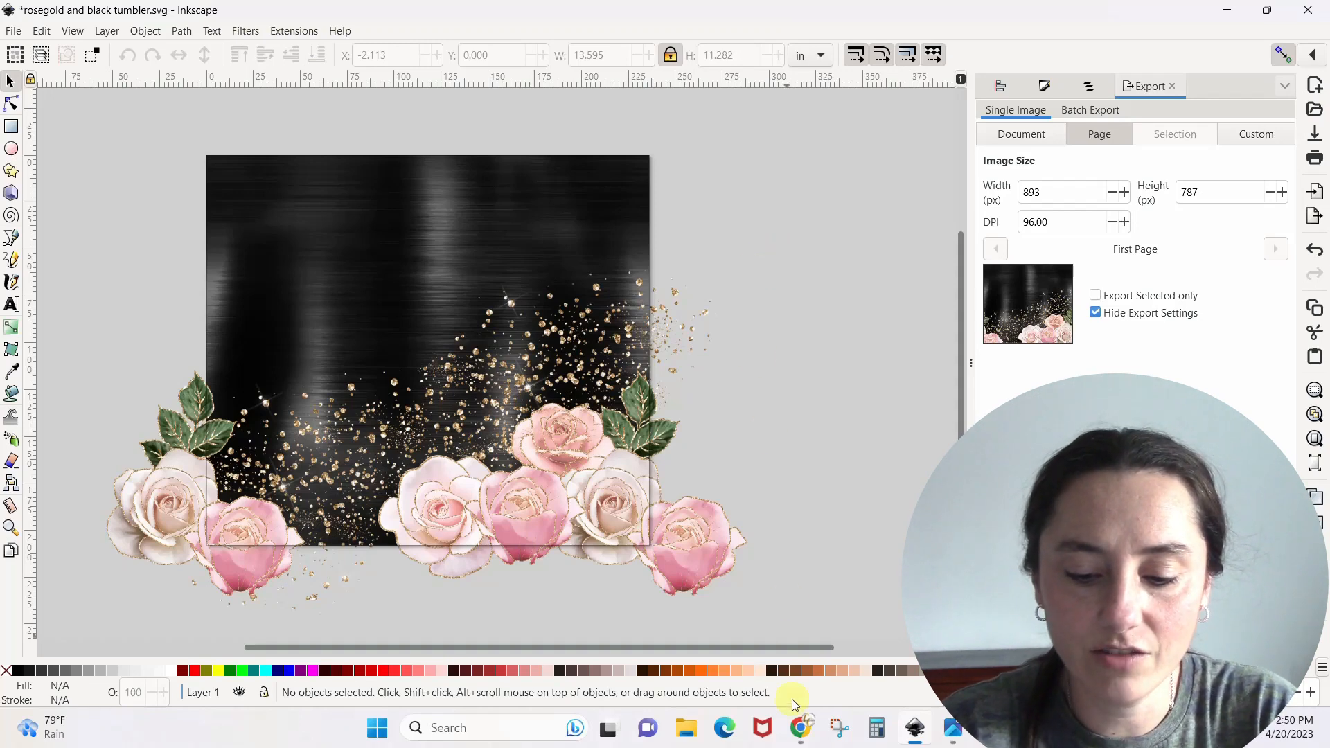
Switch to Chrome, search the Digital Curio designer page for "glitter rose", and browse to the Blush and Gold Glam Rose clipart.
click(800, 727)
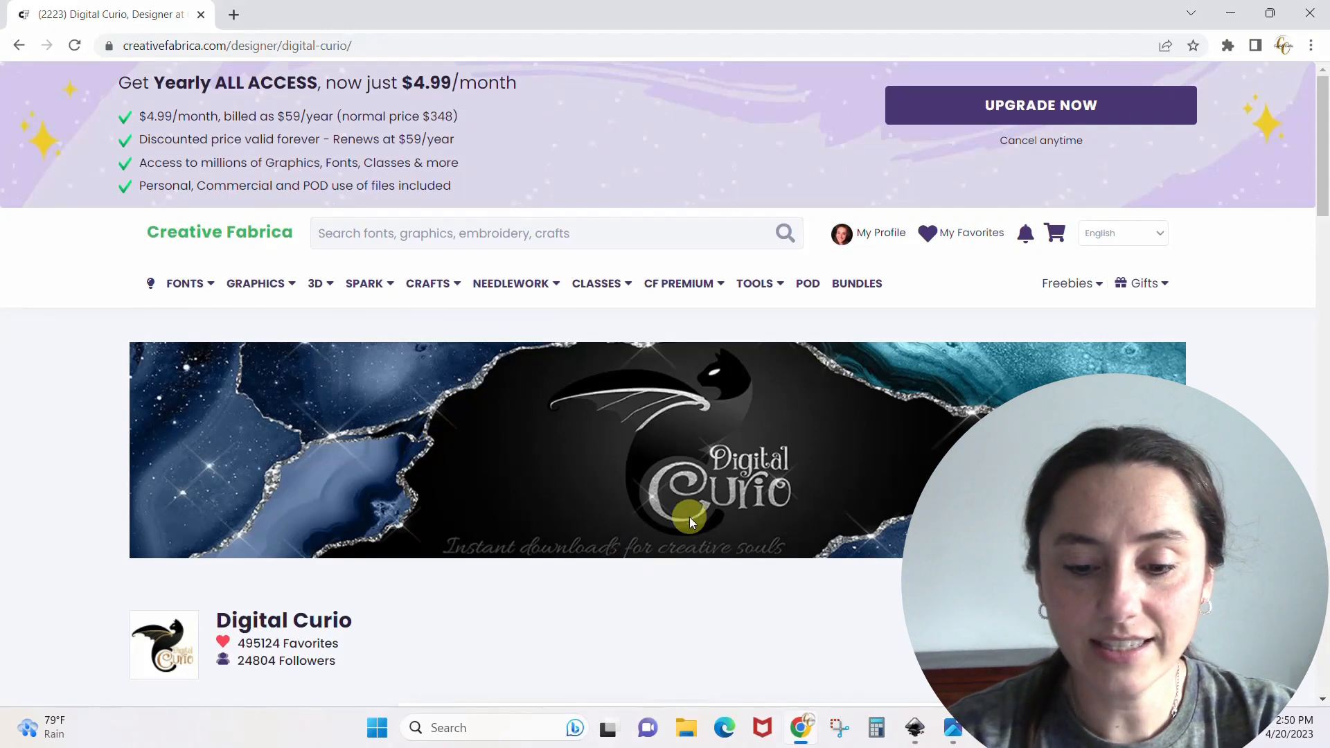
drag(1324, 142, 1327, 211)
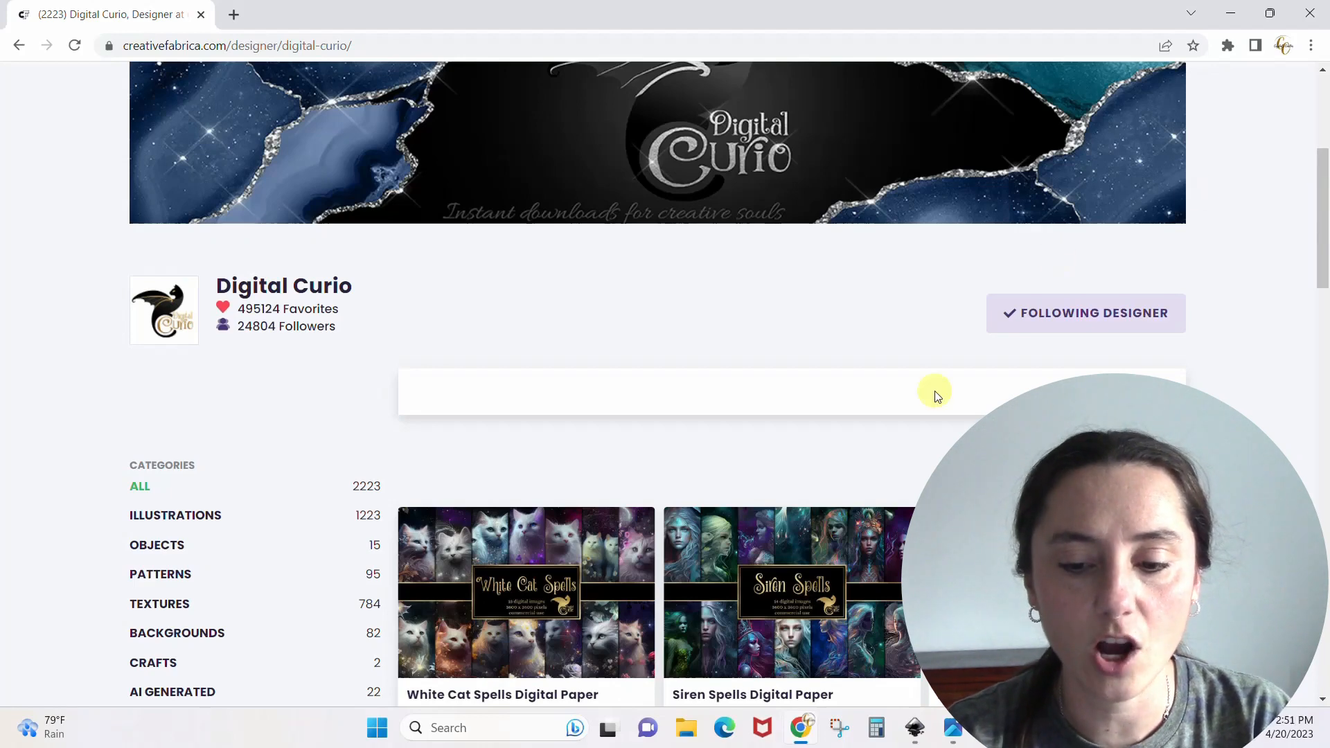
text(glit)
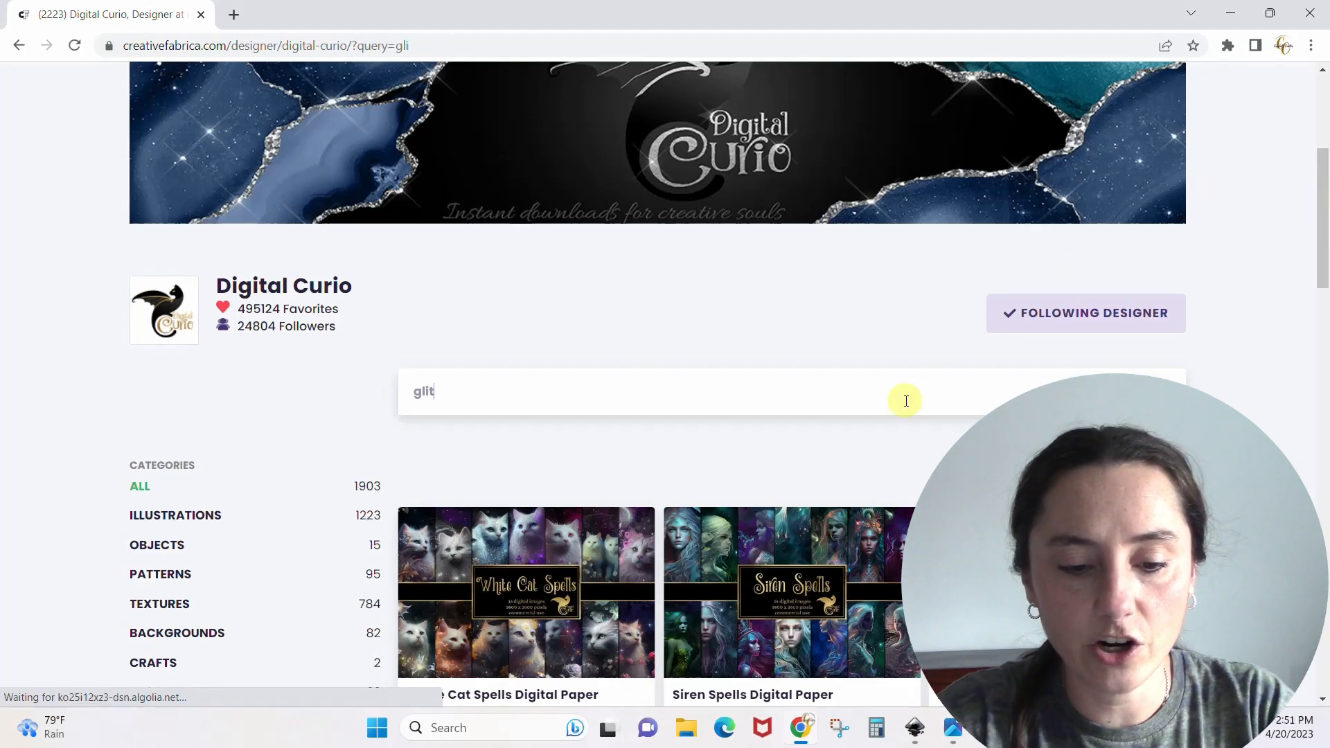
text(ter rose)
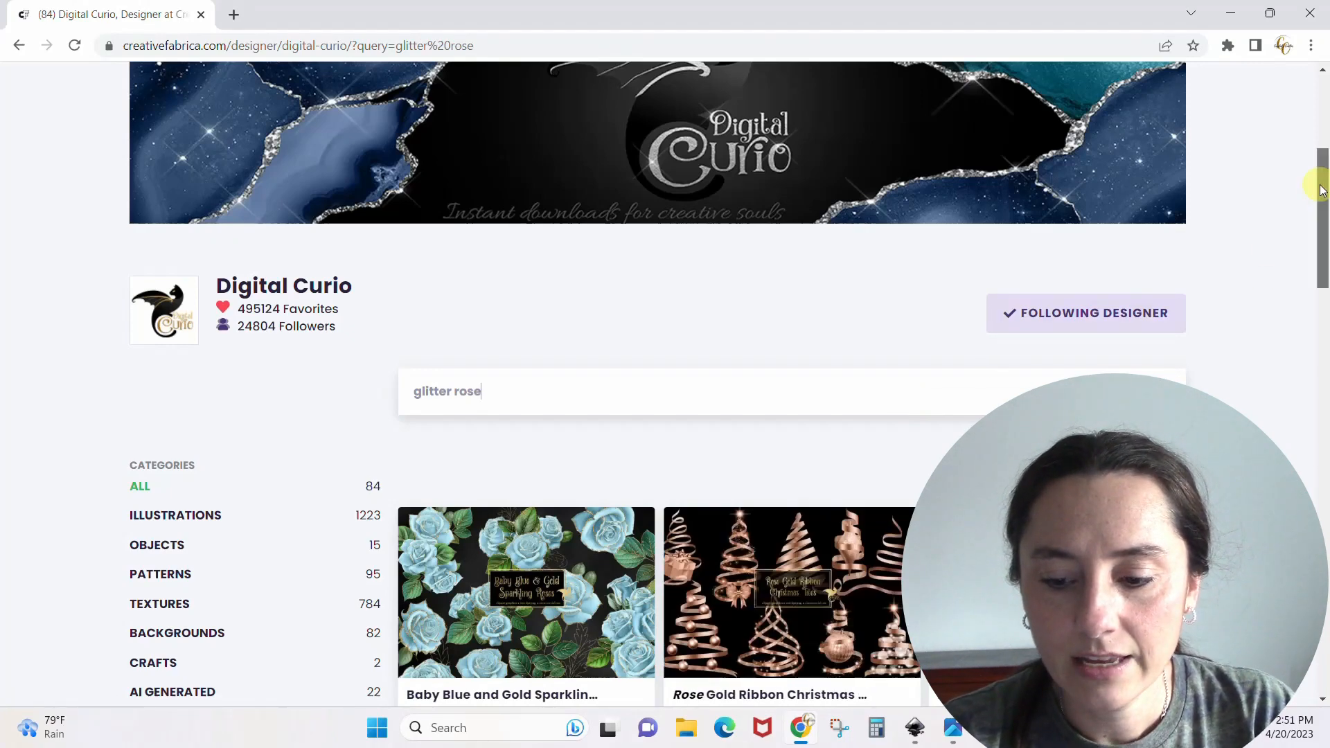
drag(1318, 184, 1324, 365)
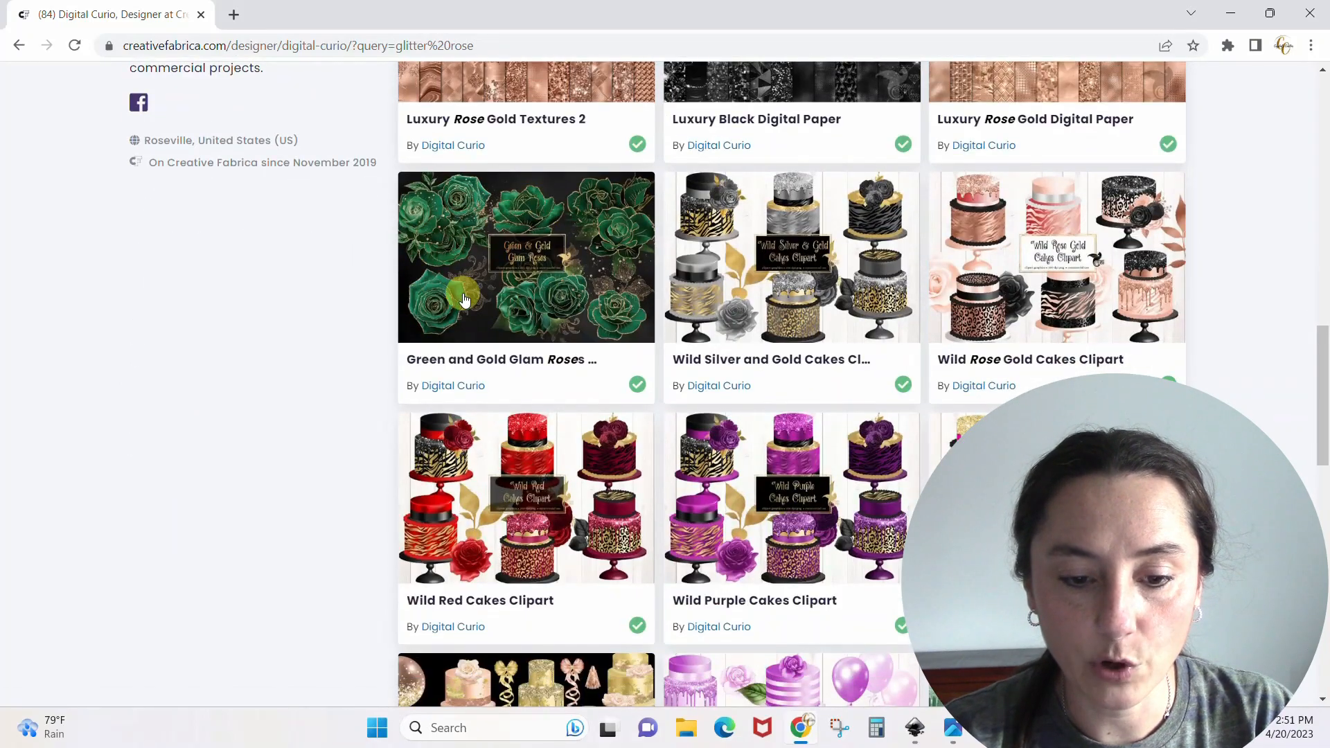
drag(1323, 382, 1327, 554)
scroll(792, 384, down, 6)
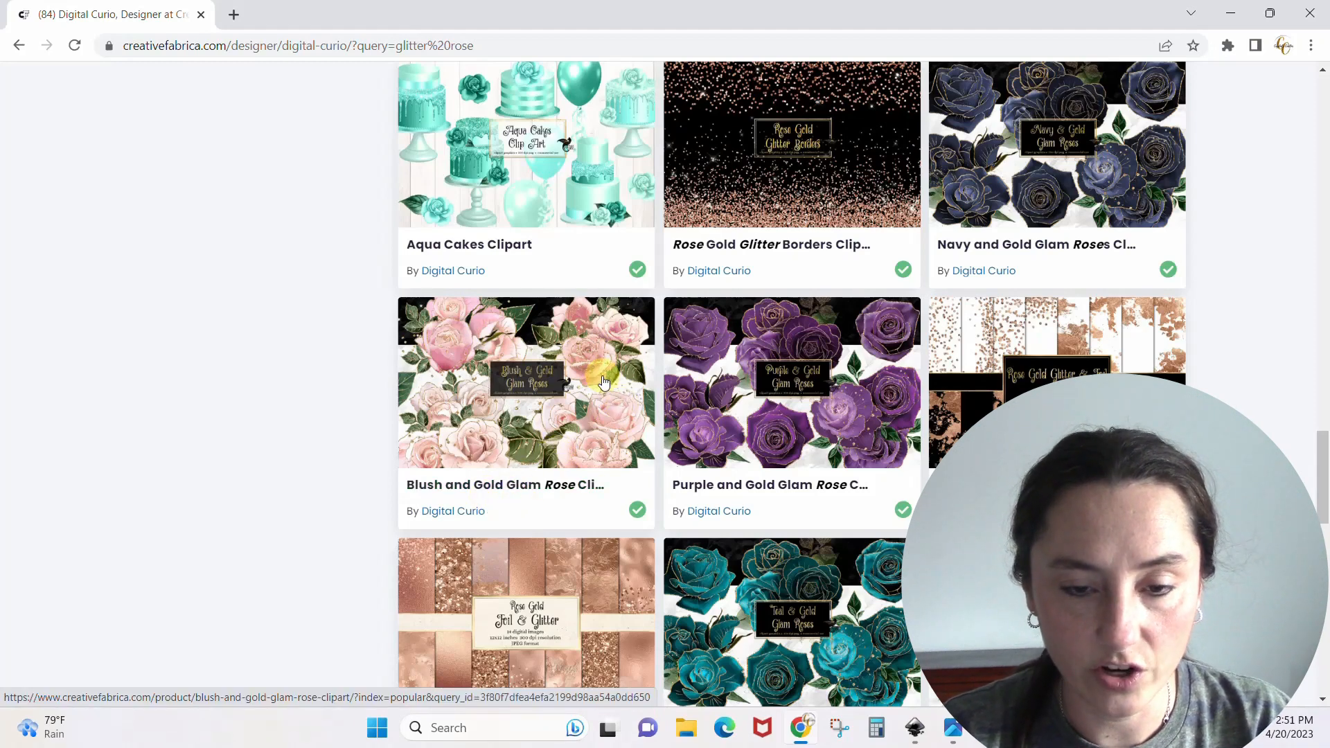
key(alt+Tab)
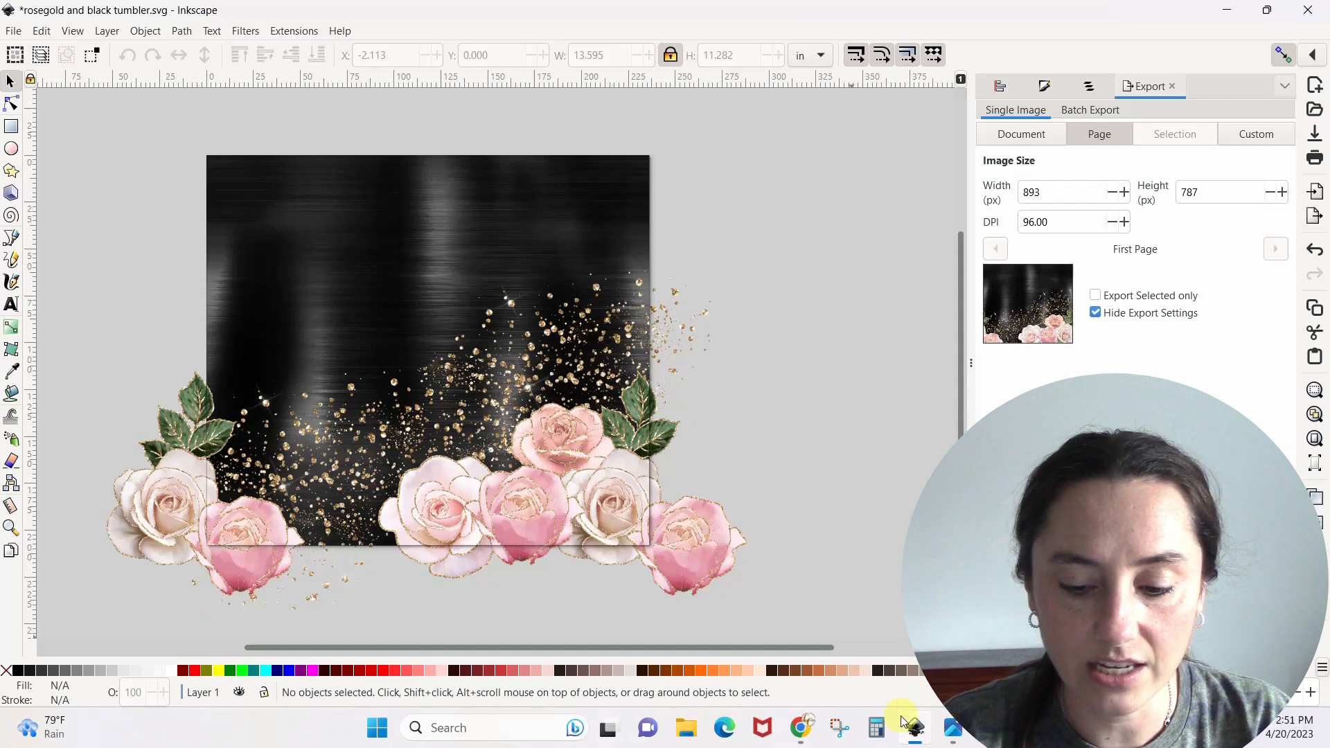
Return to Chrome, search the Digital Curio designer page for "black paper", and browse the matching digital papers.
click(799, 728)
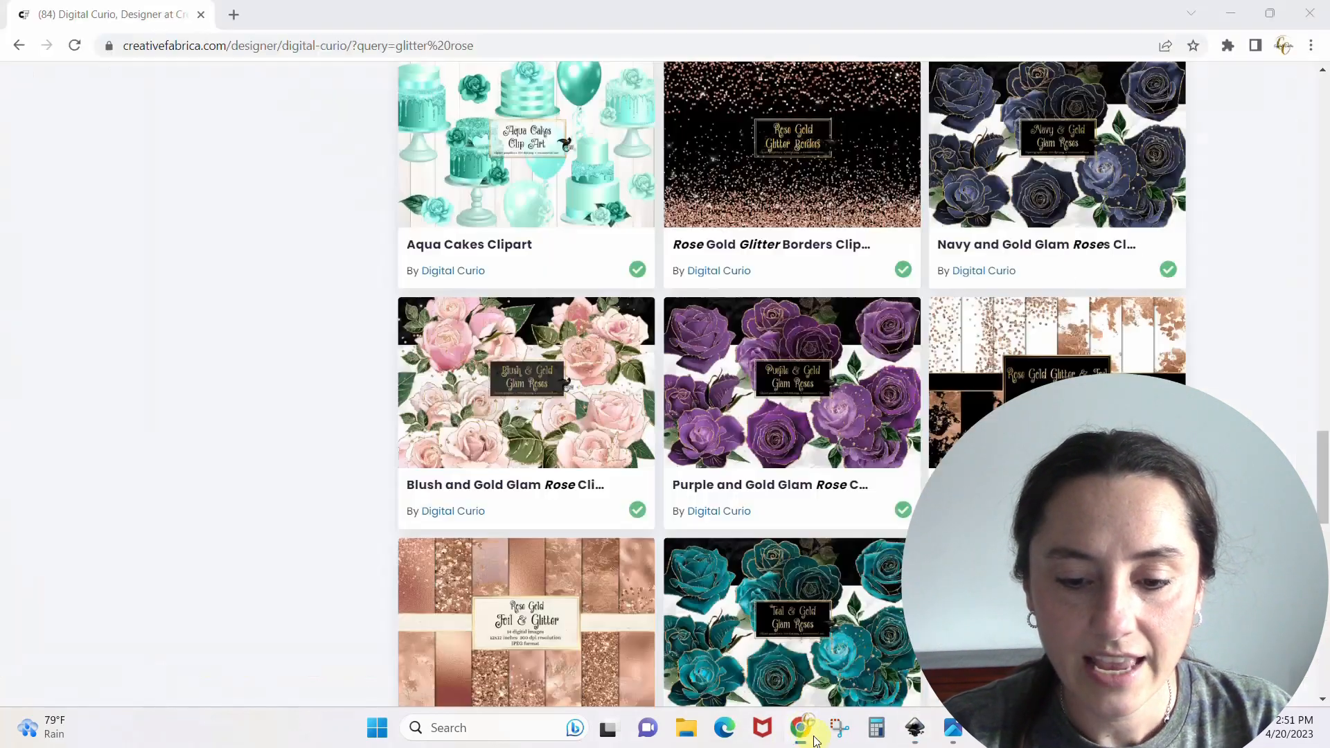
drag(1323, 419, 1321, 173)
click(639, 328)
key(ctrl+a)
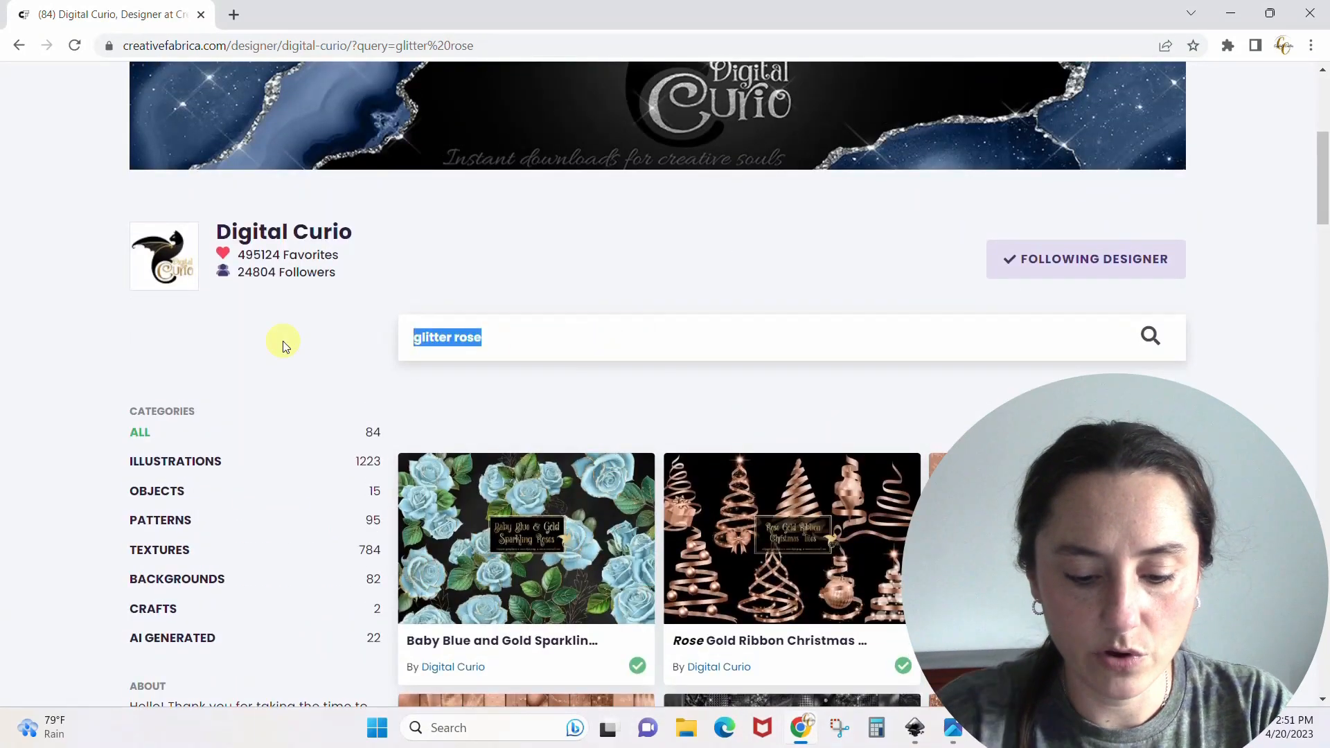
text(black paper)
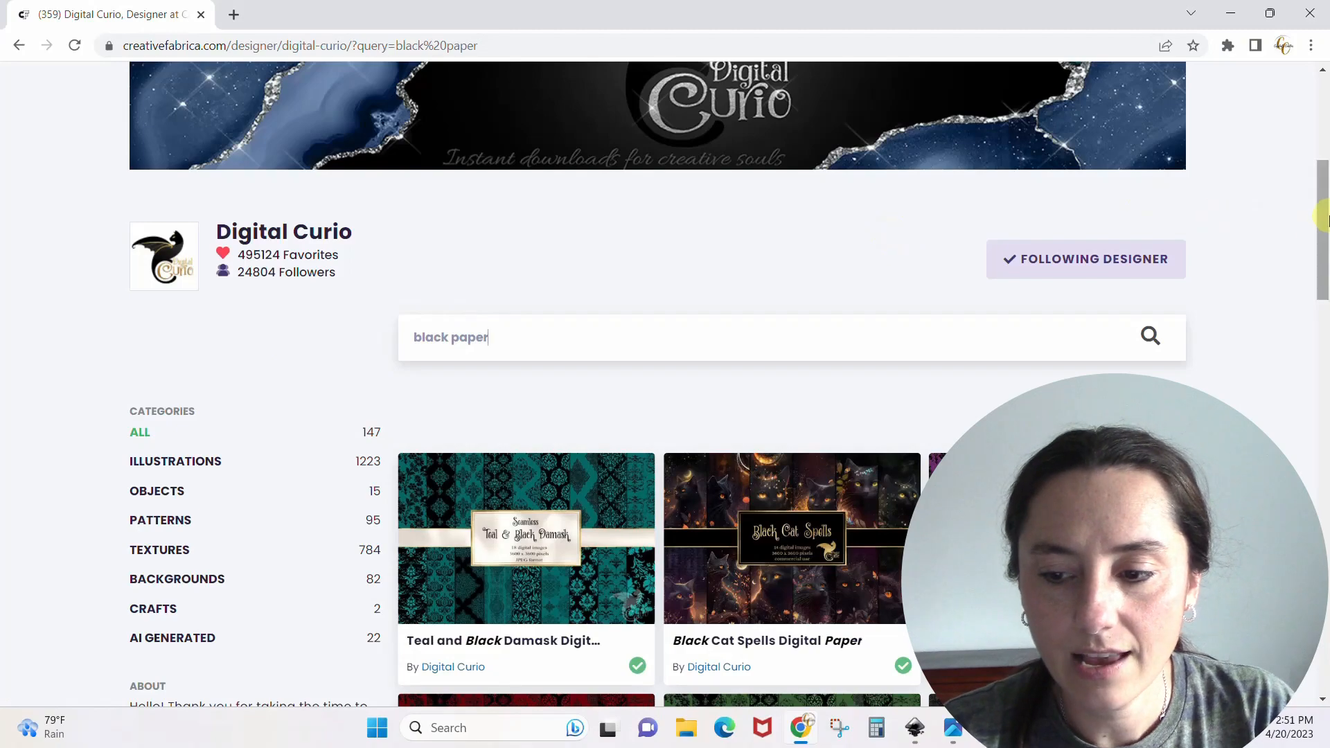
drag(1323, 211, 1324, 426)
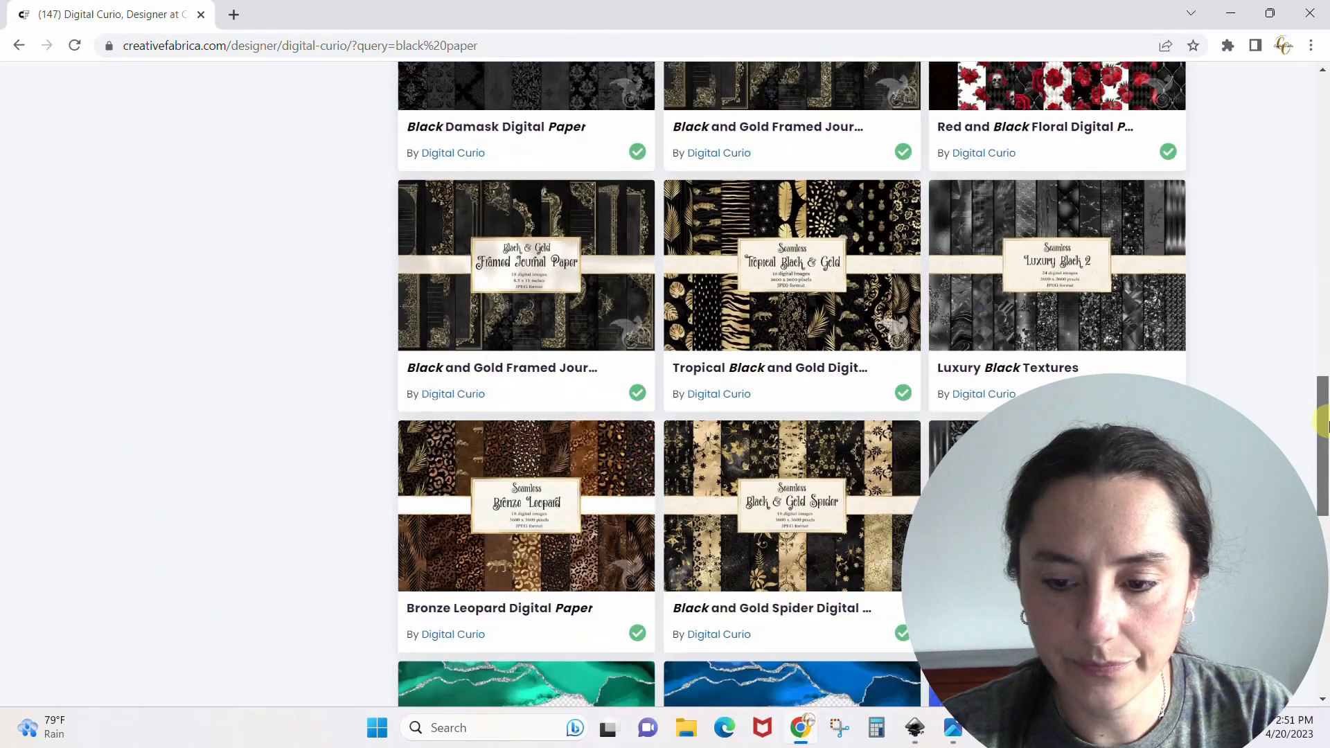
Open the Luxury Black Digital Paper product page and view its next preview image.
click(1057, 505)
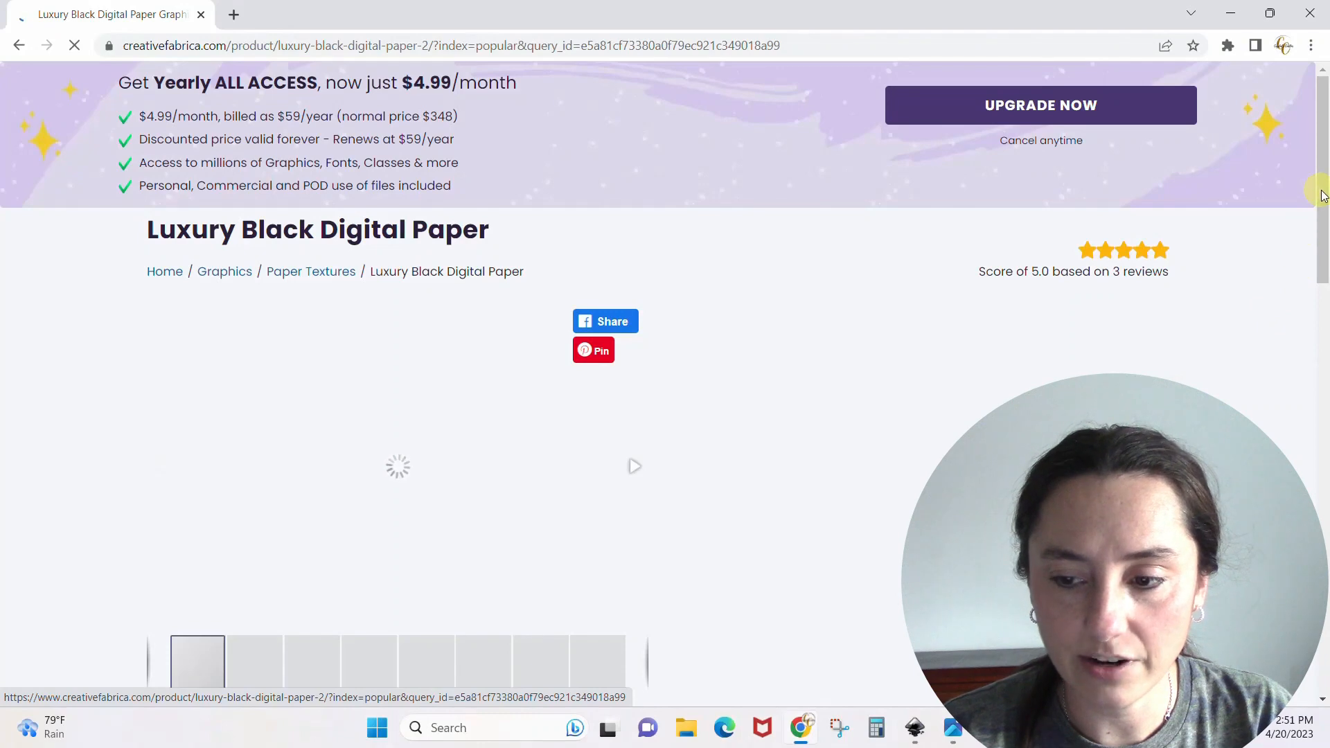
scroll(1316, 228, down, 1)
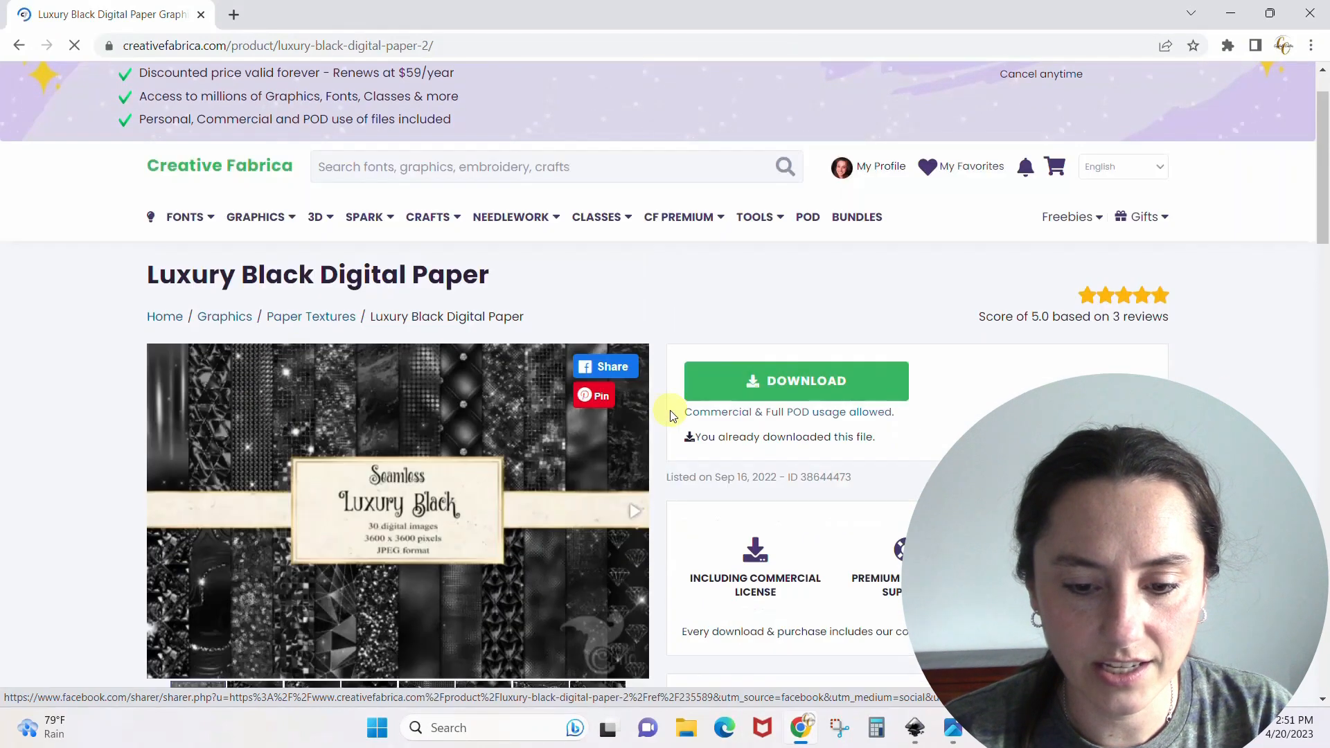
click(636, 513)
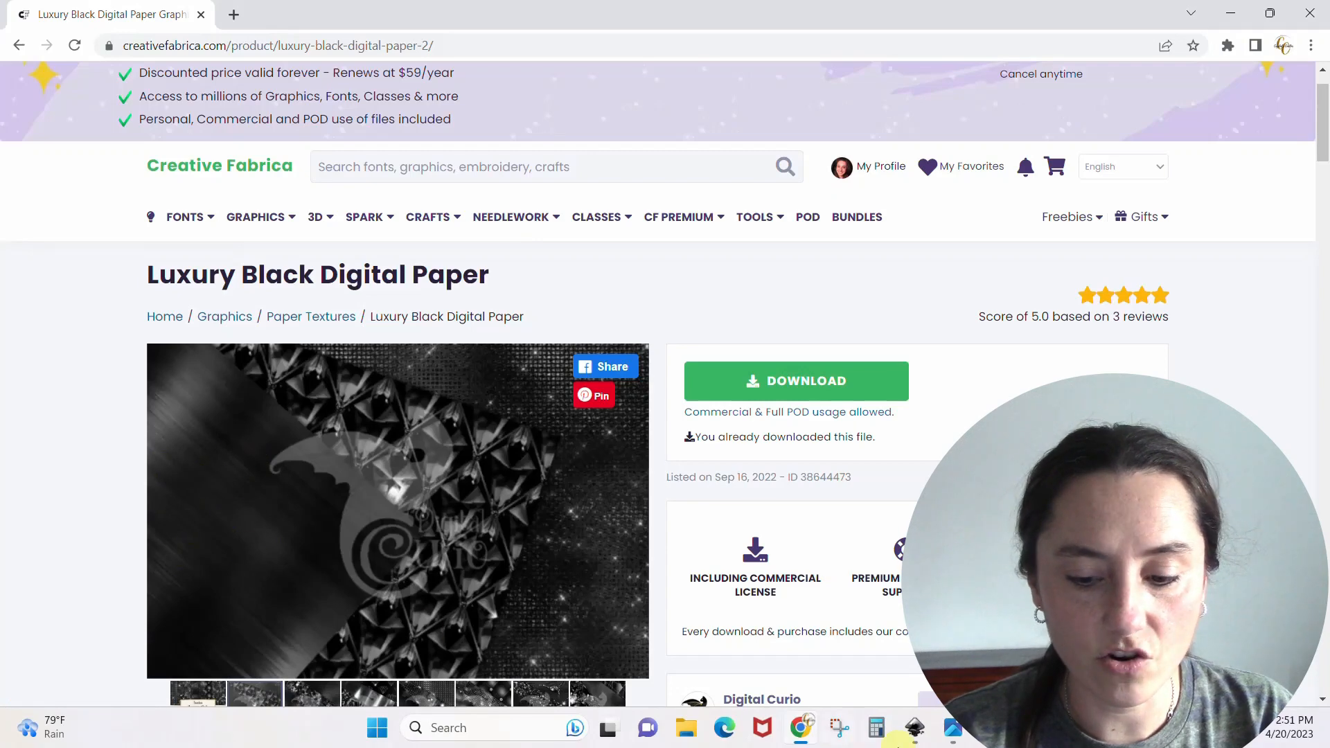
Look at the tumbler design in Inkscape and the rainbow wrap in Photos, and return to the Luxury Black Digital Paper page in Chrome.
click(914, 728)
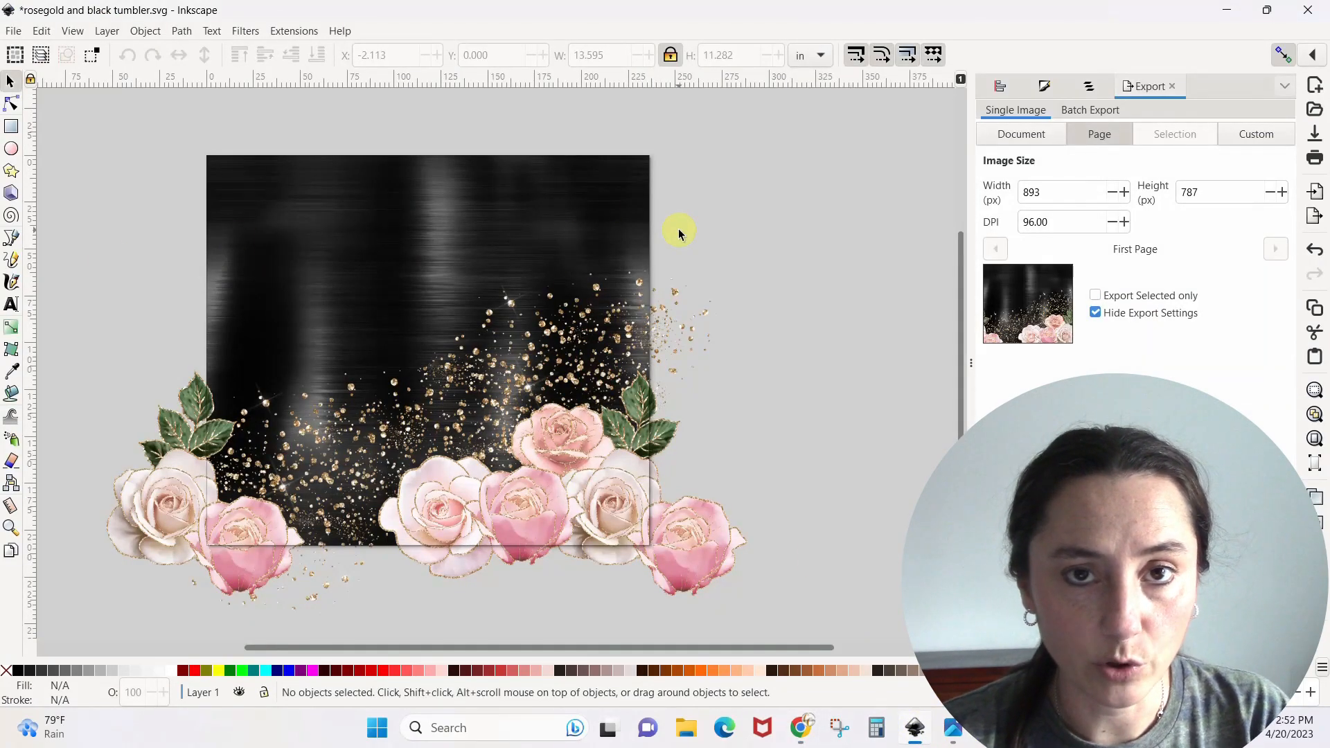
click(953, 727)
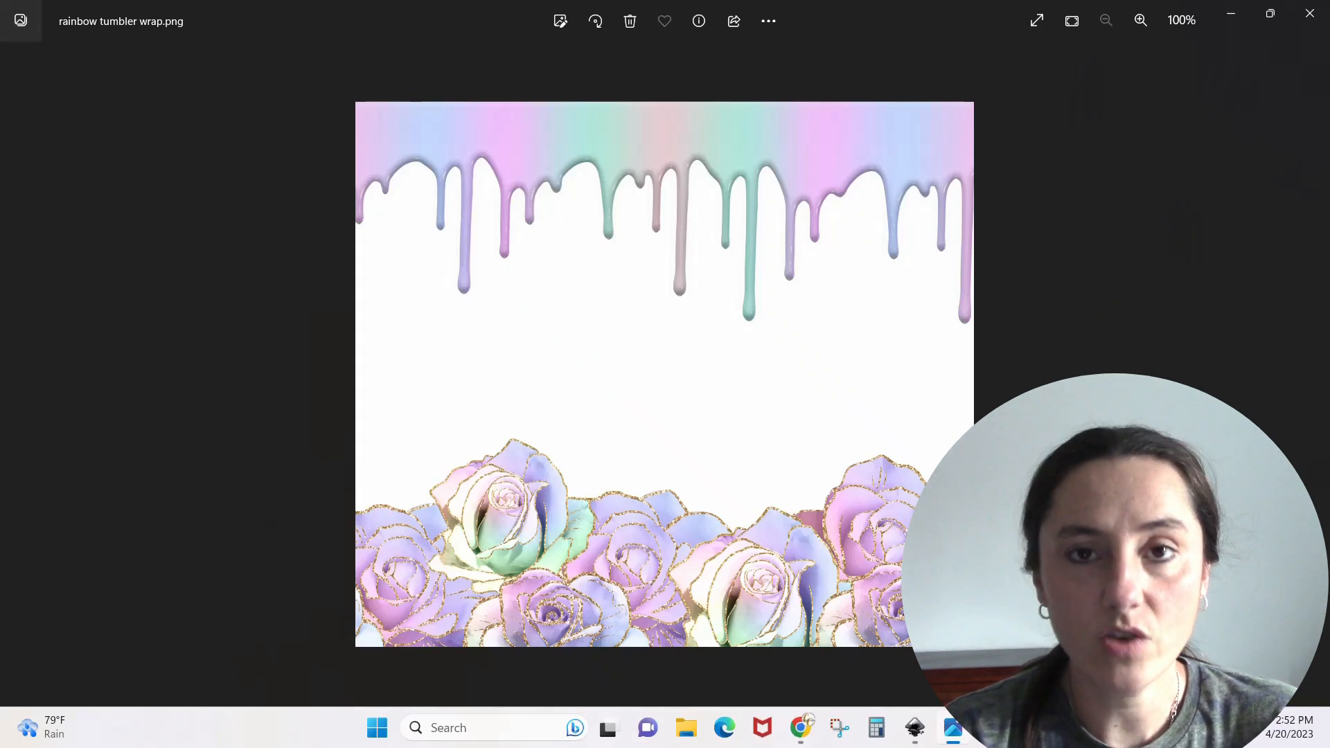
click(800, 727)
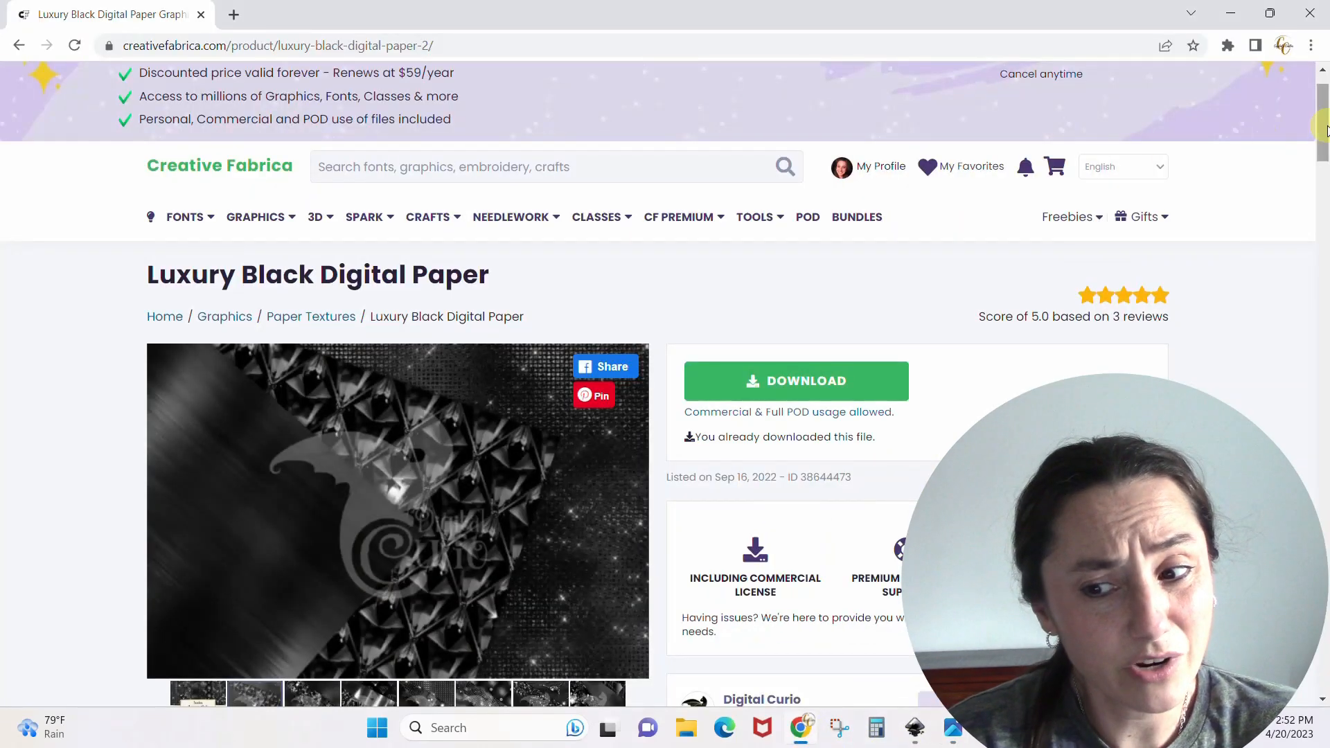
scroll(1324, 87, up, 1)
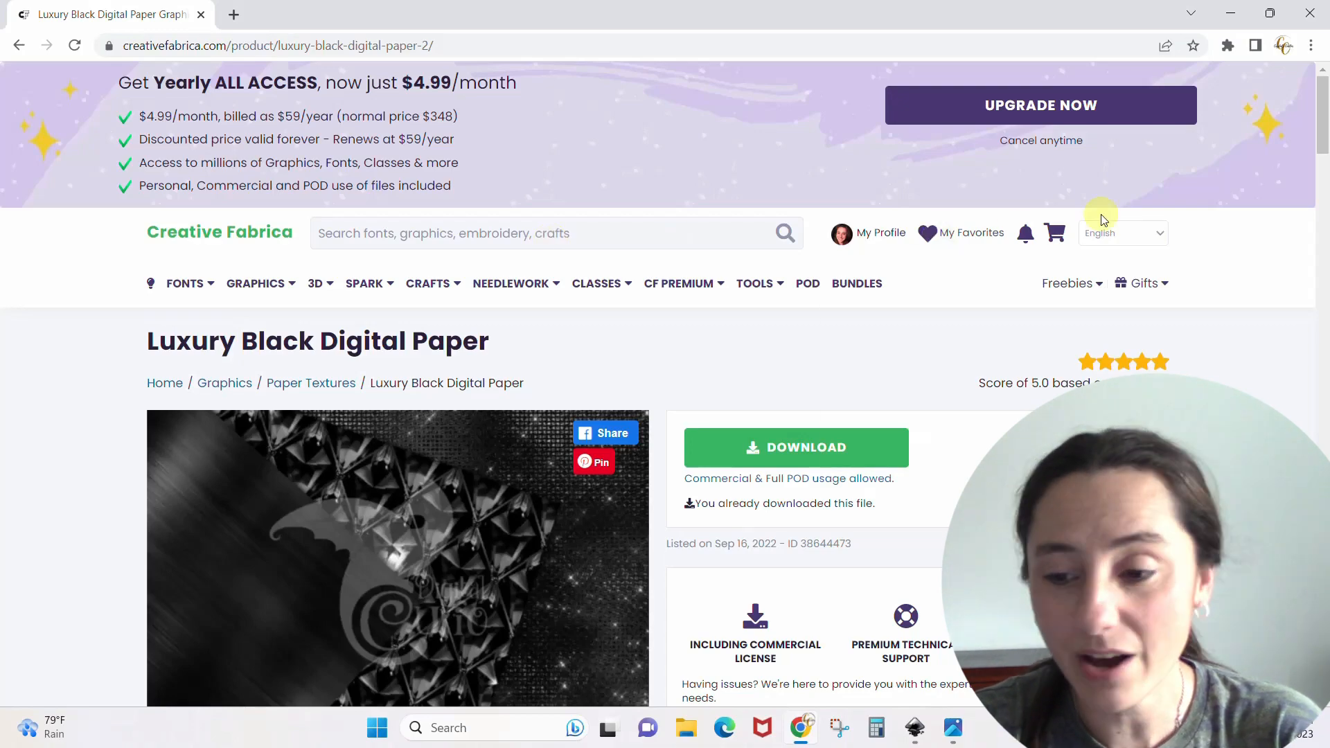
mouse_move(1323, 118)
mouse_down()
mouse_move(1324, 206)
mouse_move(1324, 125)
mouse_up()
mouse_move(701, 392)
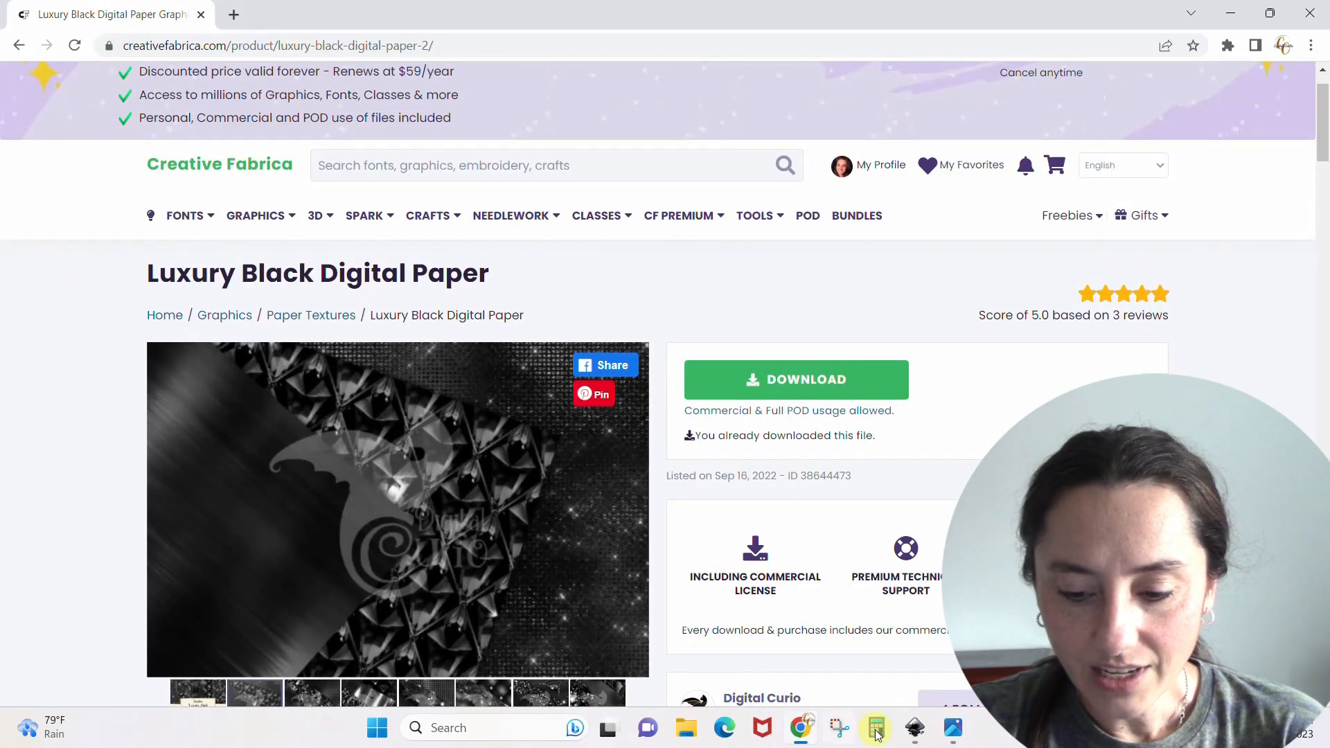
Switch to Photos and view the rainbow wrap, the rosegold and black wrap, and the mockups of both tumblers.
click(914, 727)
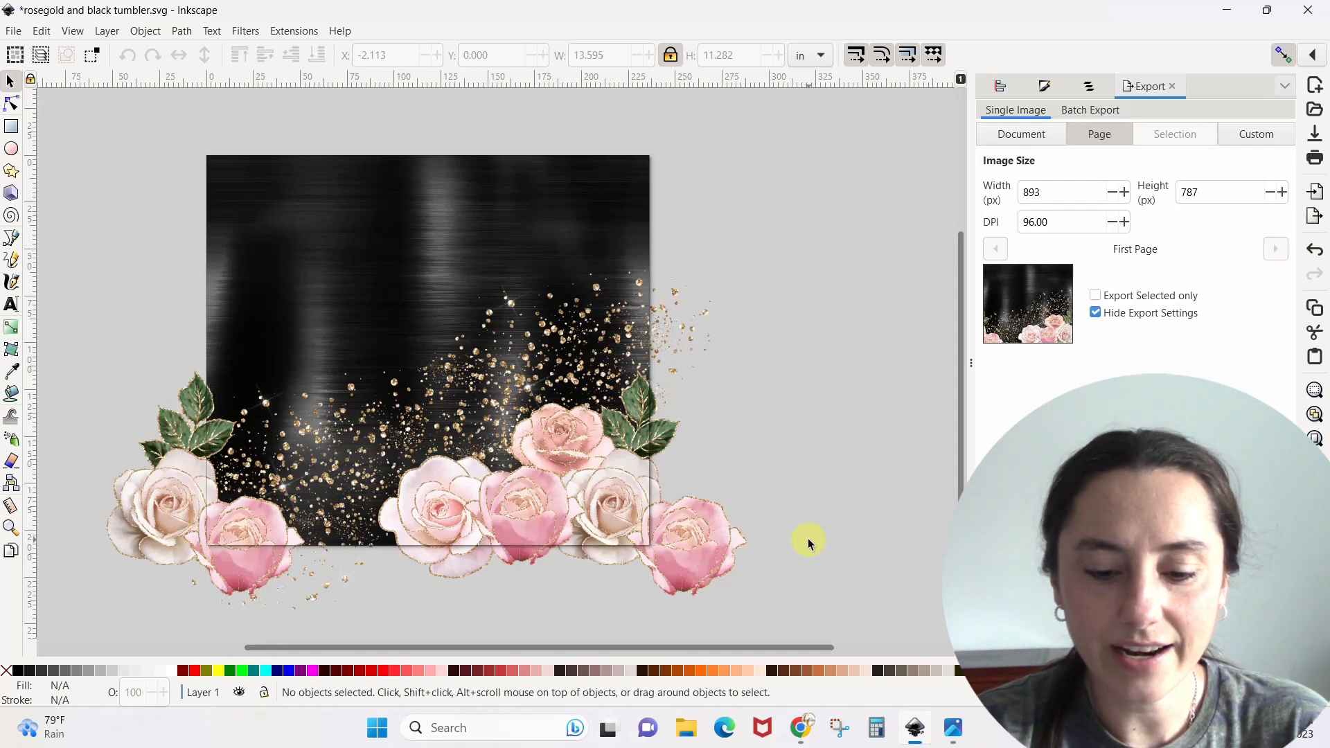
click(953, 729)
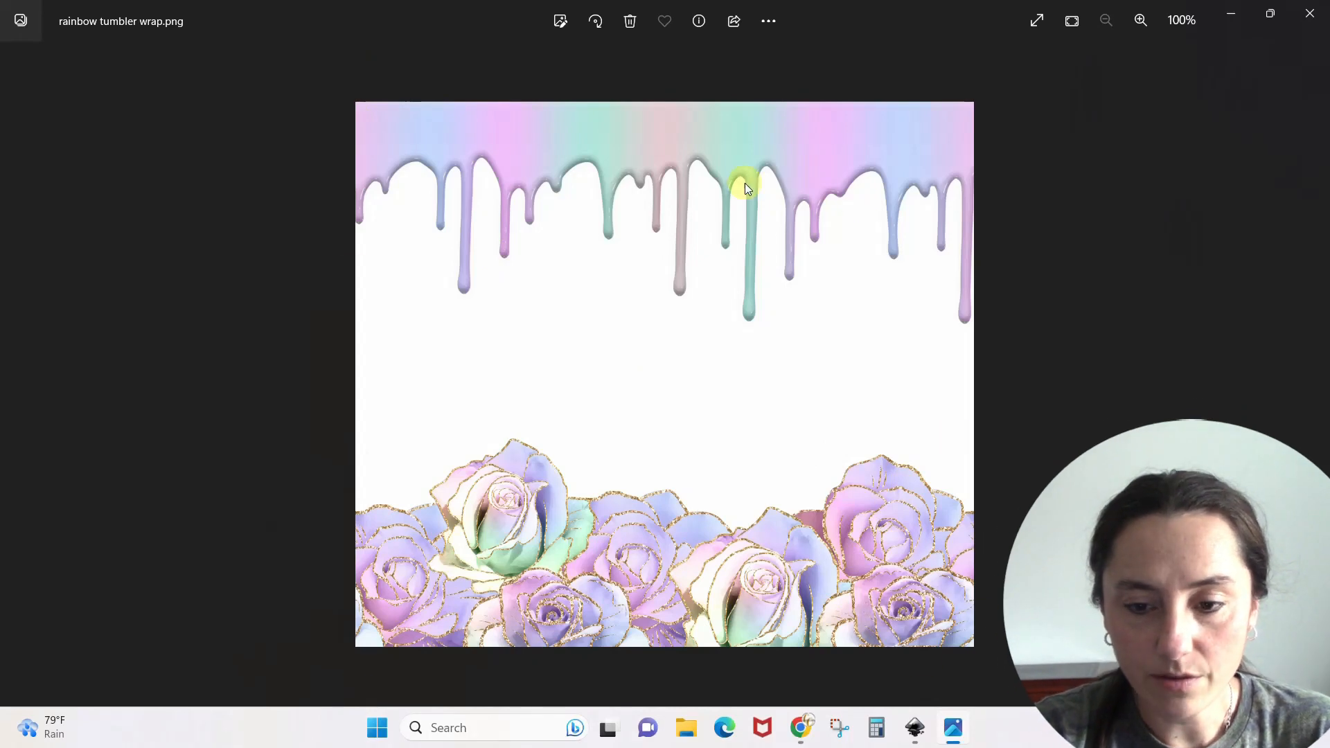
click(1311, 377)
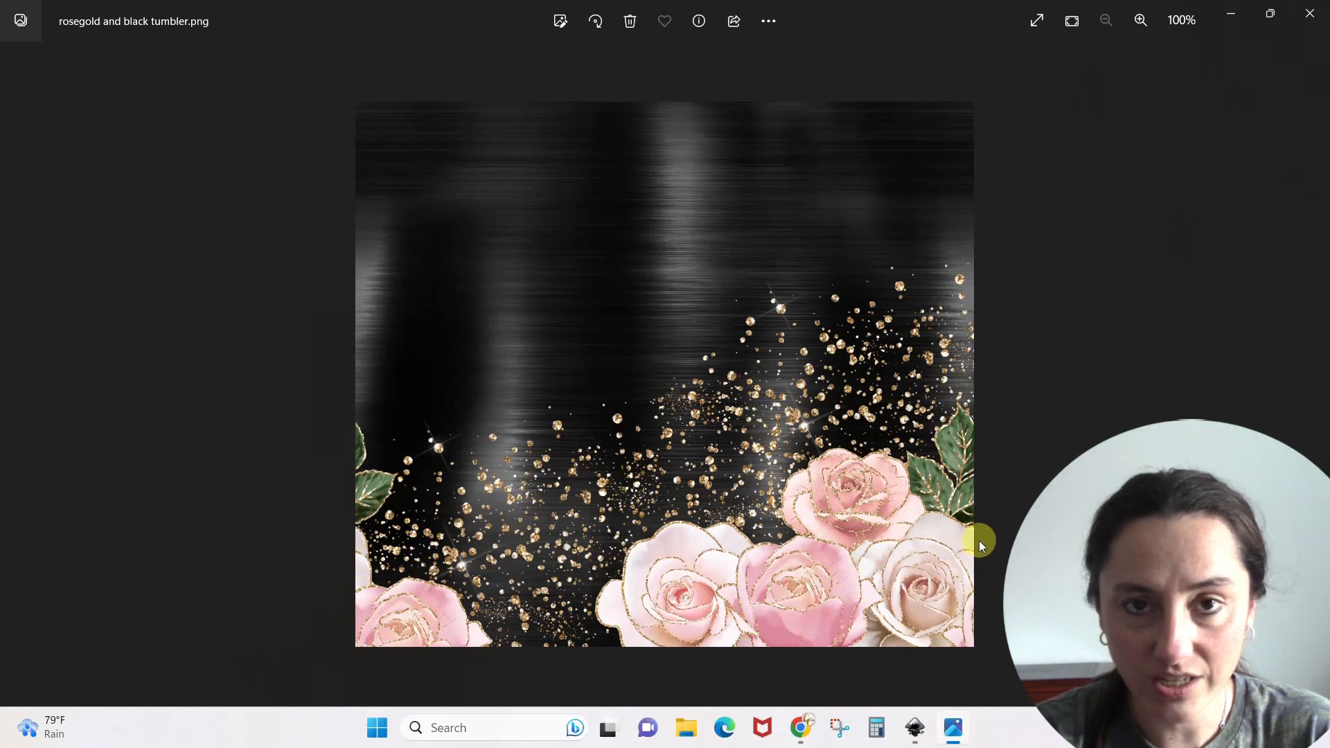
mouse_move(1316, 289)
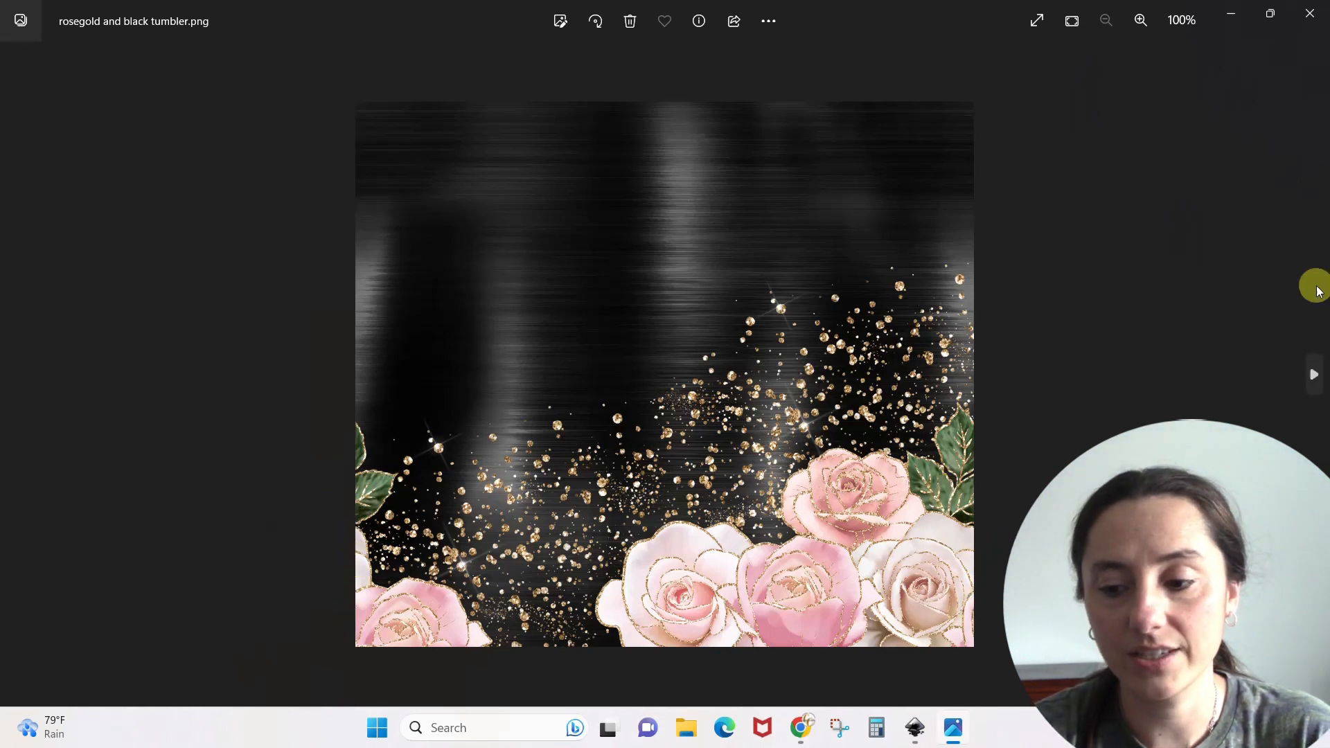
click(1316, 370)
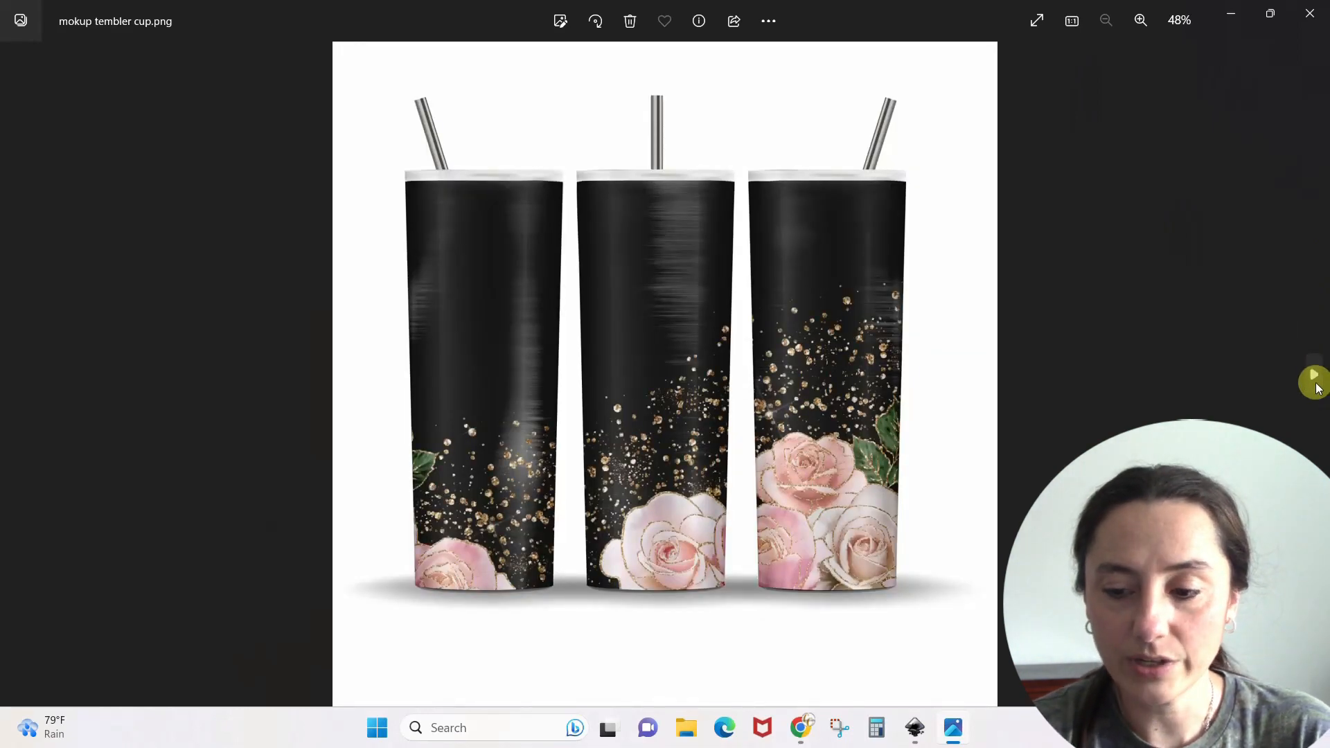
click(1315, 374)
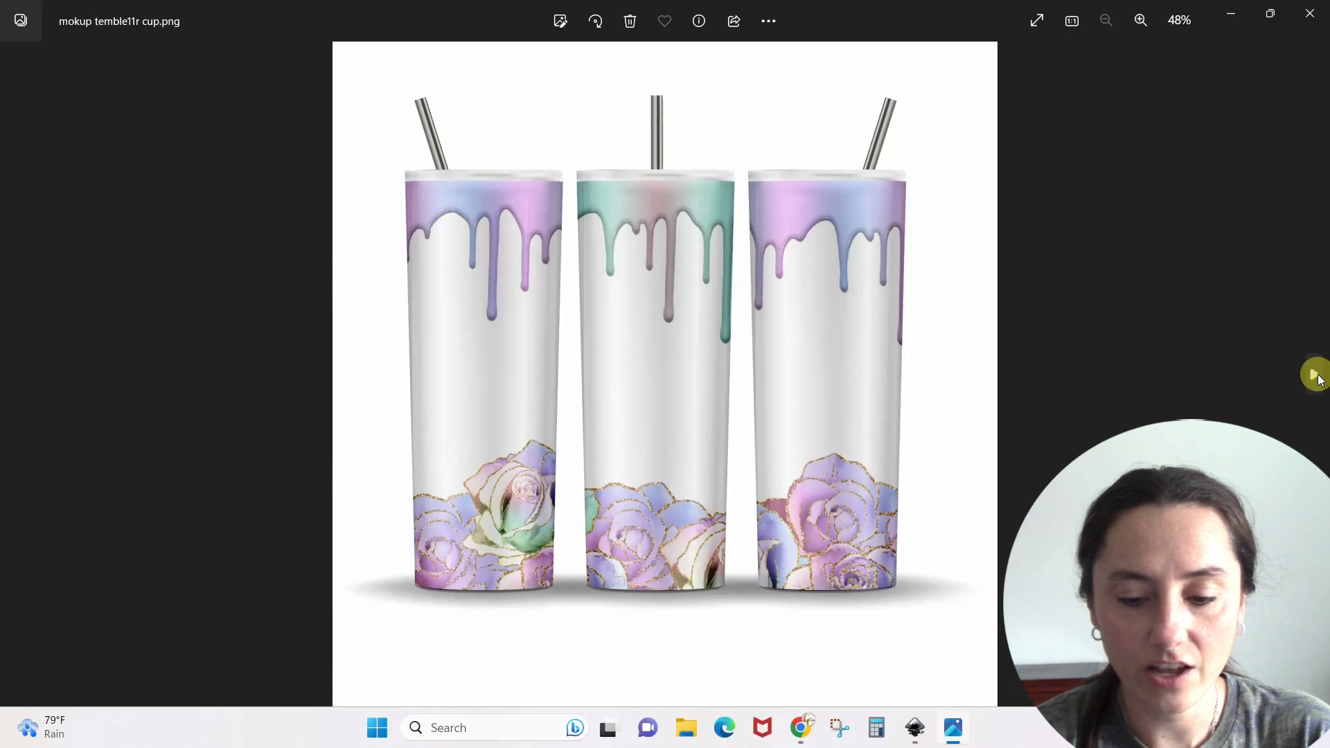
Switch to Inkscape, choose inches as the page unit in the document properties, and review the page width and height.
click(916, 731)
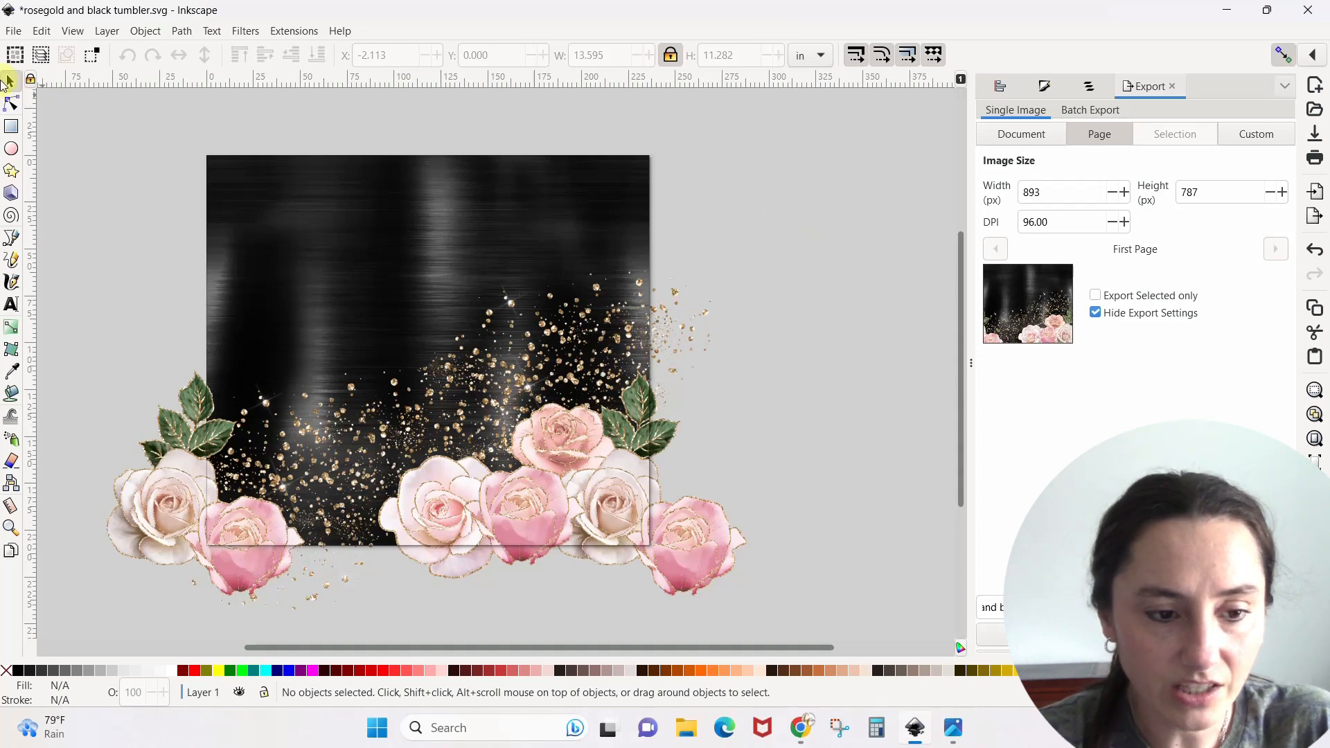
click(13, 31)
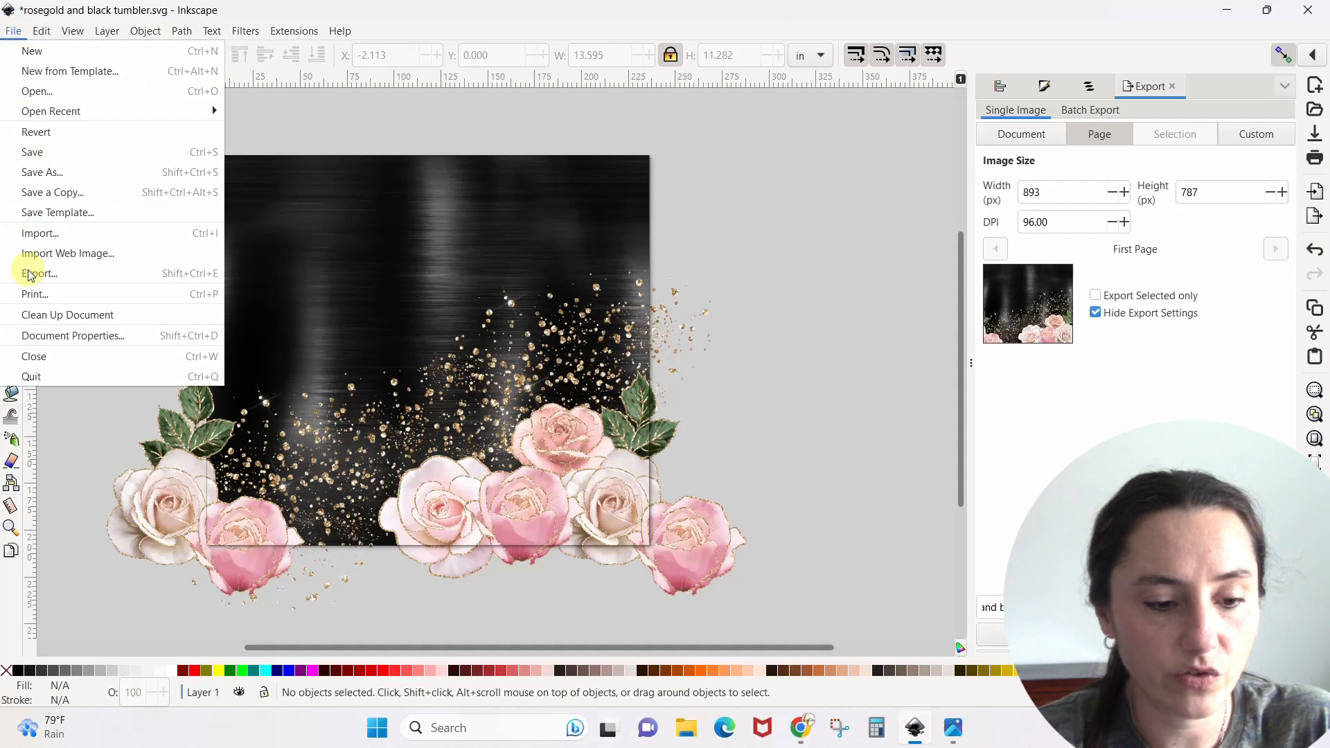
click(33, 336)
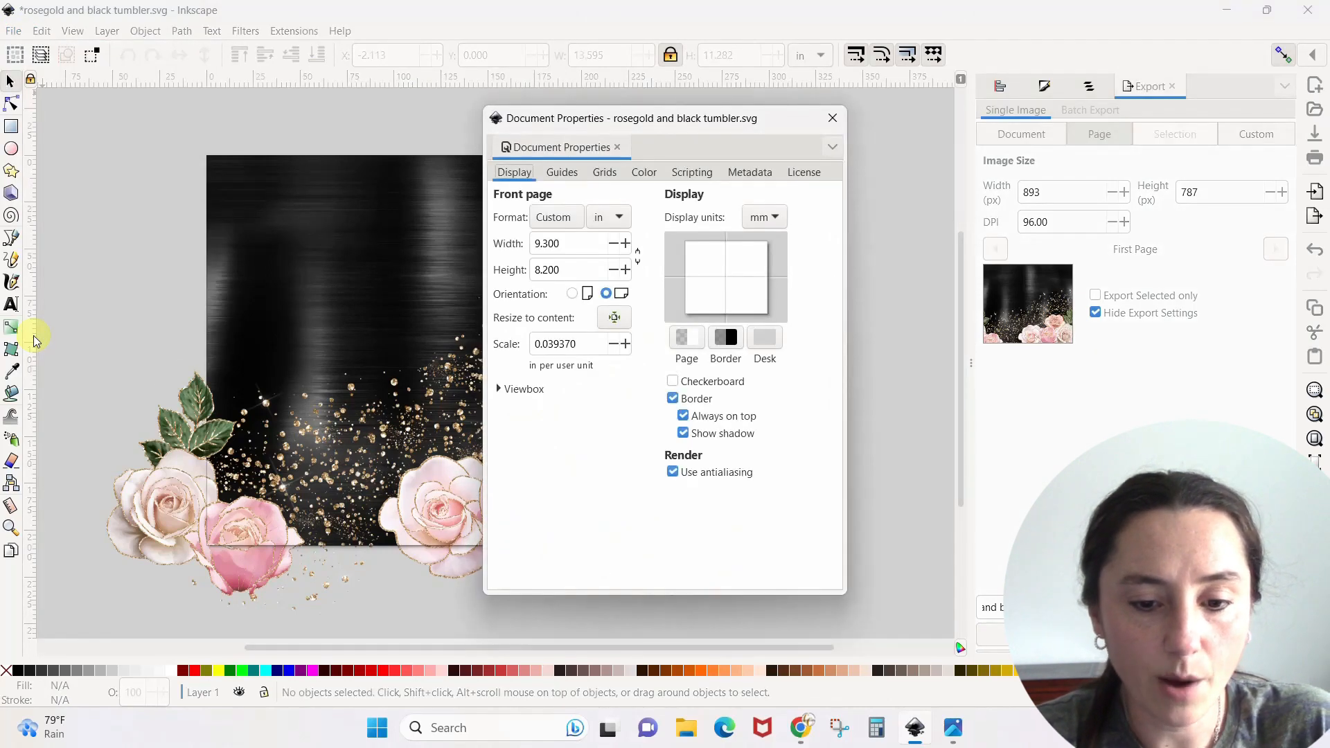
click(602, 220)
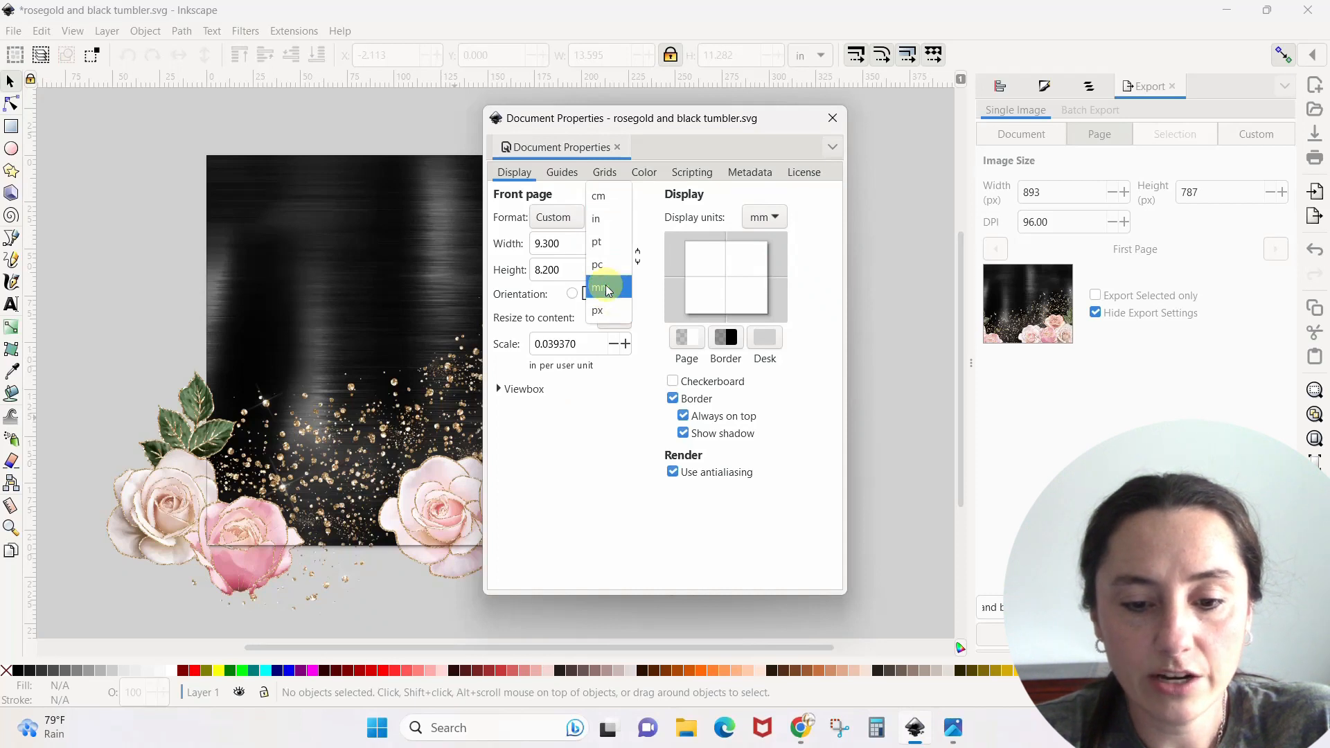
click(604, 218)
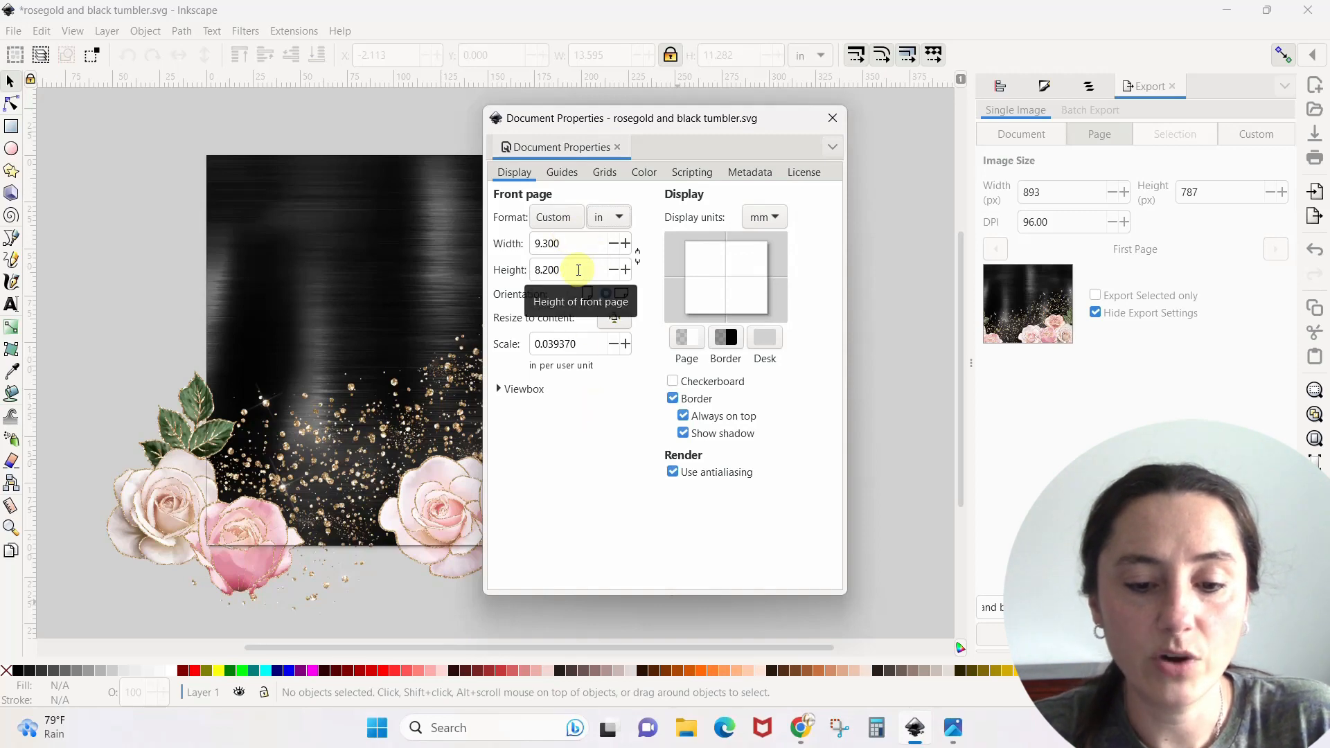
click(831, 119)
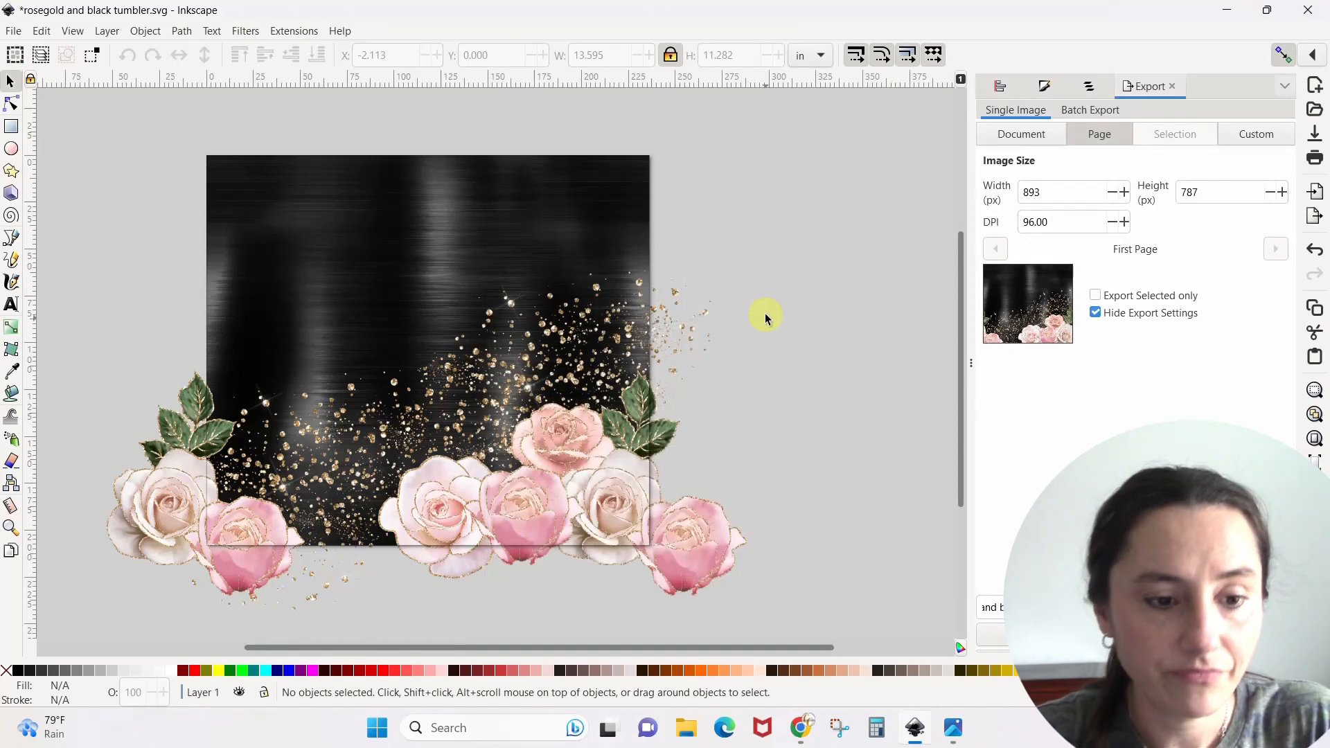
Review the arrow-key movement distance and its unit choices in the Steps preferences under Behavior.
click(41, 32)
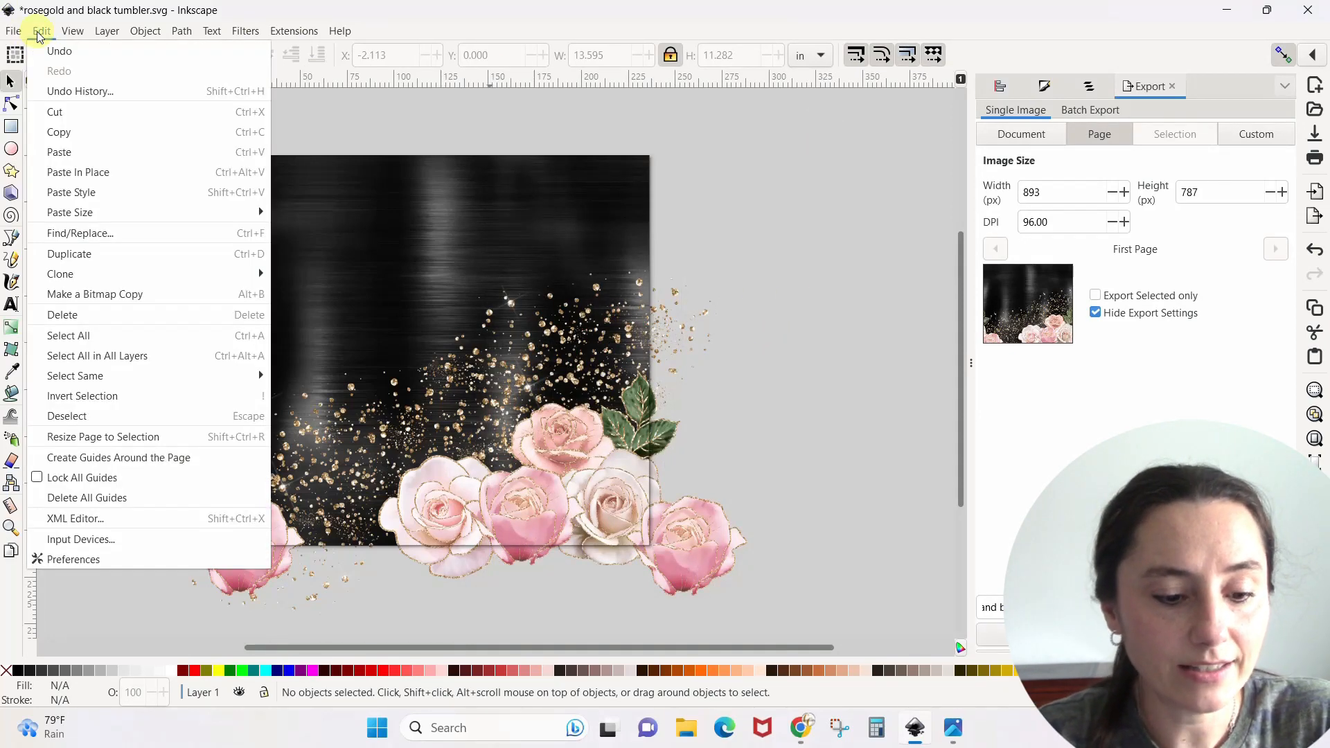
click(88, 559)
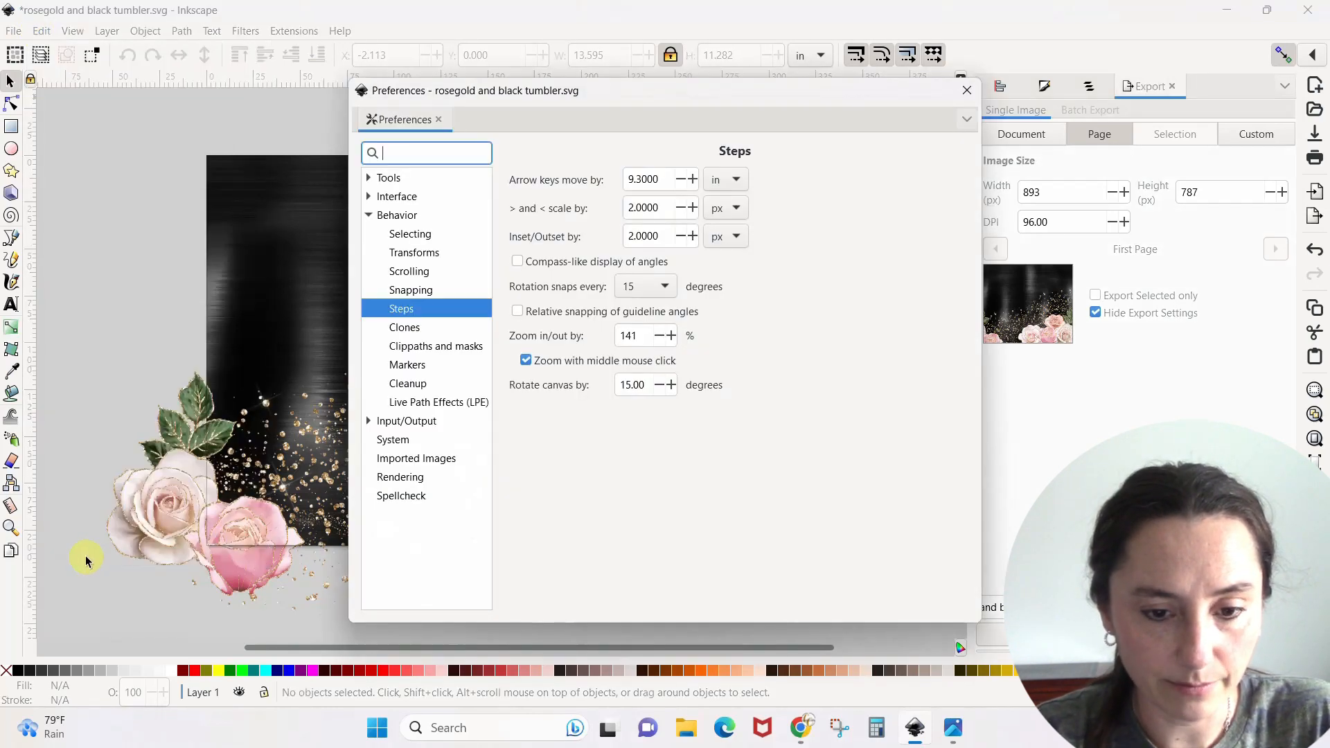
click(370, 215)
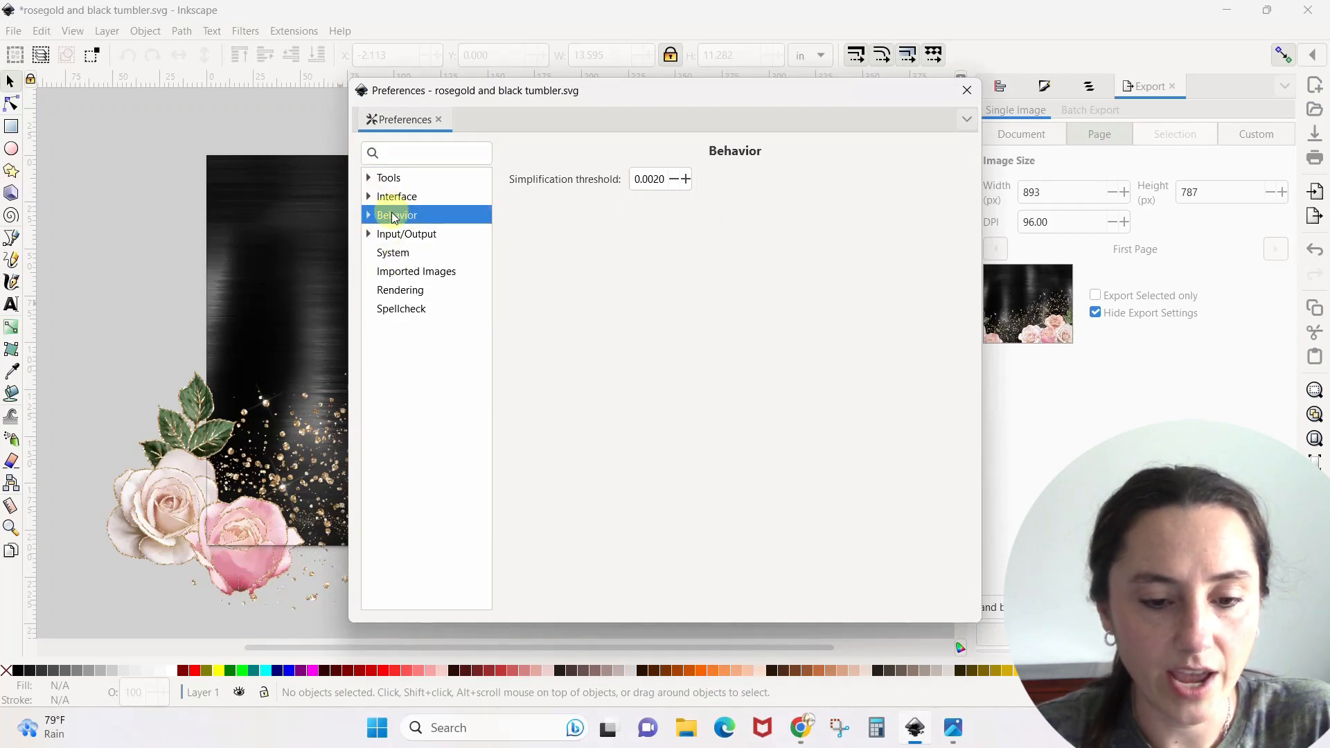
click(370, 216)
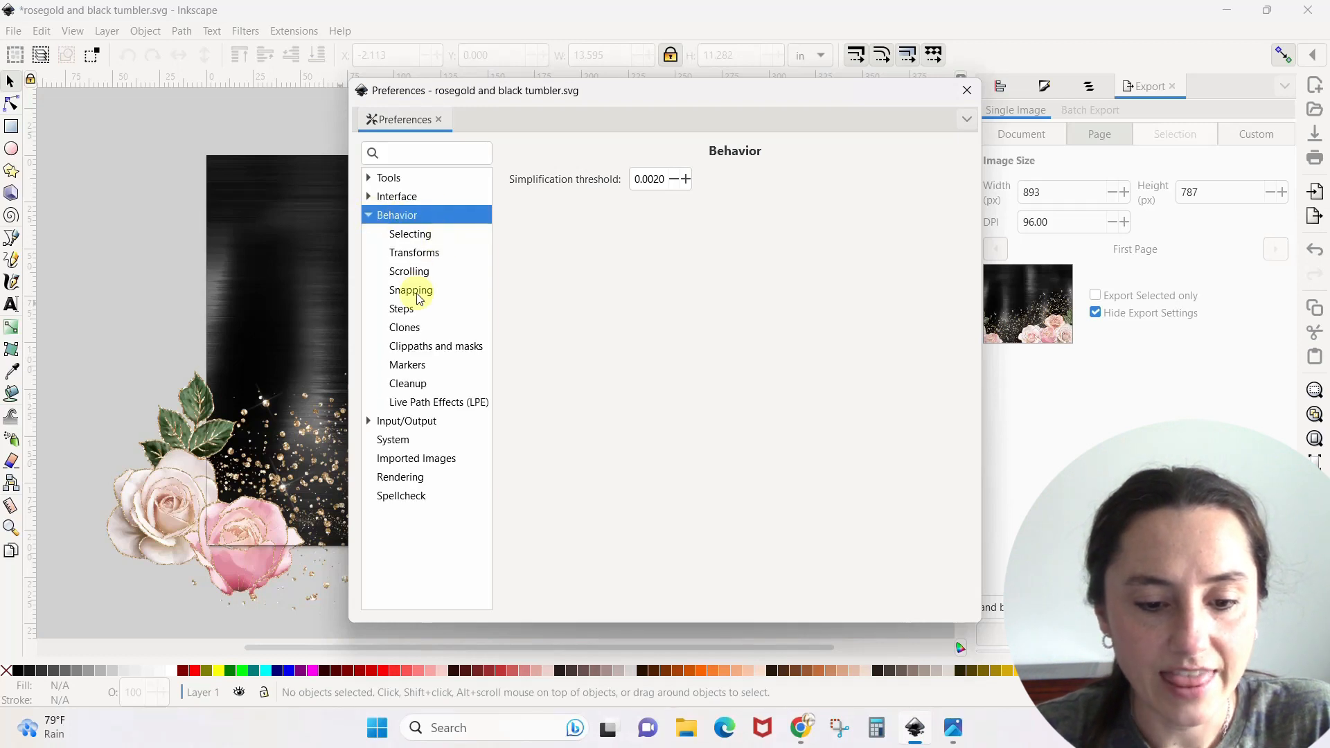
click(406, 312)
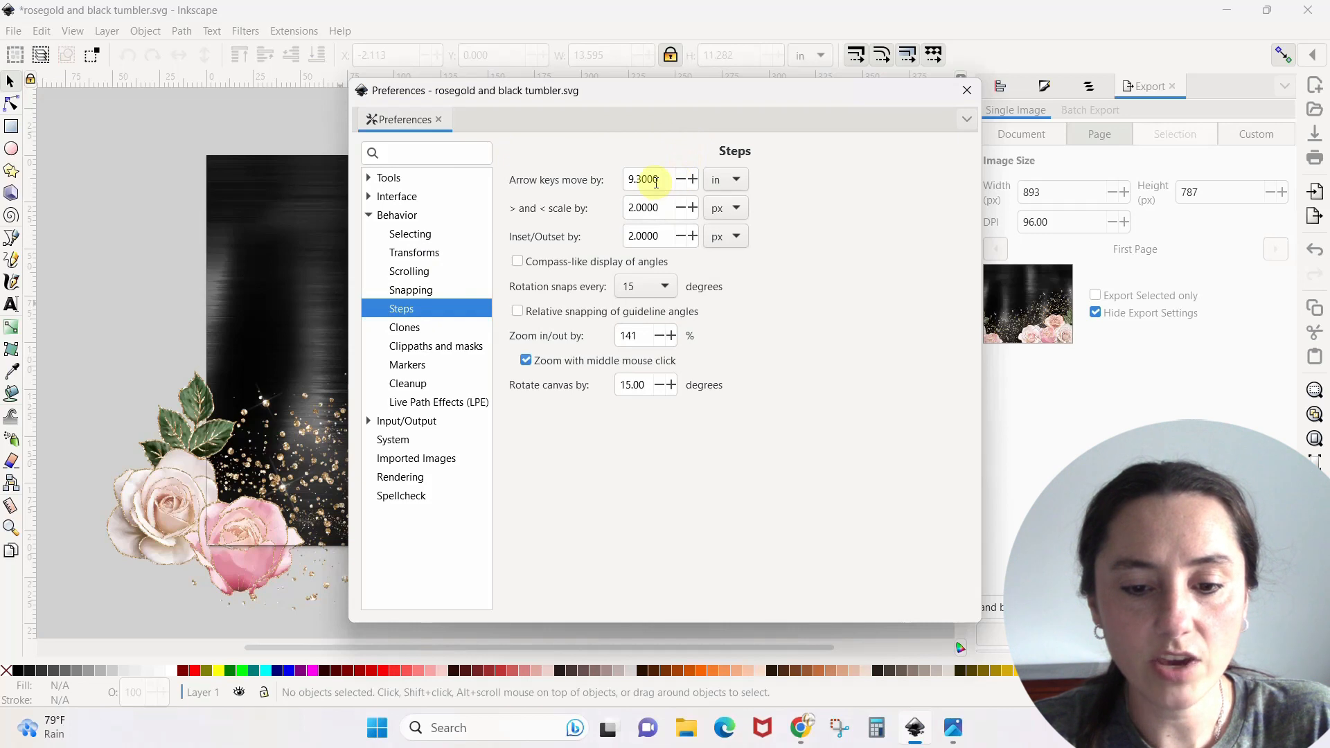
click(738, 179)
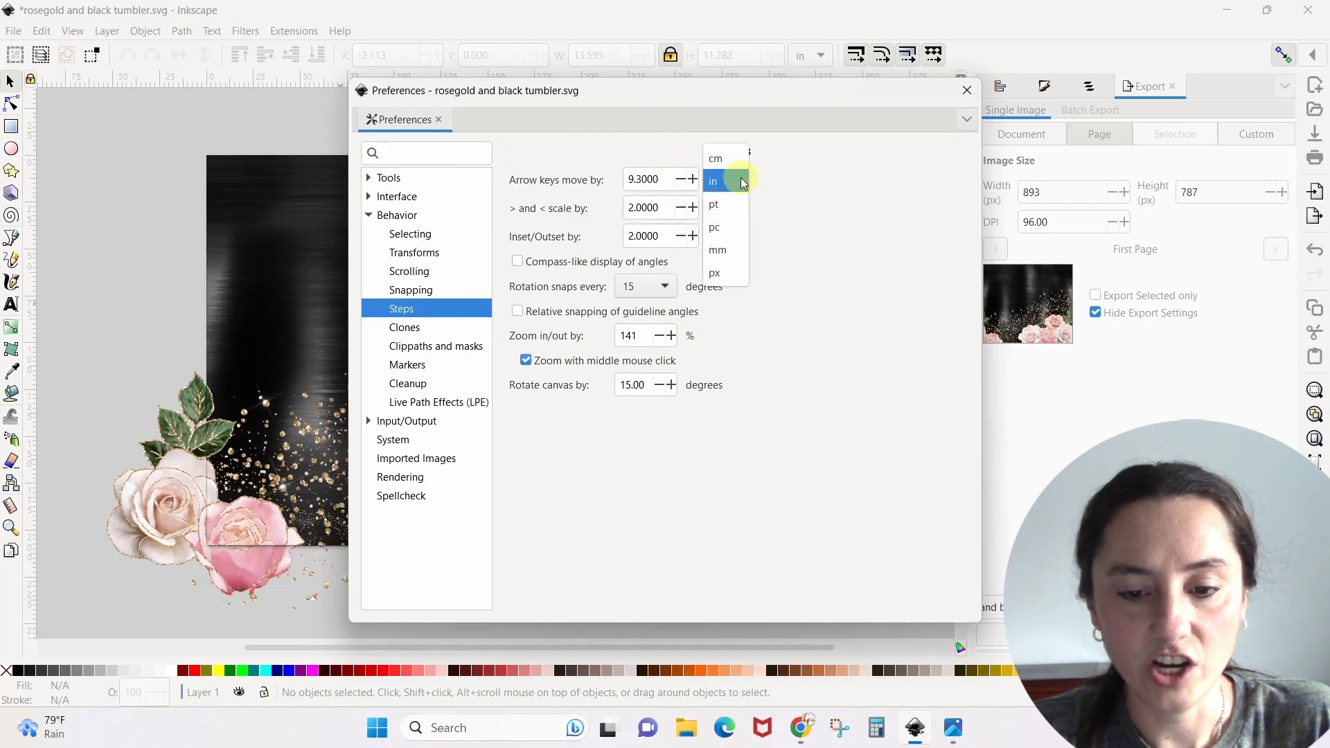
click(742, 182)
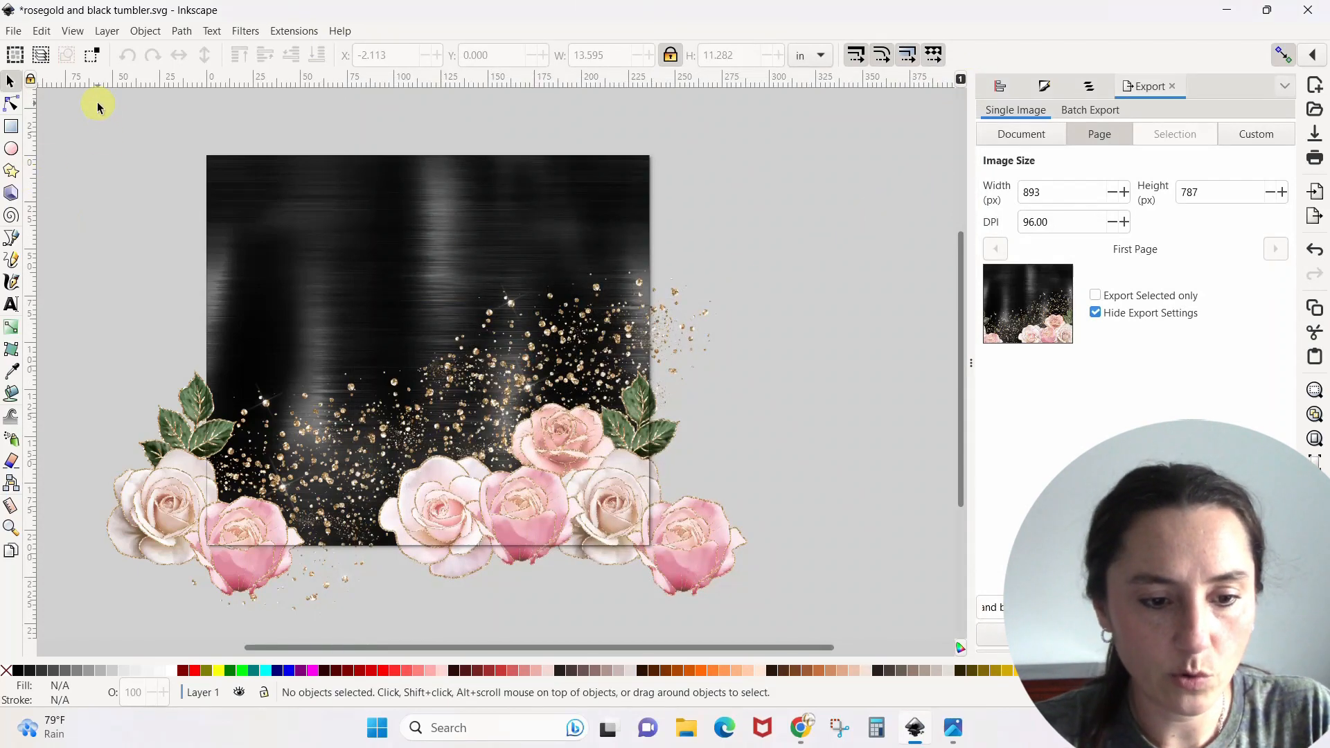
Move the finished tumbler design group off the page to about X -0.48 in, Y 13.5 in, leaving the page blank.
click(332, 197)
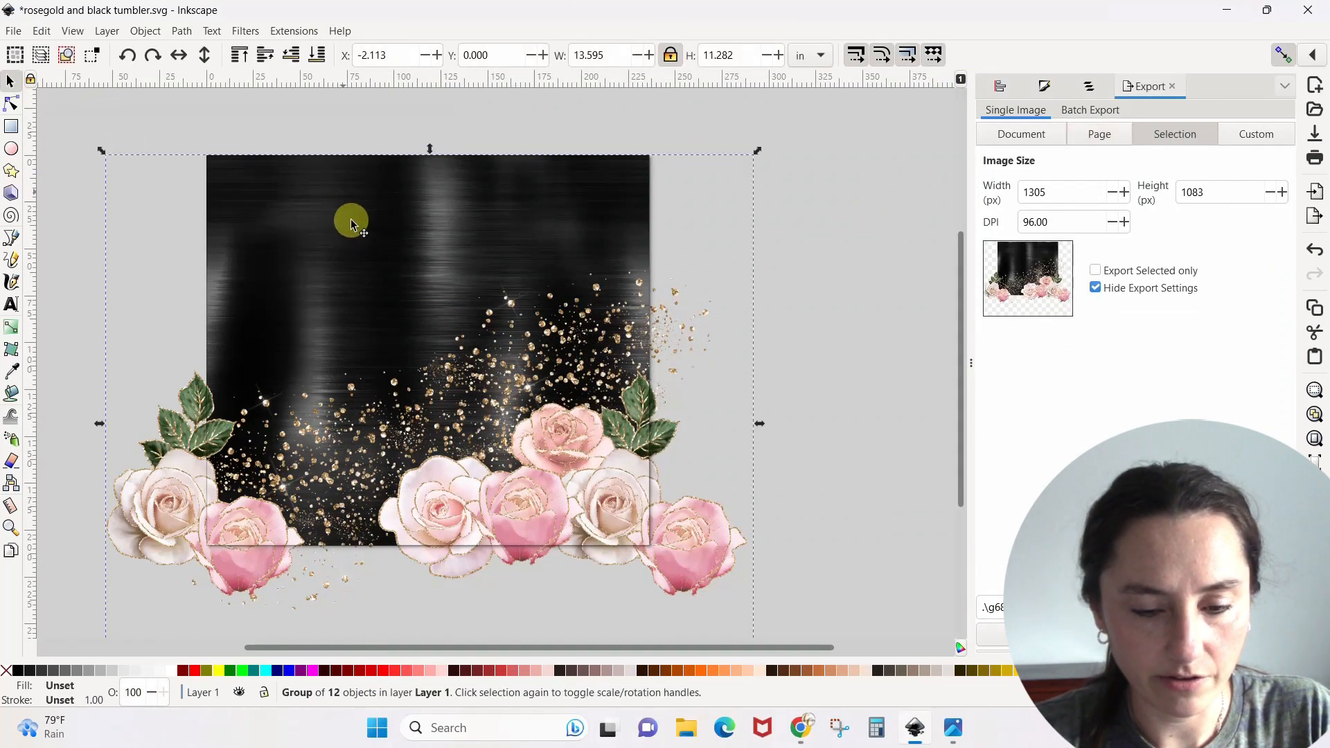
drag(351, 224, 419, 614)
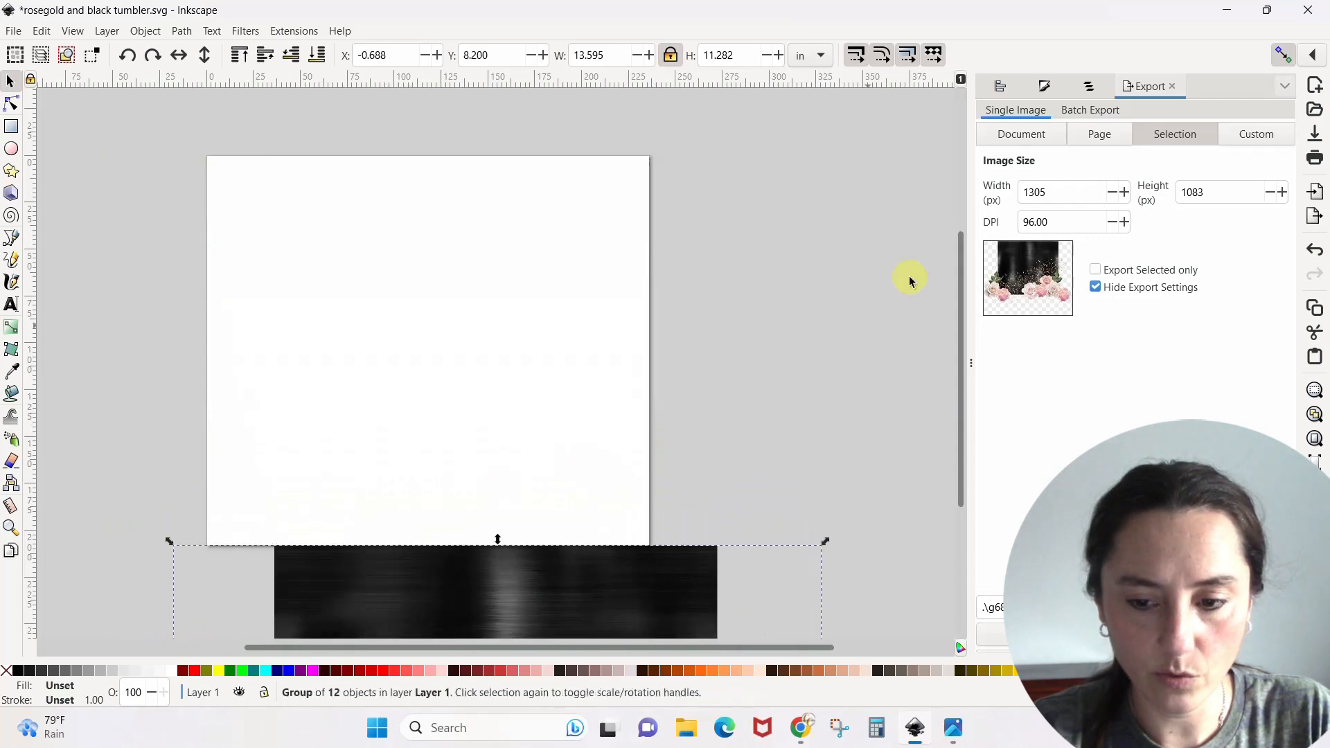
scroll(938, 258, down, 10)
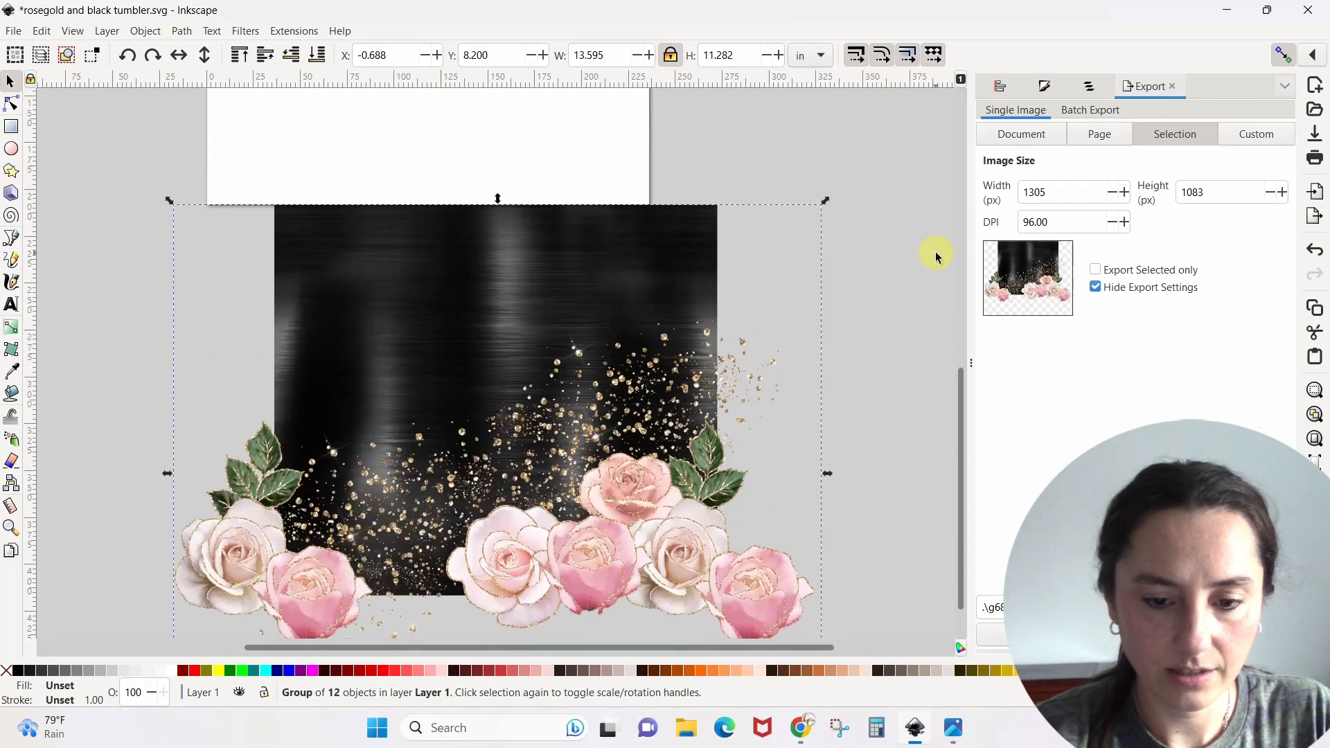
drag(669, 273, 678, 525)
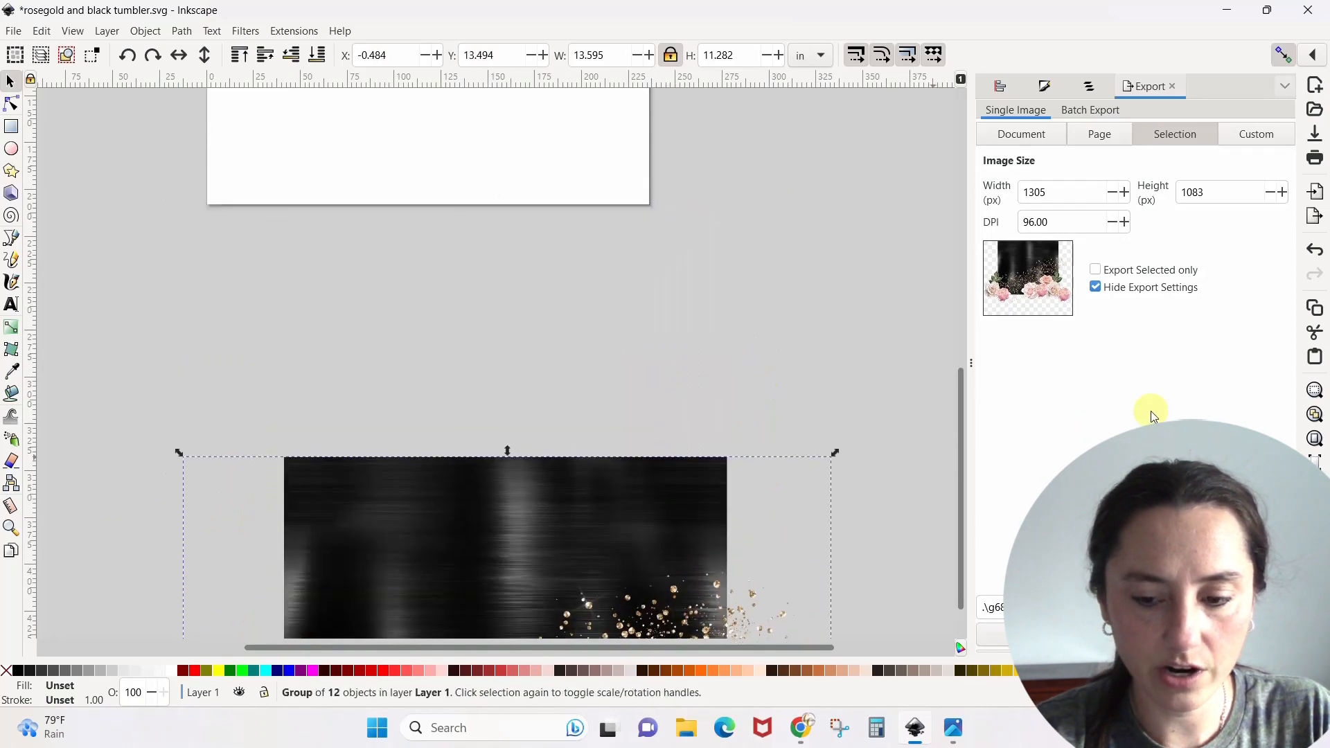
drag(961, 514, 962, 359)
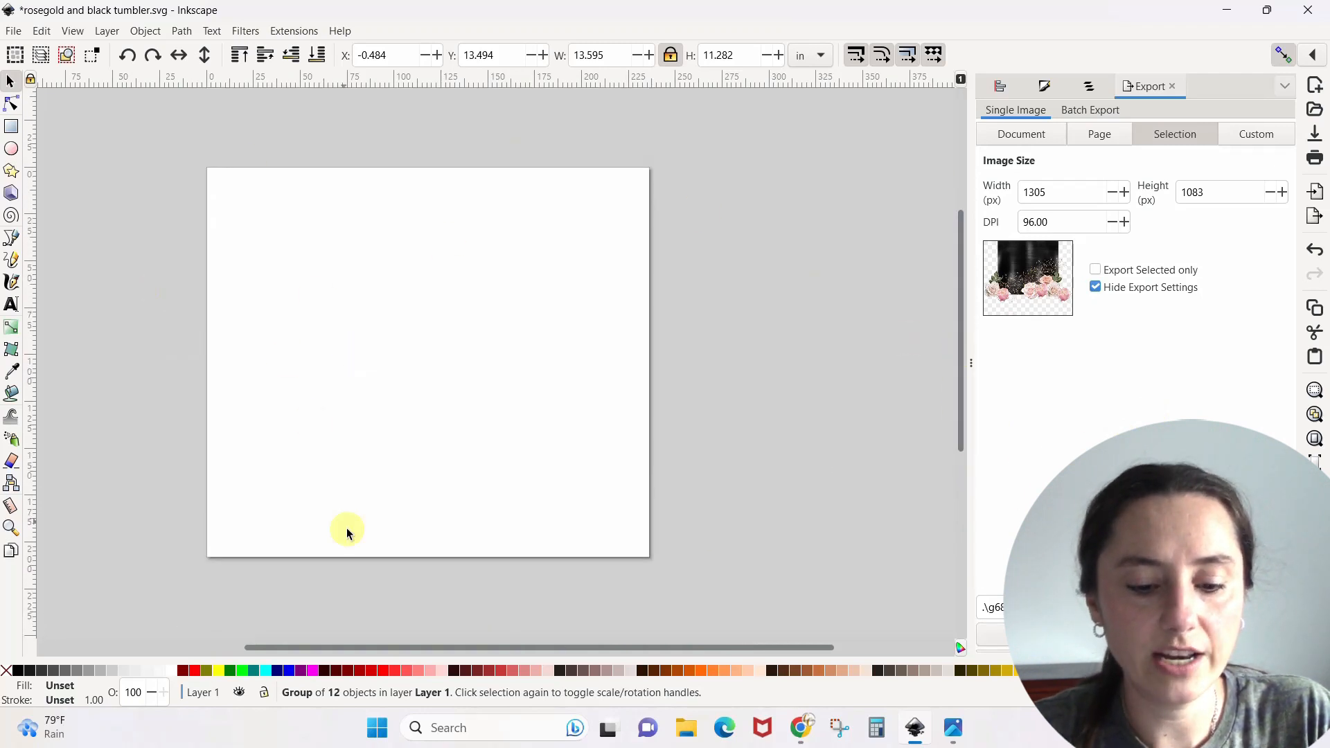
drag(355, 646, 314, 650)
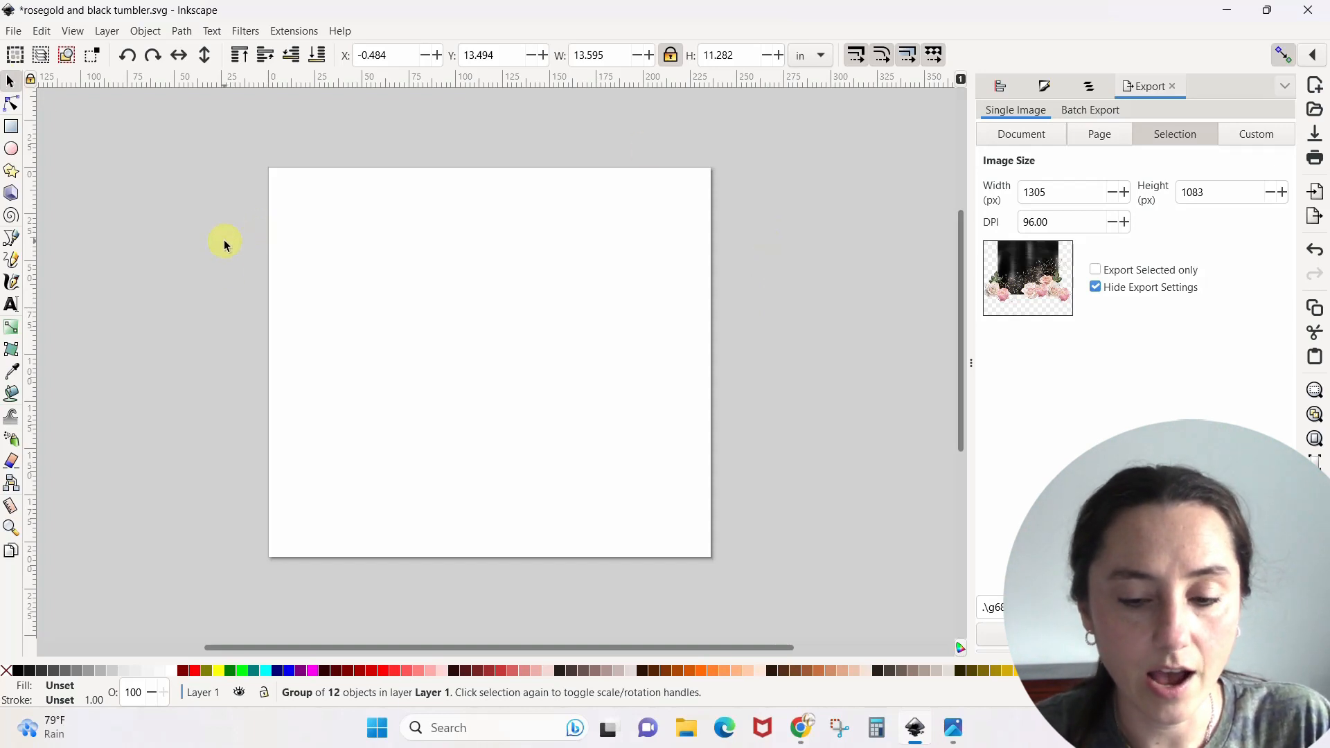
Import the luxury black_0023_24 image from the DC Luxury Black 2 Digital Paper folder.
click(14, 32)
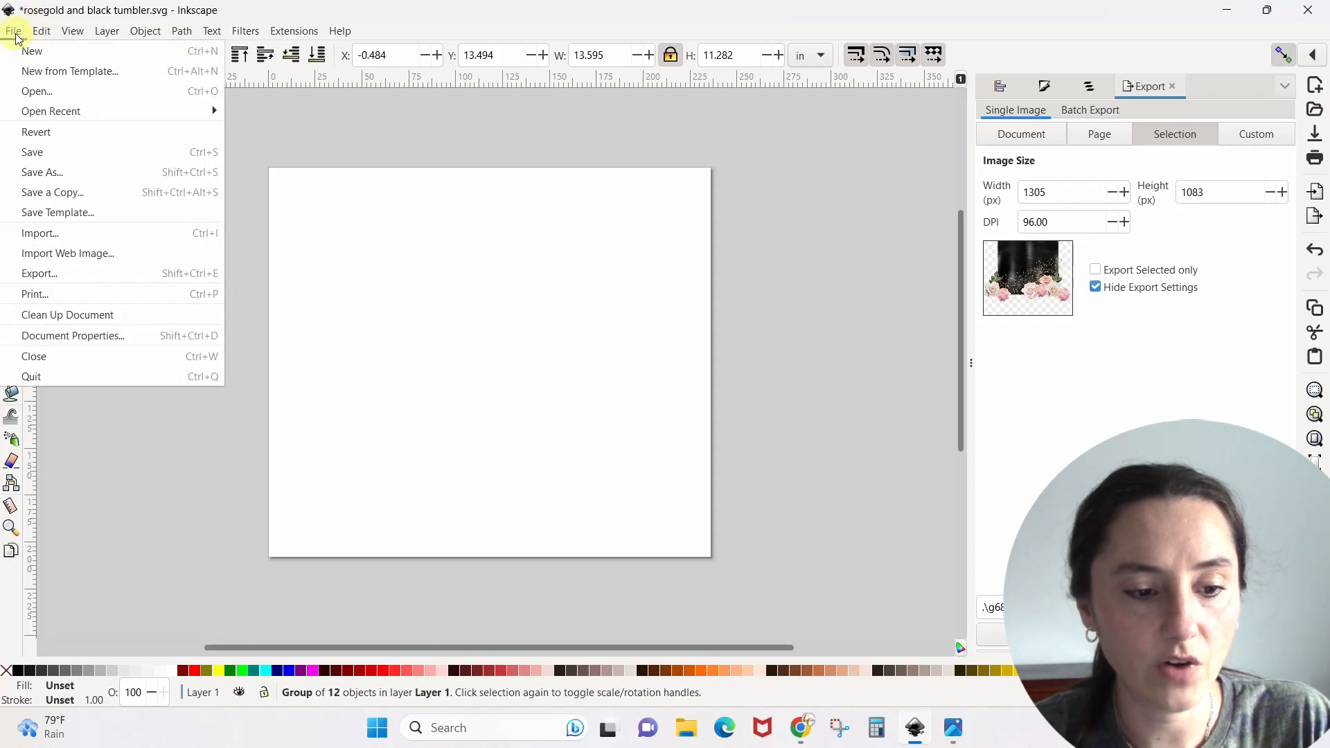
click(24, 235)
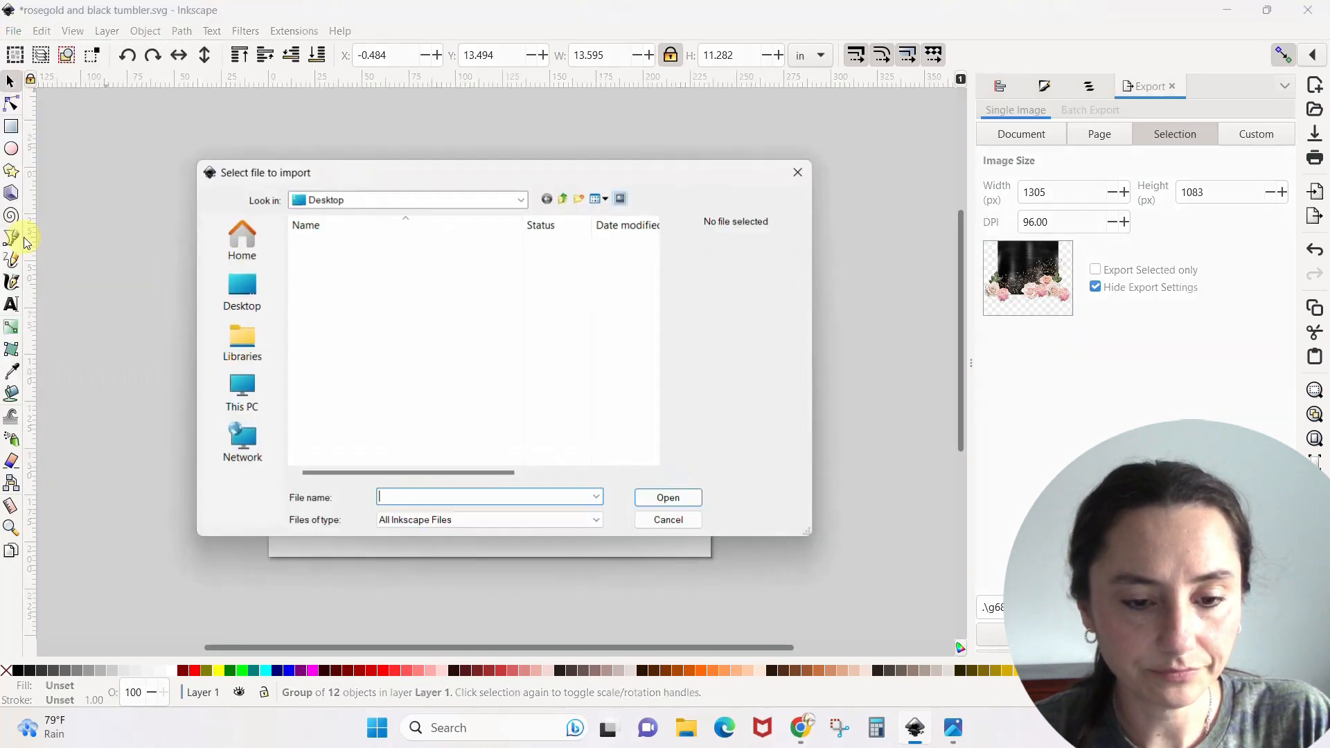
drag(655, 246, 656, 285)
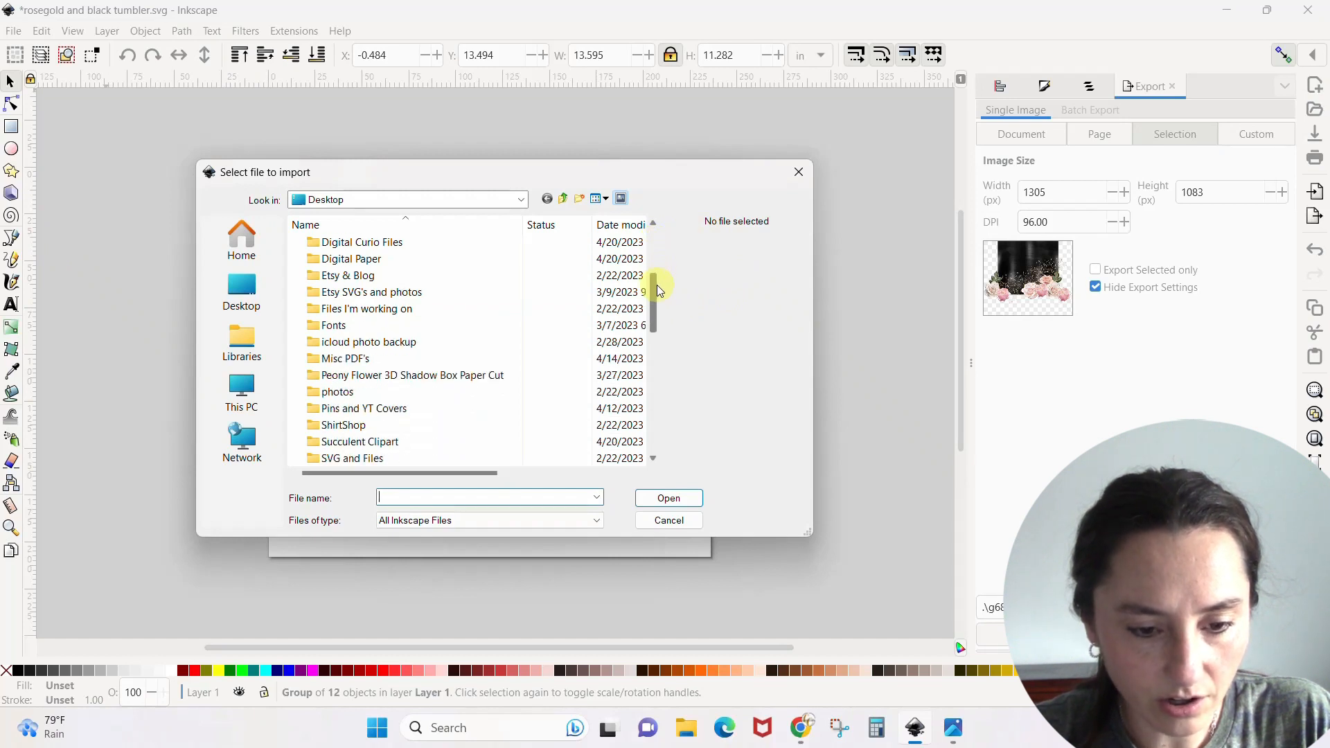
double_click(350, 242)
drag(653, 261, 661, 428)
double_click(419, 309)
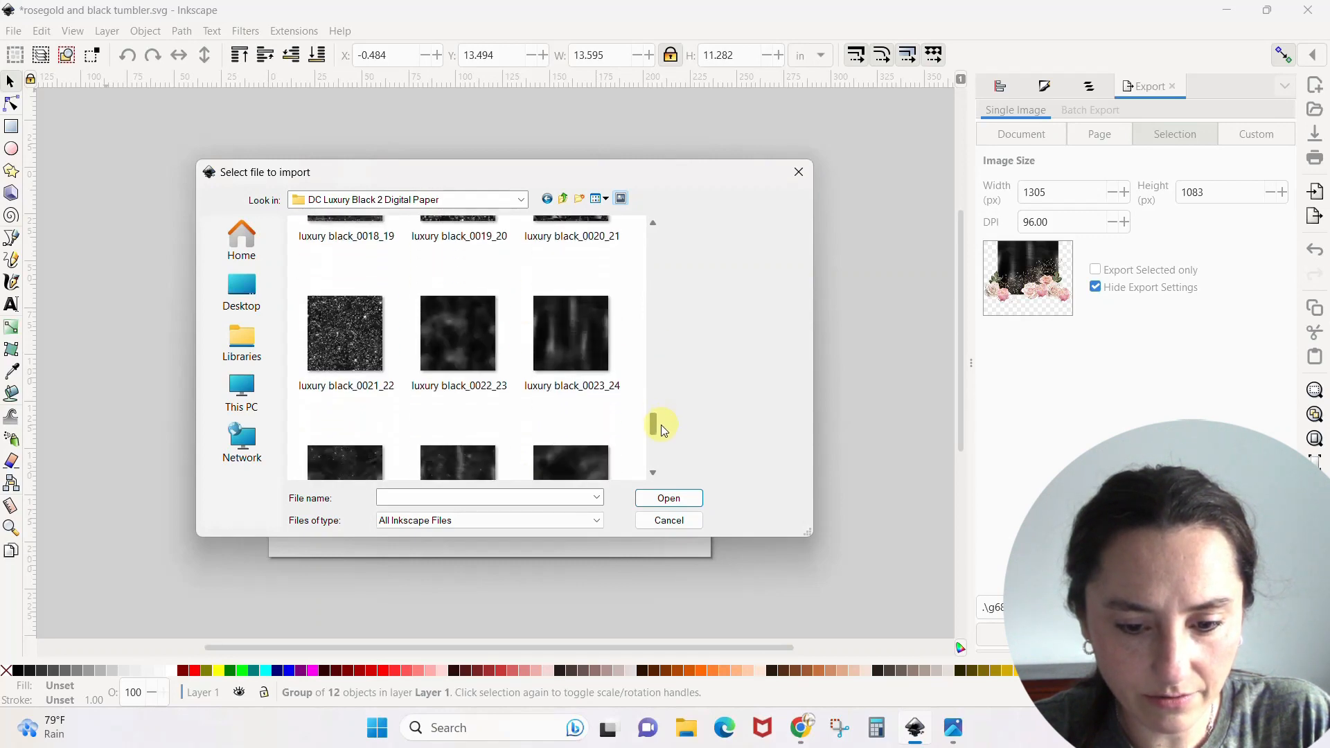
double_click(579, 353)
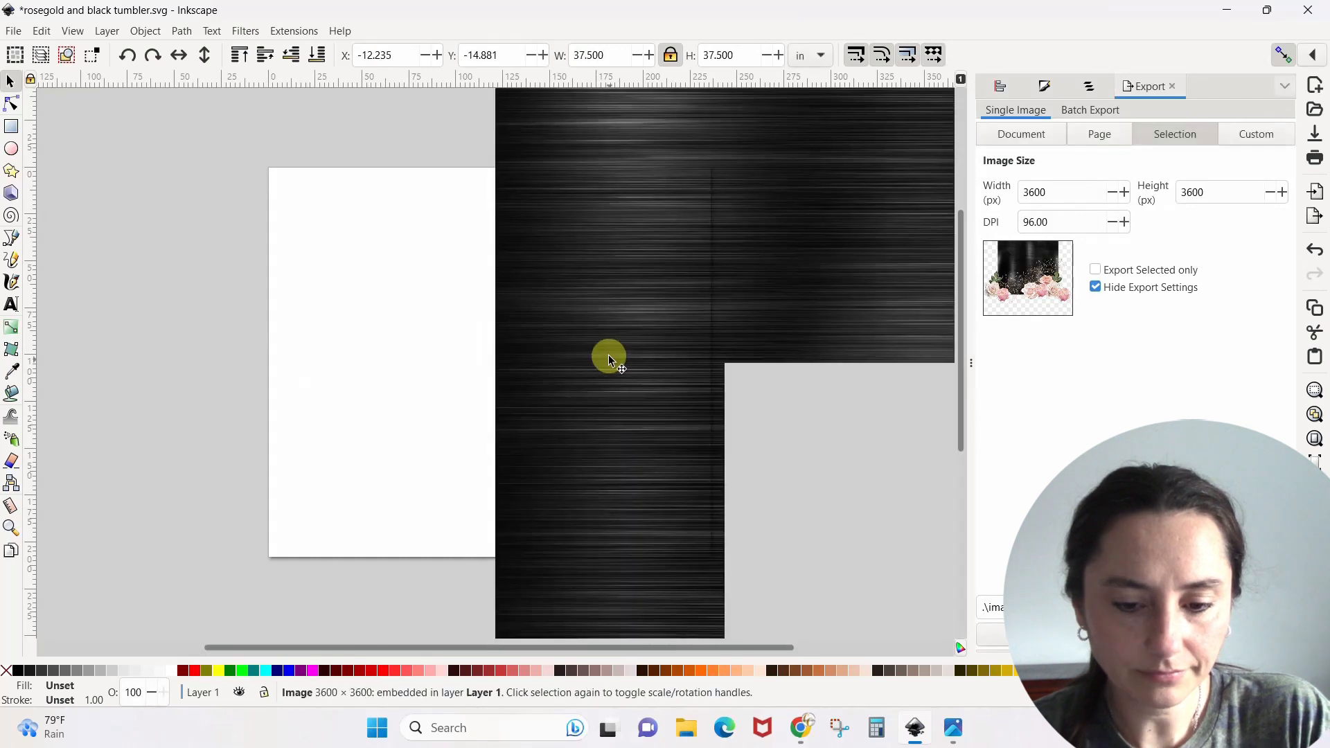
Shrink the imported black paper proportionally to about 9.13 in square and place it over the page, aligned to its right edge.
key(3)
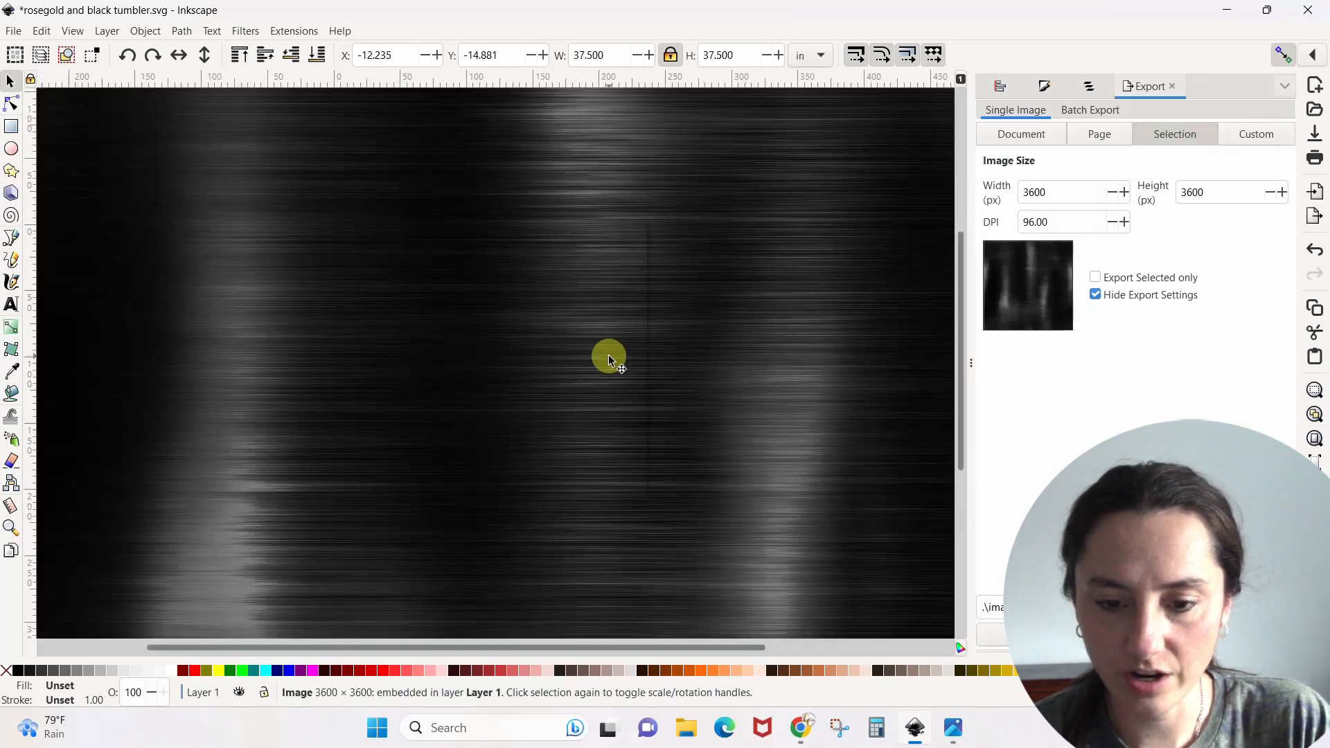
key(minus)
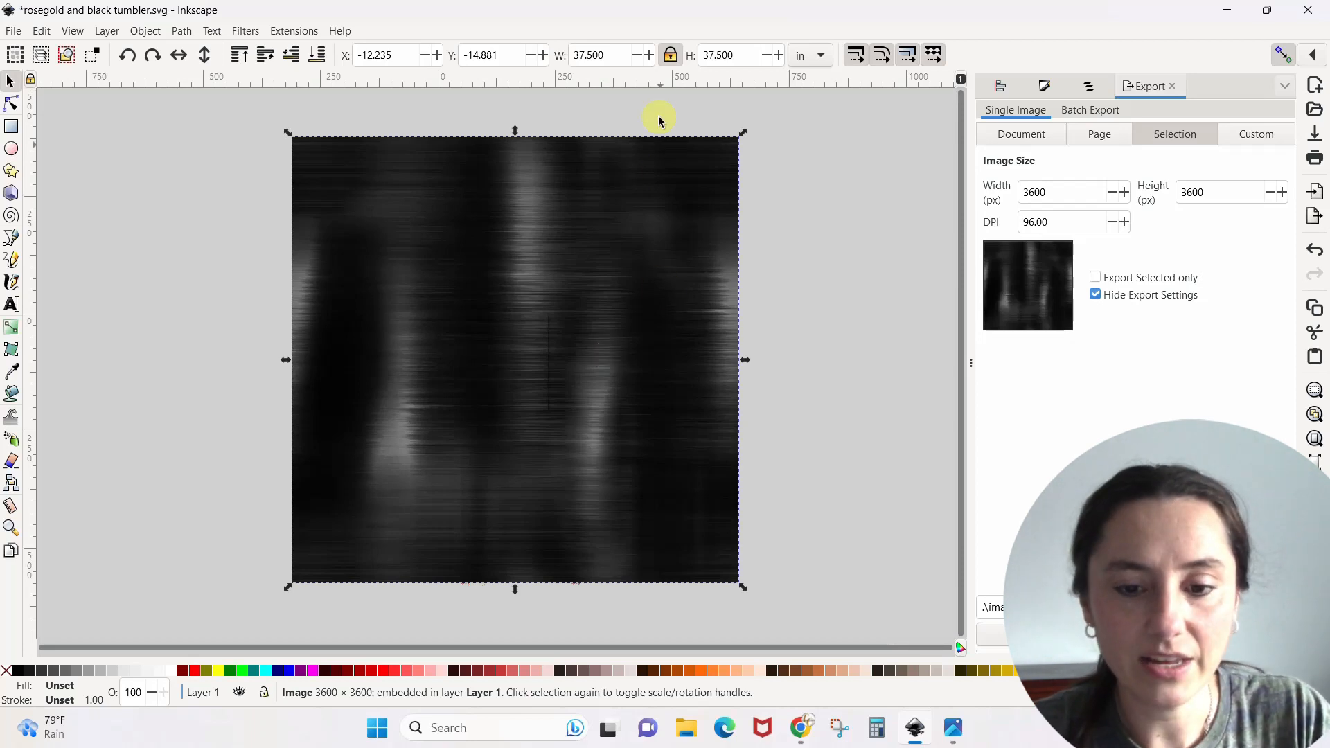
click(670, 57)
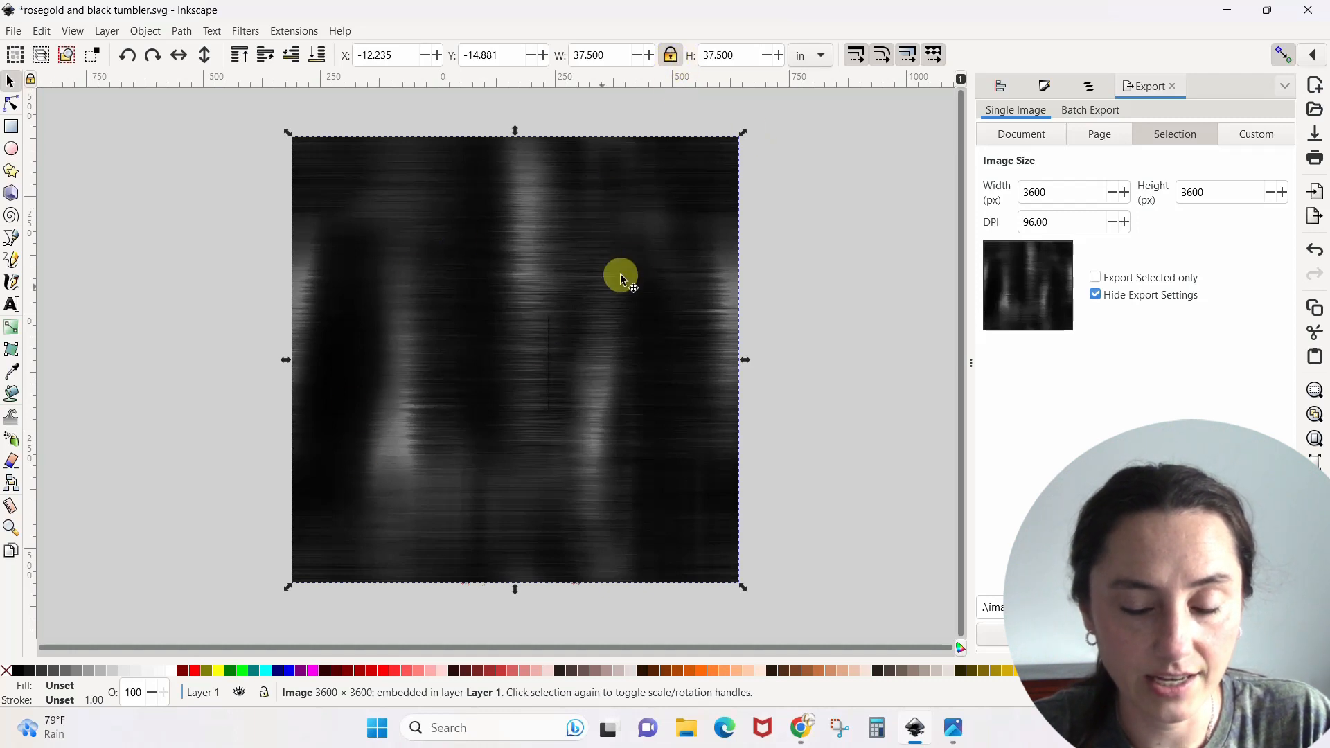
drag(742, 134, 491, 471)
drag(370, 539, 508, 364)
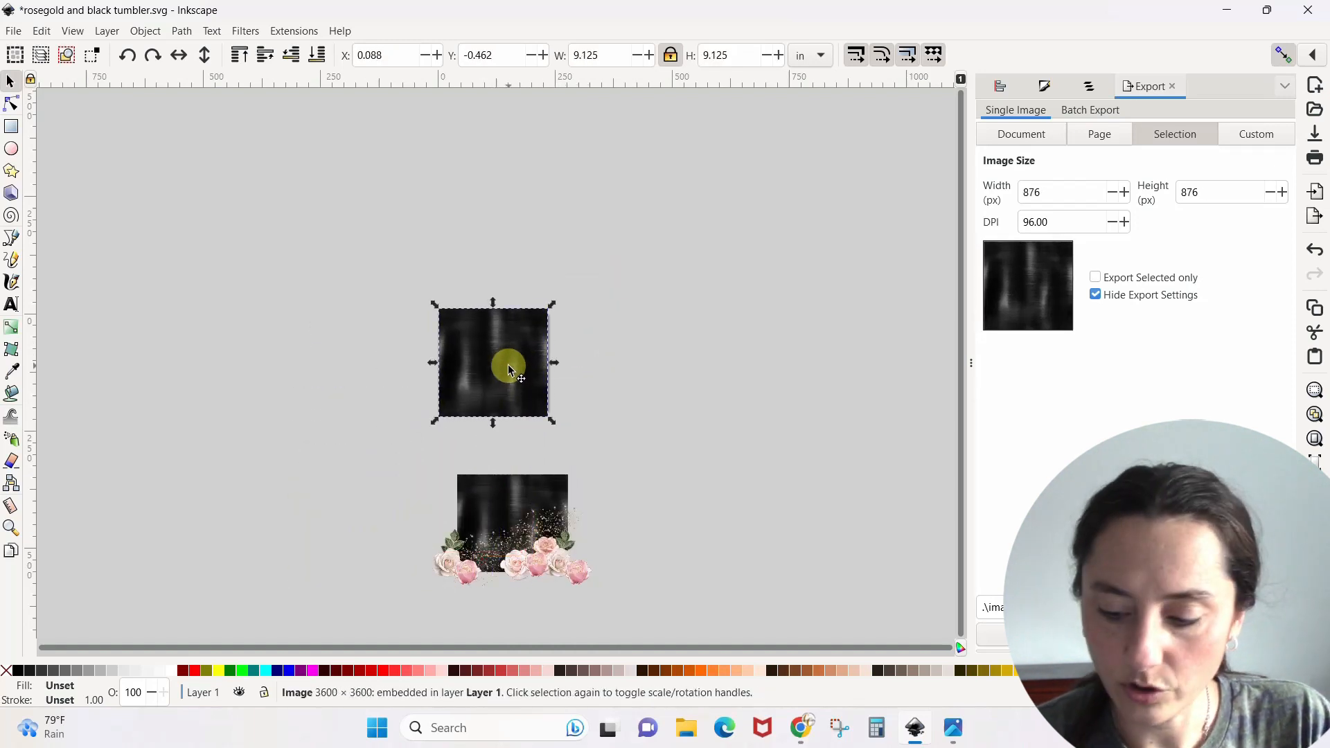
scroll(508, 364, up, 1)
scroll(509, 364, up, 3)
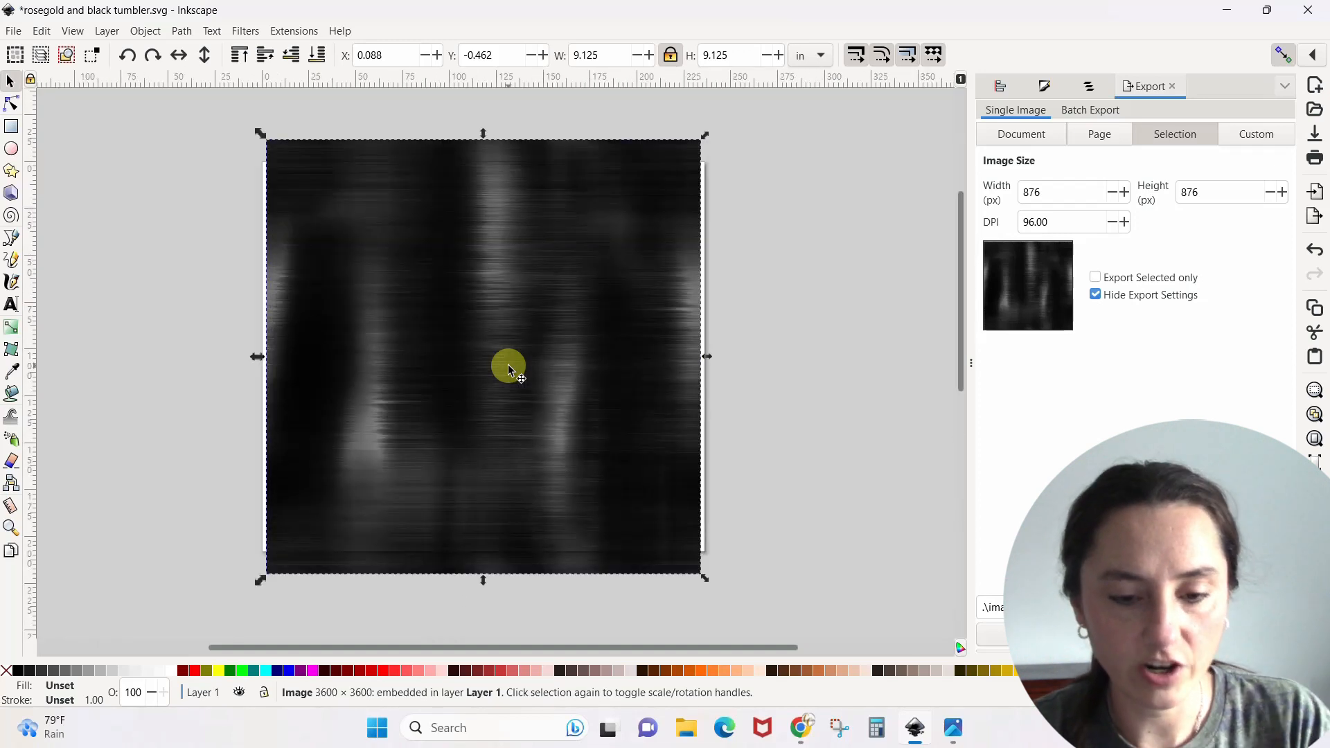
mouse_move(650, 225)
mouse_down()
mouse_move(716, 256)
mouse_move(667, 228)
mouse_move(644, 240)
mouse_move(659, 240)
mouse_move(653, 230)
mouse_up()
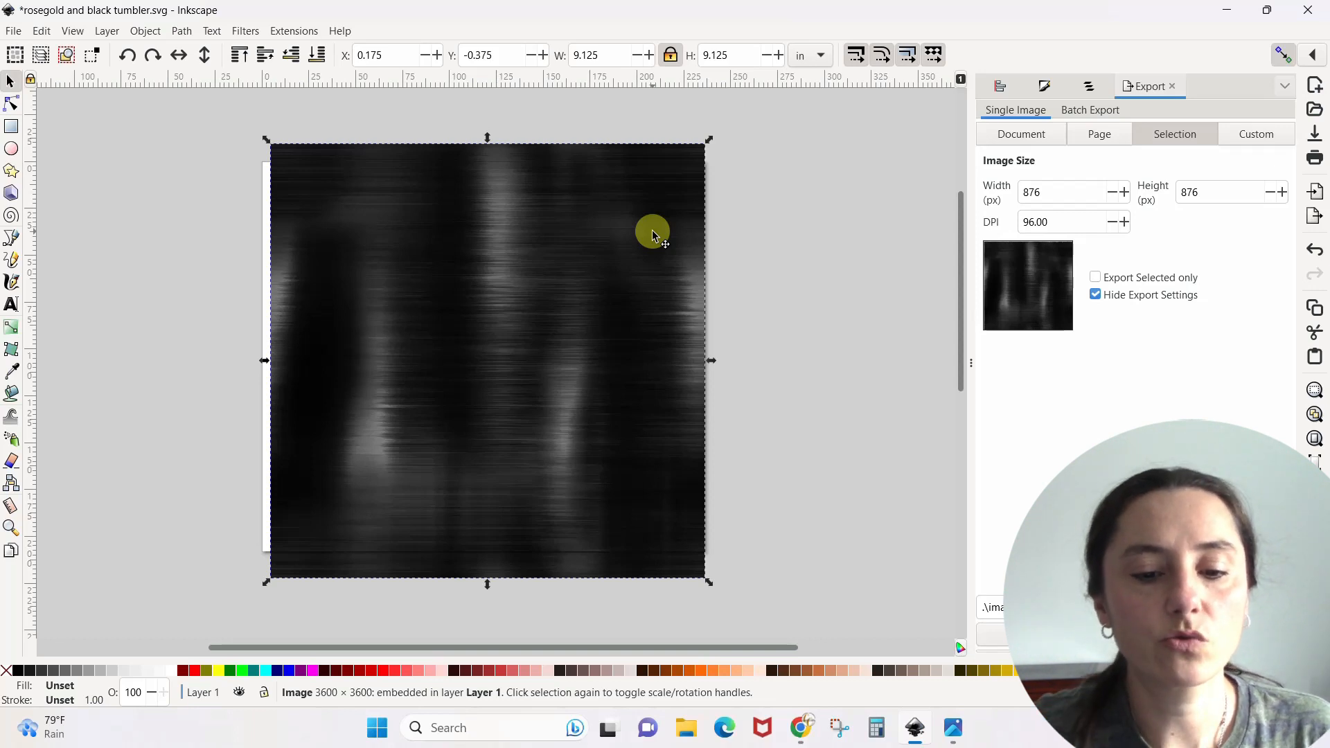
click(653, 236)
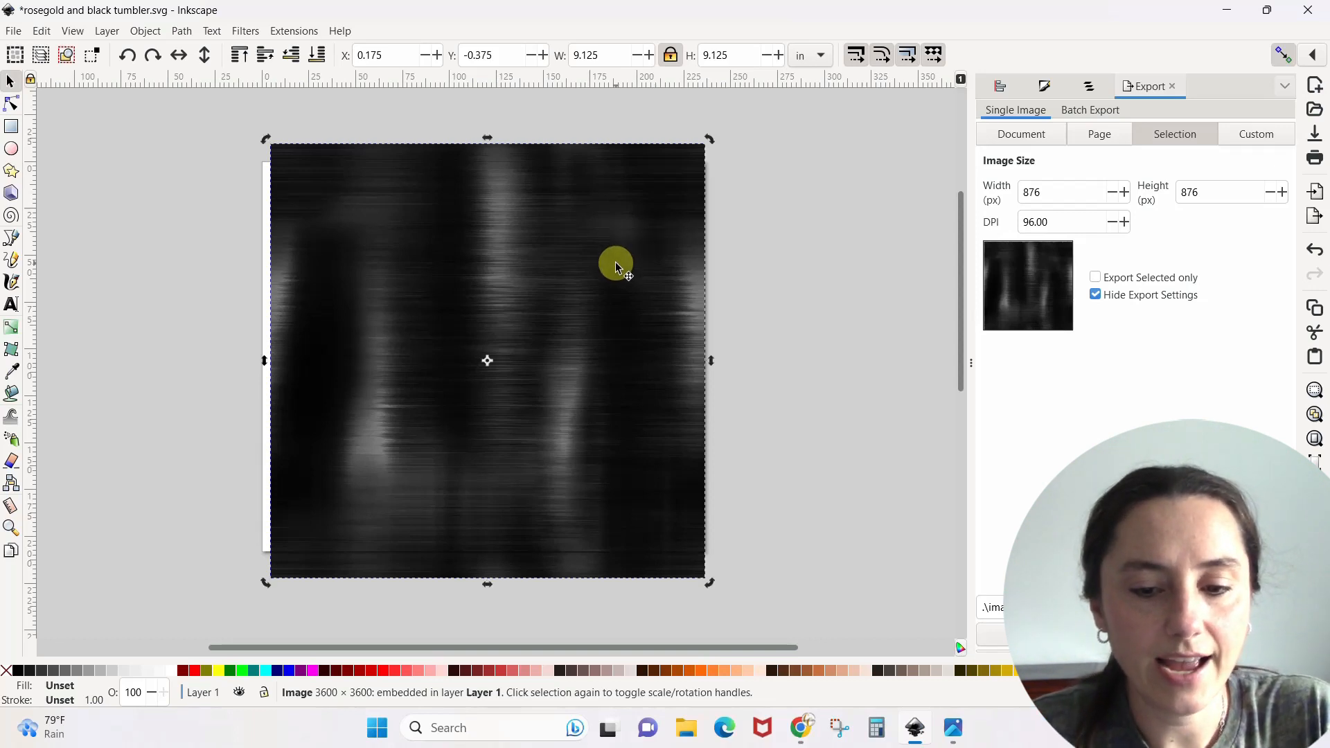
Shift the black paper partly off the page, unlock its aspect ratio and try resizing it to 9.3 by 8.2 in.
drag(616, 266, 754, 348)
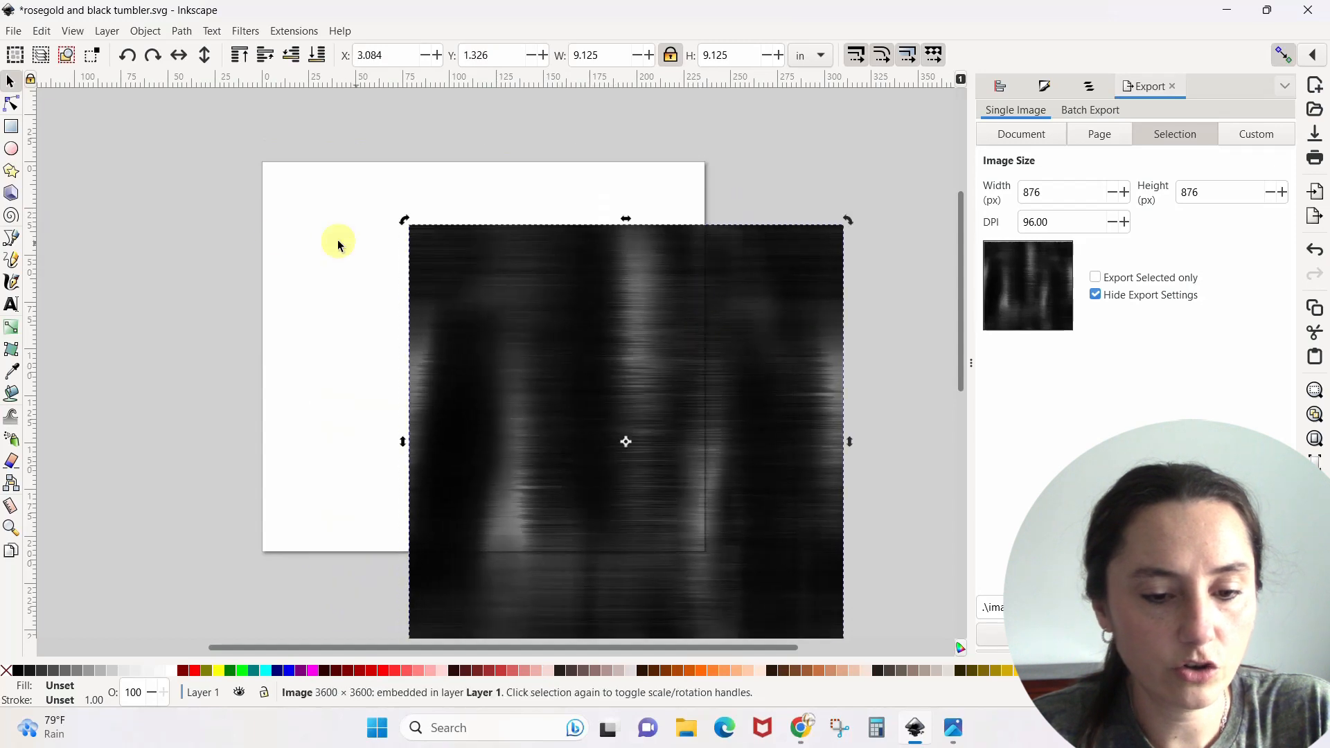
click(670, 302)
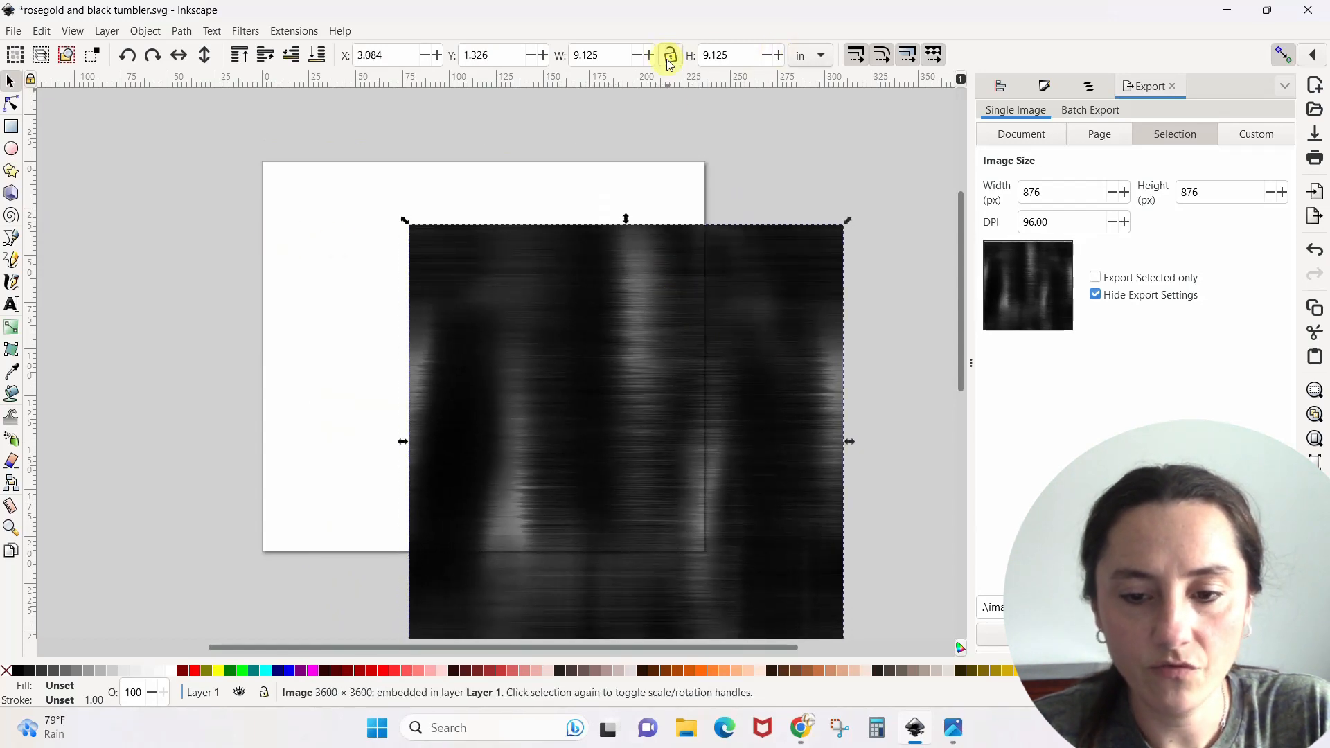
triple_click(612, 55)
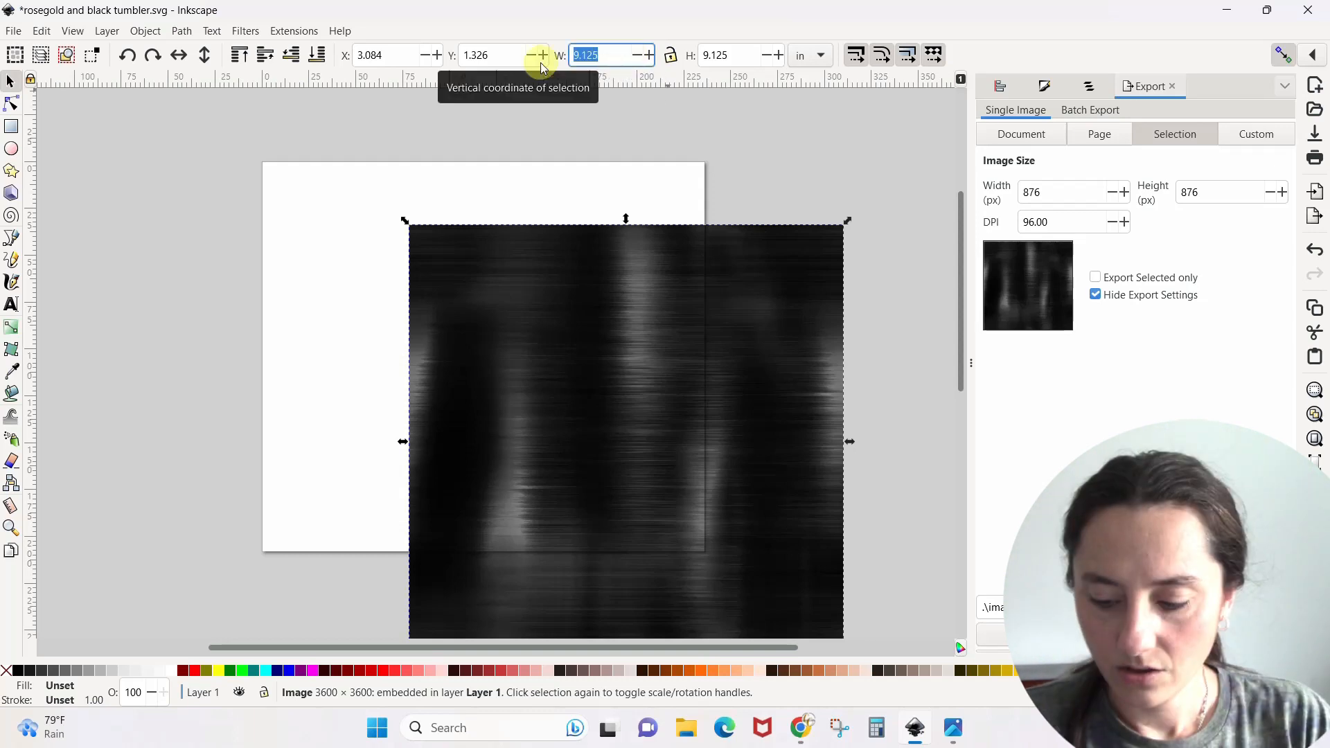
text(9.3)
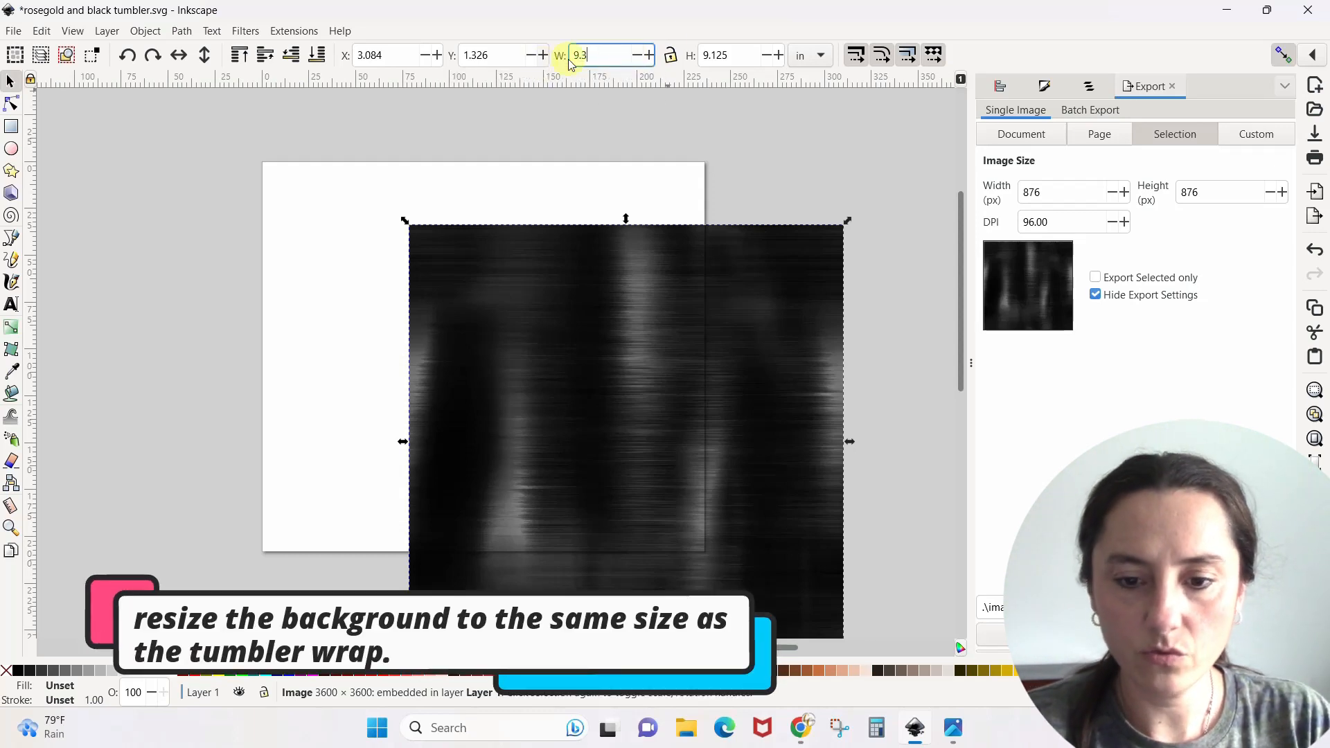
key(Tab)
text(8.2)
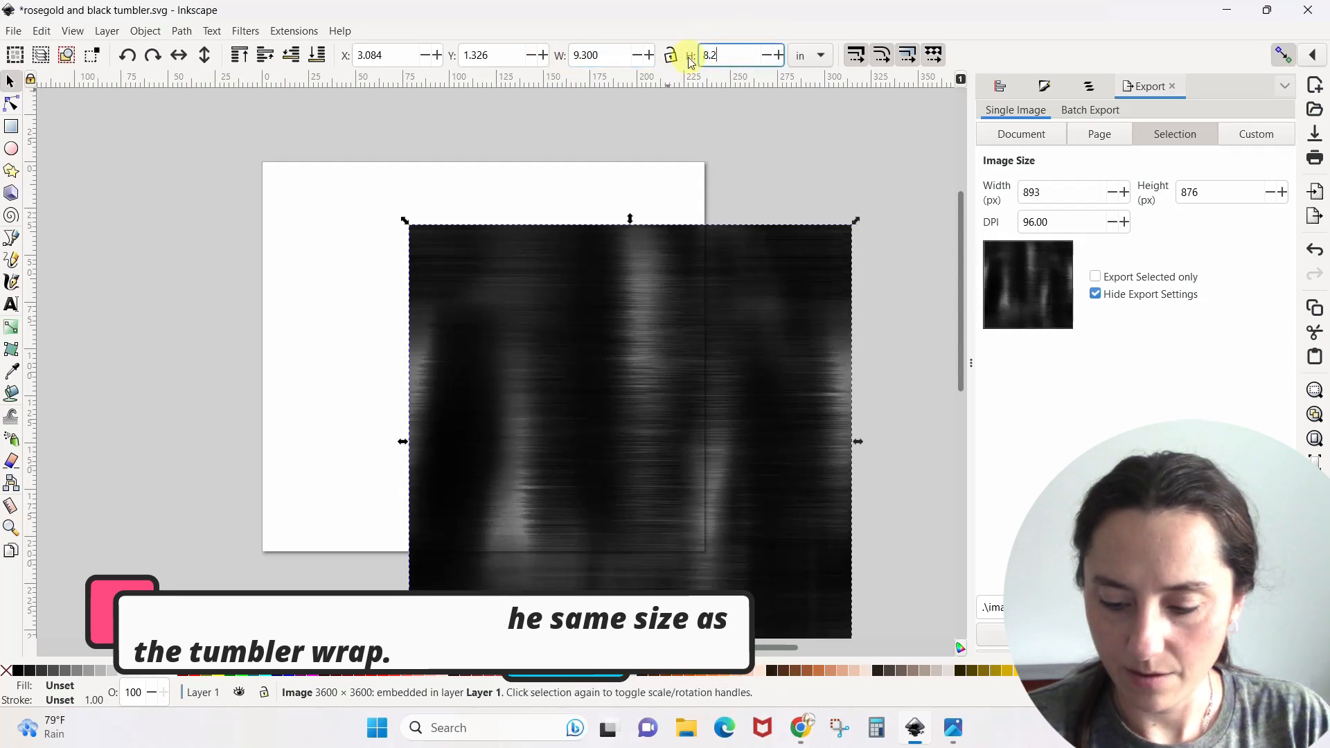
key(Return)
click(822, 153)
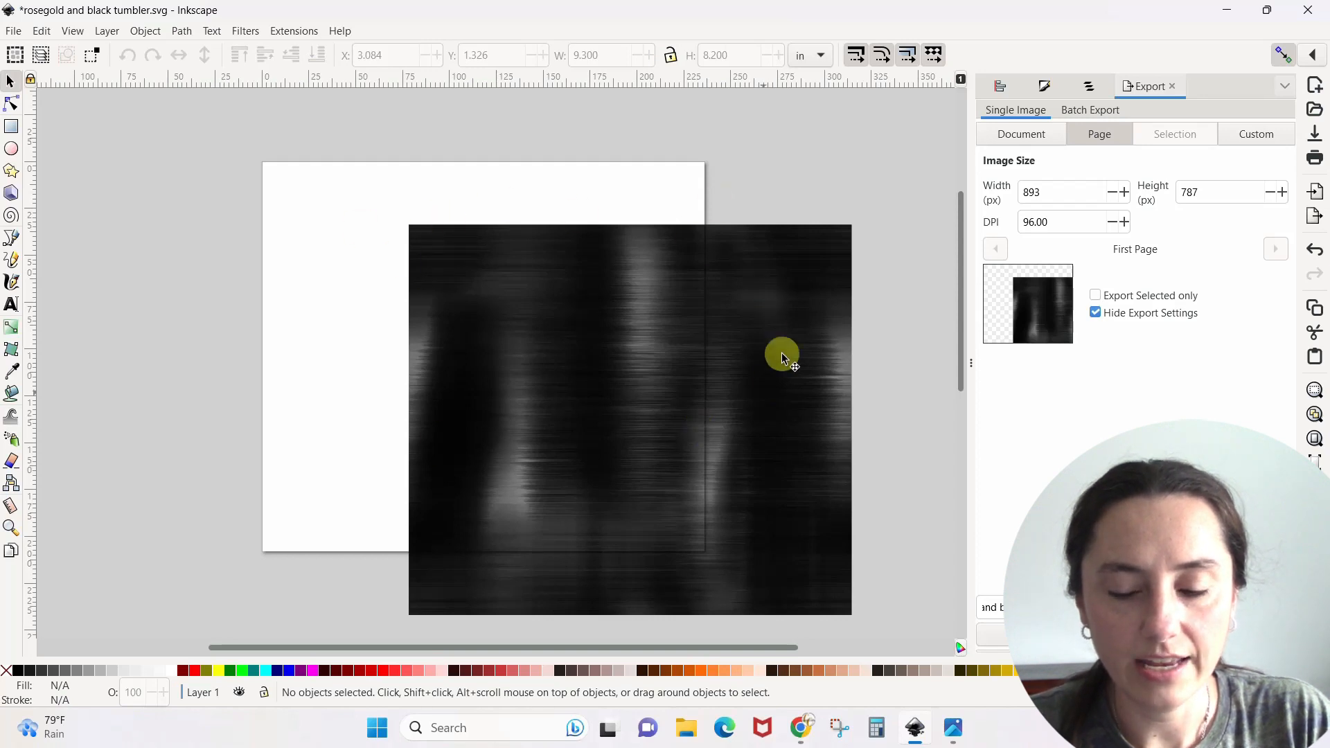
Try moving the resized black paper onto the page, undo its moves and resizing, and lock its aspect ratio again.
drag(783, 359, 609, 300)
key(ctrl+z)
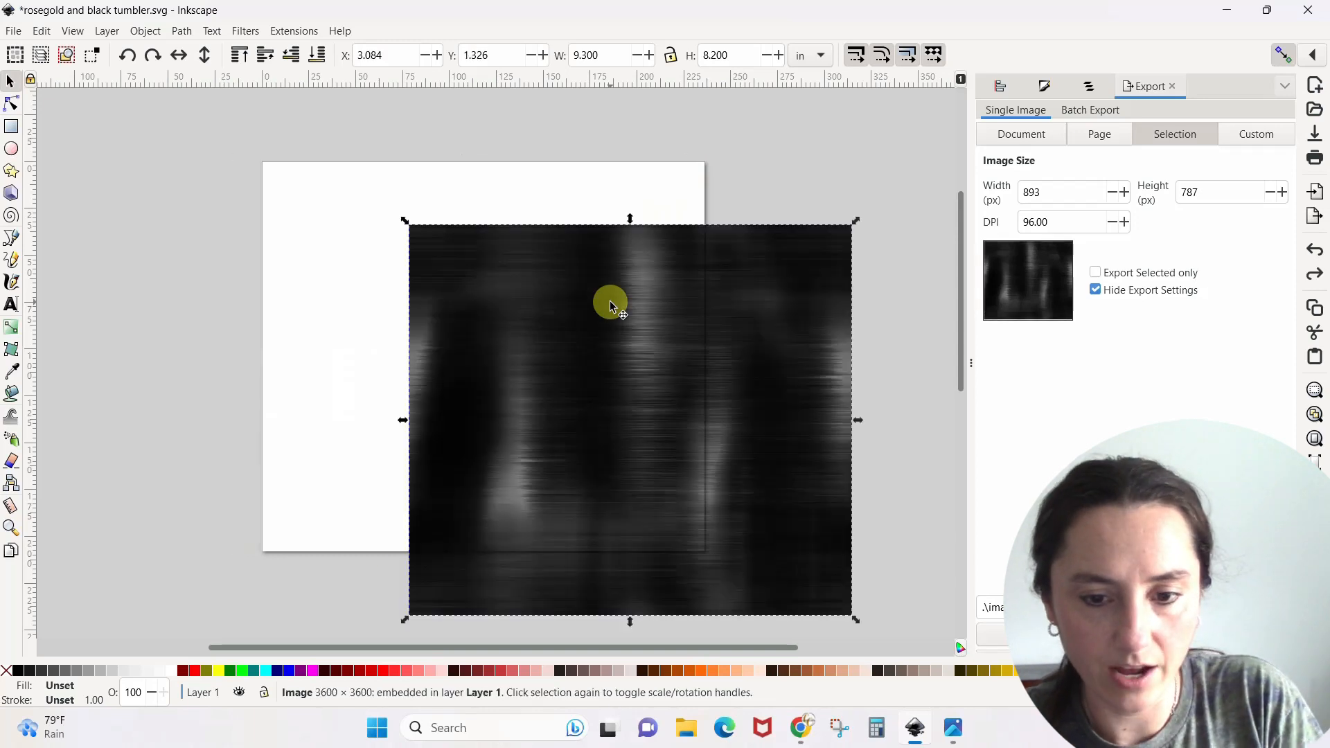
key(ctrl+z)
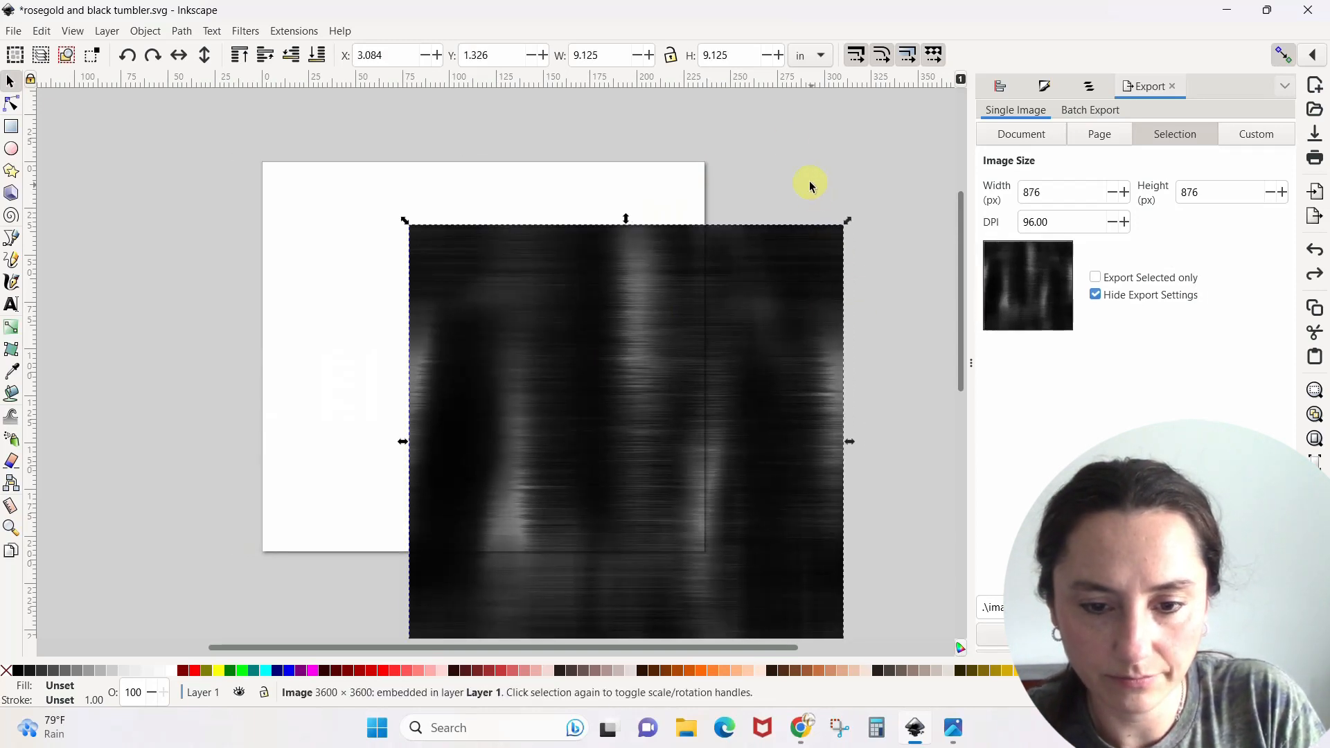
key(ctrl+z)
click(669, 55)
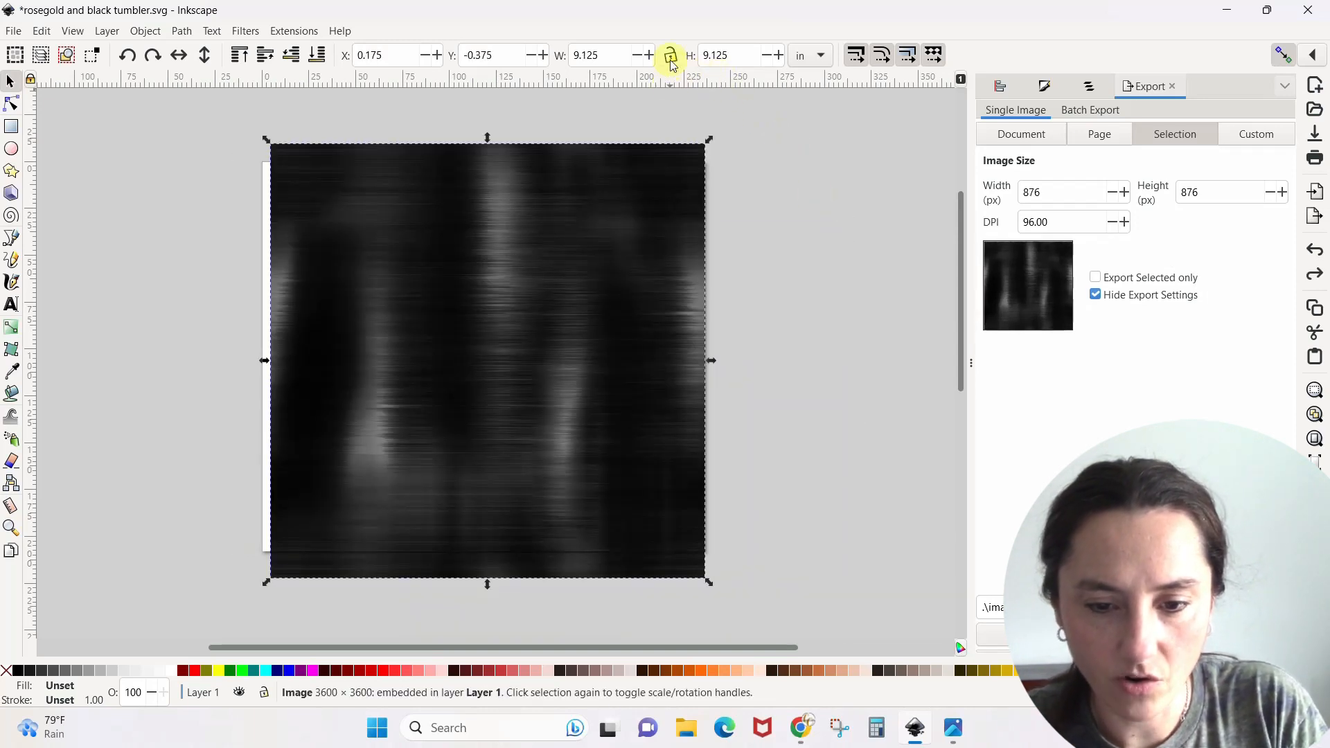
click(602, 234)
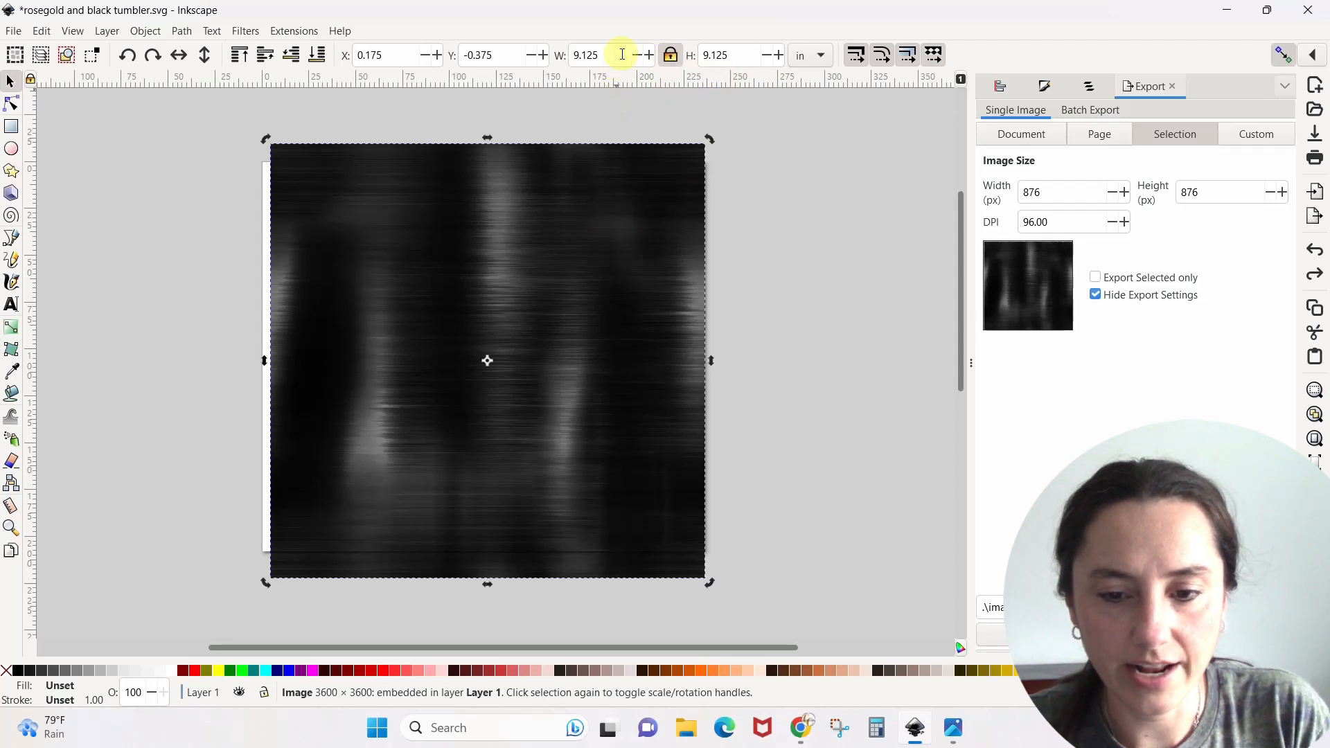
Resize the black paper to 9.3 in wide and 8.2 in high with the aspect ratio unlocked for the height, and relock it.
drag(622, 55, 578, 57)
text(9.3)
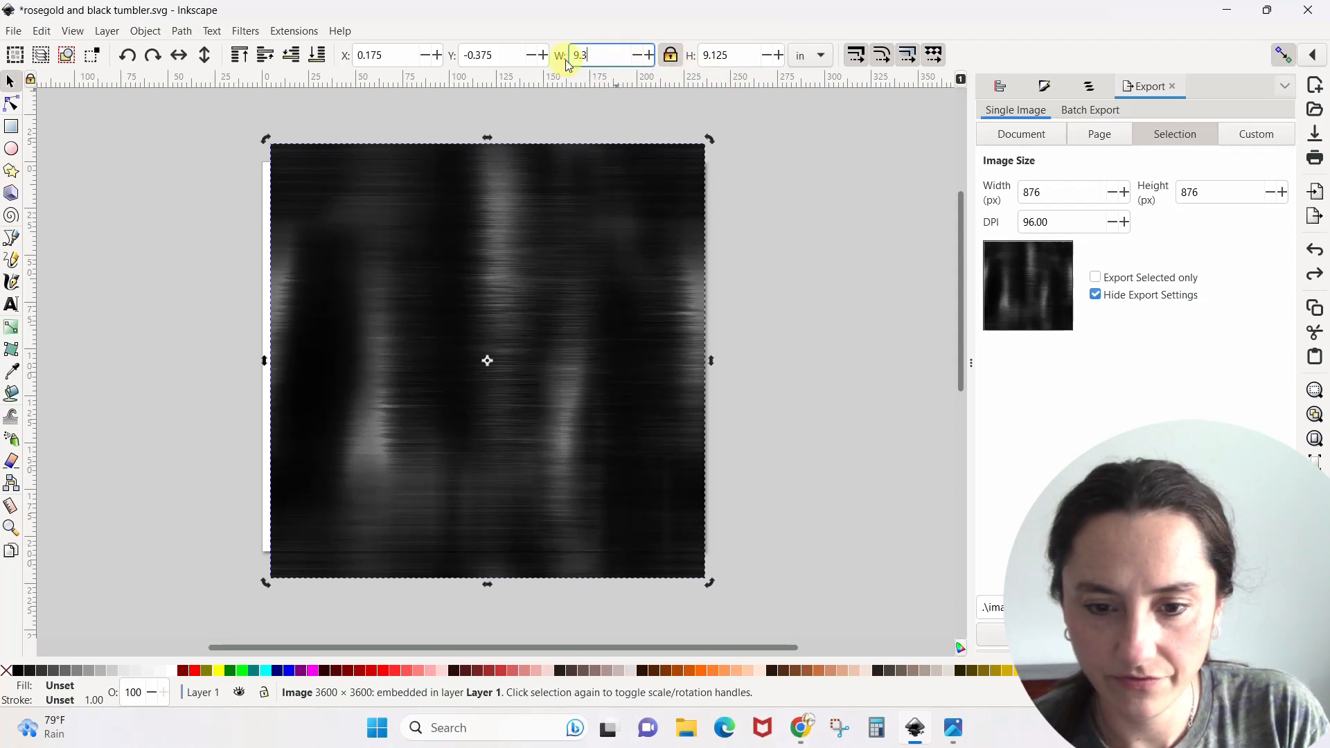
key(Return)
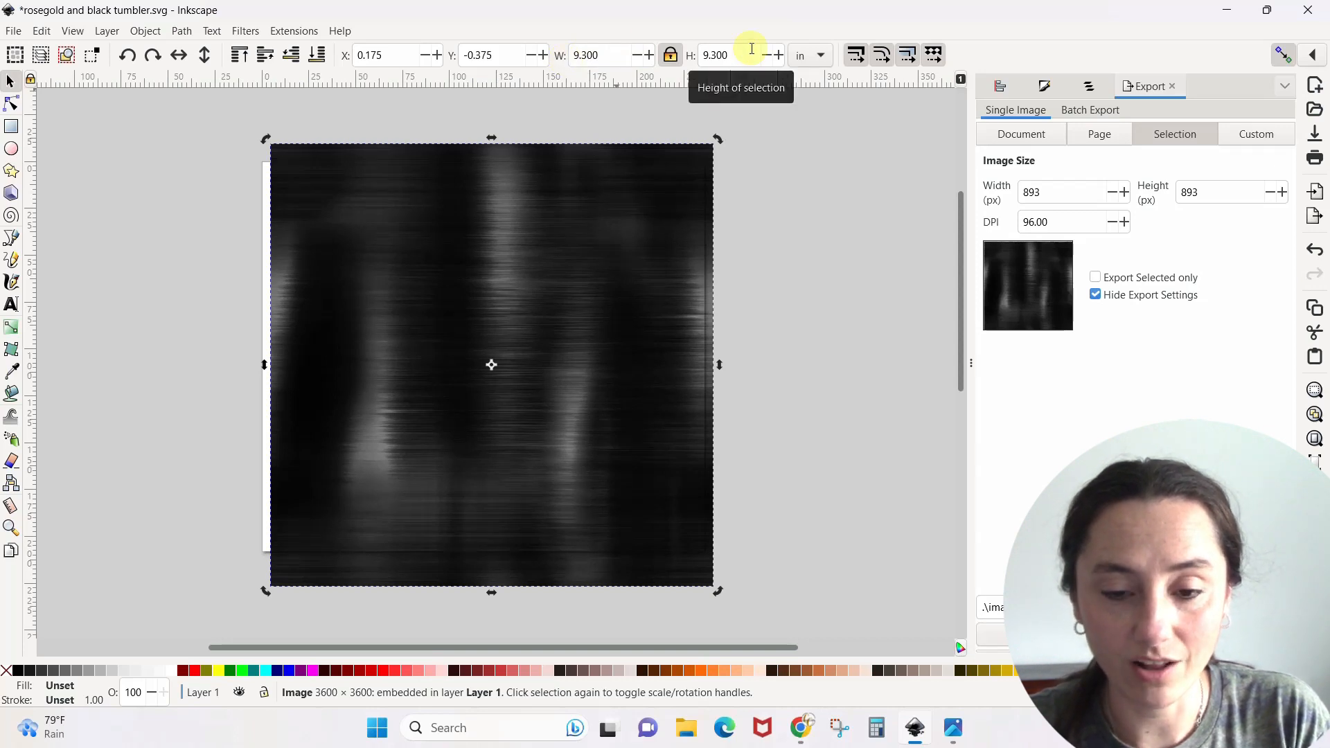
triple_click(689, 57)
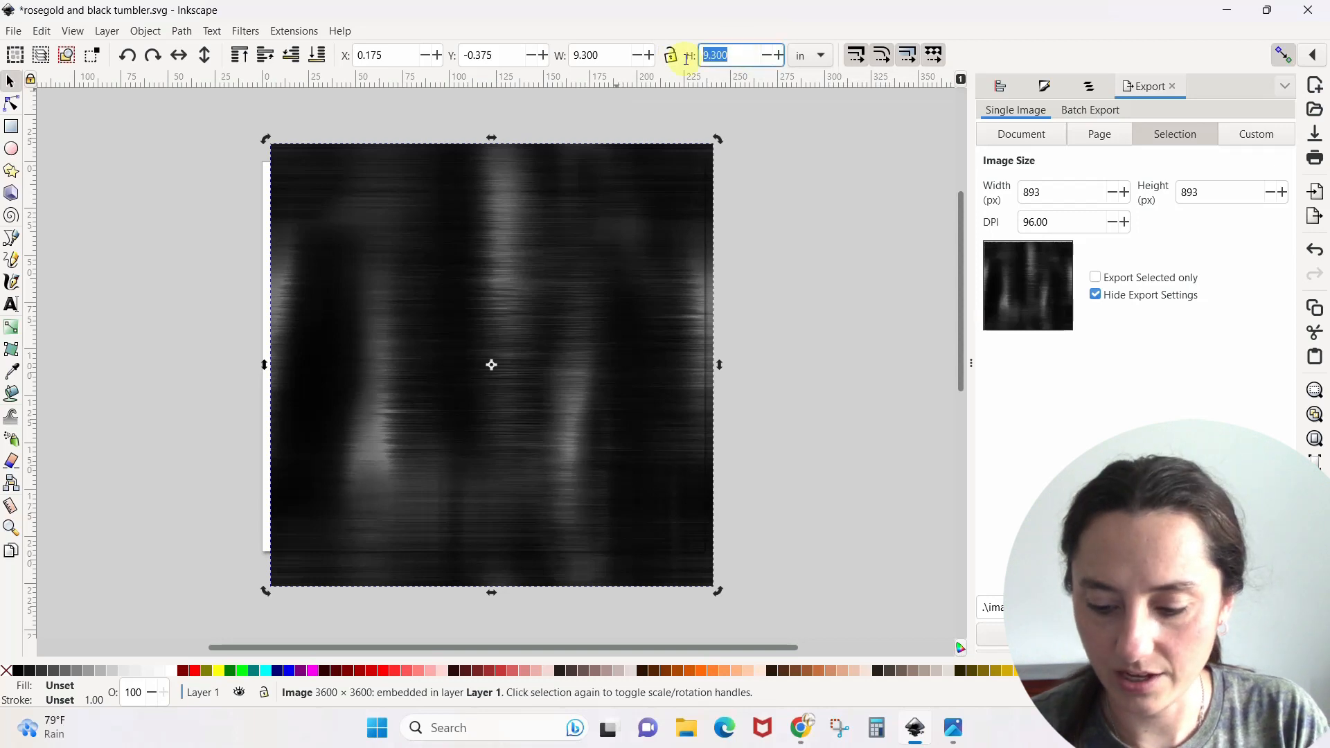
text(8.2)
key(Return)
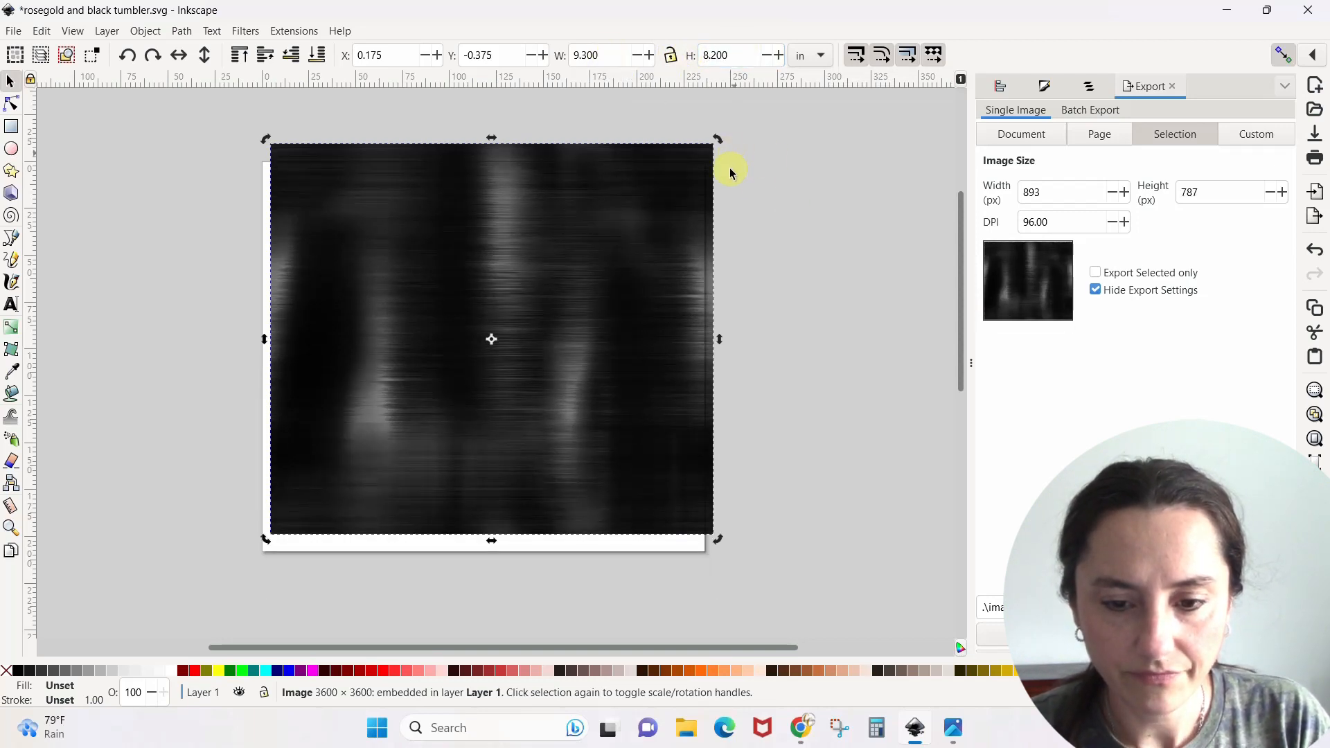
click(670, 55)
Move the resized black paper onto the page so it covers it exactly at X 0, Y 0.
click(821, 228)
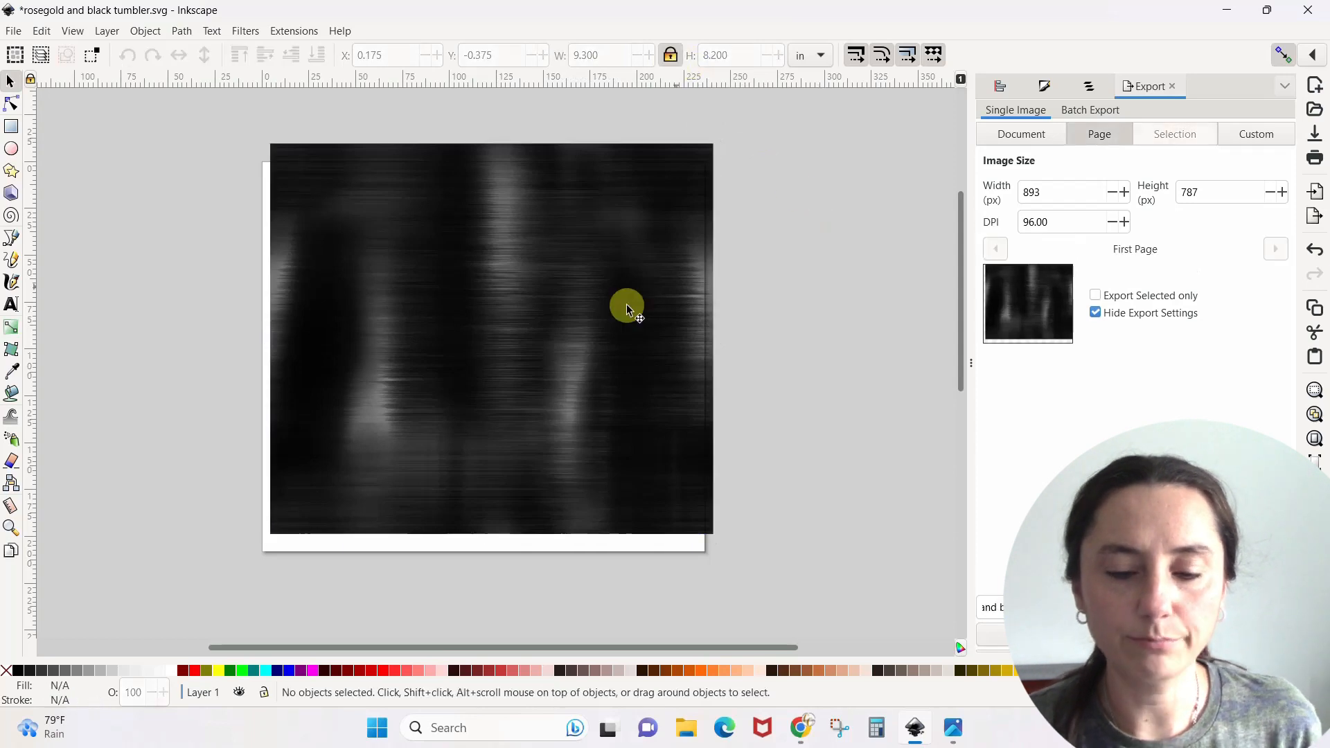
drag(644, 226, 814, 279)
drag(552, 321, 441, 304)
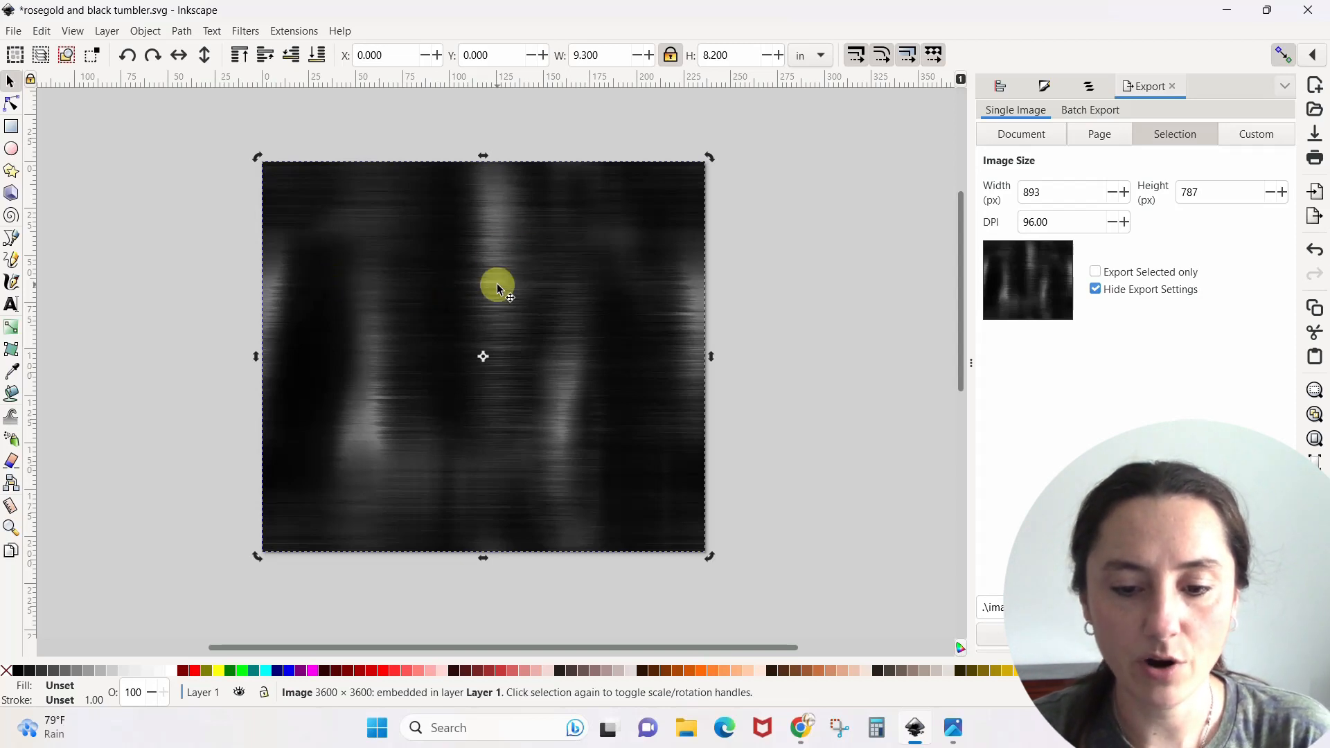
click(806, 464)
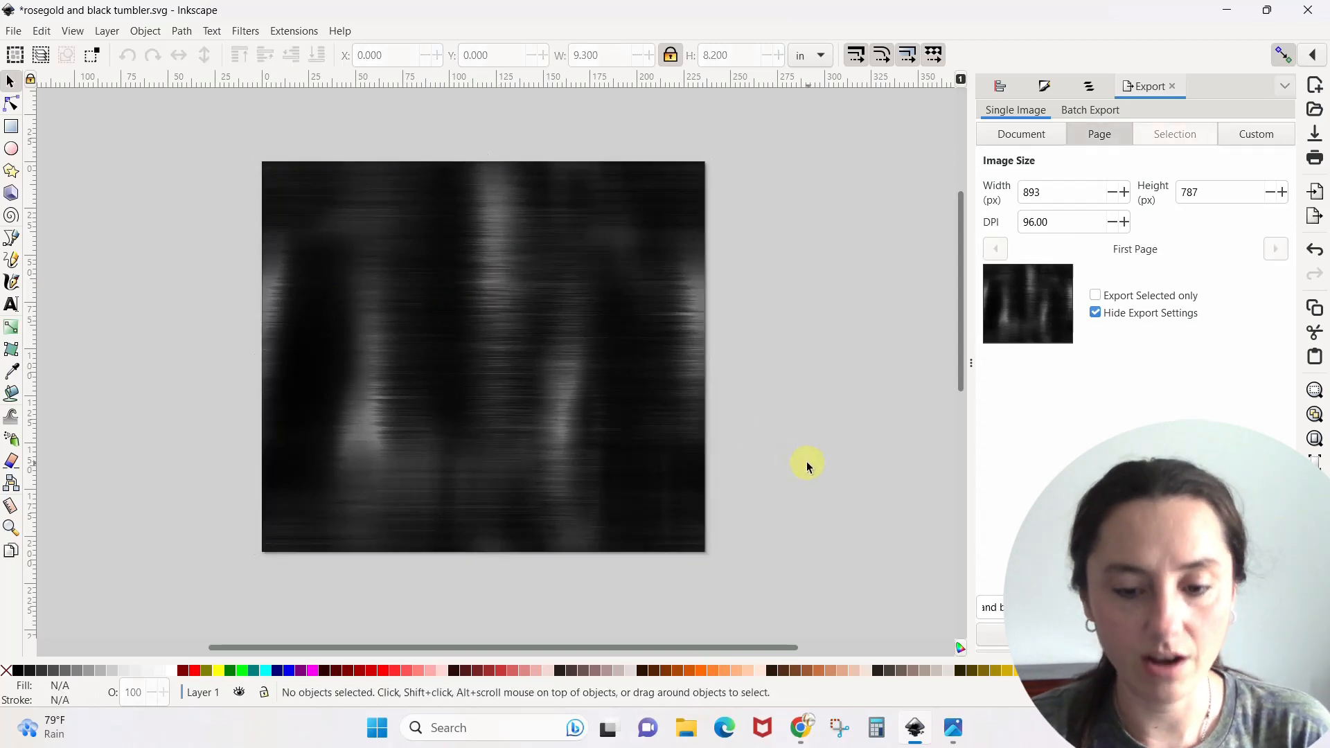
Duplicate the black paper, place the copy flush against its right edge at X 9.3 in, and inspect the seam.
scroll(513, 372, down, 1)
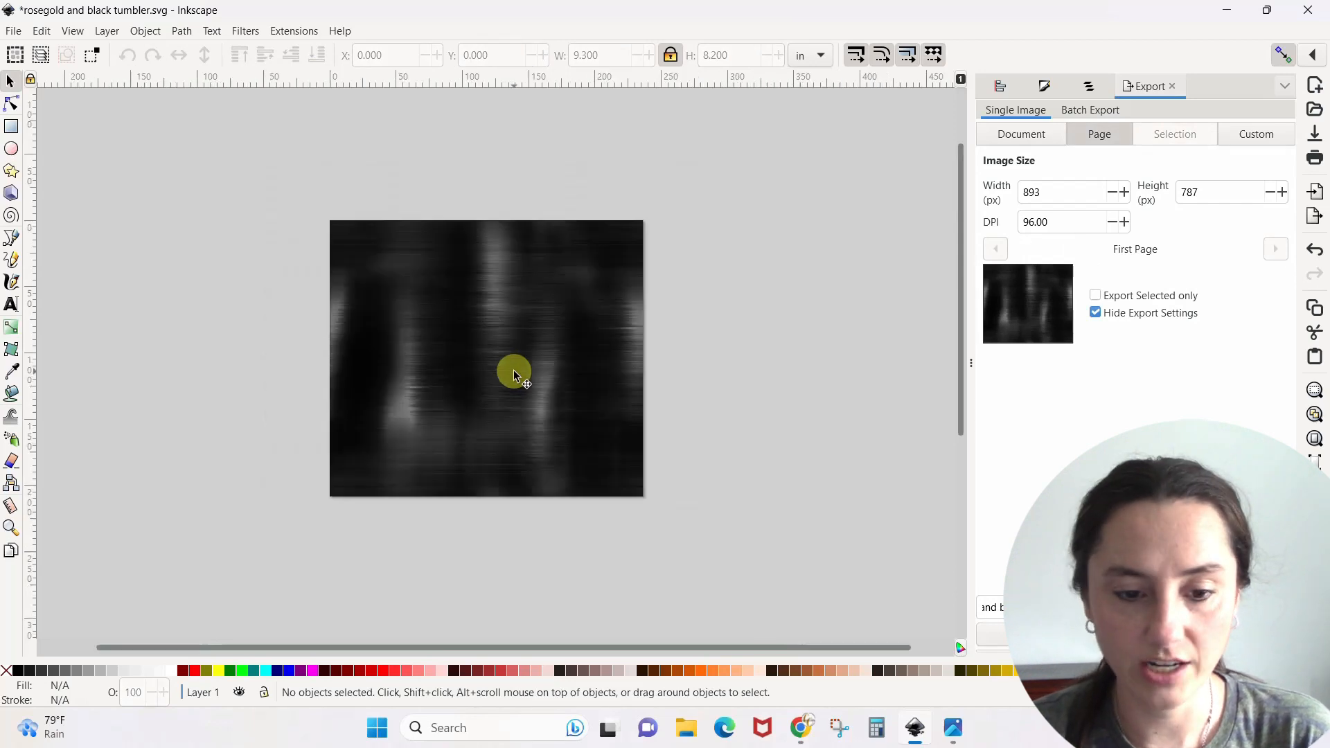
click(512, 370)
right_click(512, 369)
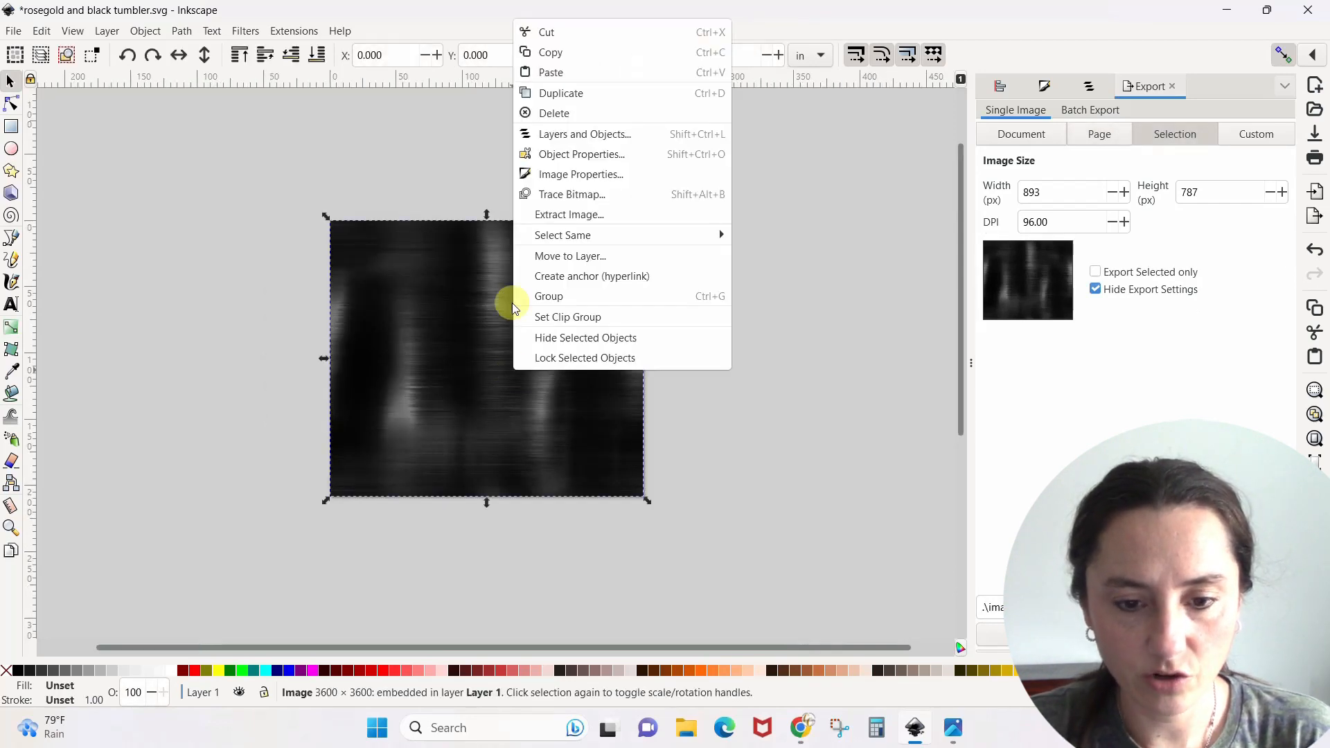
click(544, 96)
key(Right)
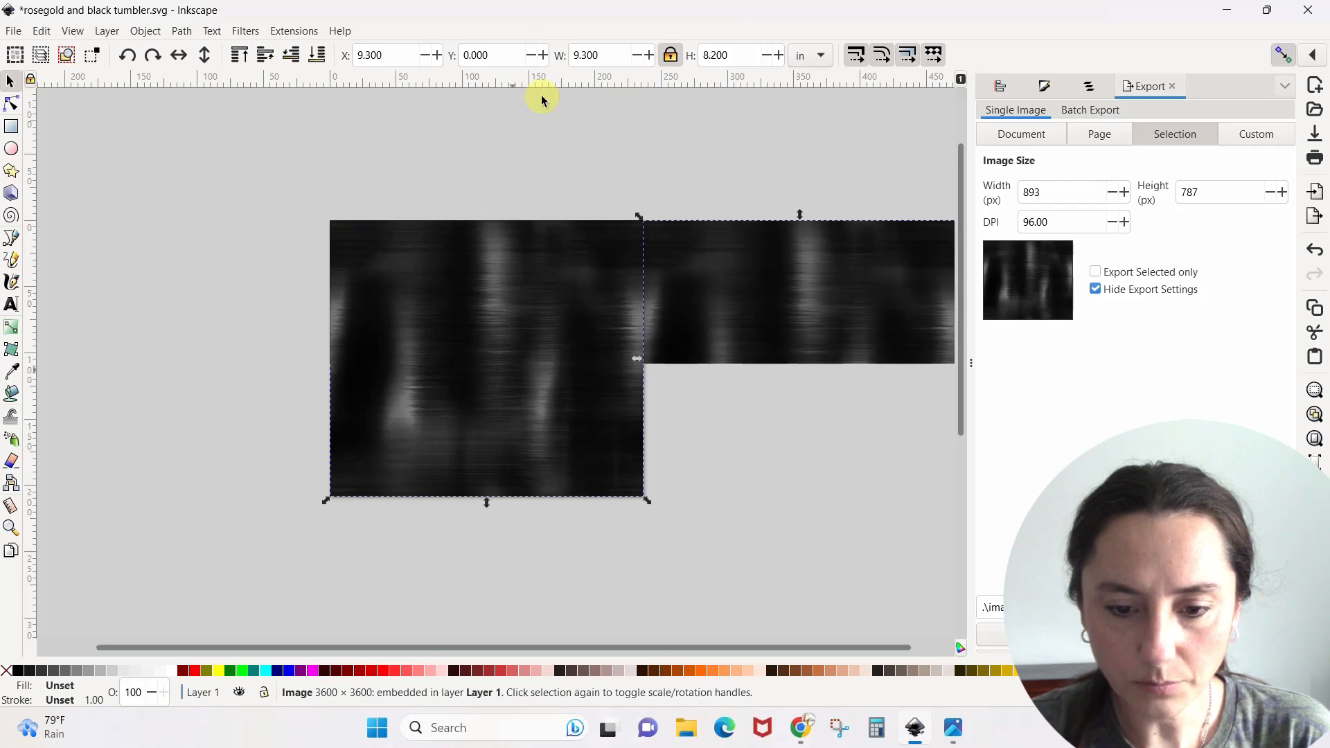
click(477, 608)
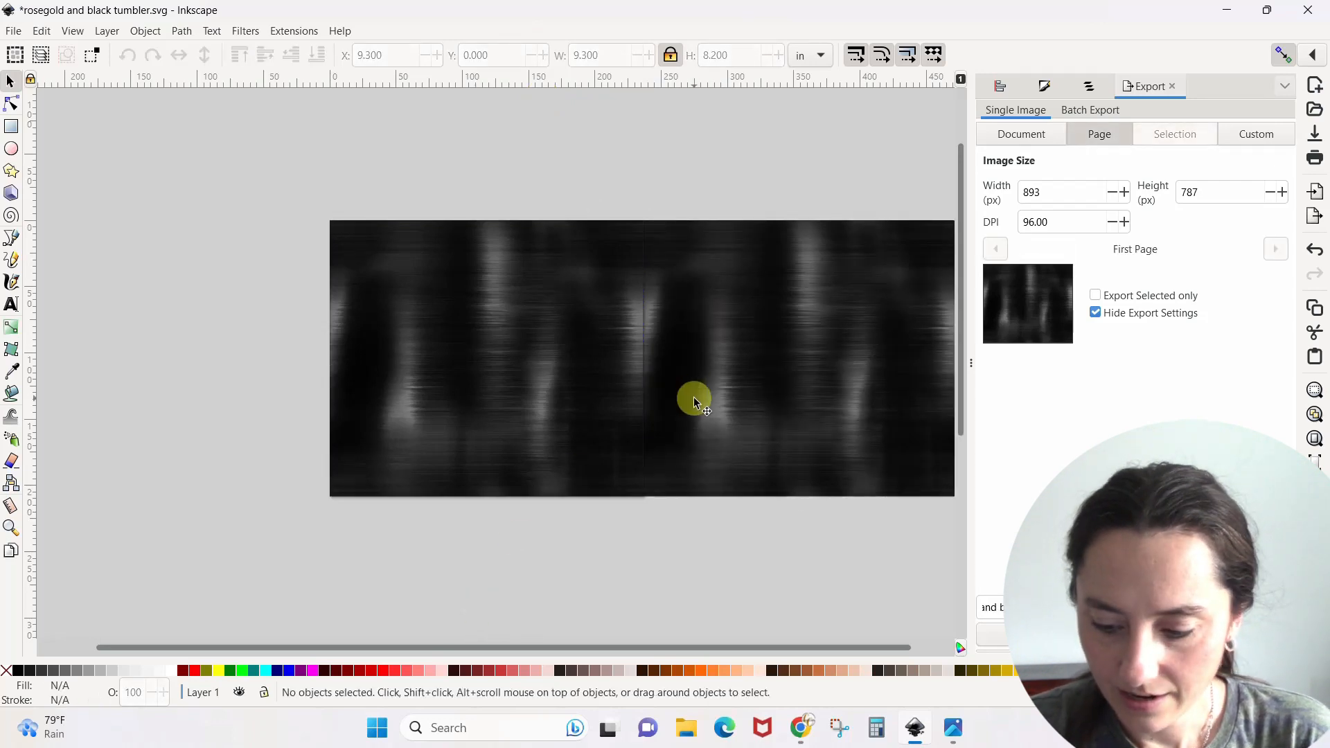
scroll(692, 396, up, 2)
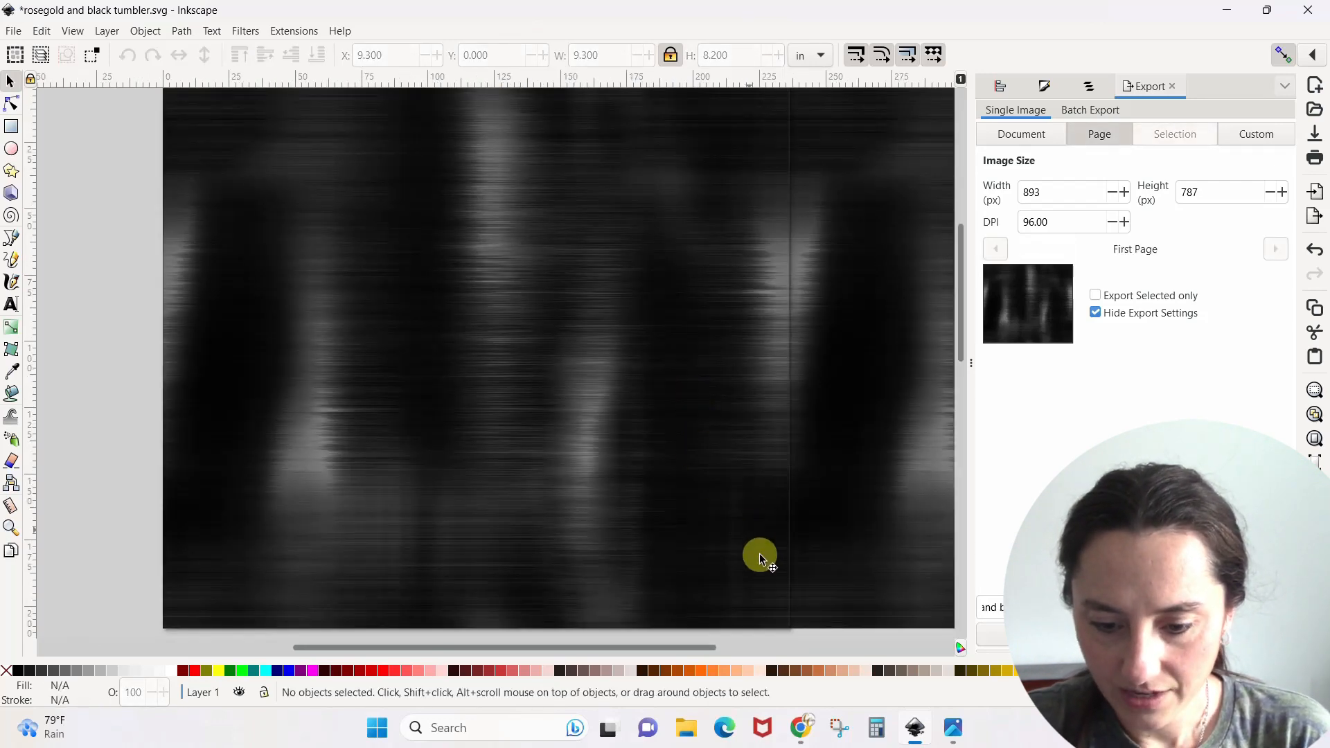
scroll(954, 304, down, 2)
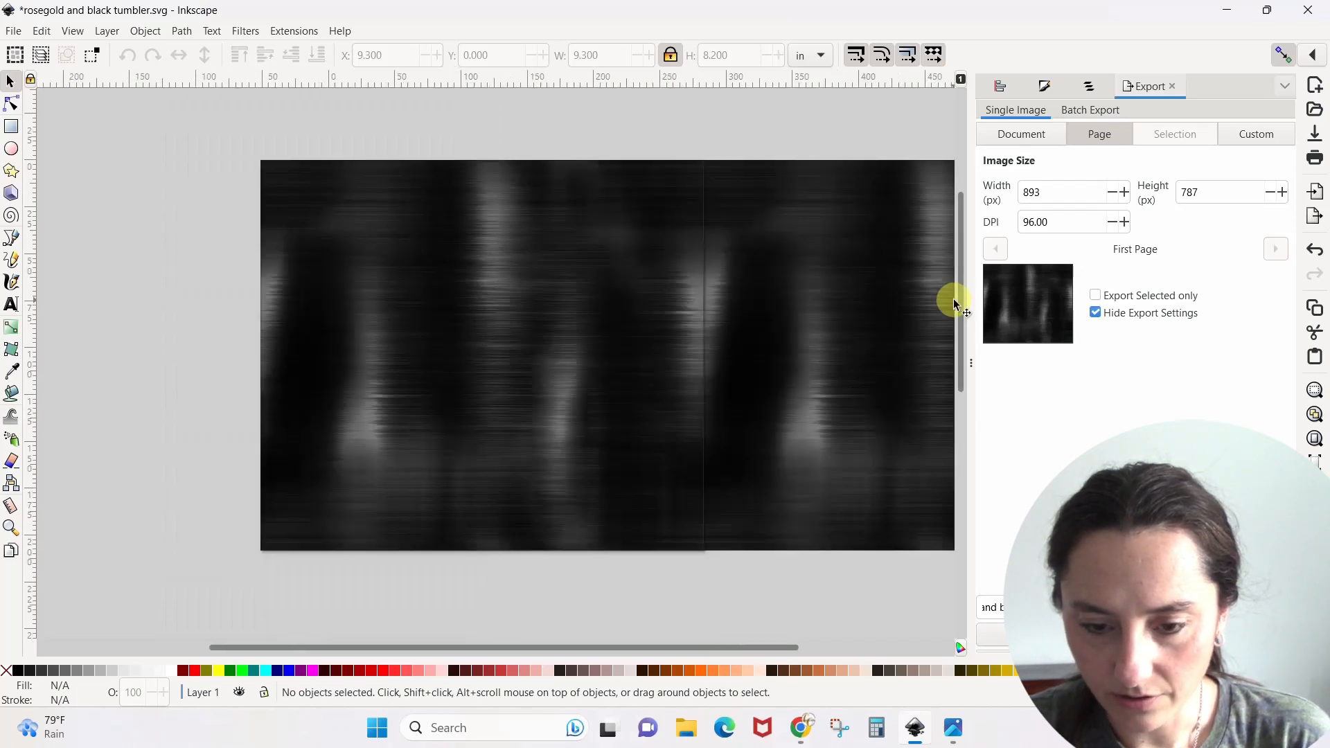
Move the black paper and its duplicate down and apart, leaving a gap between them.
drag(486, 390, 529, 499)
drag(799, 356, 844, 443)
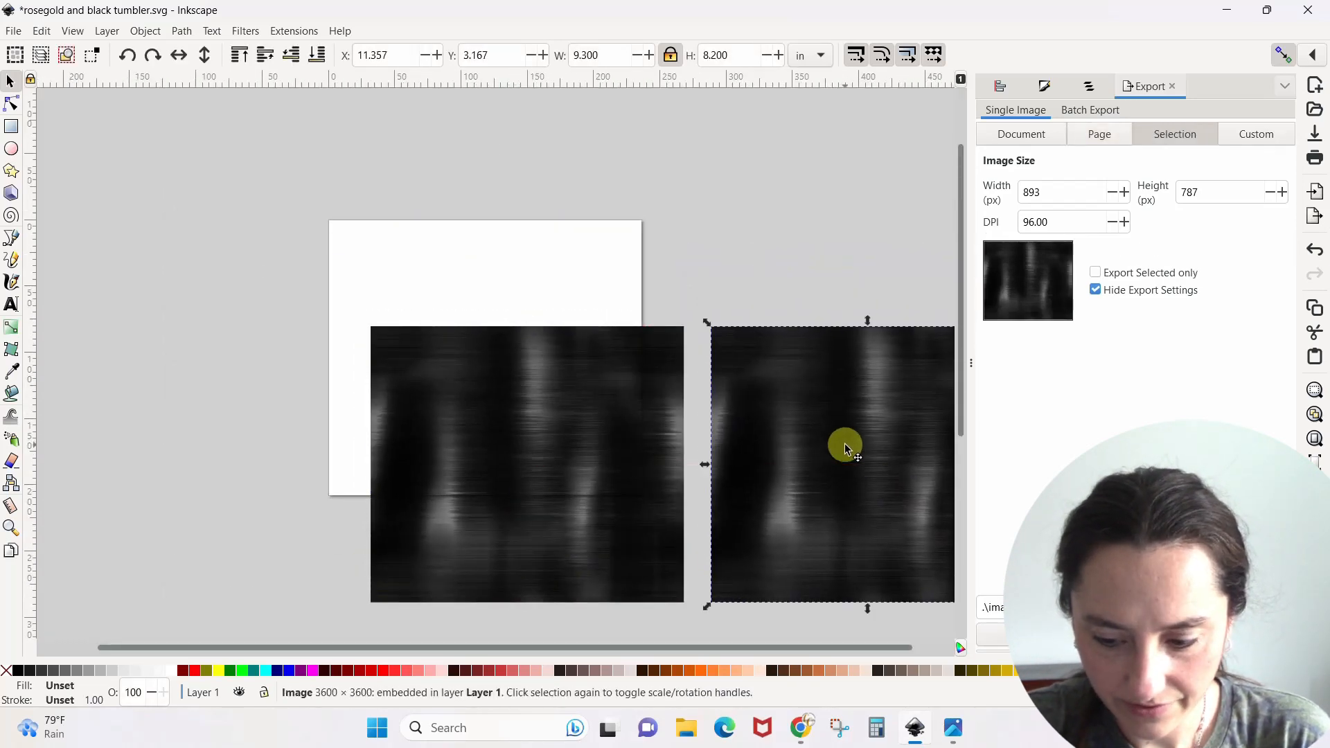
key(plus)
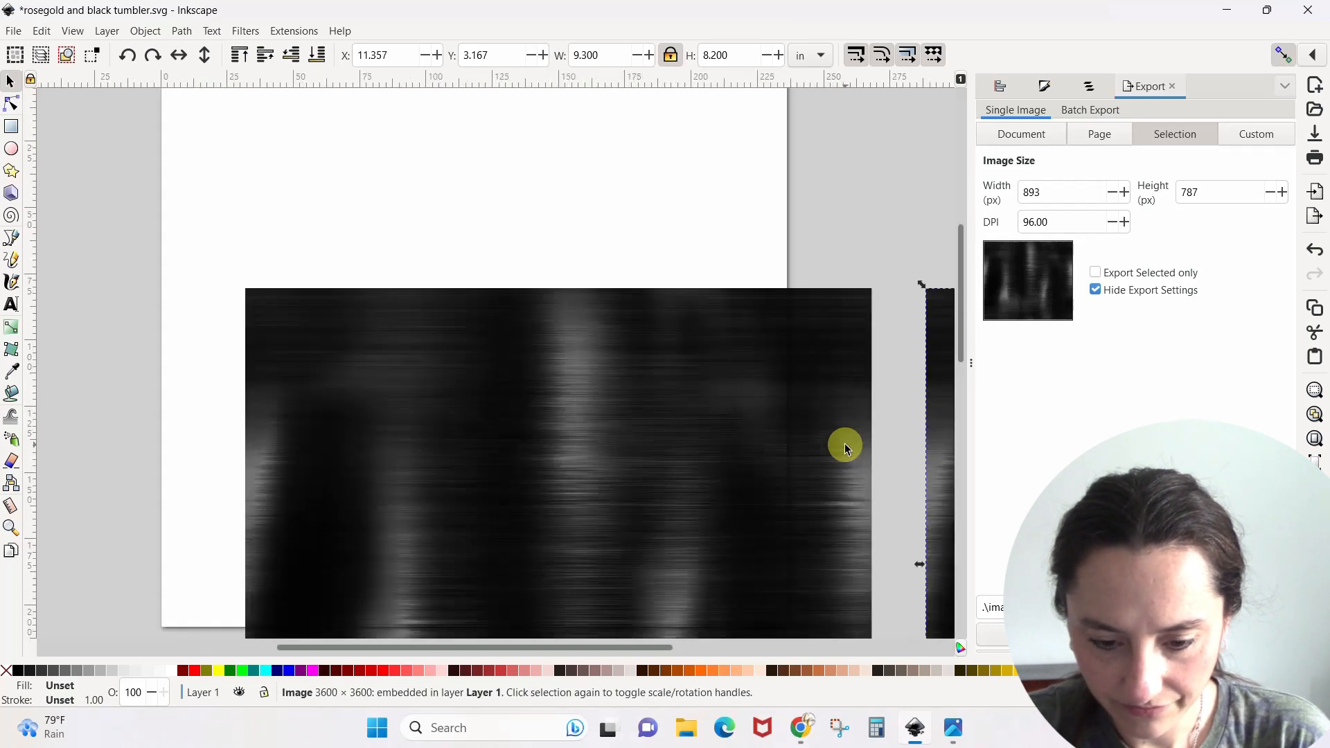
drag(652, 647, 760, 637)
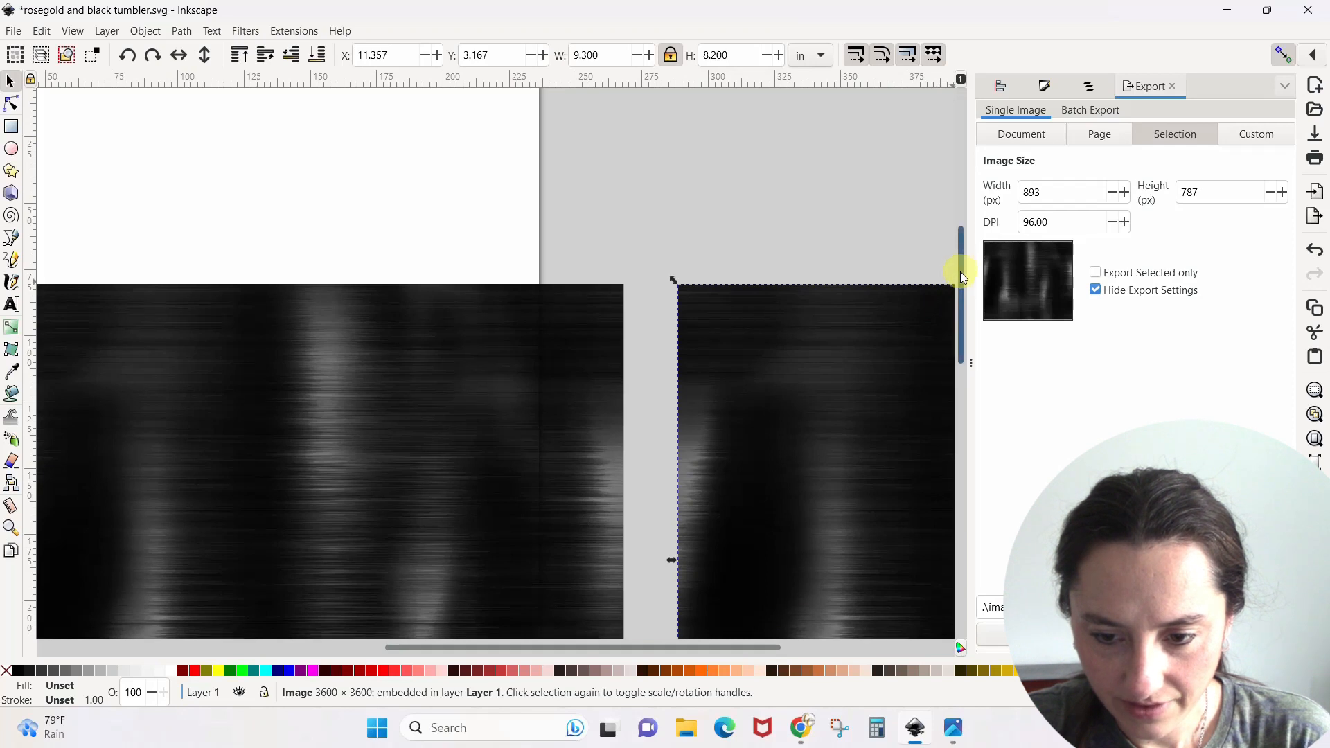
drag(959, 272, 961, 308)
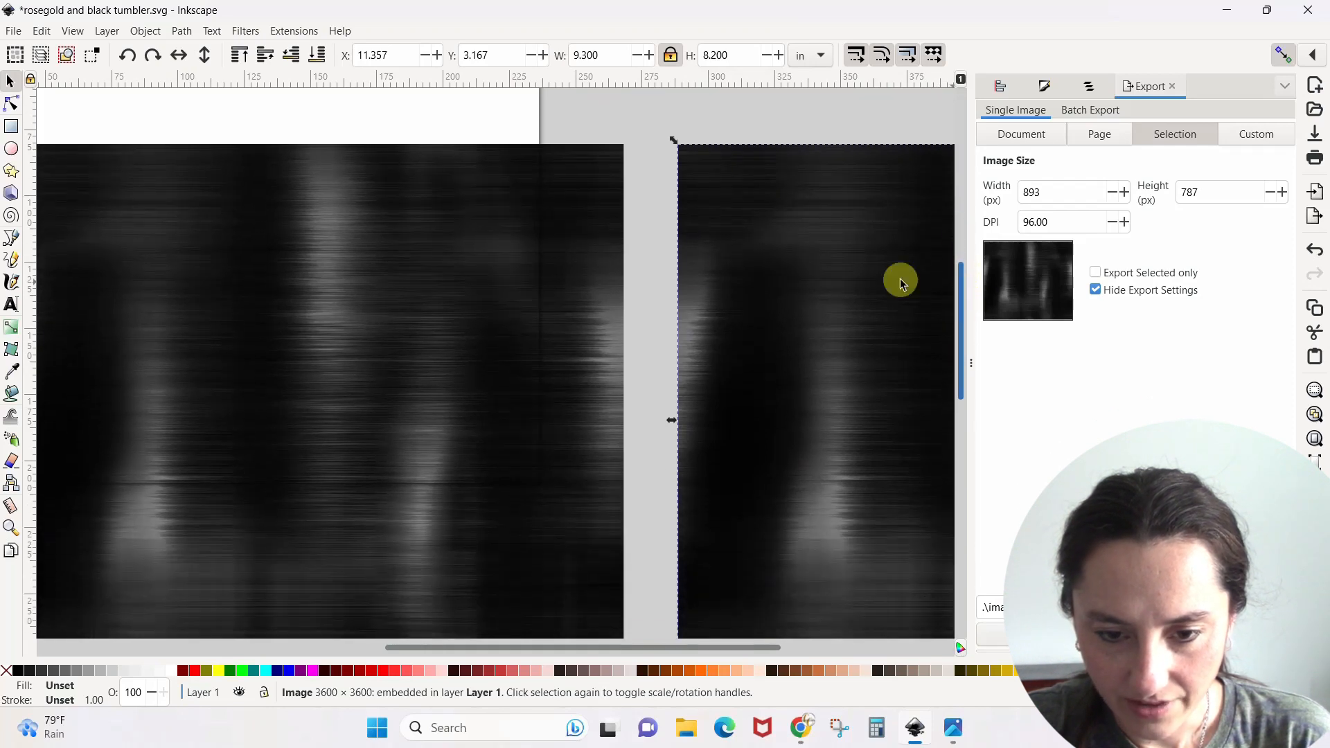
Slide the first black paper across the gap until its right edge meets the duplicate's left edge.
click(582, 222)
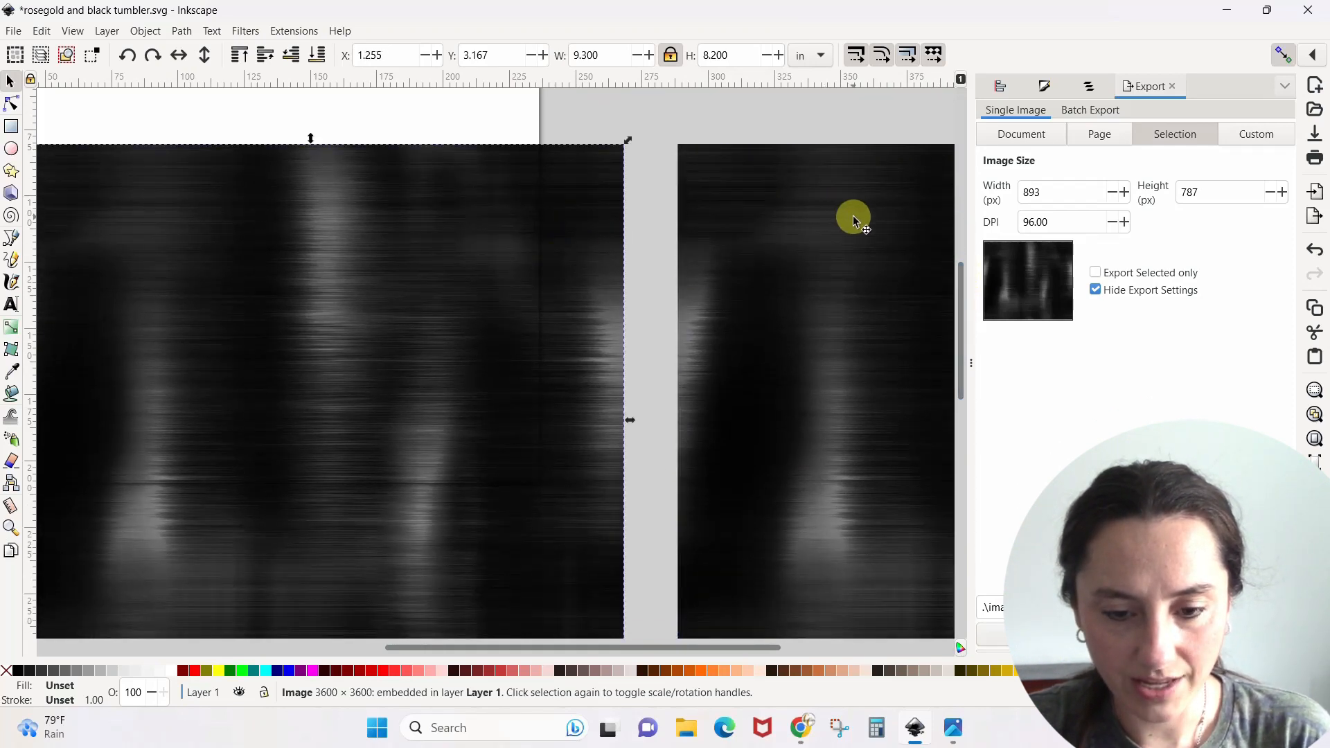
drag(590, 528, 707, 360)
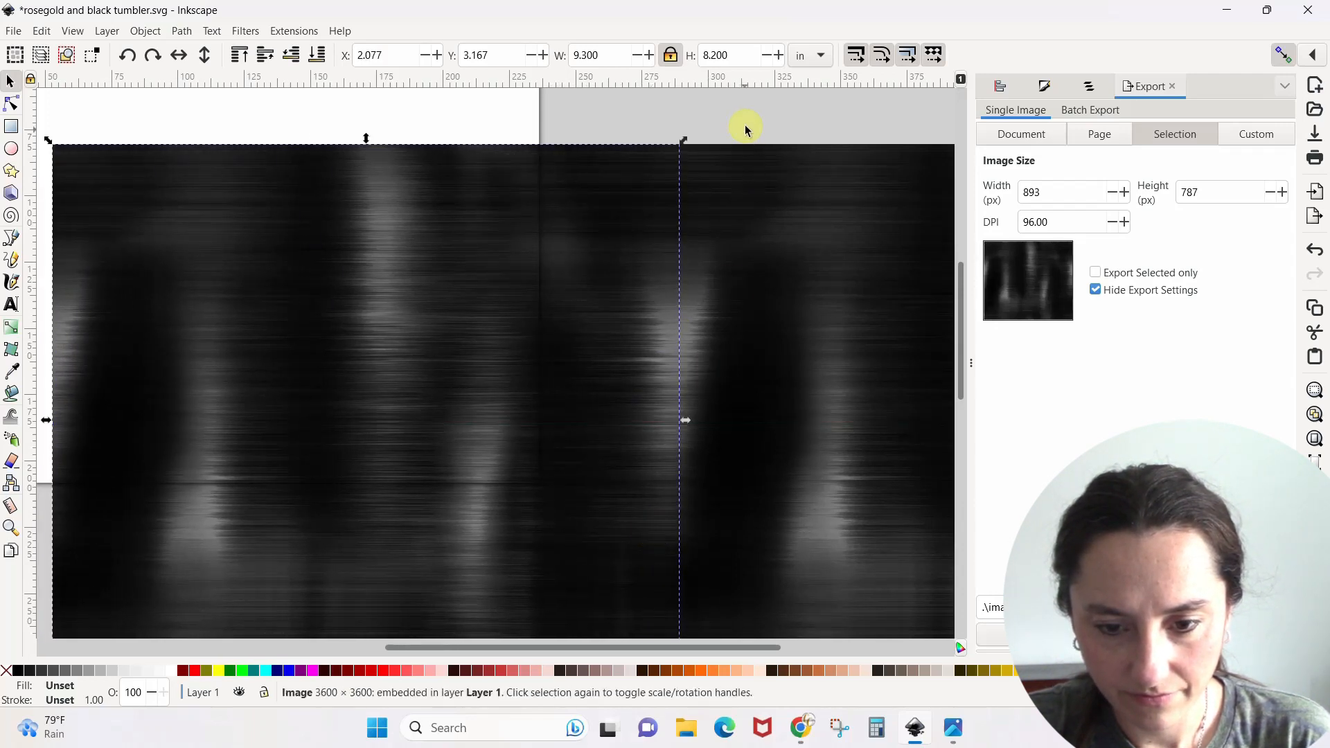
click(745, 126)
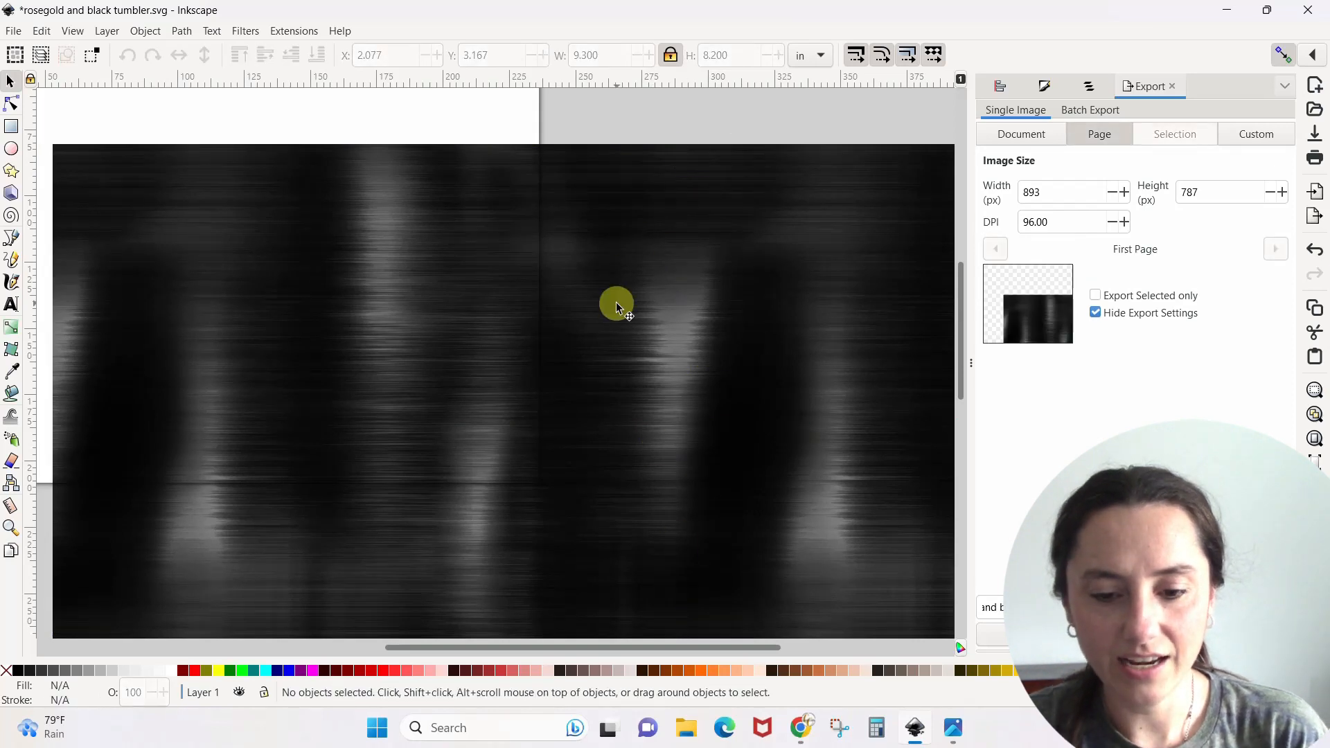
drag(616, 304, 595, 277)
click(779, 143)
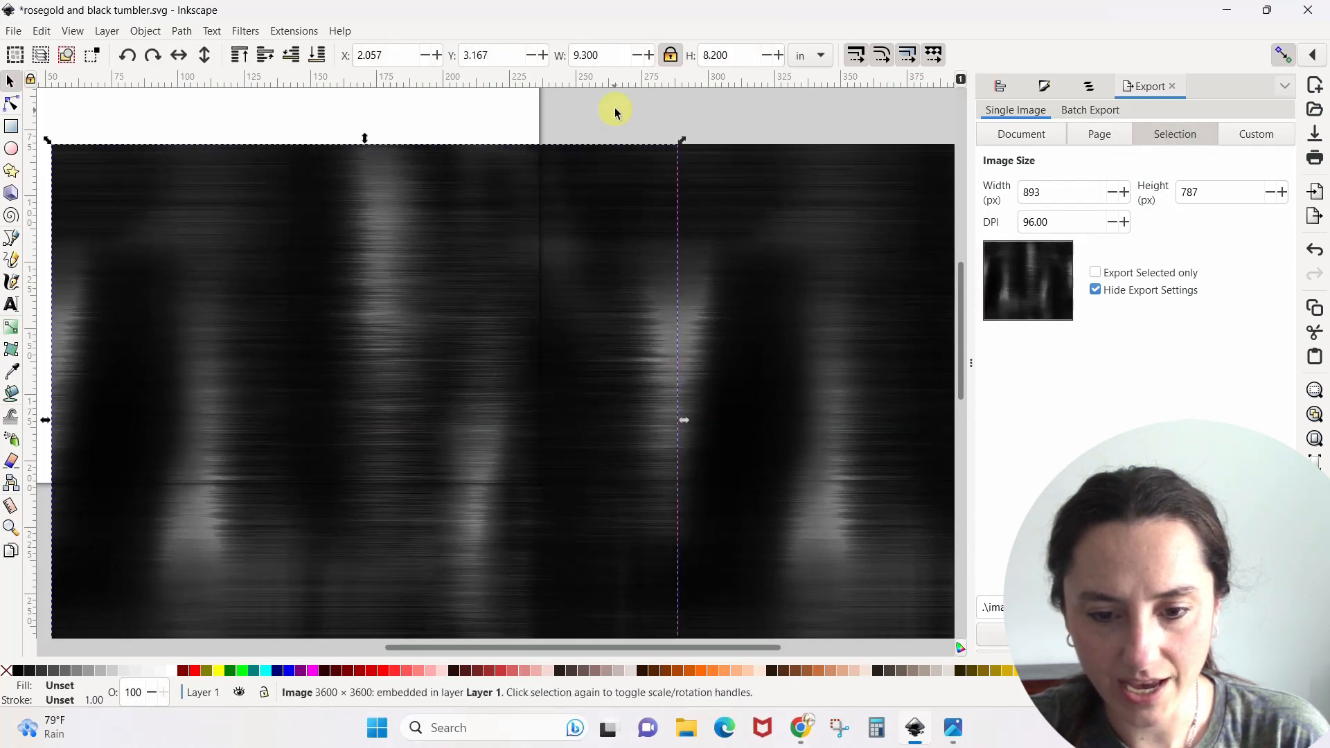
Turn off snapping and nudge the first black paper to about X 2.149 in so it slightly overlaps the duplicate.
click(611, 110)
click(616, 209)
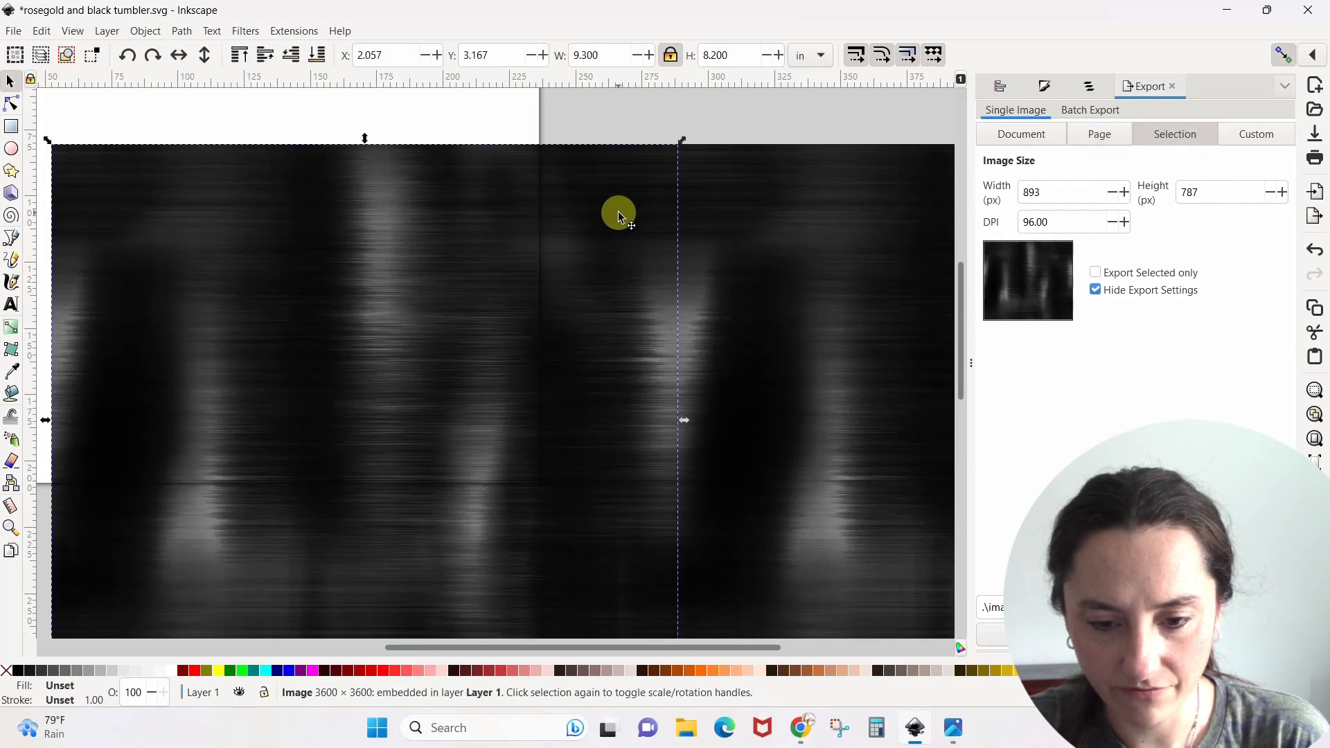
drag(617, 213, 621, 216)
drag(623, 213, 628, 210)
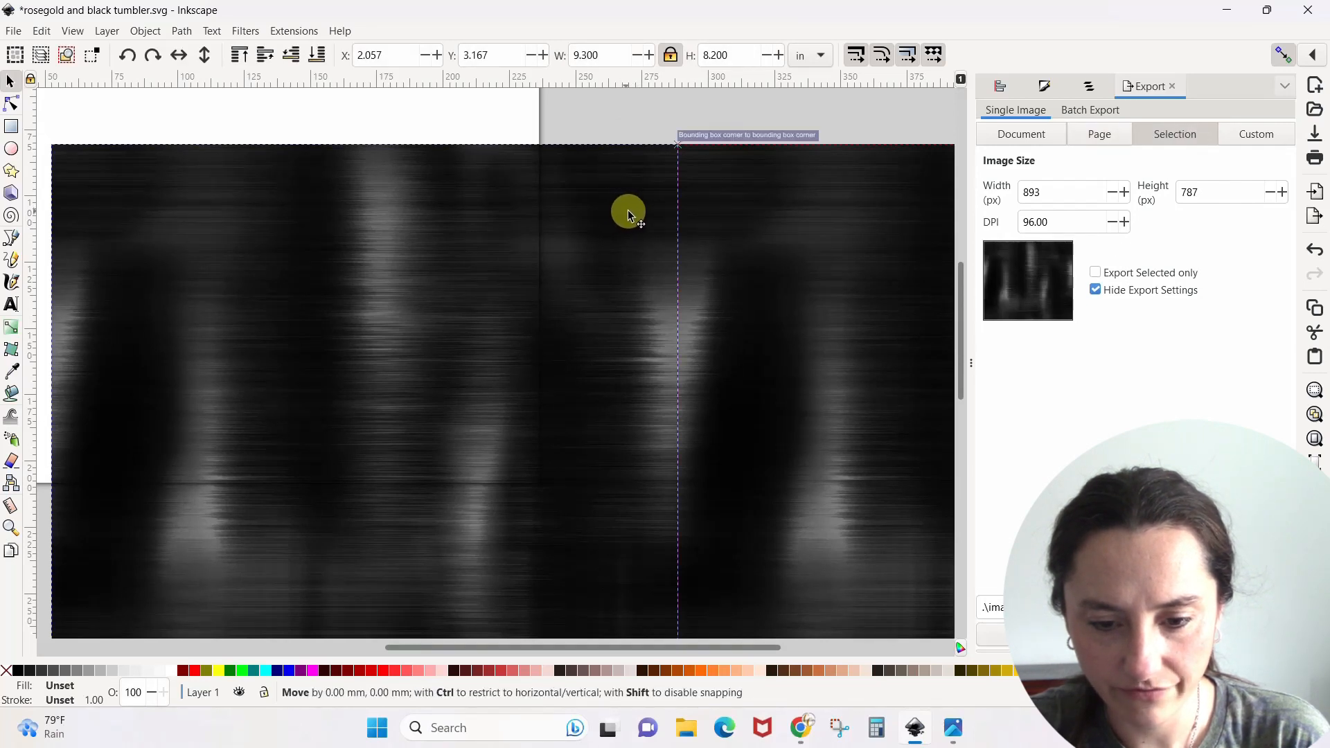
key(Escape)
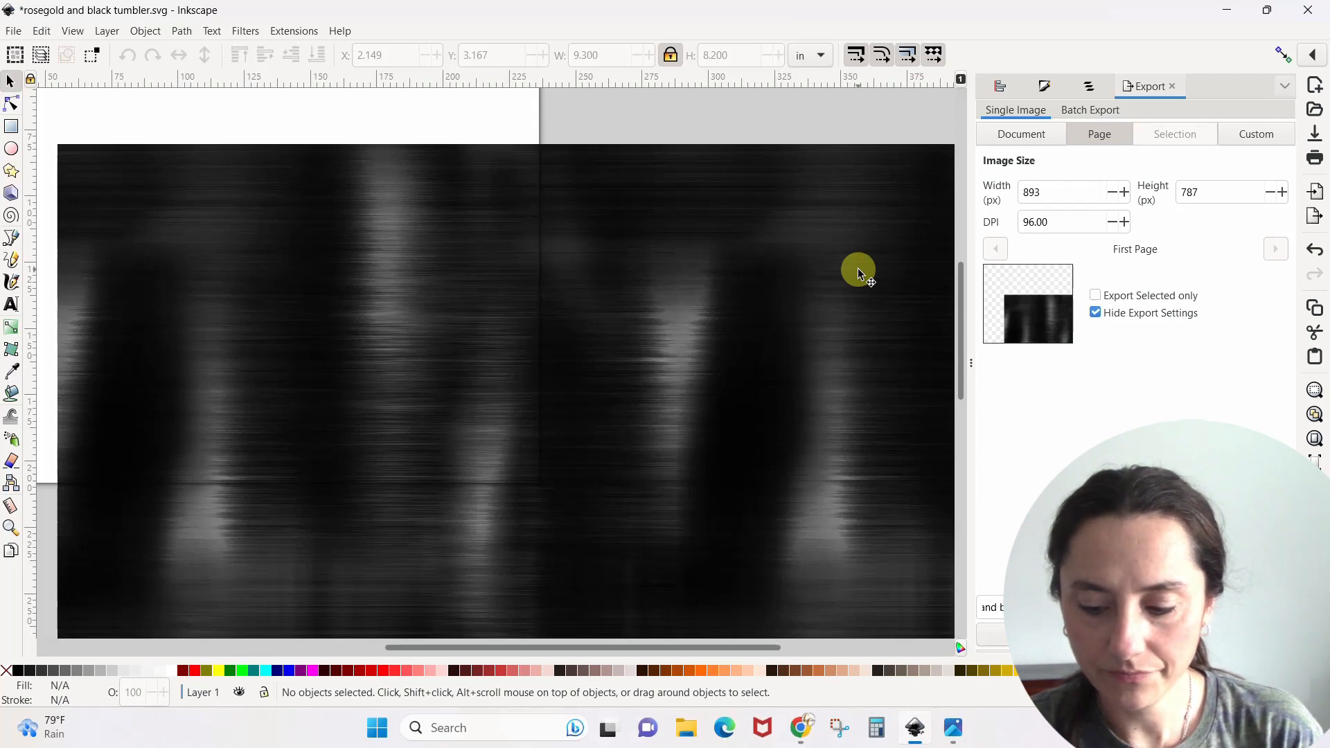
Move one black paper back over the page at about X 0.05, Y -0.02 in, with the other paper below the page.
drag(422, 397, 351, 288)
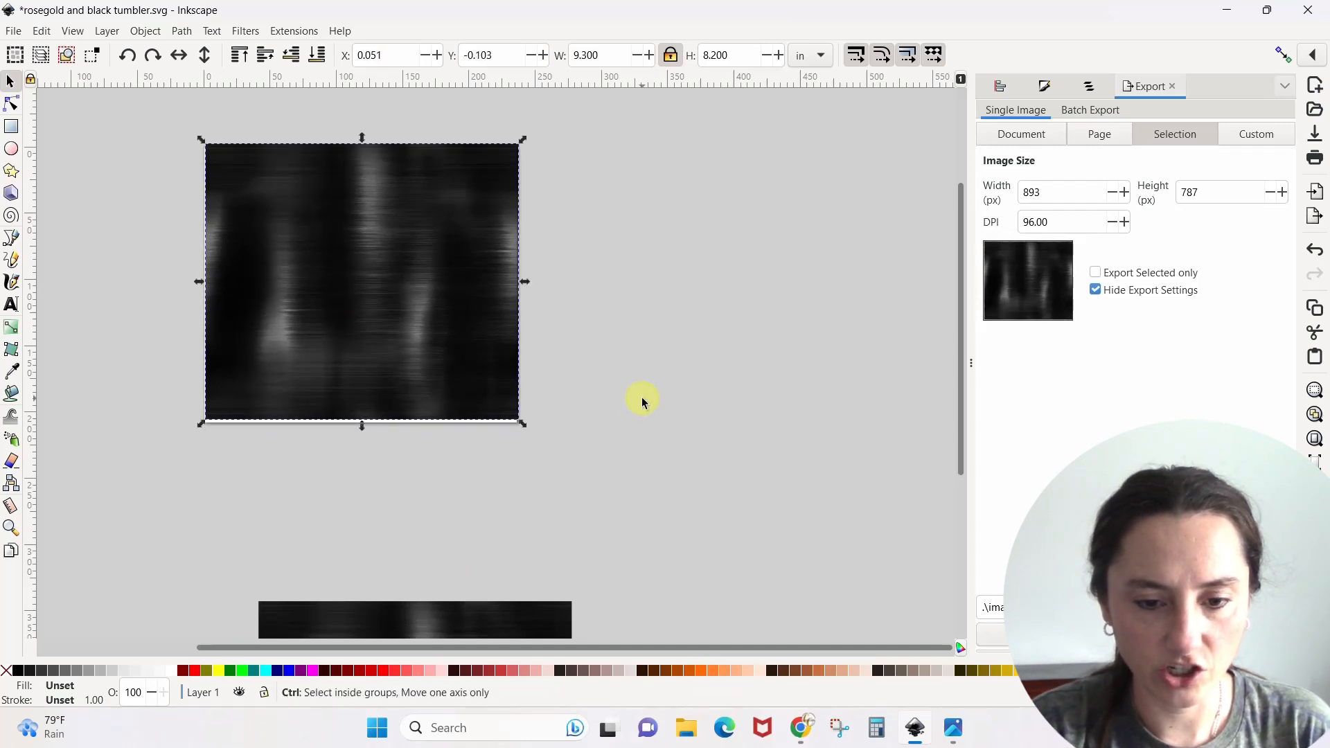
drag(563, 649, 492, 651)
drag(575, 318, 574, 318)
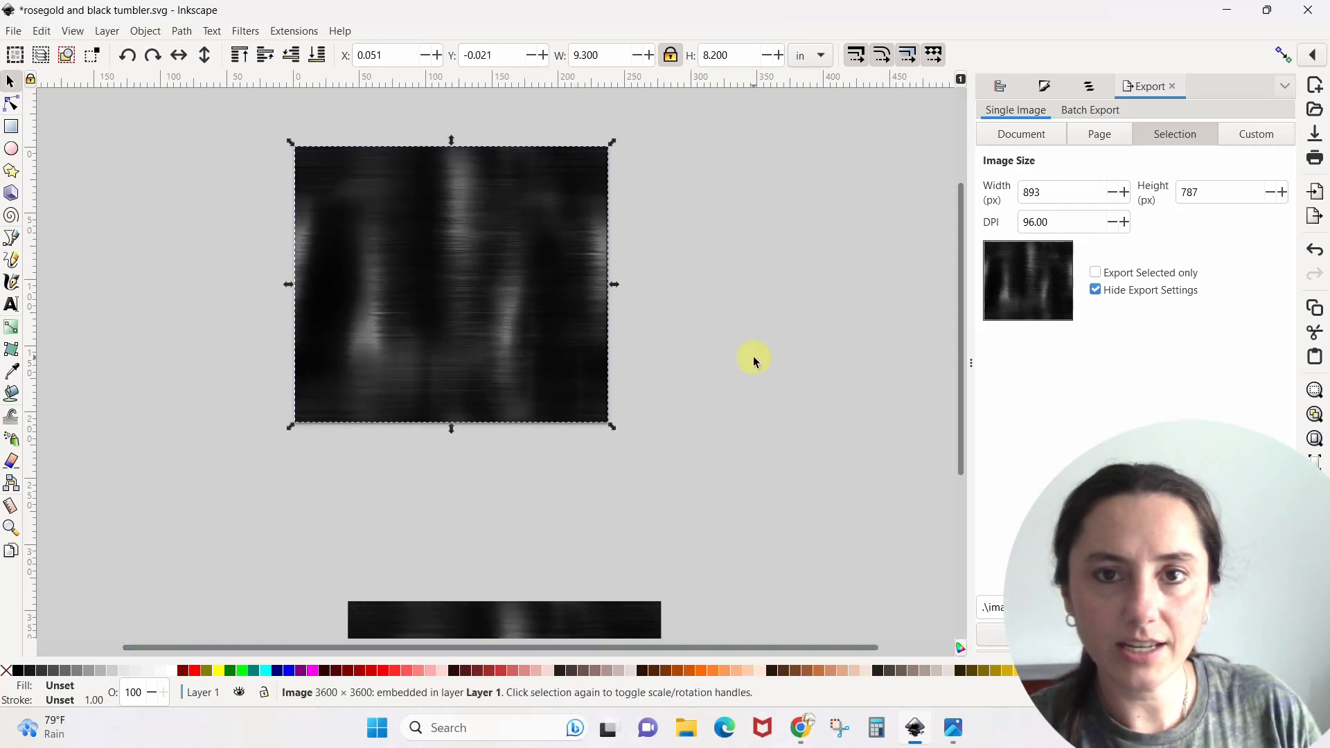
Import the blush_0005_rose image from the DC Blush and Gold Glam Roses folder in Digital Curio Files.
click(16, 32)
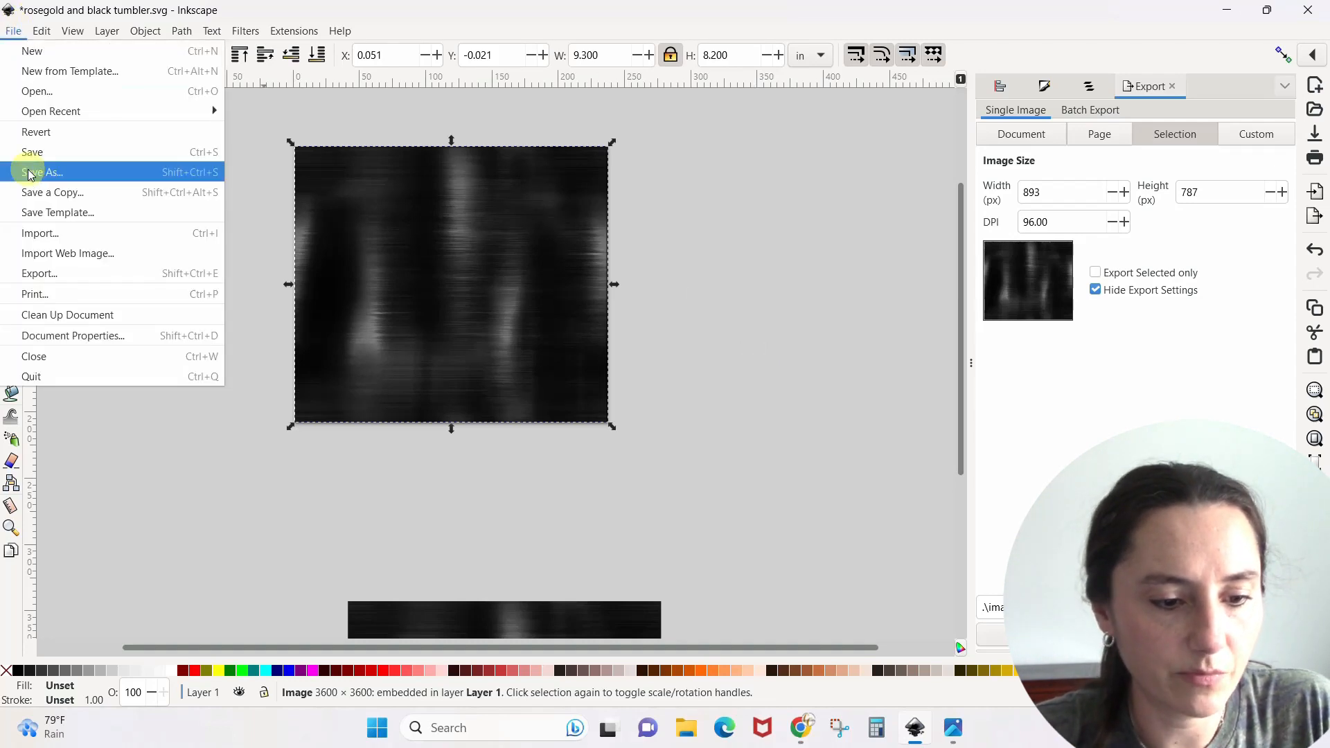
click(36, 238)
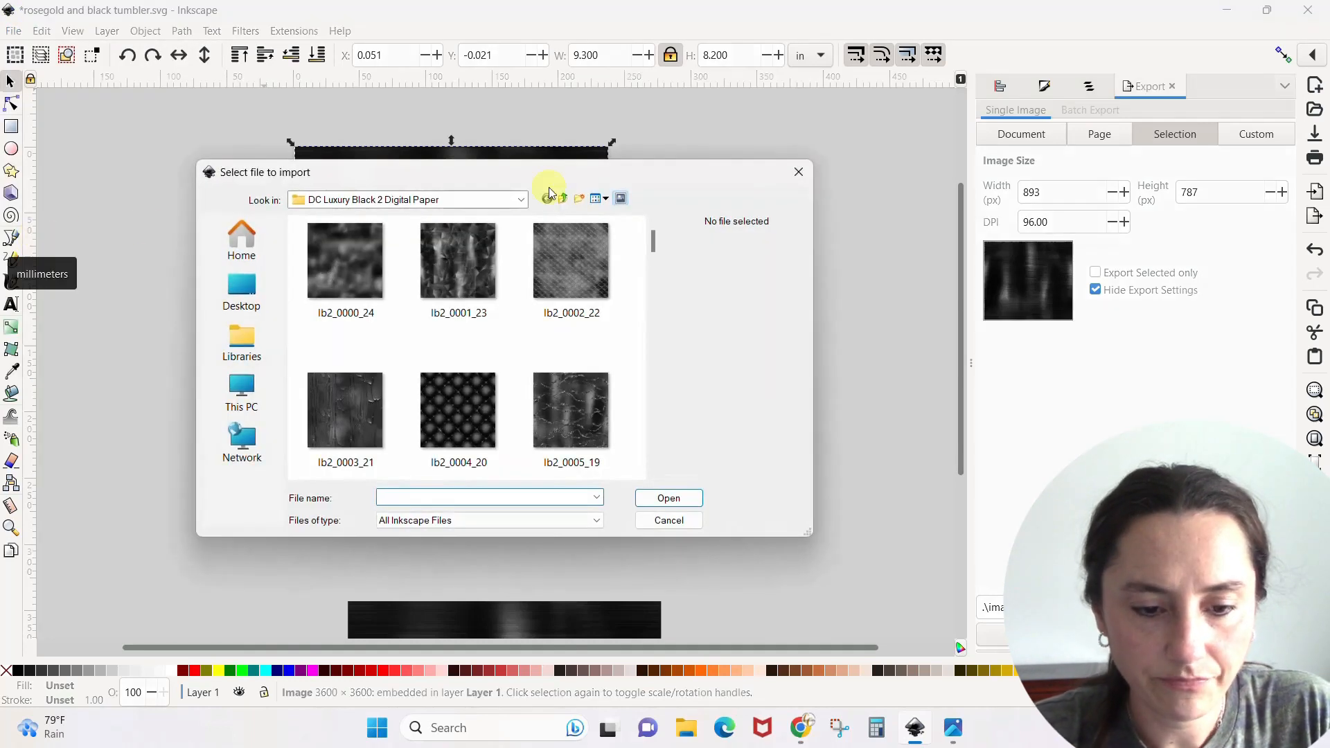
click(242, 291)
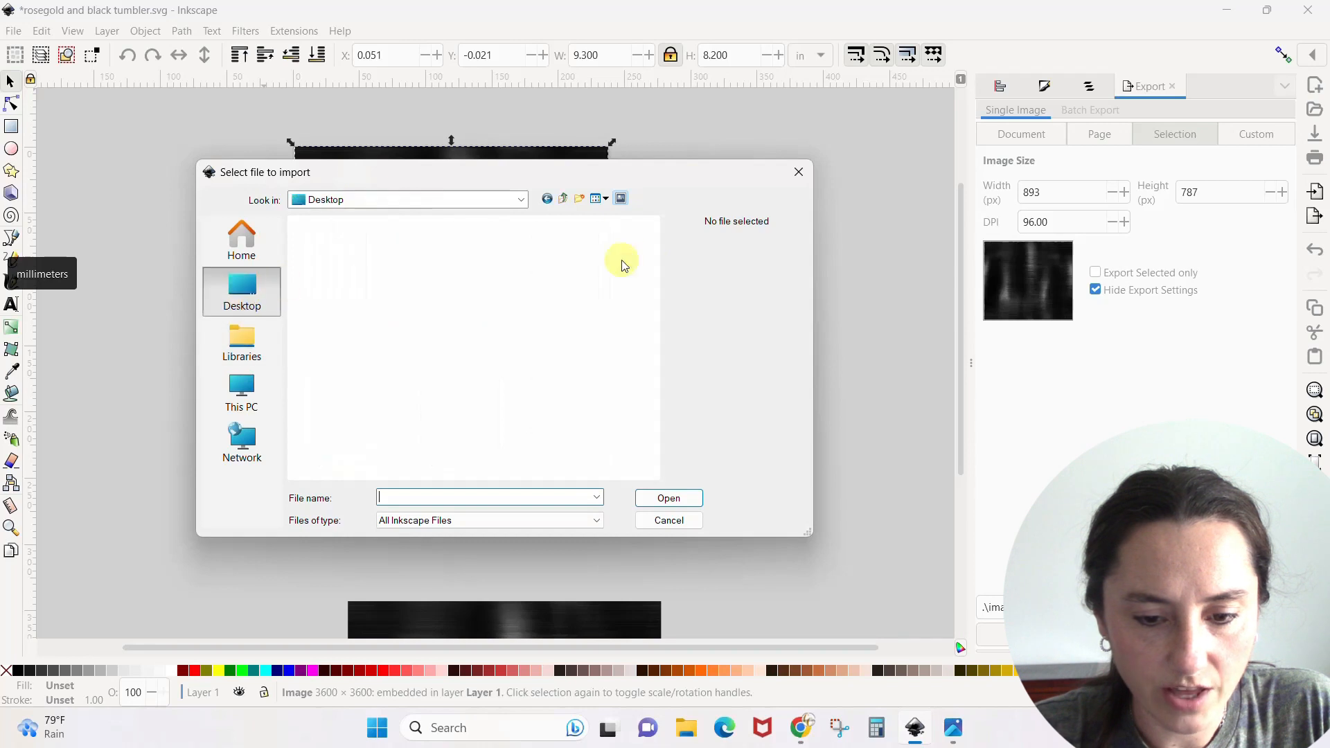
drag(656, 252, 655, 305)
double_click(405, 337)
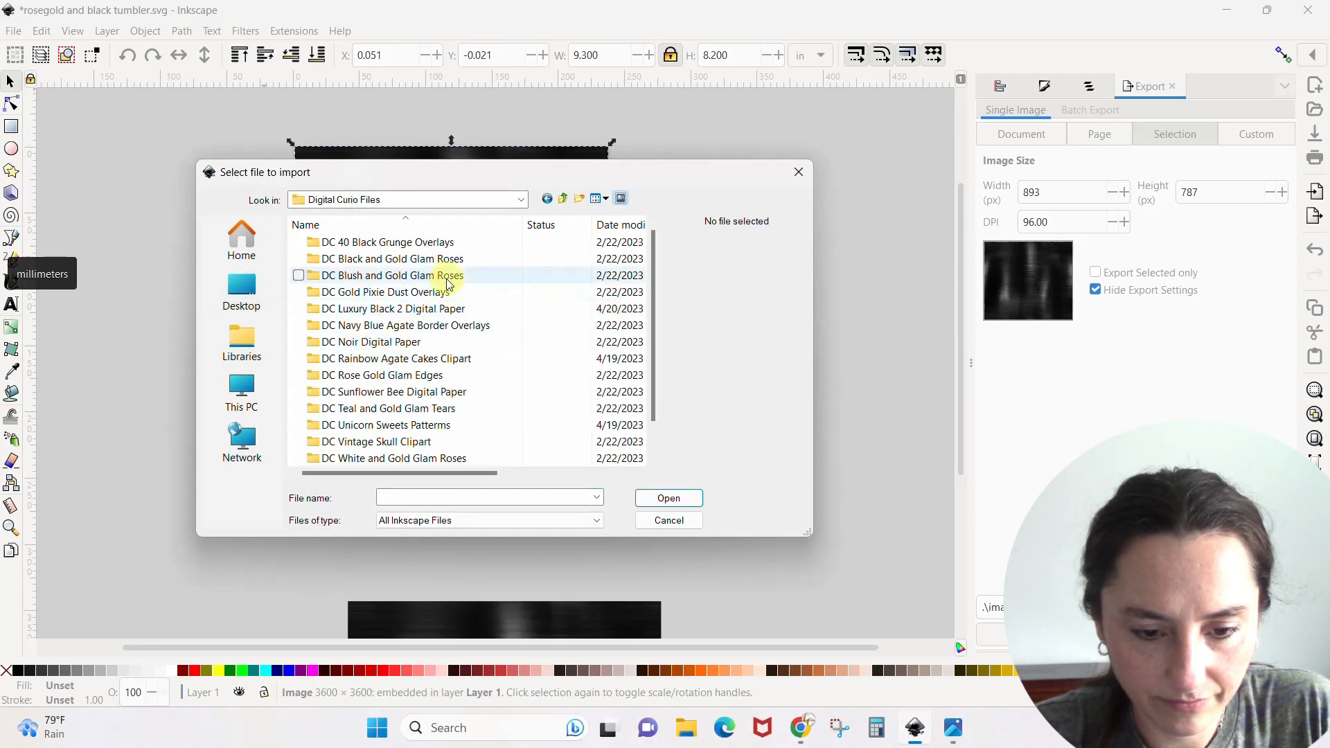
double_click(627, 274)
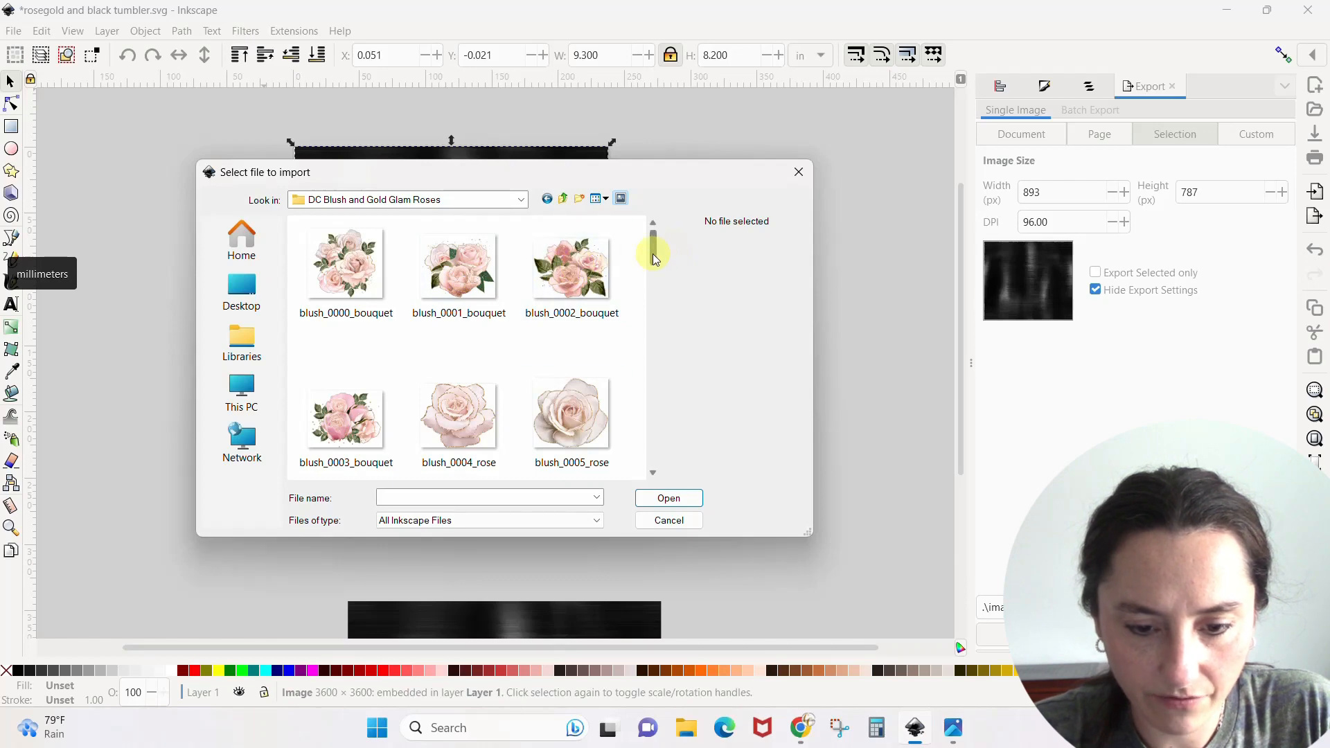
scroll(652, 260, down, 2)
click(623, 305)
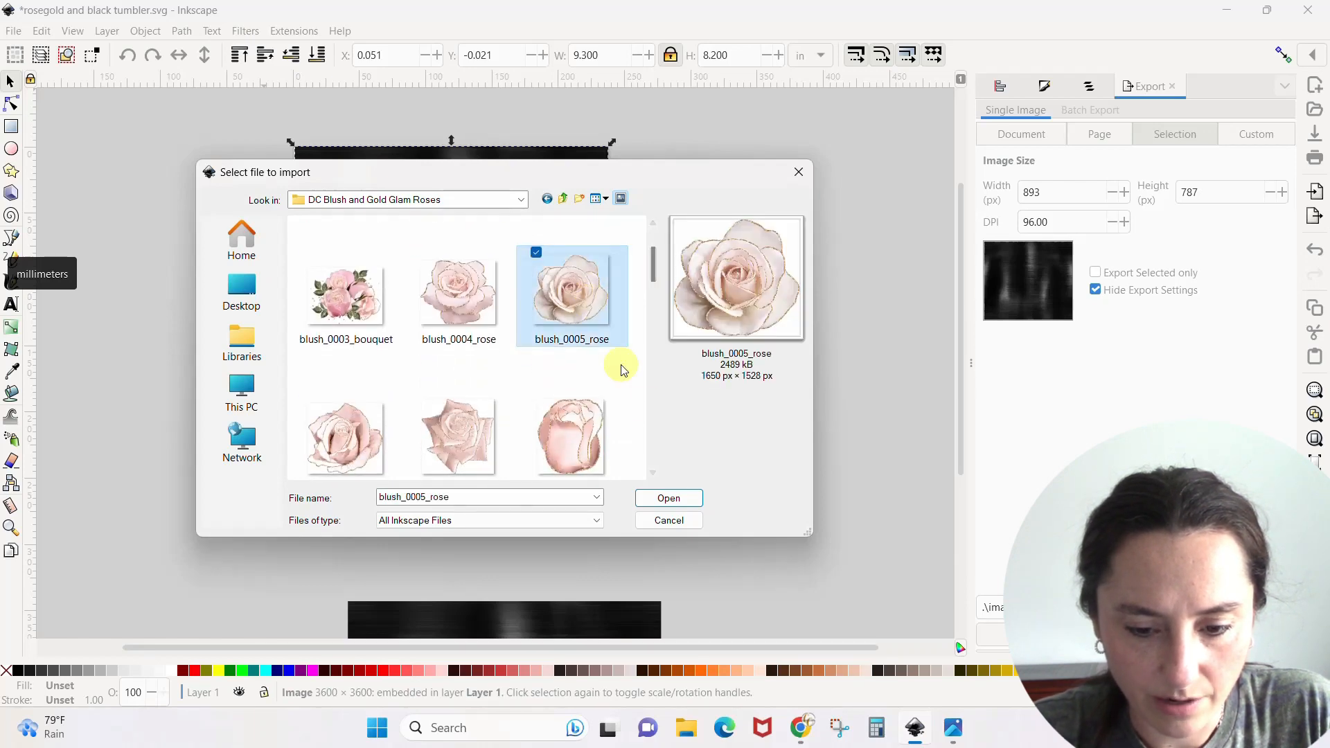
click(668, 499)
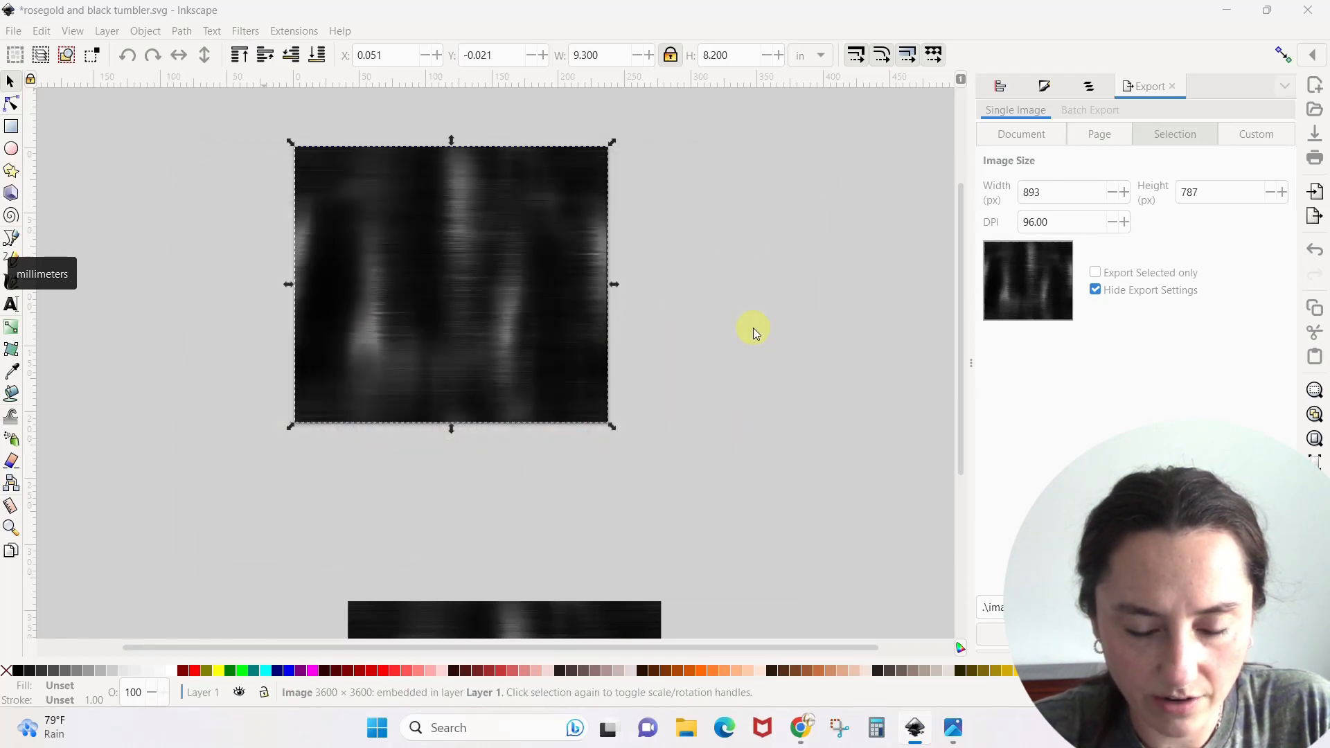
Import the blush_0014_rose image from the DC Blush and Gold Glam Roses folder.
click(13, 31)
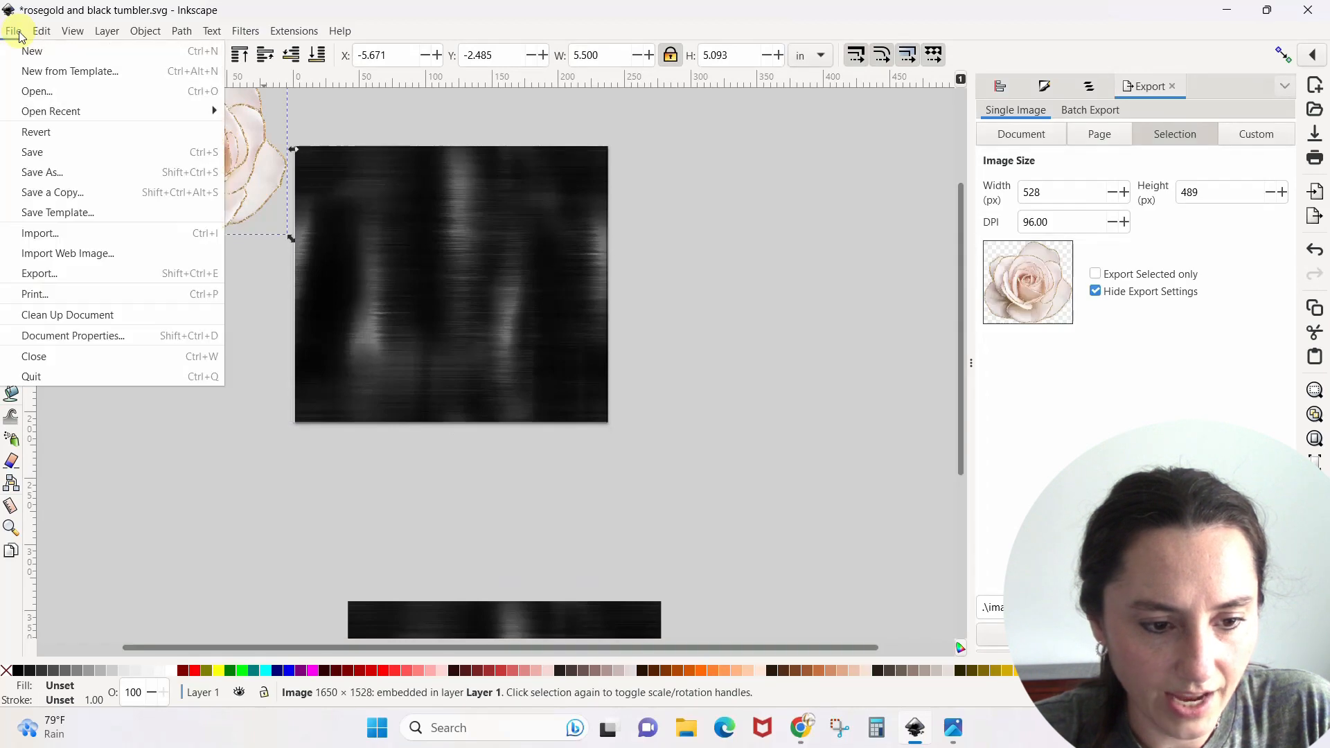
click(33, 234)
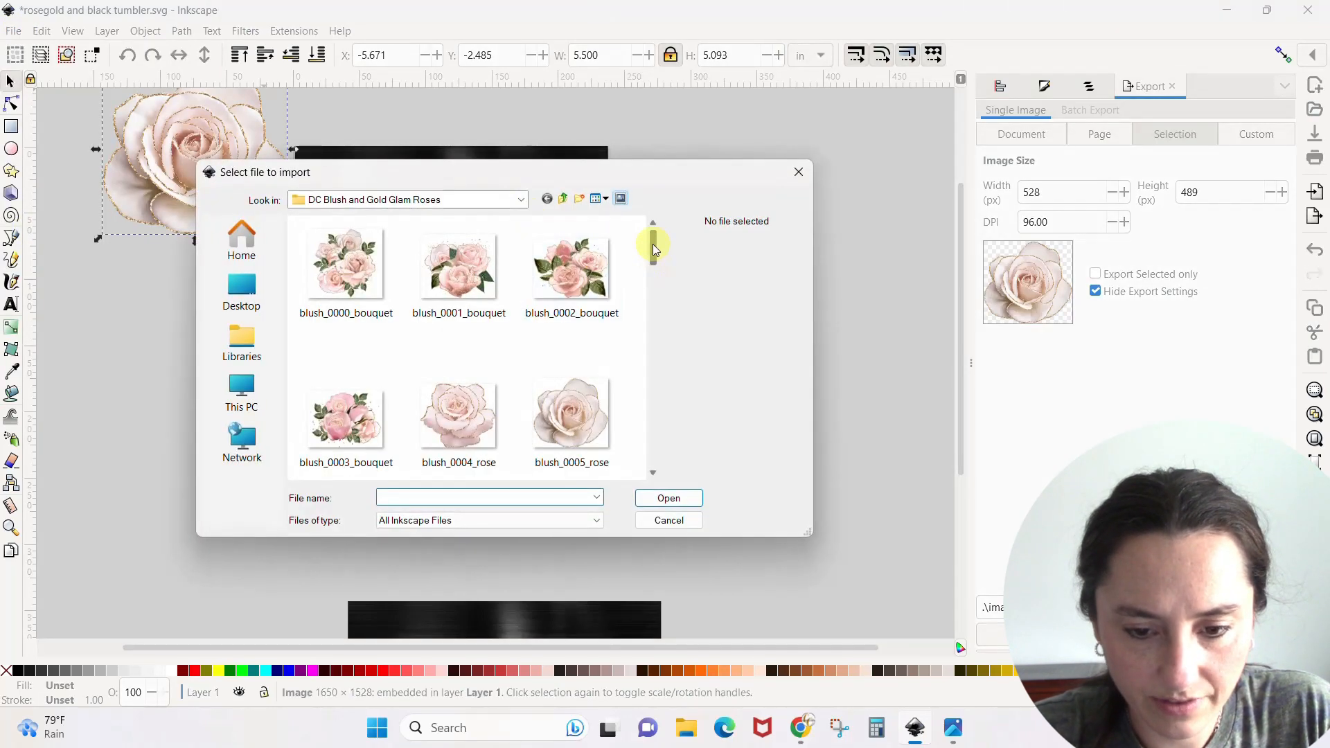
drag(652, 244, 666, 313)
click(592, 349)
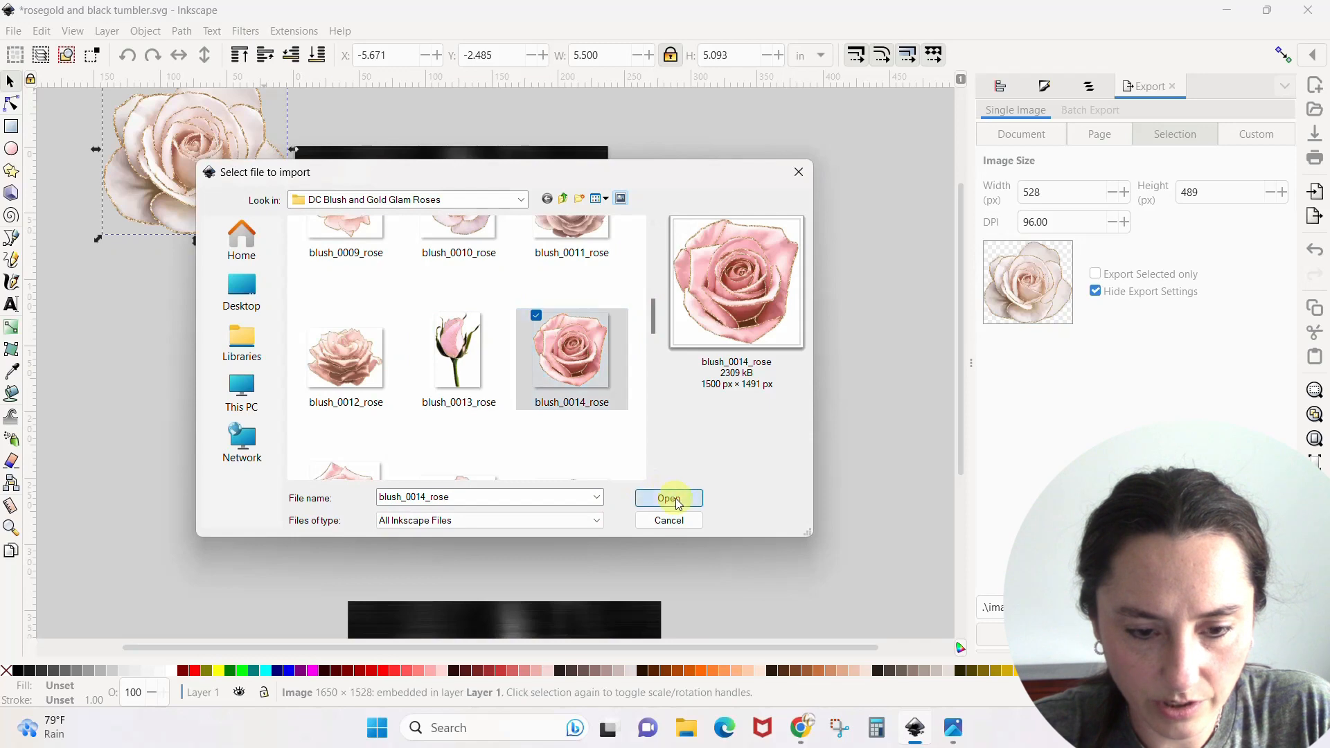
click(658, 498)
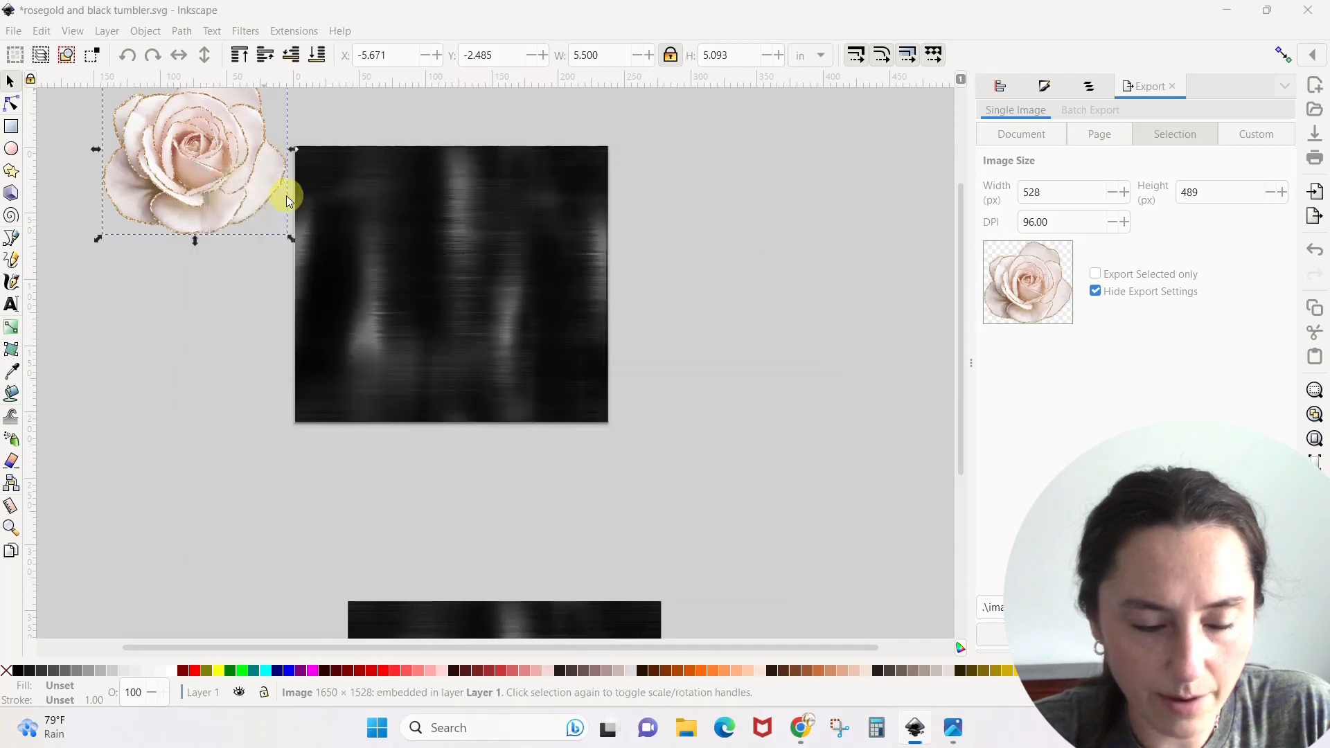
Import the pale pink rose listed directly below blush_0015_rose in the DC Blush and Gold Glam Roses folder.
click(14, 32)
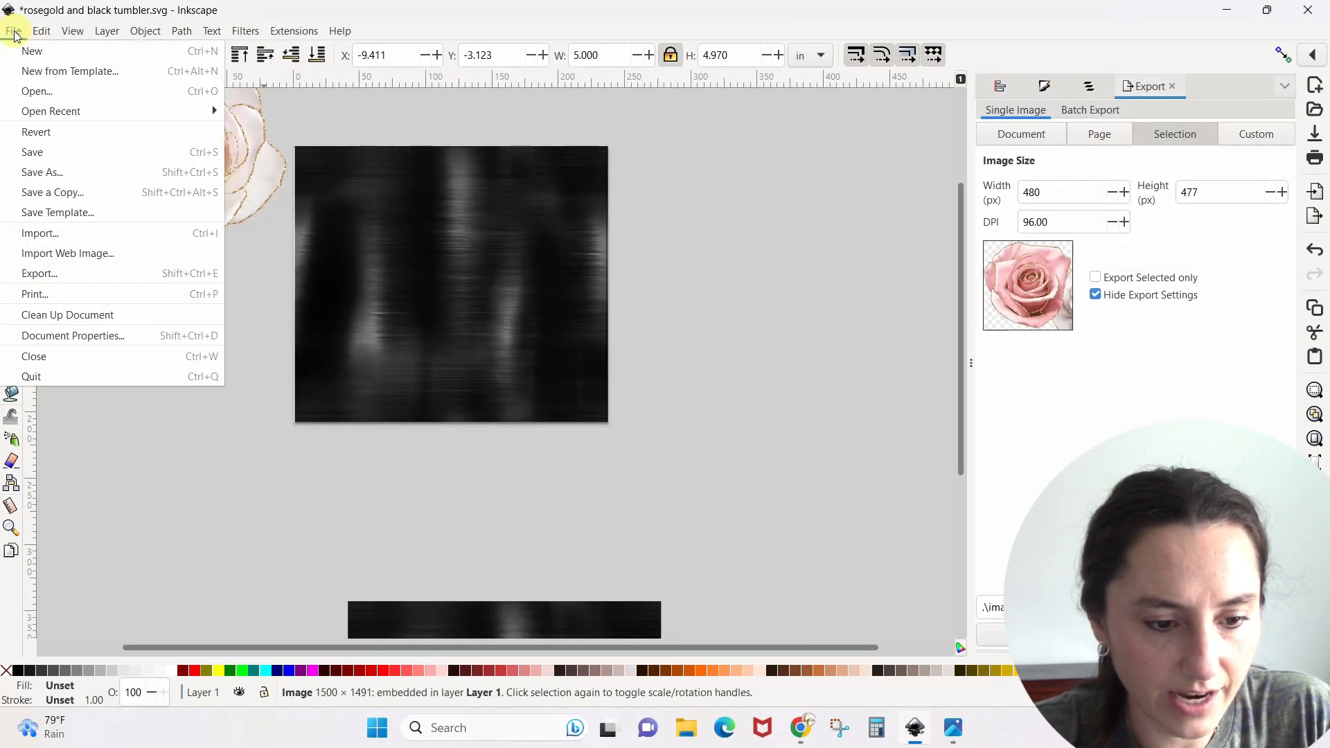
click(32, 231)
drag(655, 252, 673, 353)
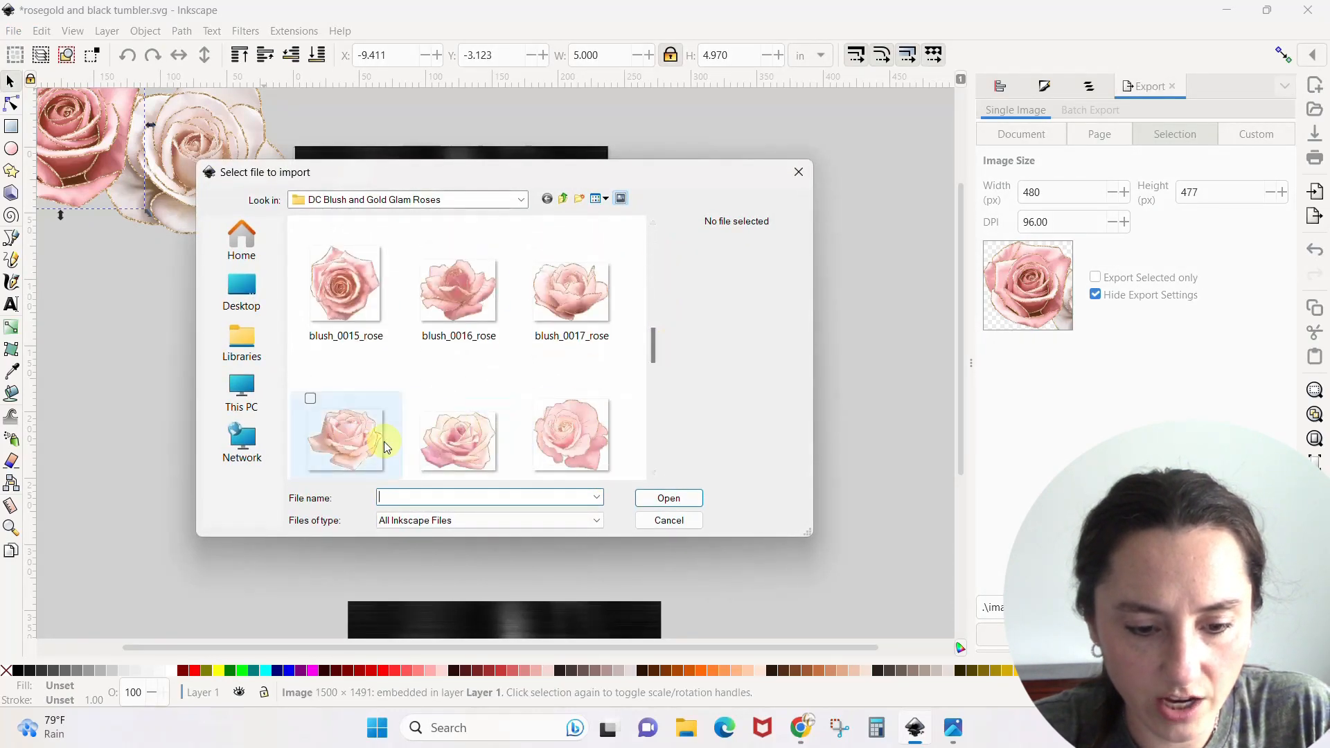
click(353, 443)
click(666, 497)
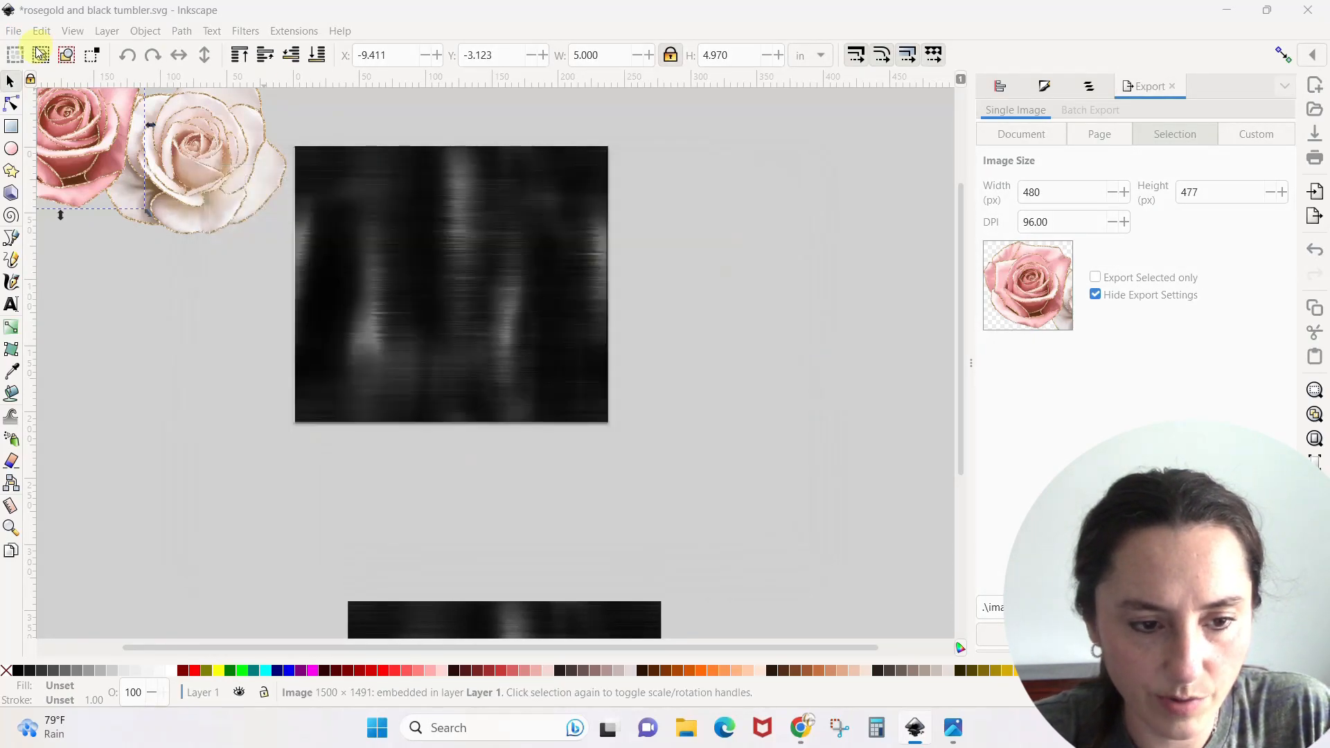
Import the blush_0026_leaf image from the DC Blush and Gold Glam Roses folder.
click(12, 31)
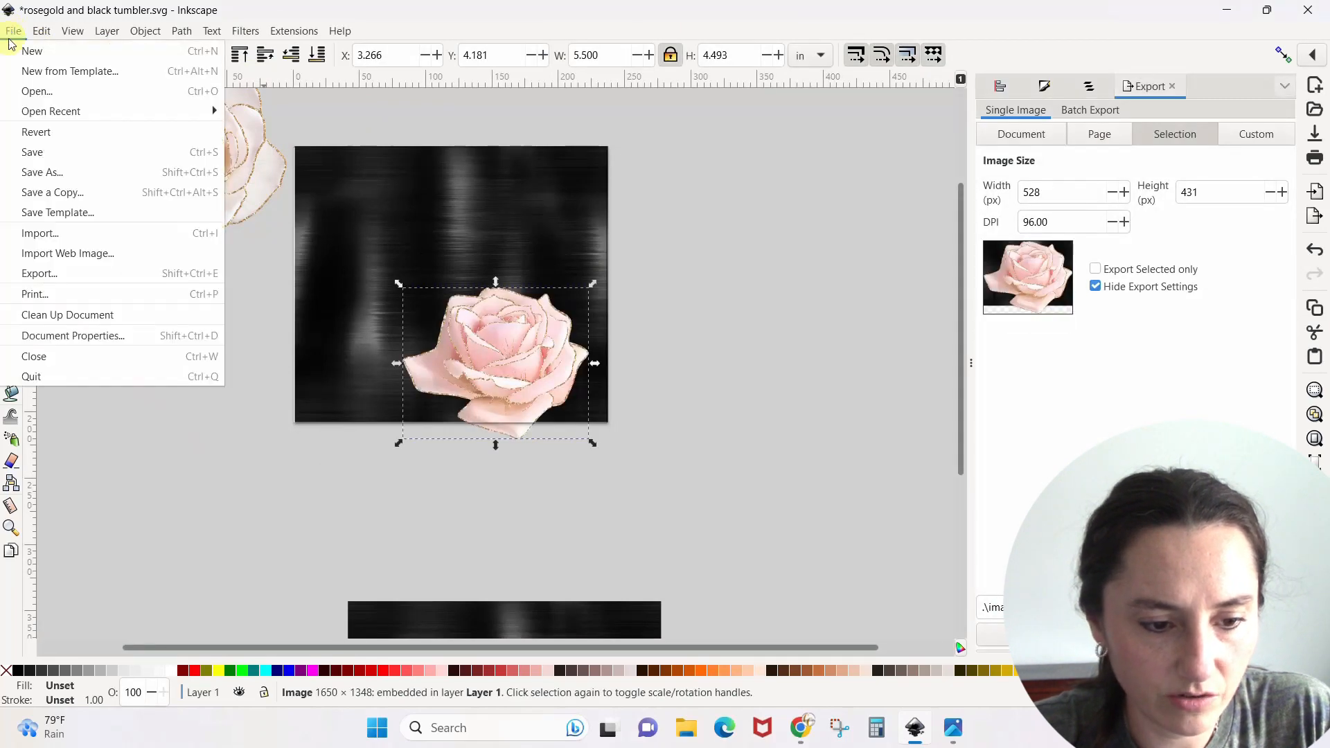
click(31, 234)
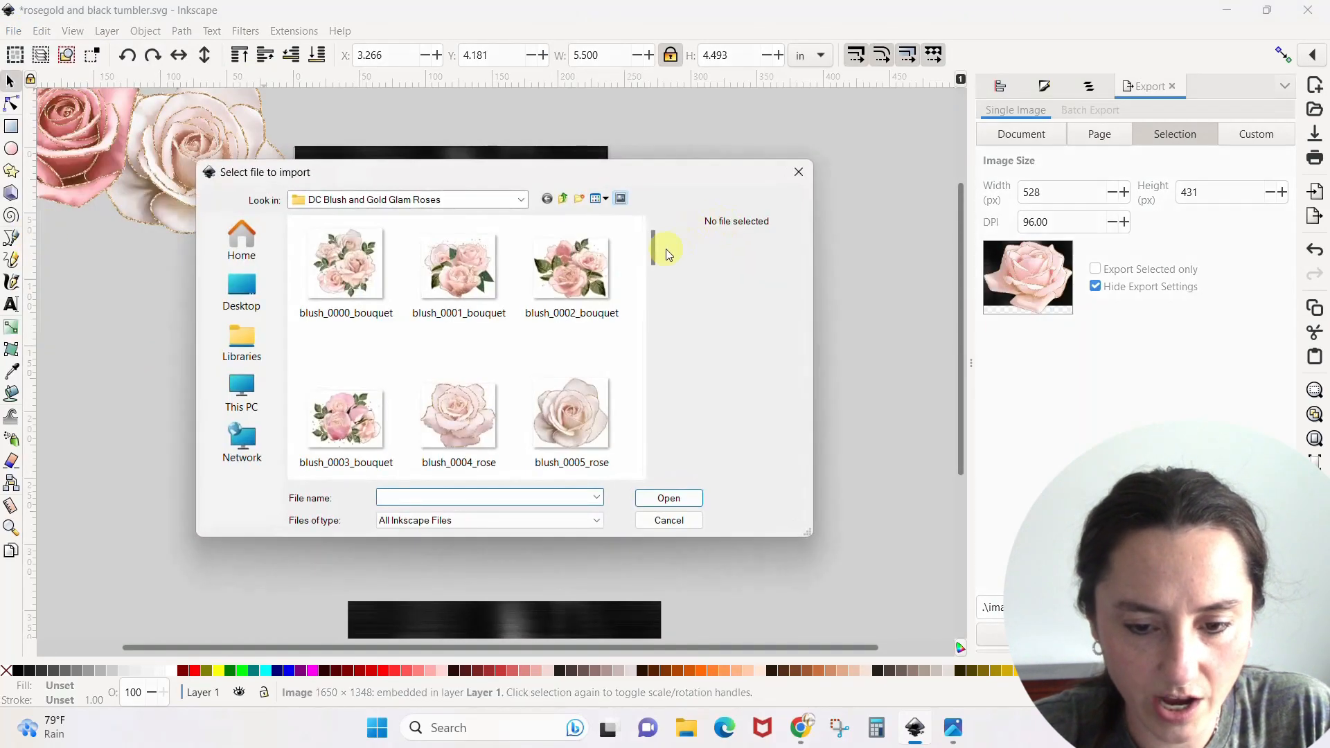
drag(654, 252, 683, 406)
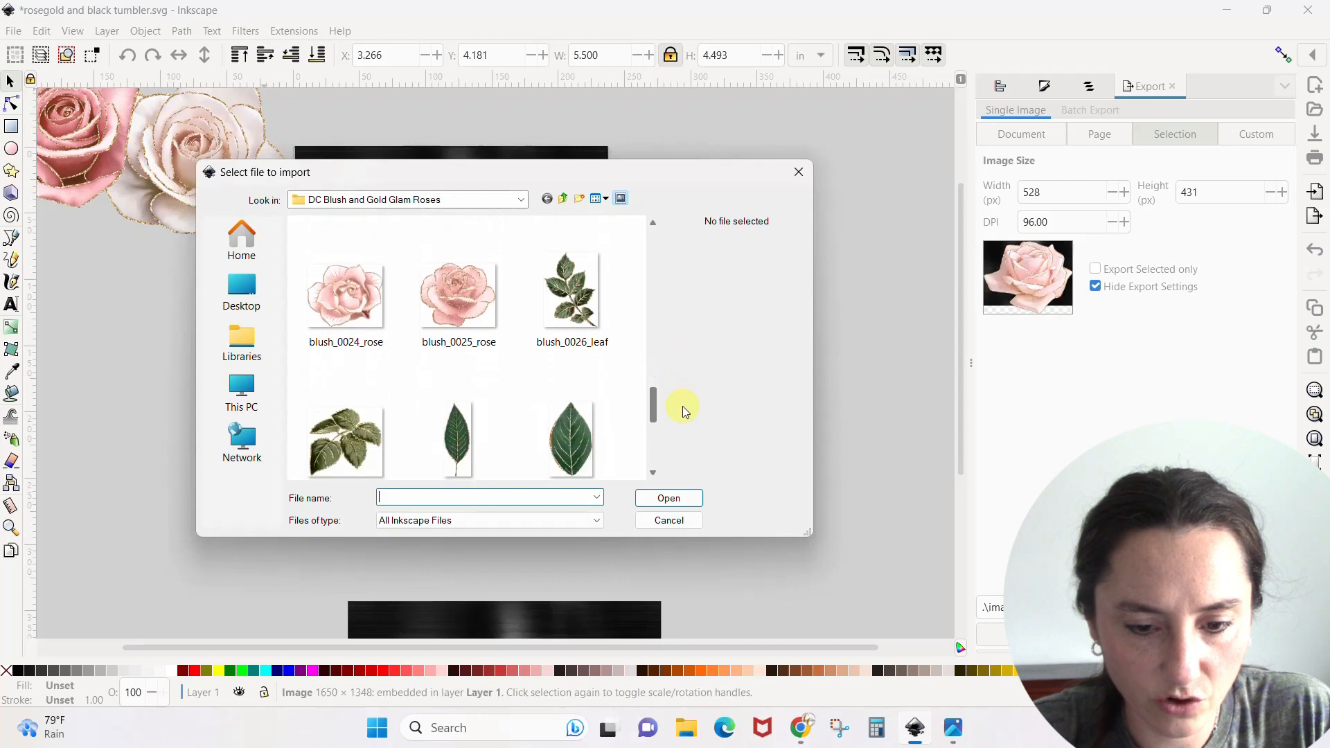
click(571, 293)
click(663, 498)
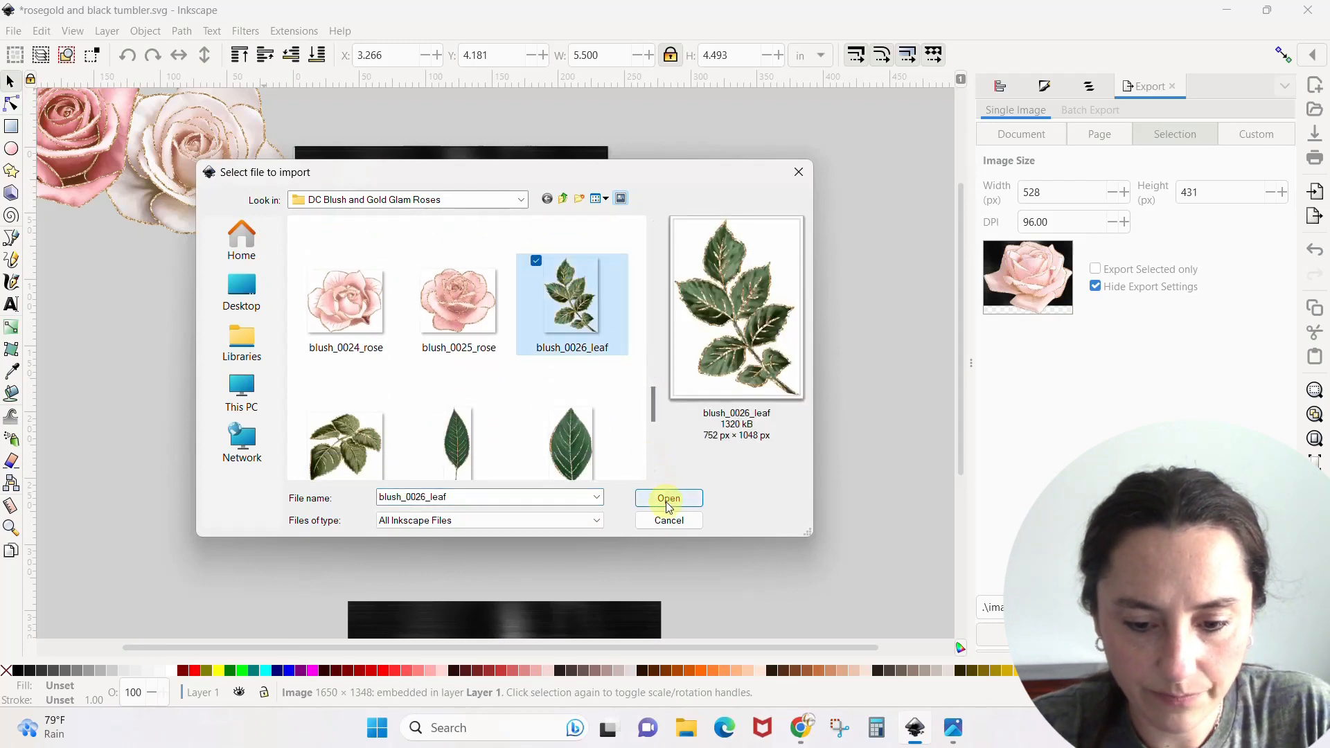
Import the blush_0031_glitter image and set it aside off the page at about X 12.93, Y 7.92 in.
click(14, 31)
click(43, 233)
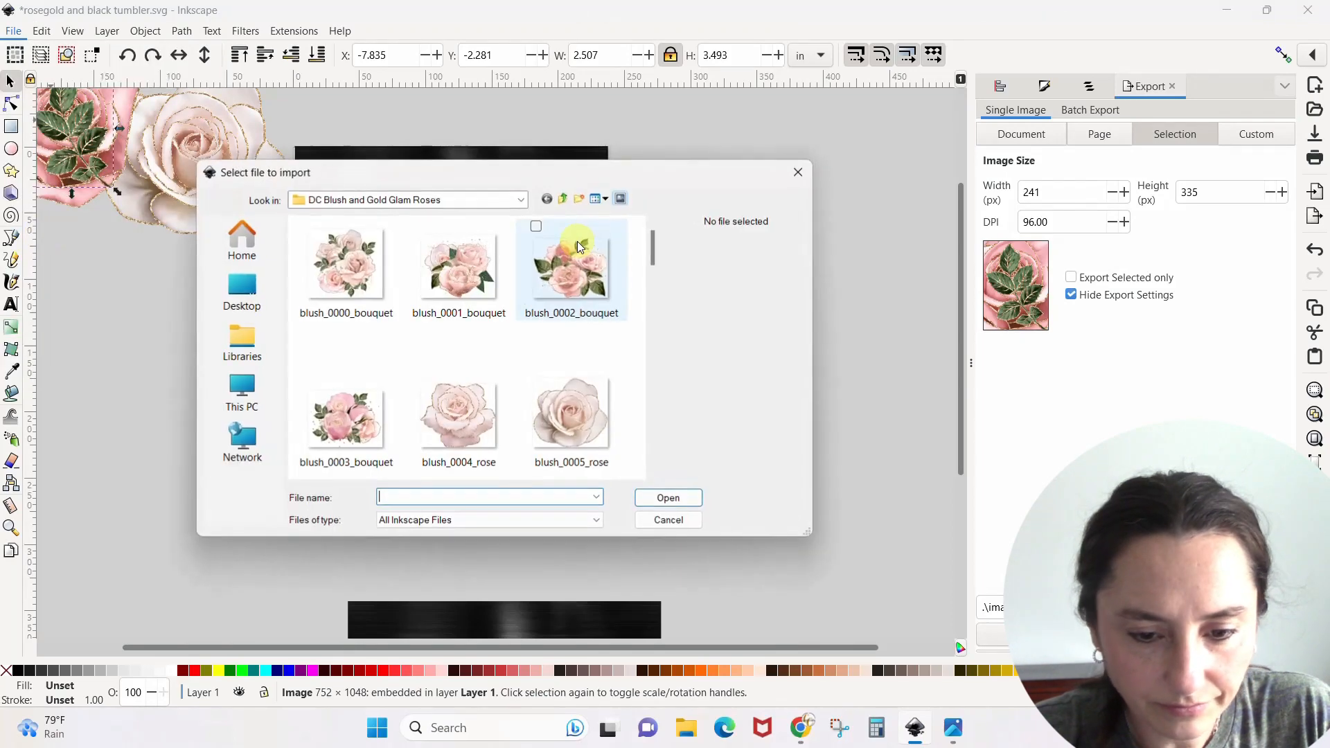
drag(658, 256, 678, 442)
click(579, 385)
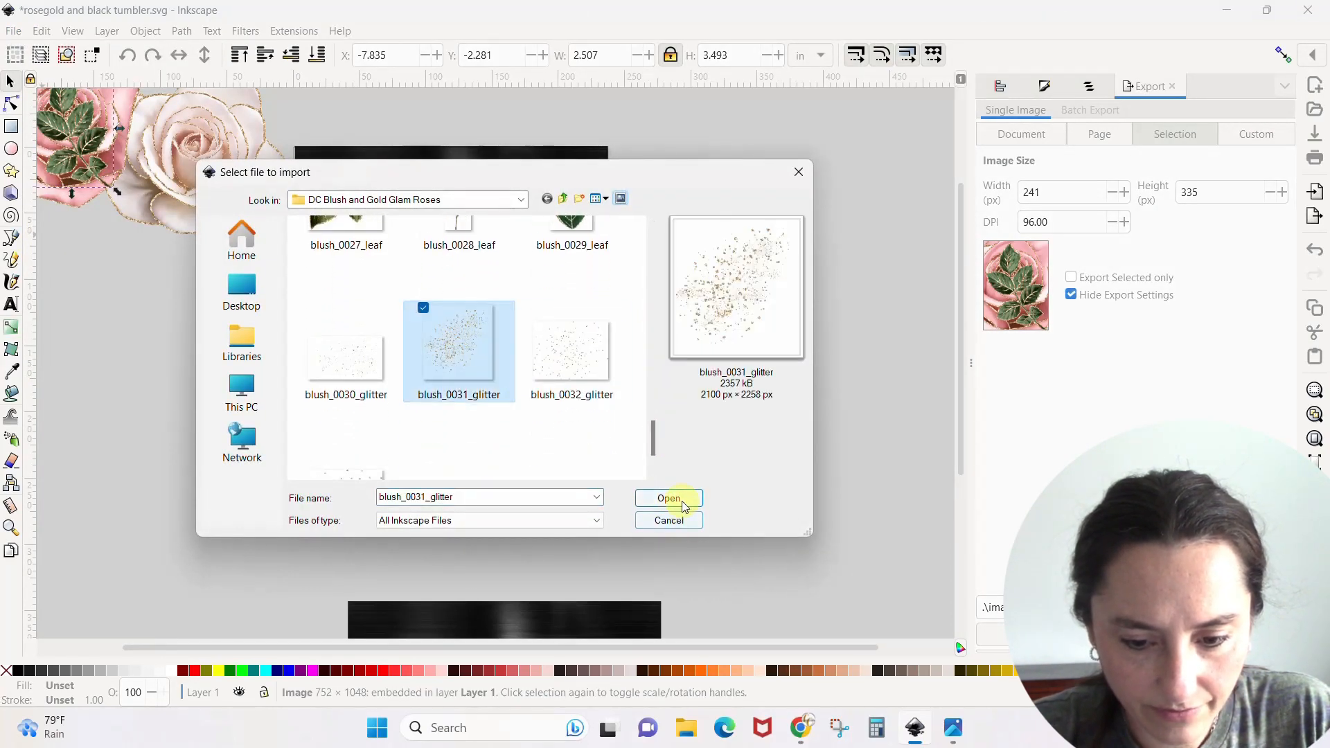
click(667, 498)
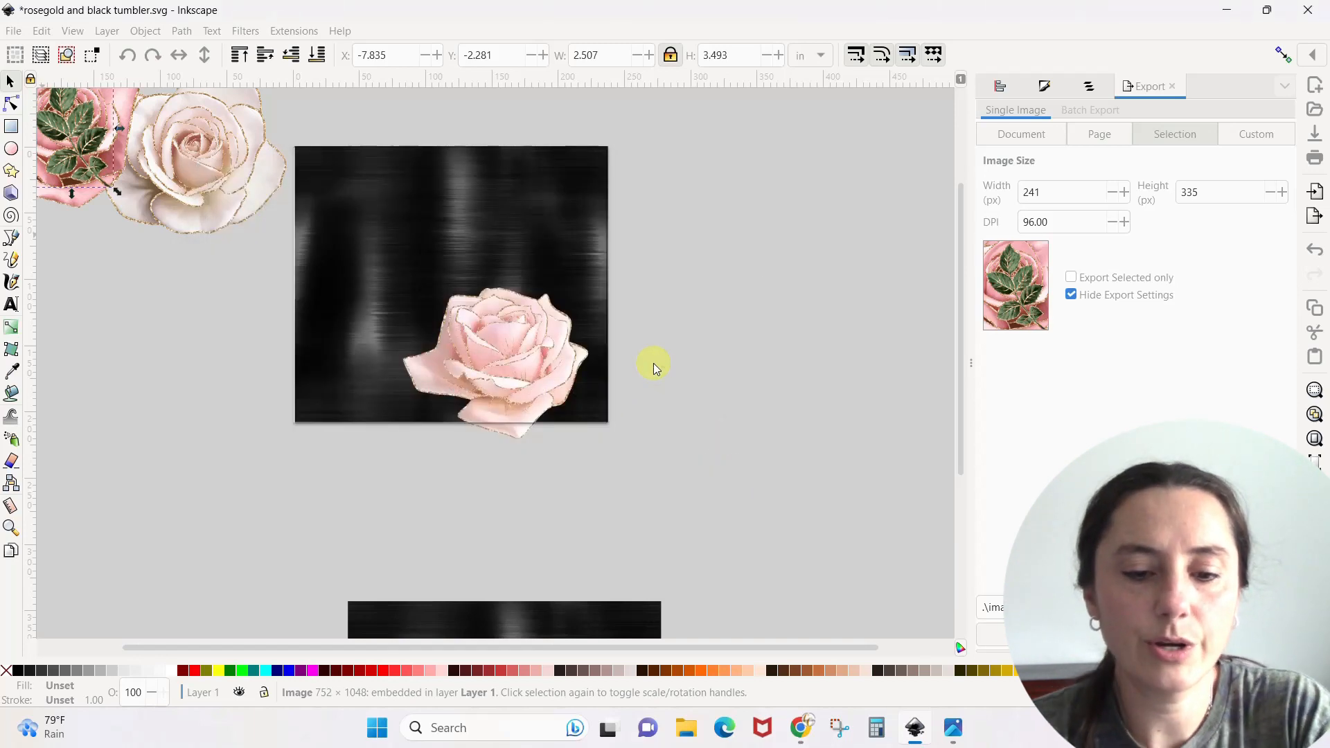
drag(679, 357, 701, 551)
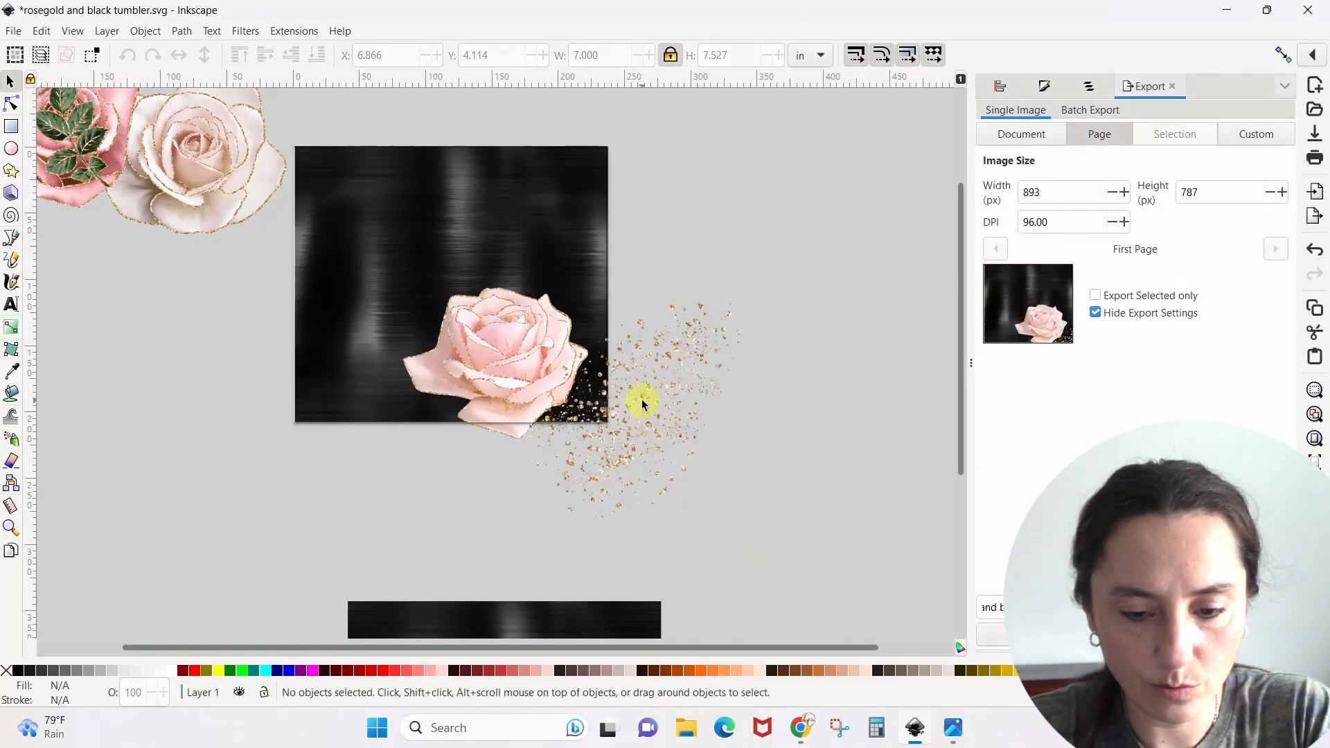
drag(648, 389, 861, 522)
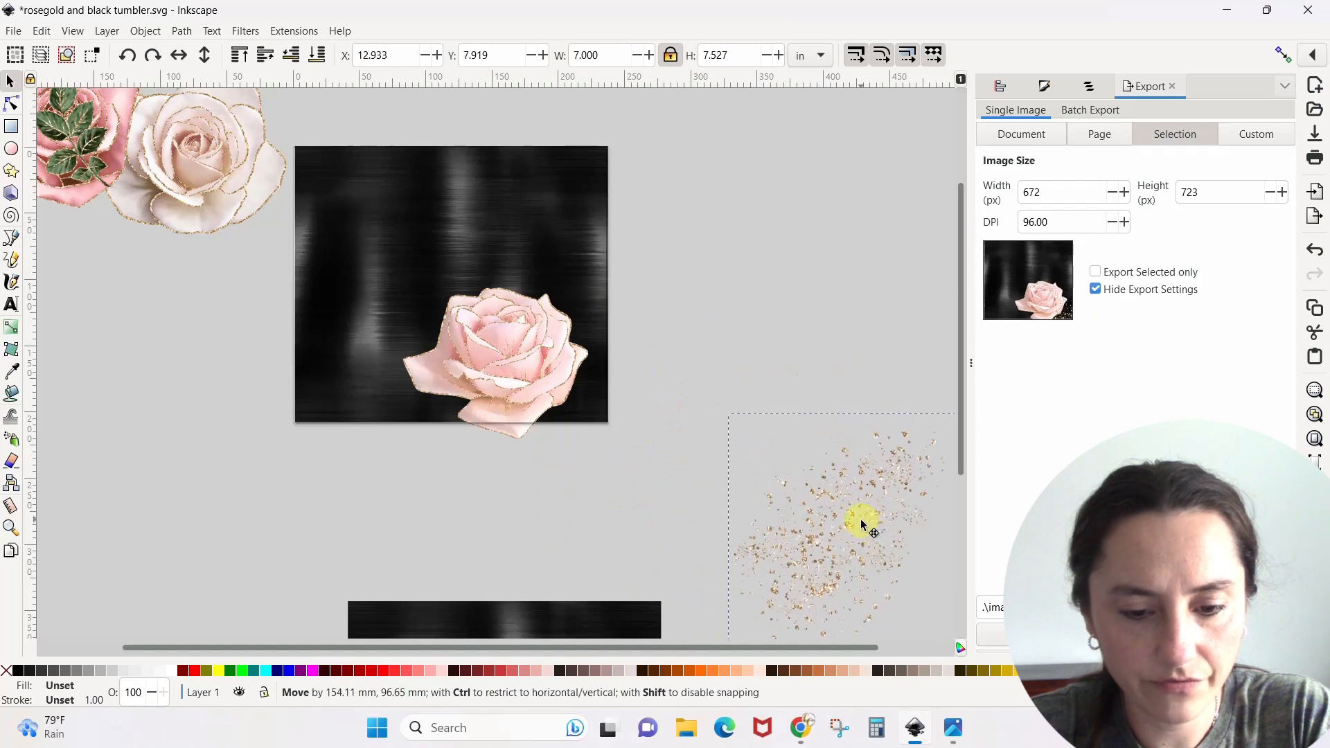
Scale the pale pink rose to about 3.34 in wide and the cream rose to about 3.59 in, clustering both at the page's lower right corner.
click(506, 343)
drag(591, 286, 614, 379)
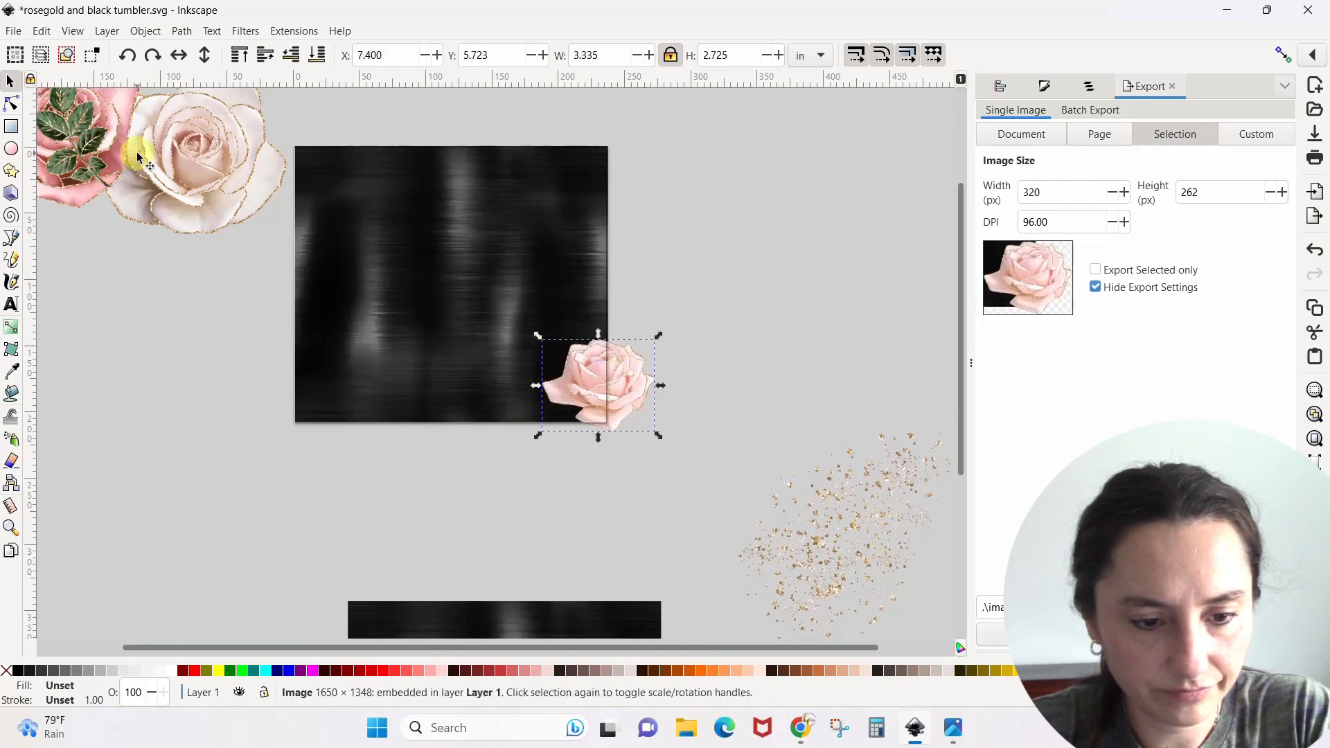
drag(138, 154, 334, 315)
drag(488, 229, 416, 296)
drag(377, 335, 529, 311)
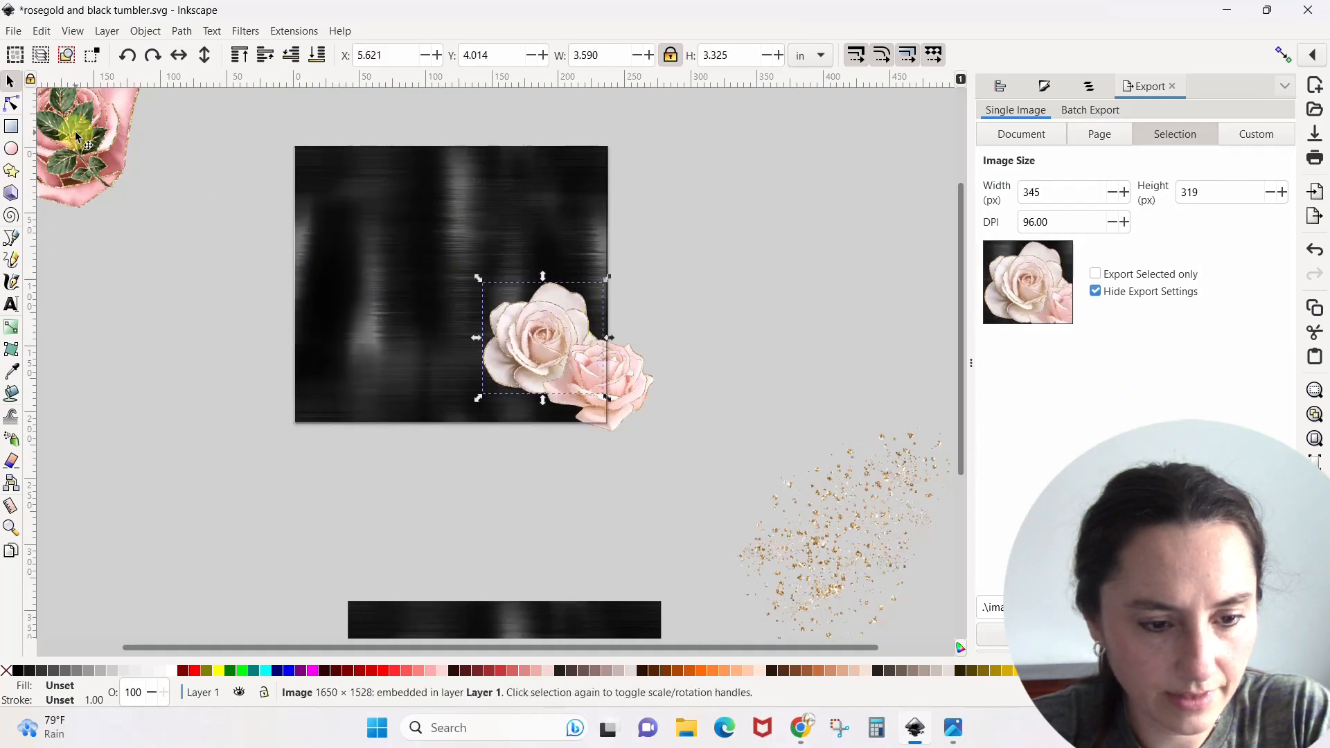
Move the leaf to the page's left edge, and bring the deep pink rose onto the page scaled to about 3.41 in wide.
drag(86, 146, 315, 284)
drag(77, 135, 490, 361)
drag(545, 302, 488, 359)
Rotate the deep pink rose counterclockwise and move it to about X 4.58, Y 5.24 in, beside the other two roses.
click(465, 384)
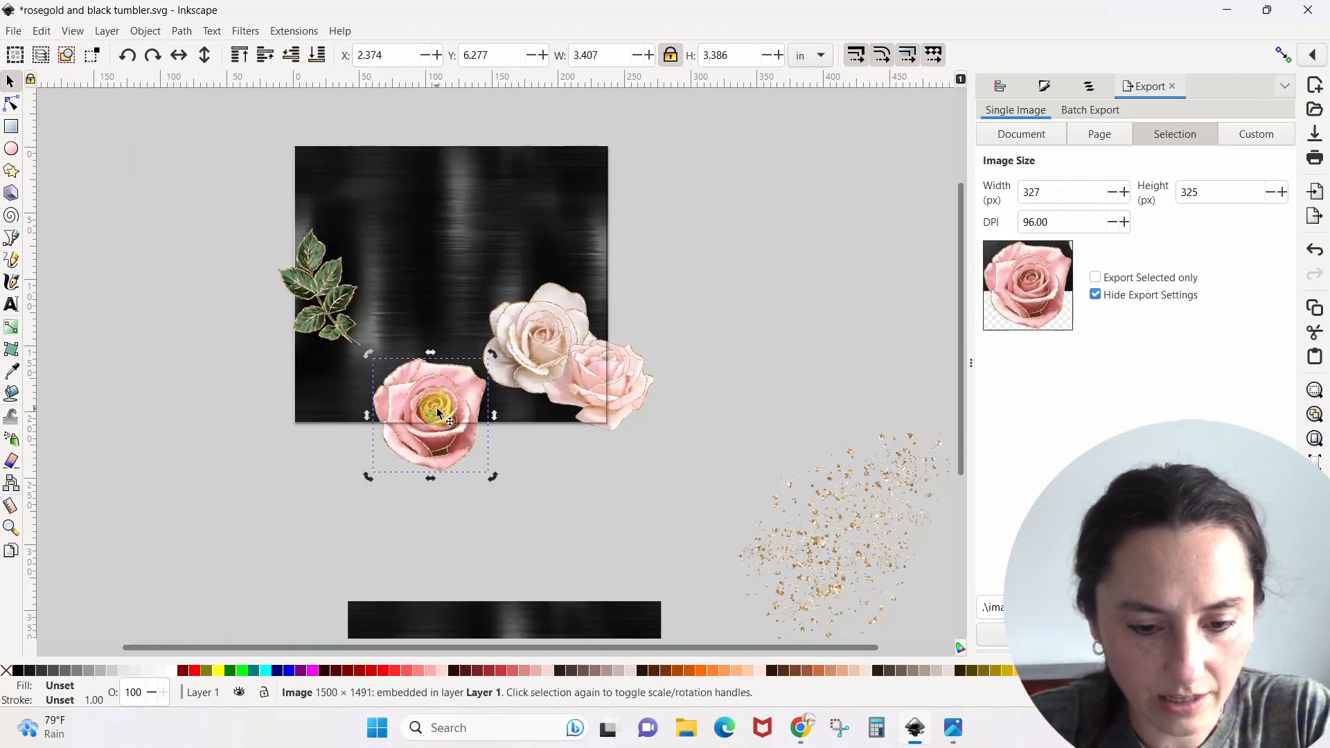
drag(494, 355, 440, 342)
click(442, 407)
drag(443, 408, 554, 407)
click(721, 304)
Flip the leaf horizontally and move it over the rose cluster at about X 7.69, Y 3.66 in.
key(plus)
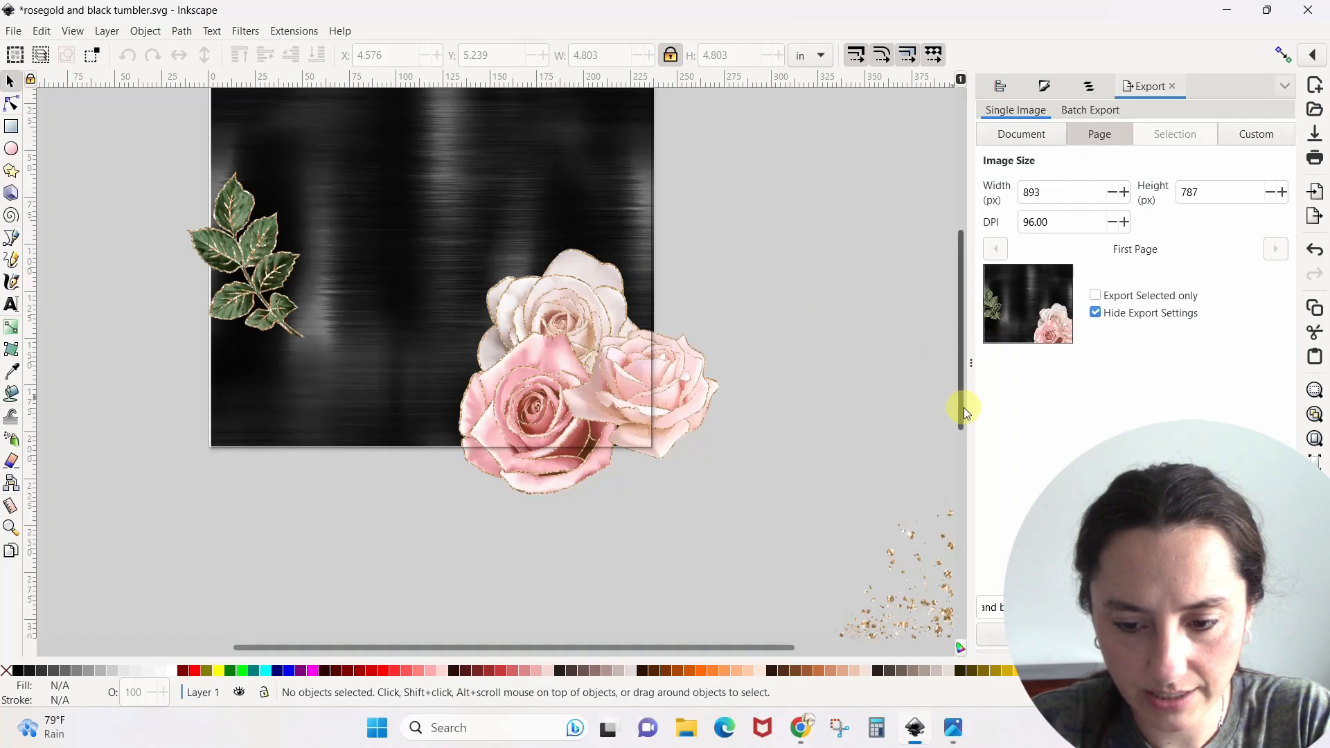
drag(963, 407, 958, 385)
click(239, 310)
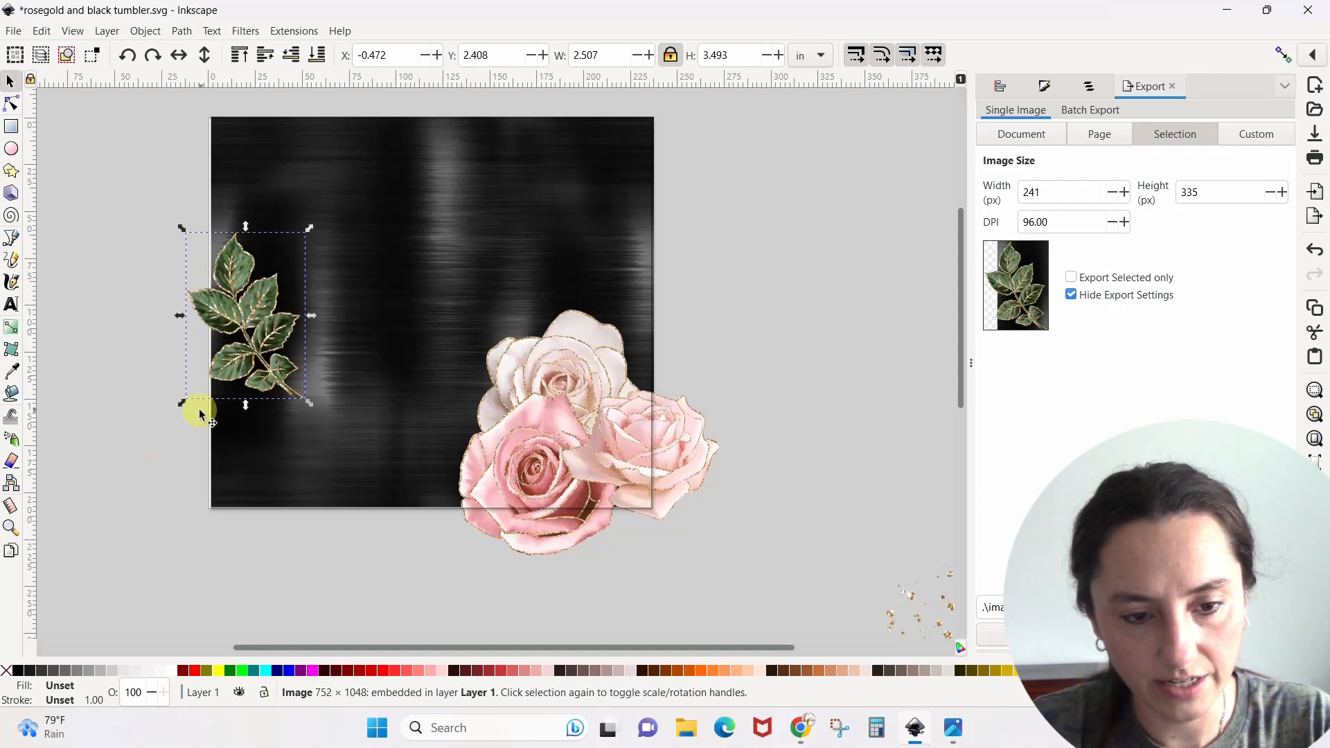
click(180, 58)
drag(274, 303, 663, 361)
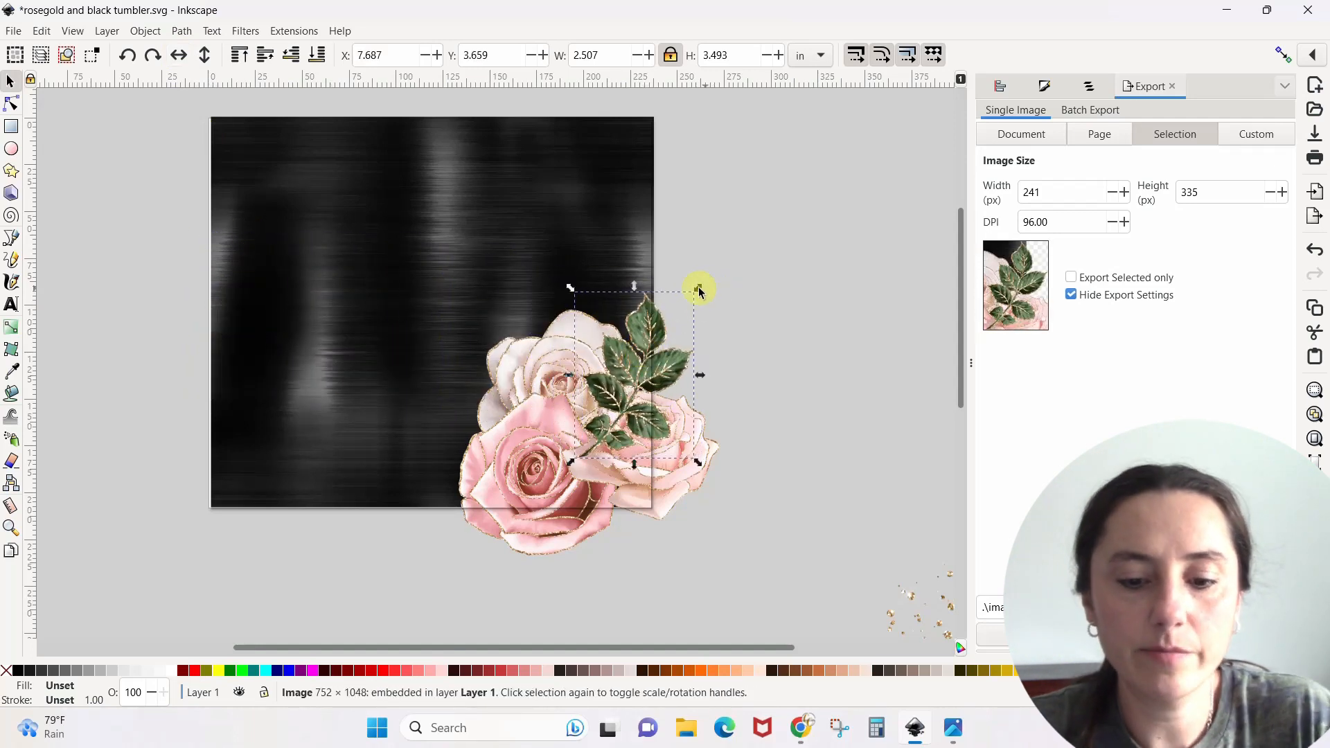
Lower the leaf two levels behind the pale pink and cream roses and shift it to about X 8.01, Y 3.73 in.
click(291, 55)
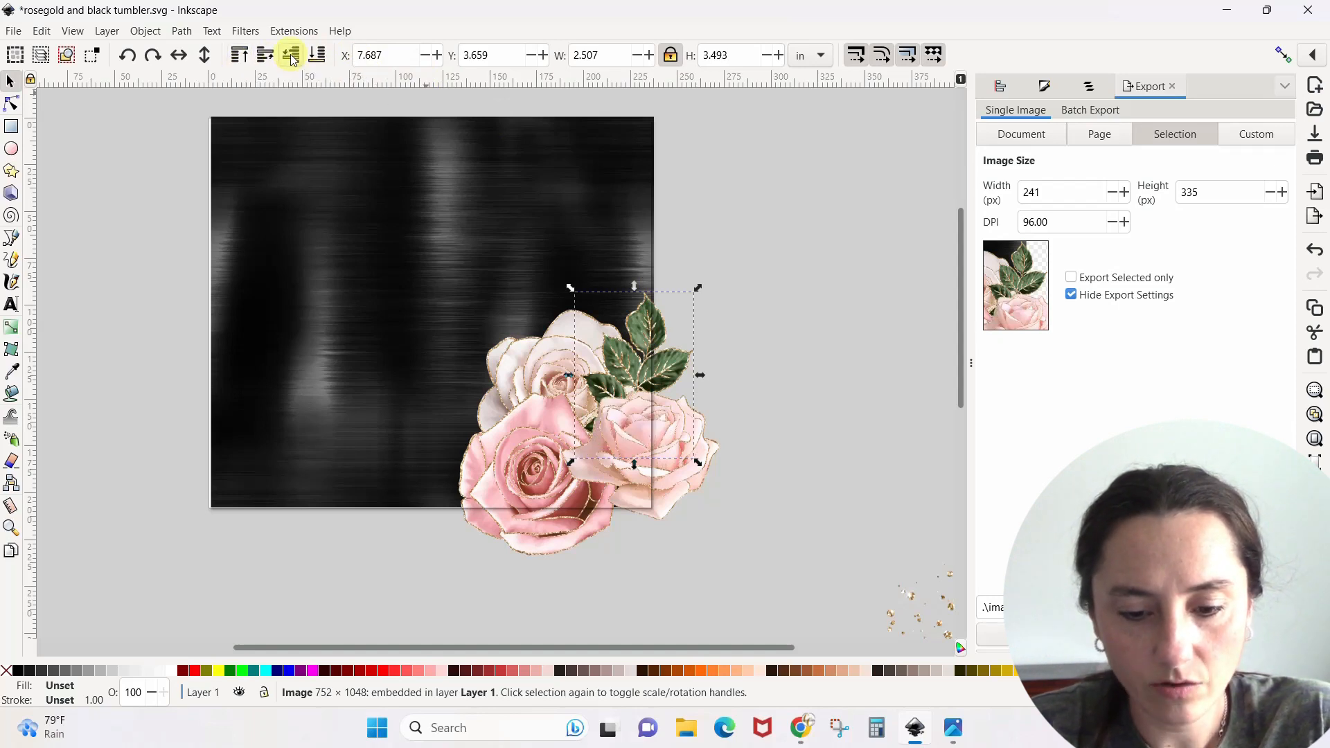
click(290, 56)
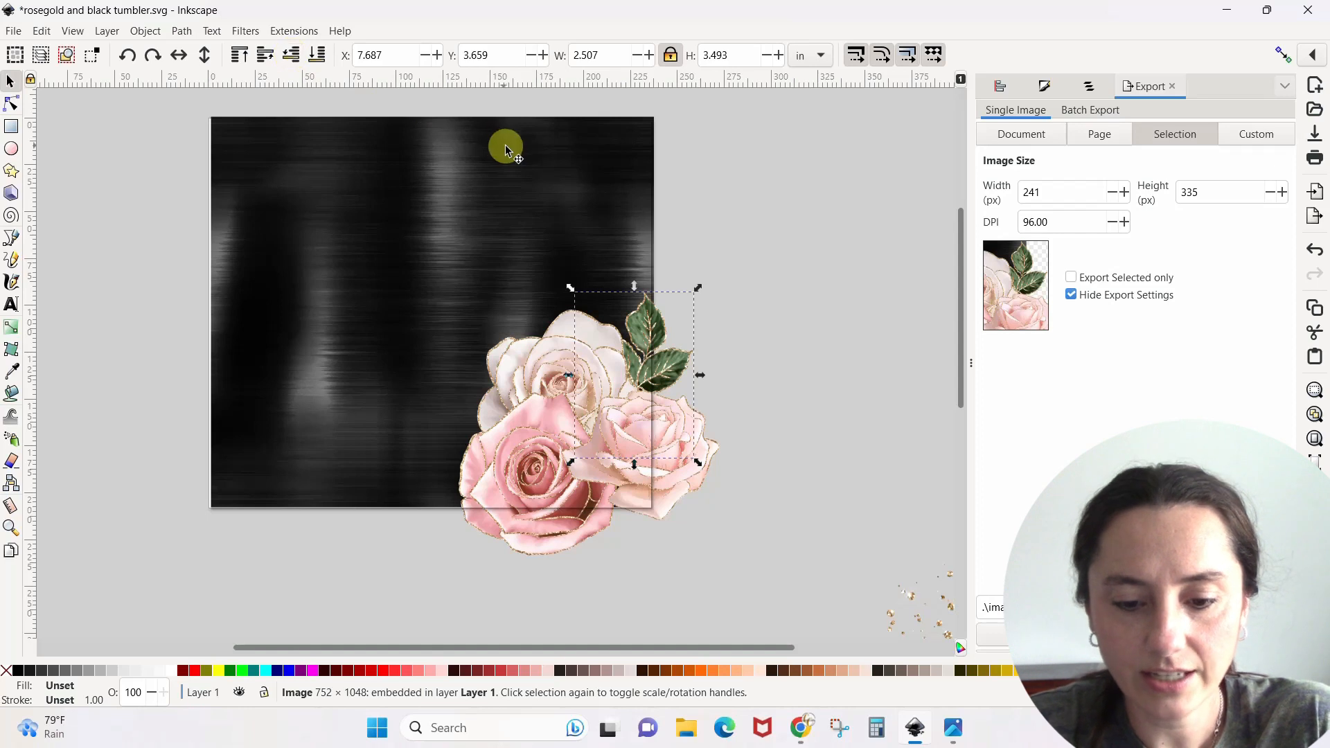
click(761, 225)
drag(662, 329, 680, 333)
click(841, 262)
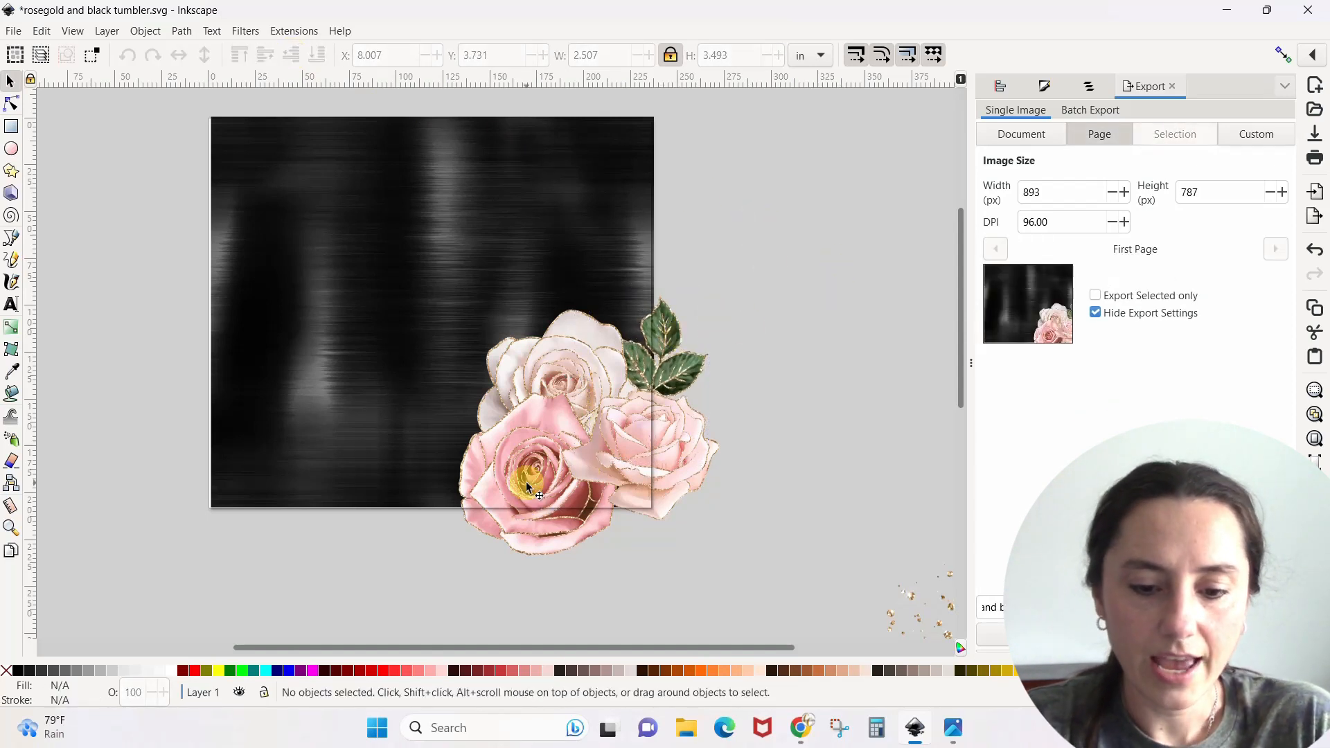
Duplicate the cream rose and place the copy at the page's lower left corner, about X -0.75, Y 5.61 in.
click(552, 367)
right_click(551, 363)
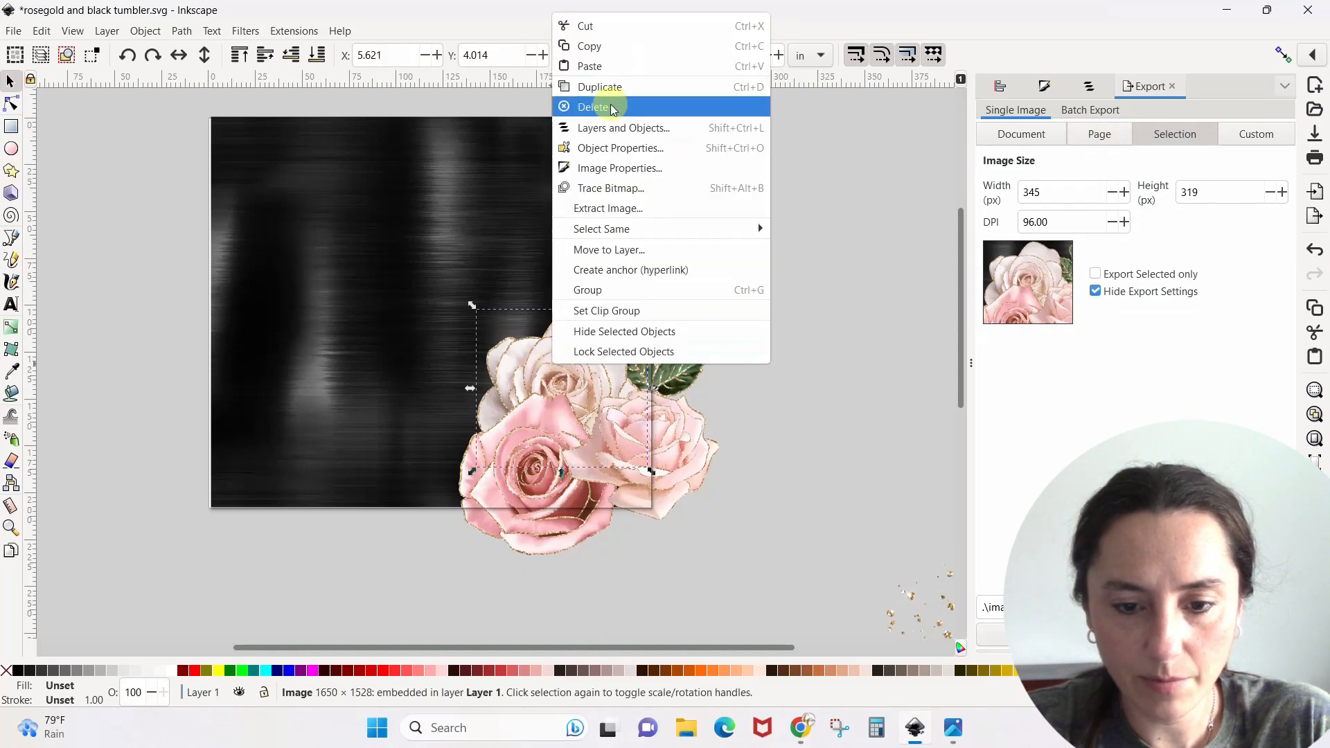
click(612, 89)
drag(550, 354, 252, 433)
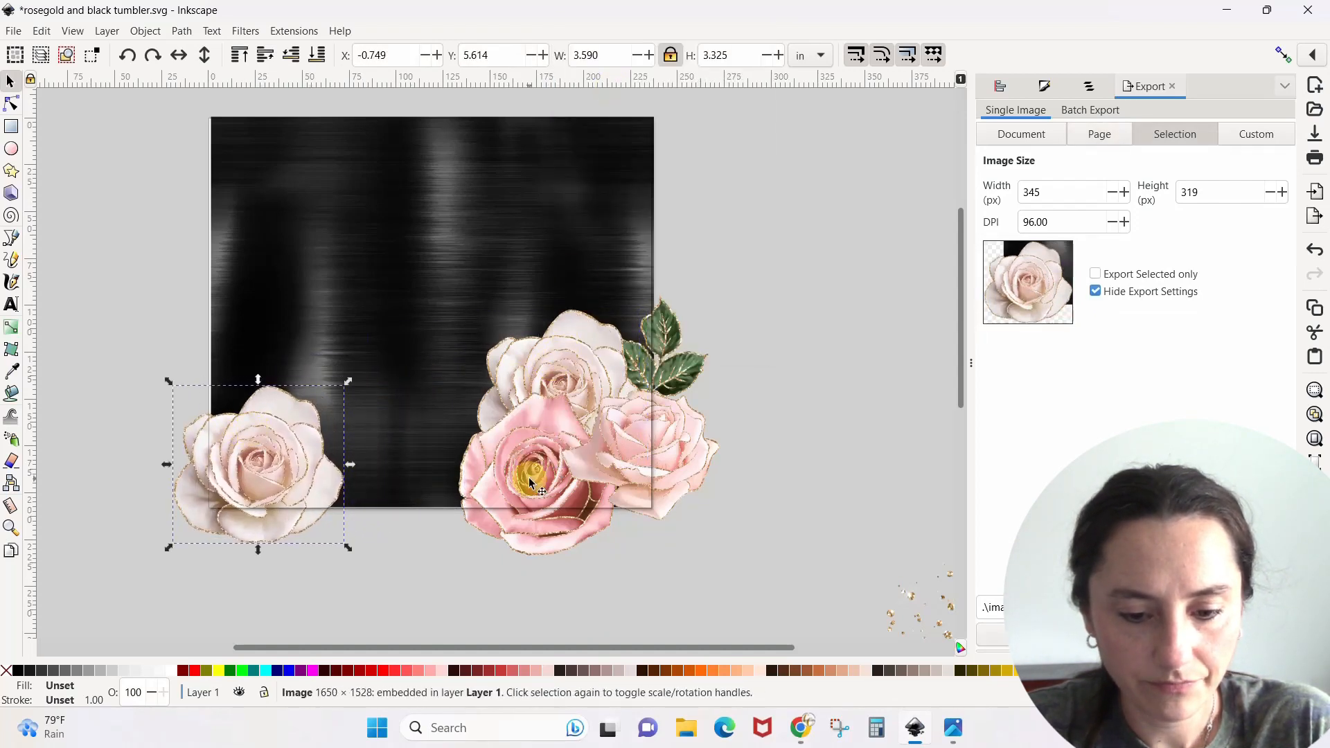
Duplicate the deep pink rose and place the copy beside the lower left cream rose, at about X 1.03, Y 6.13 in.
click(529, 477)
right_click(529, 476)
click(626, 206)
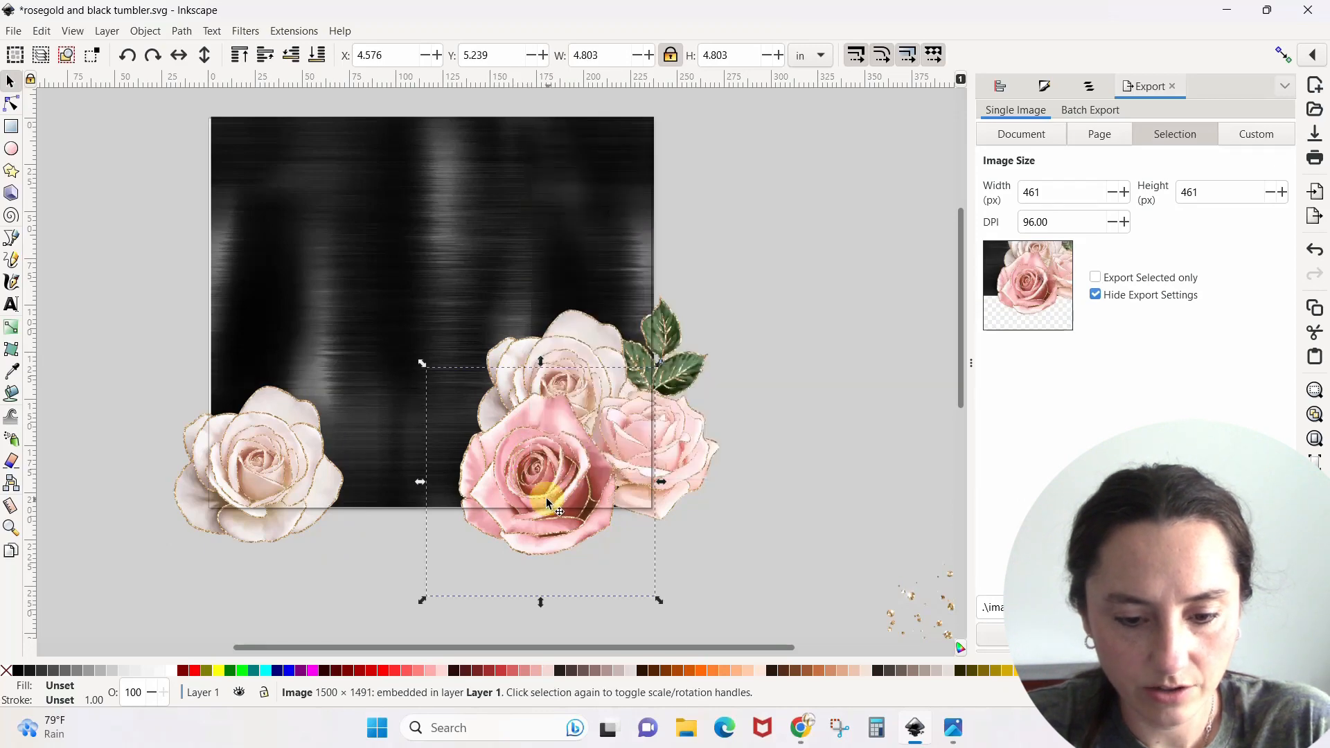
drag(546, 502, 378, 545)
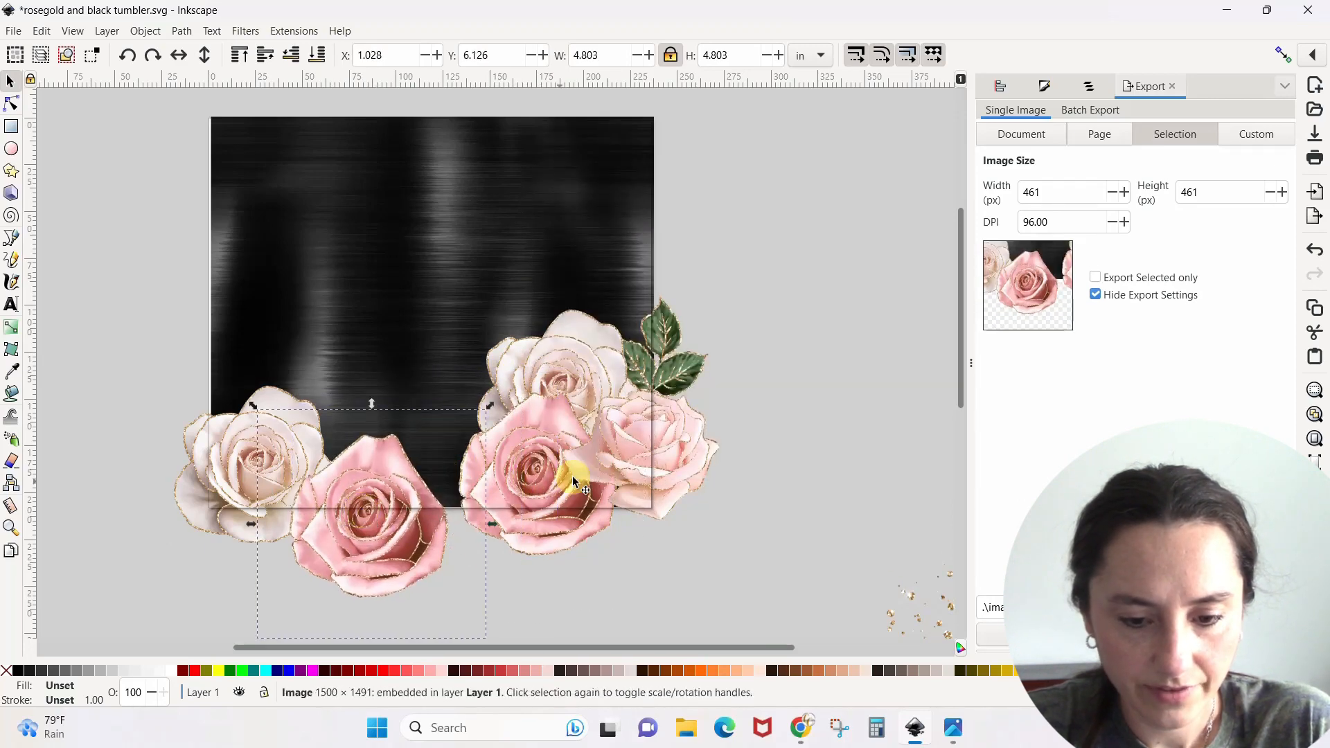
Duplicate the pale pink rose and place the copy above the deep pink copy, at about X 1.23, Y 5.21 in.
click(683, 453)
right_click(685, 452)
click(741, 171)
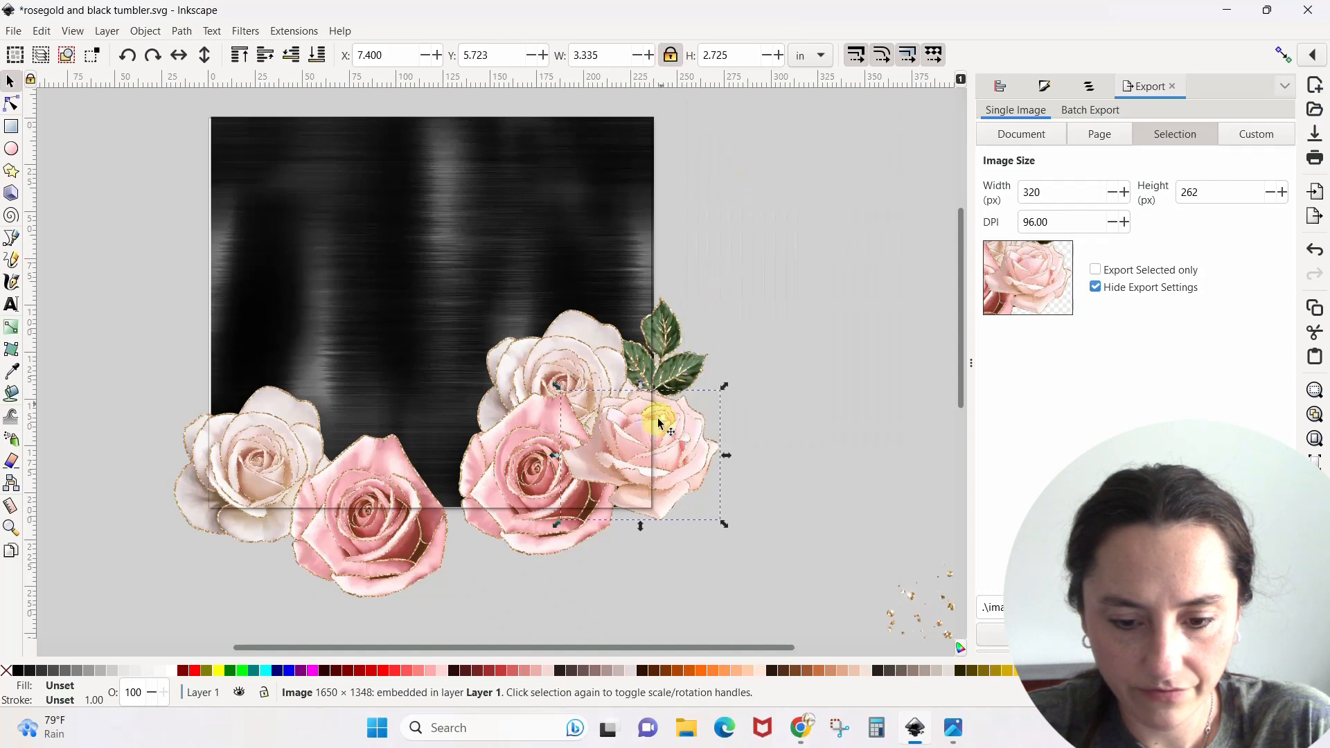
drag(658, 424, 359, 425)
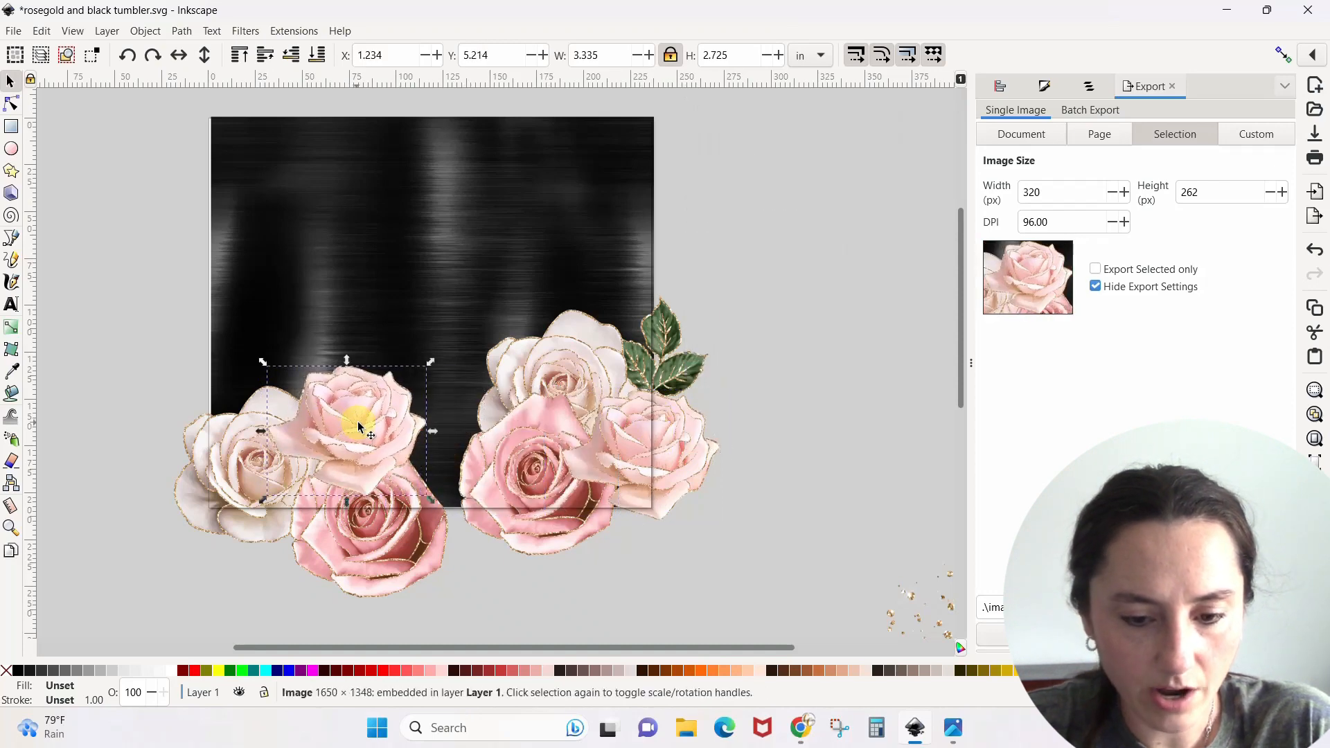
Duplicate the pale pink rose again and set the spare copy aside off the page at about X 12.35, Y 4.08 in.
click(647, 437)
right_click(651, 440)
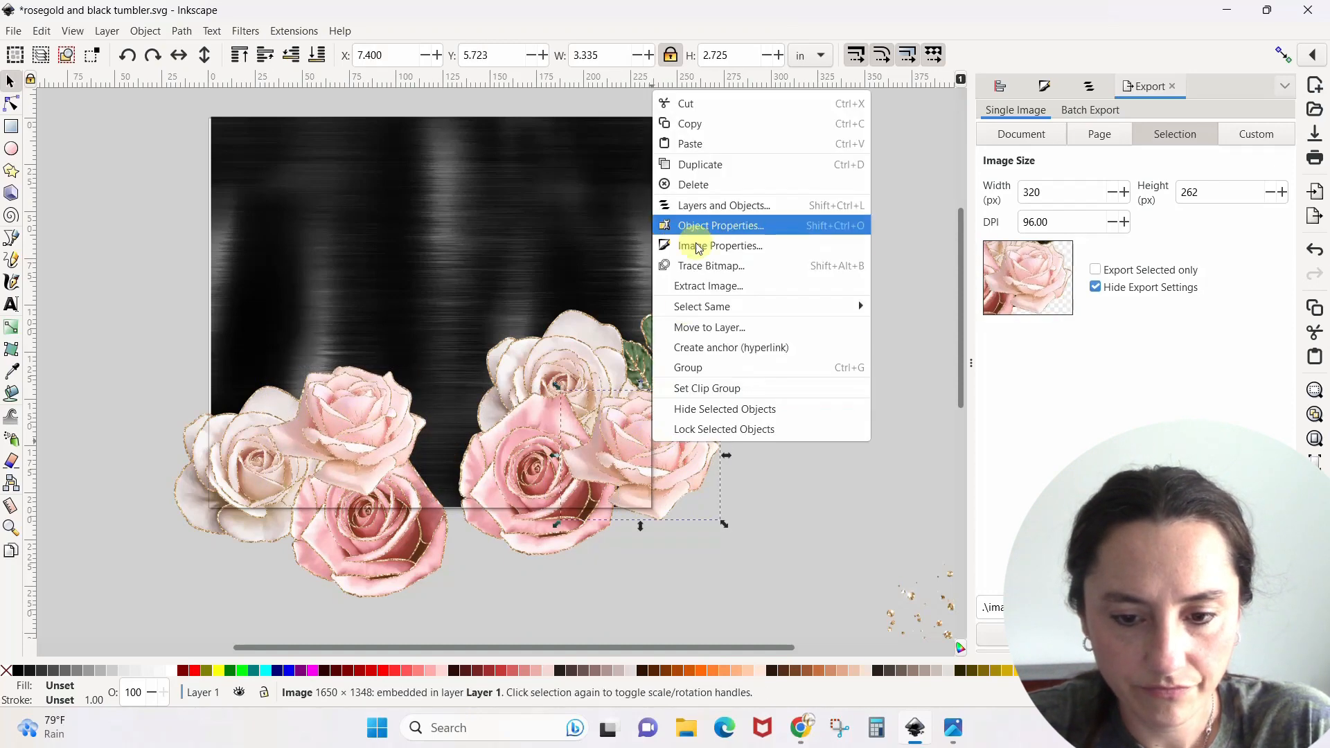
click(717, 173)
drag(679, 460, 889, 376)
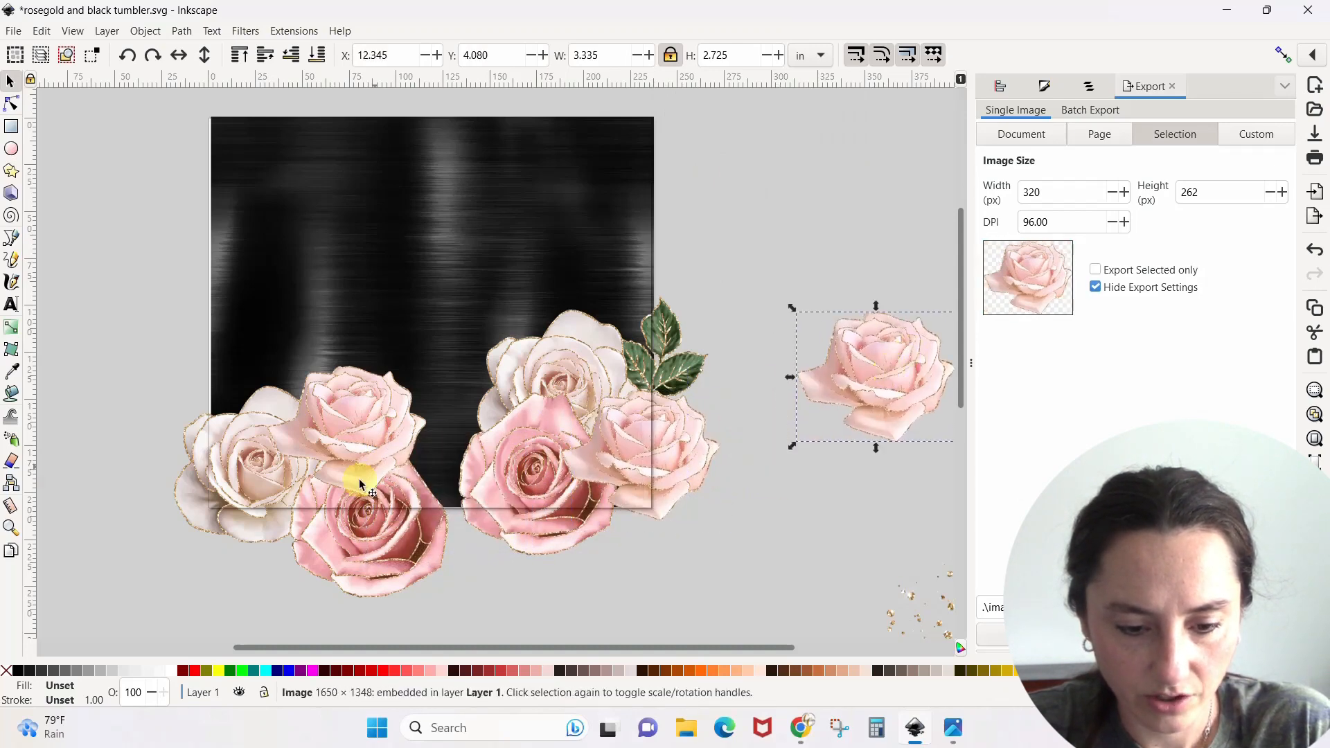
Shift the deep pink rose copy to about X 2.40, Y 5.95 in and the pale pink copy above it to about X 3.53, Y 5.37 in.
drag(380, 539, 451, 526)
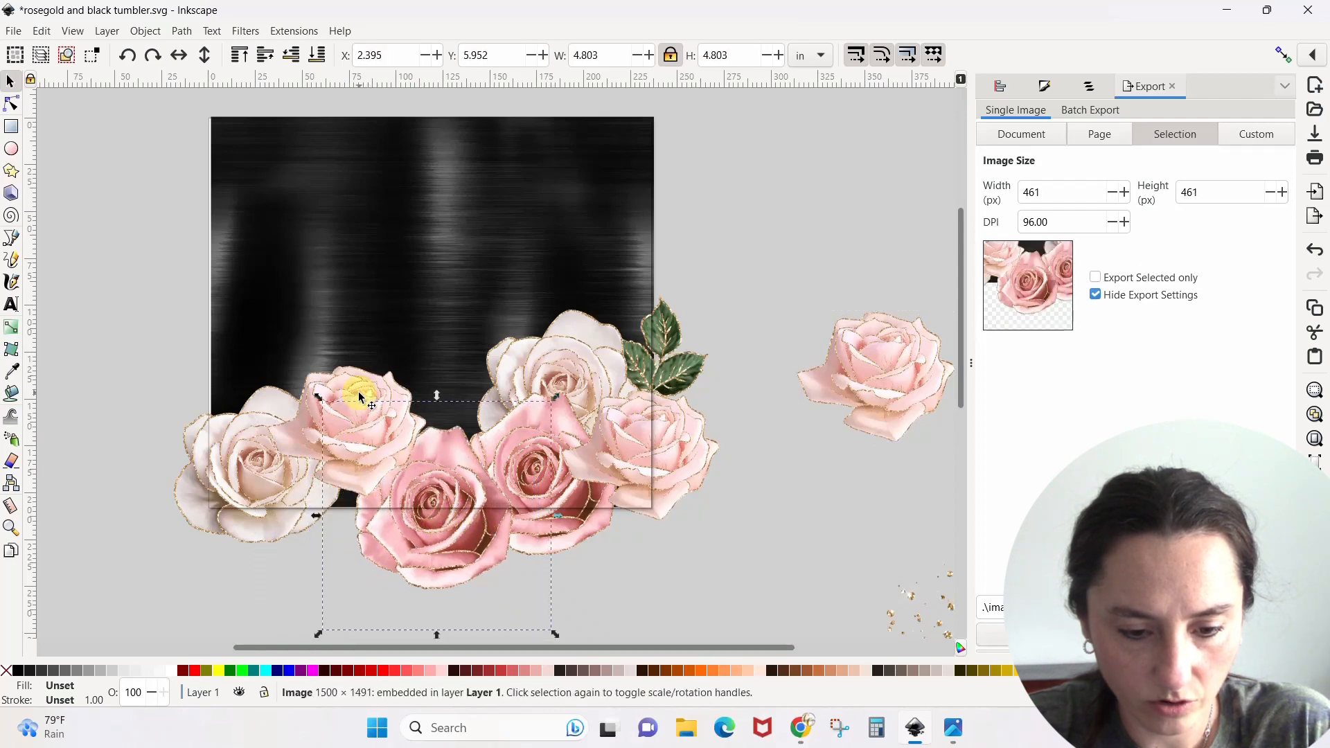
drag(359, 396, 475, 385)
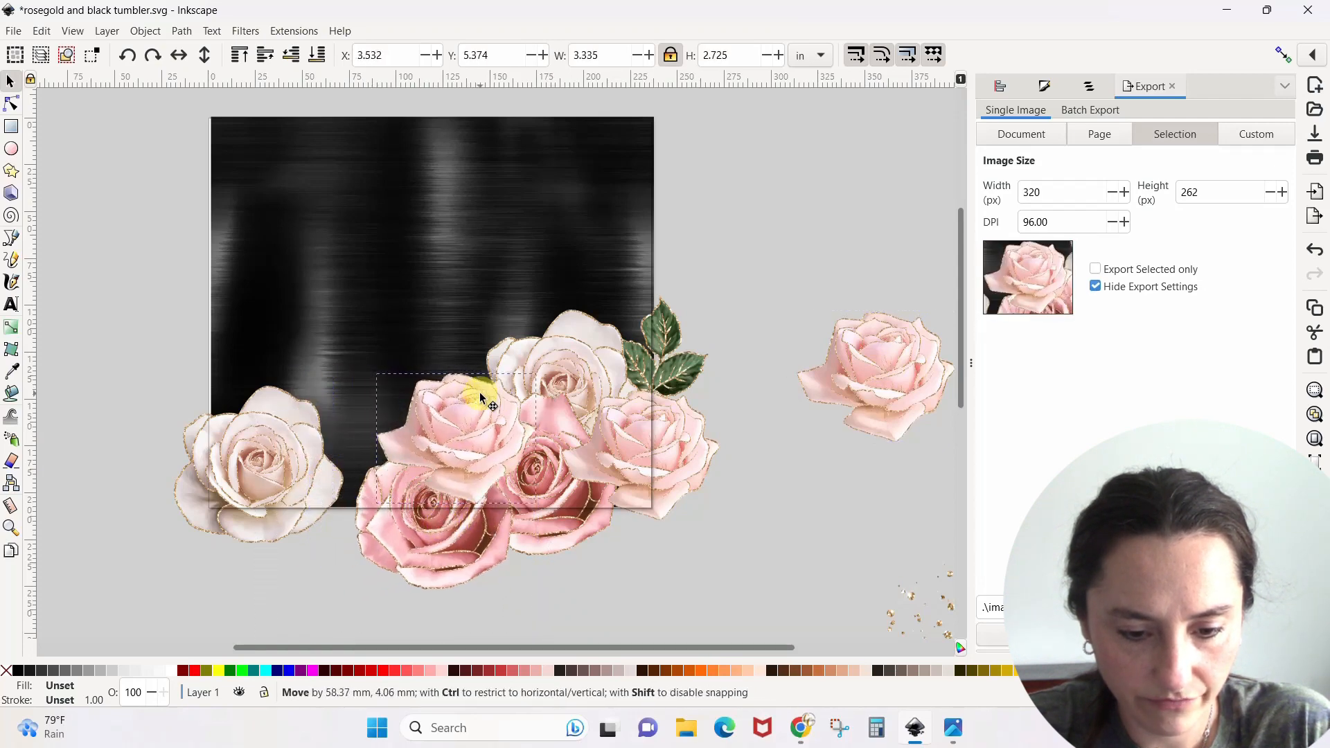
Delete the spare pale pink rose beside the page and set the lower left cream rose aside at about X 11.53, Y 0.58 in.
click(799, 512)
click(905, 359)
key(Delete)
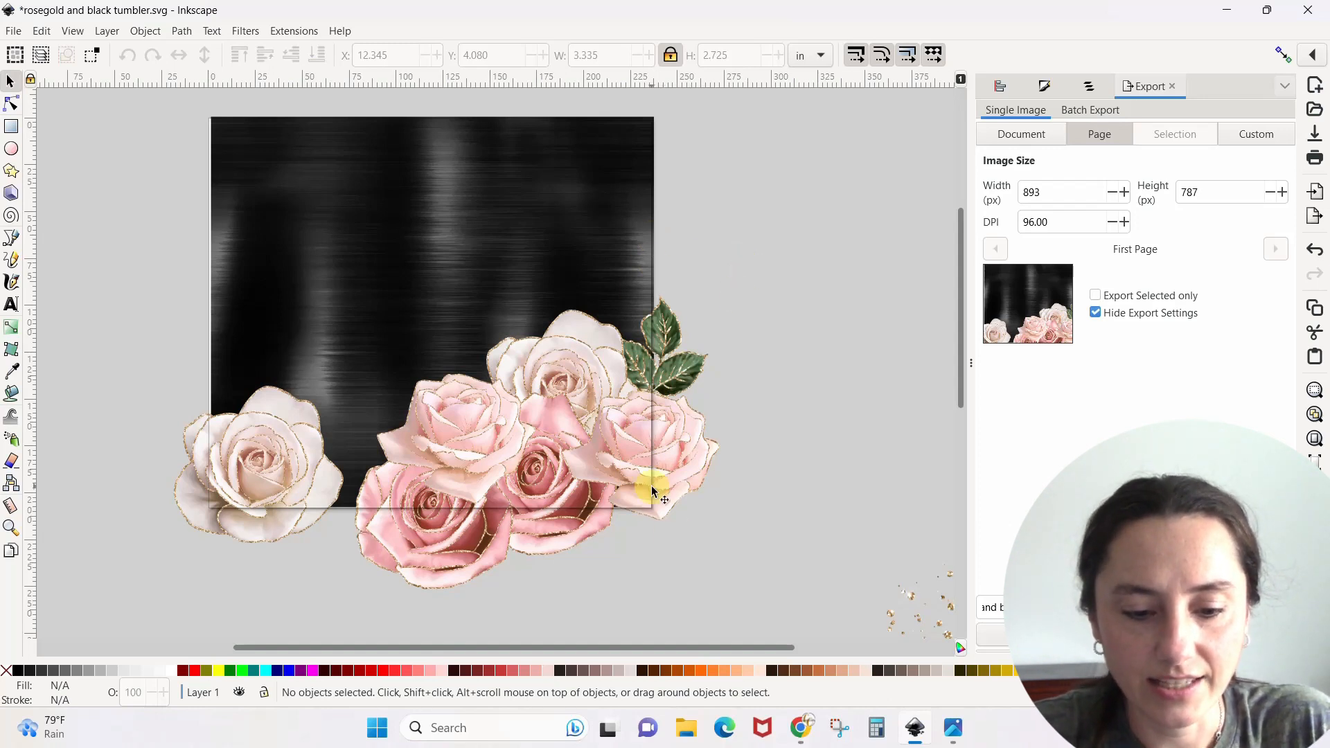
drag(313, 450, 861, 201)
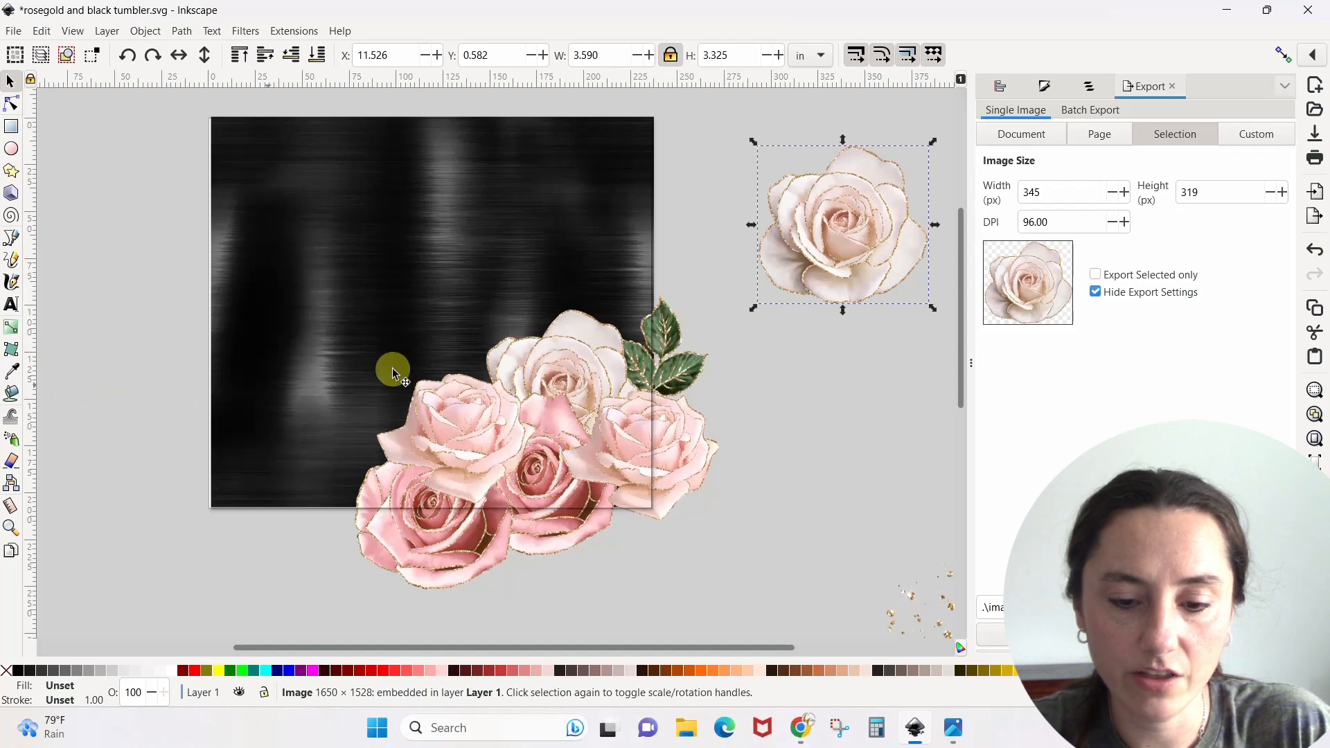
Duplicate the leaf sprig on the page's right edge and shift the copy horizontally to the left edge at X -1.293 in.
click(680, 363)
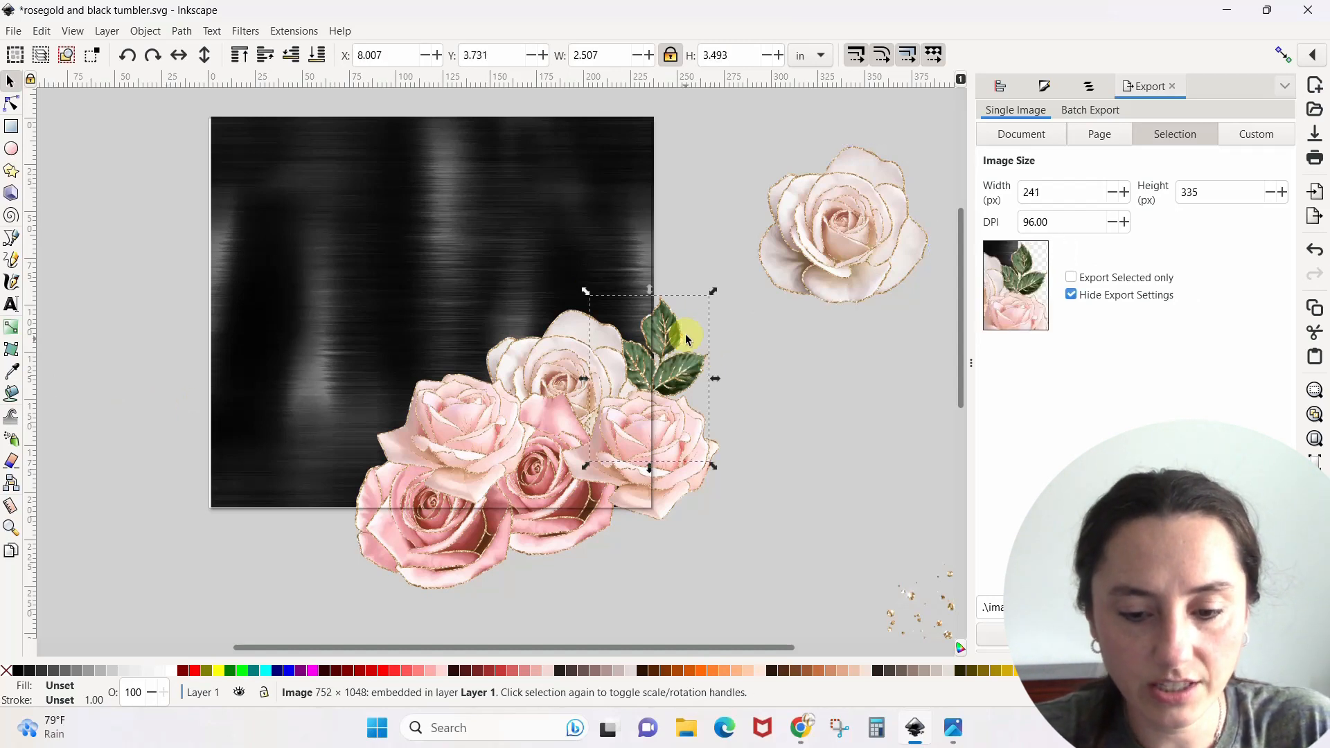
right_click(686, 359)
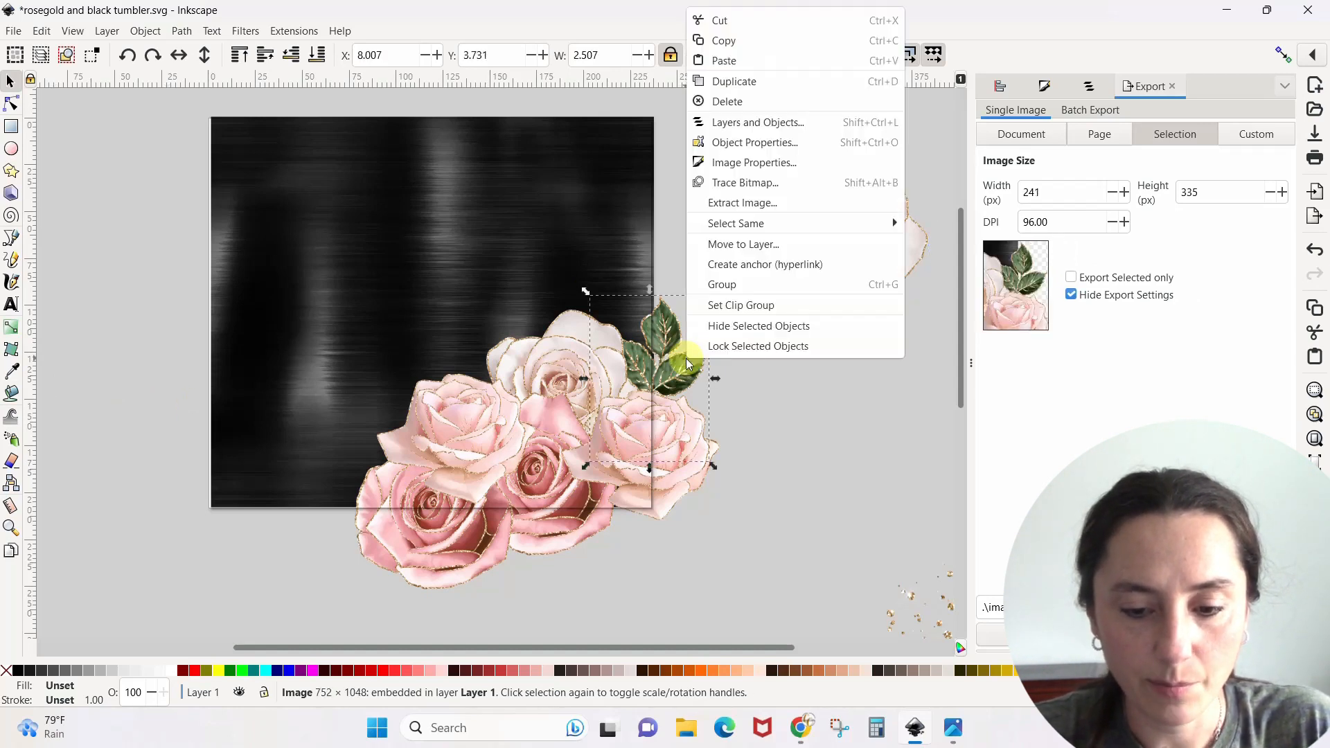
click(726, 83)
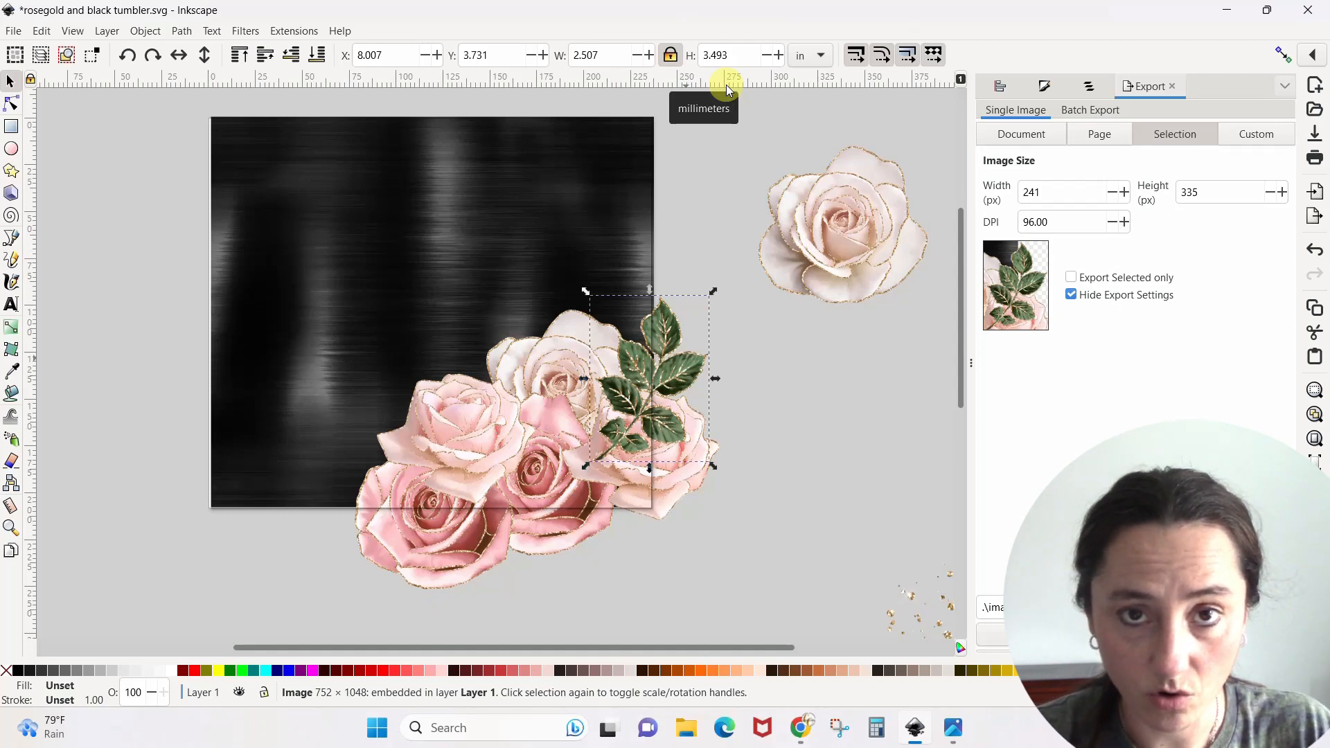
key(Left)
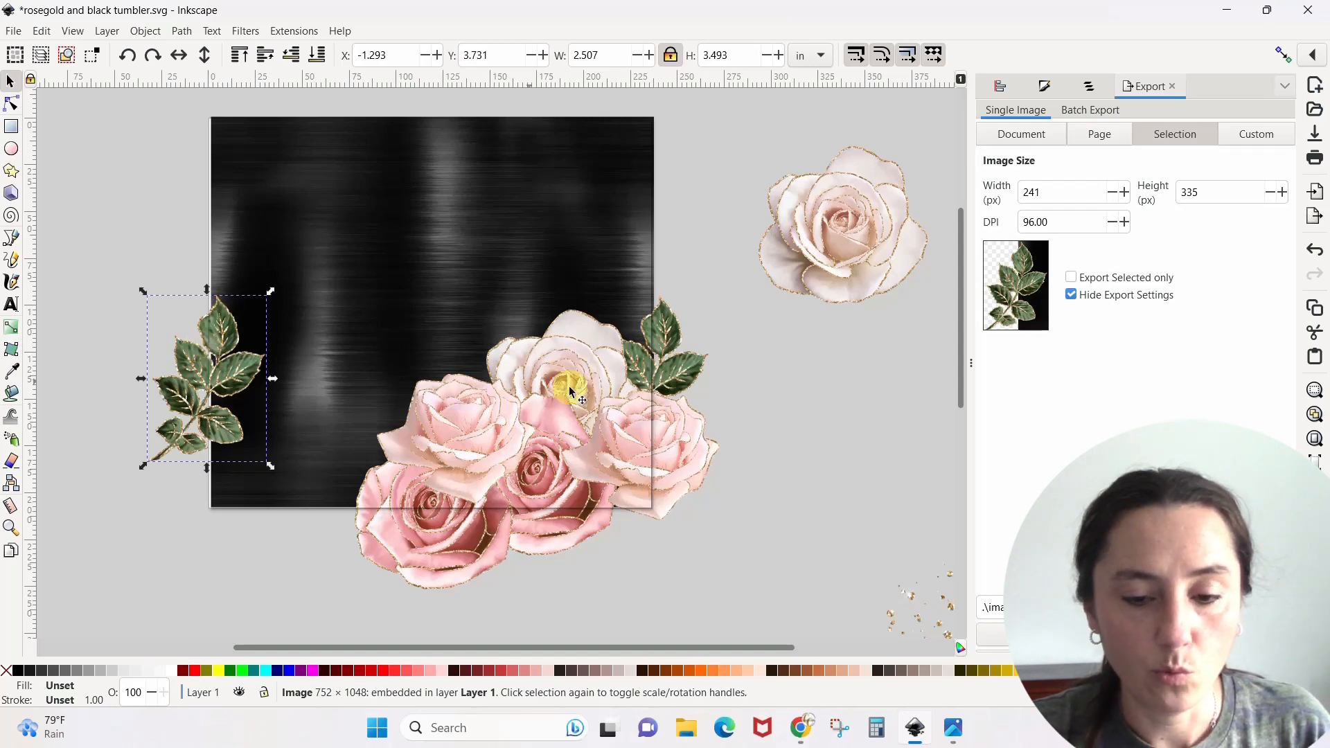
Examine the tumbler mockup and finished wrap image in Photos, and the finished design below the page in Inkscape, for how edge elements repeat.
click(949, 734)
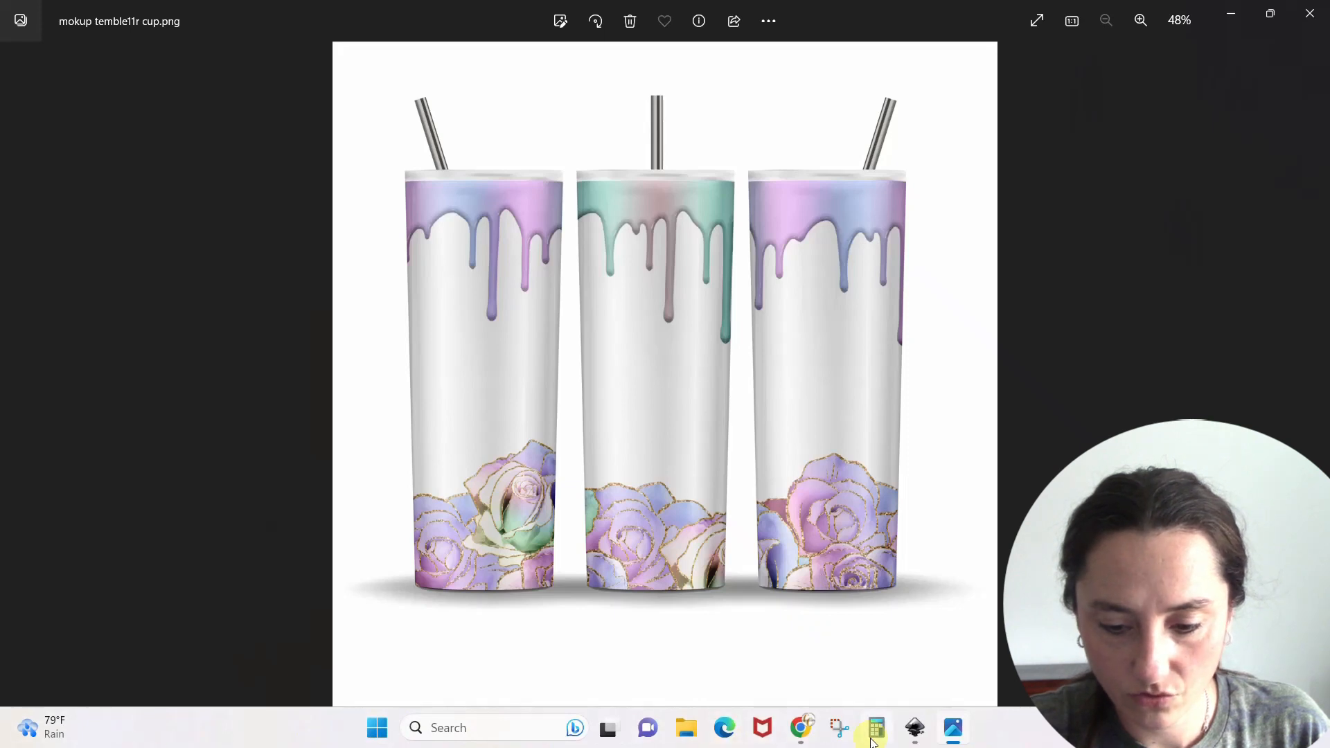
click(17, 374)
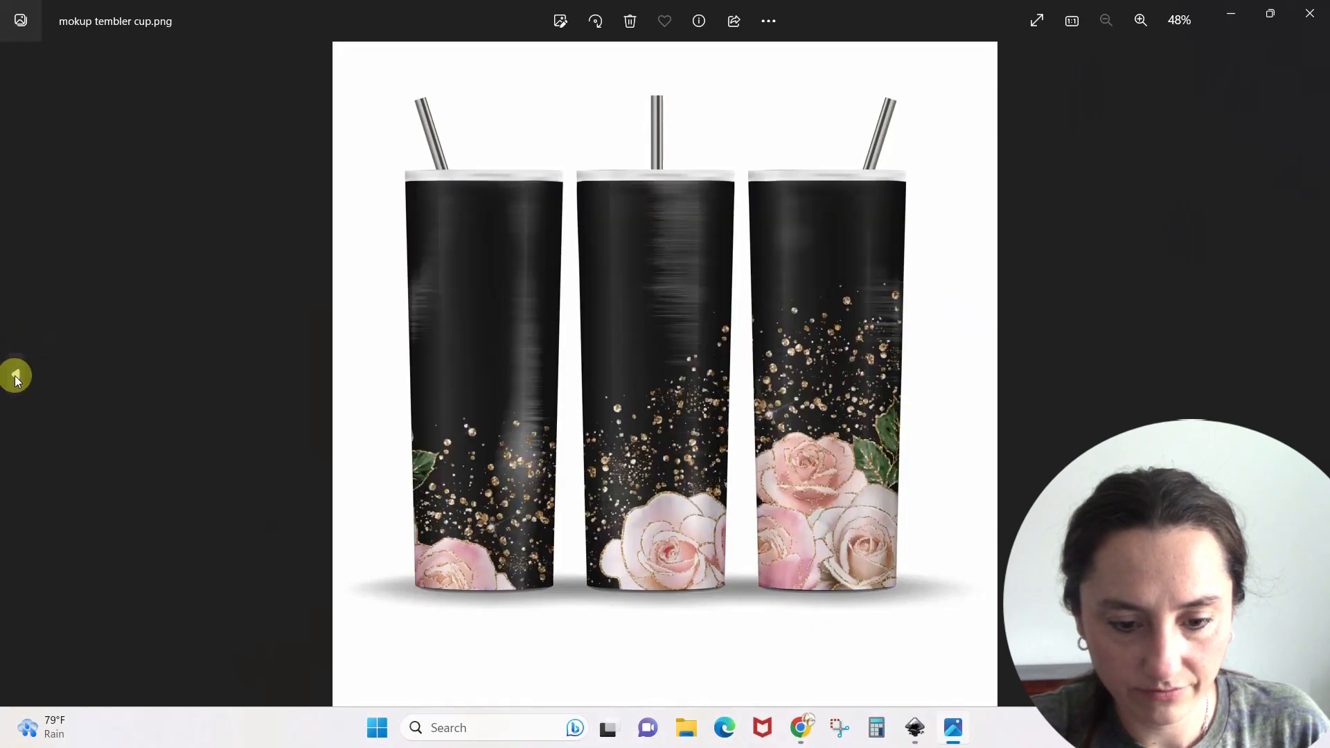
click(14, 376)
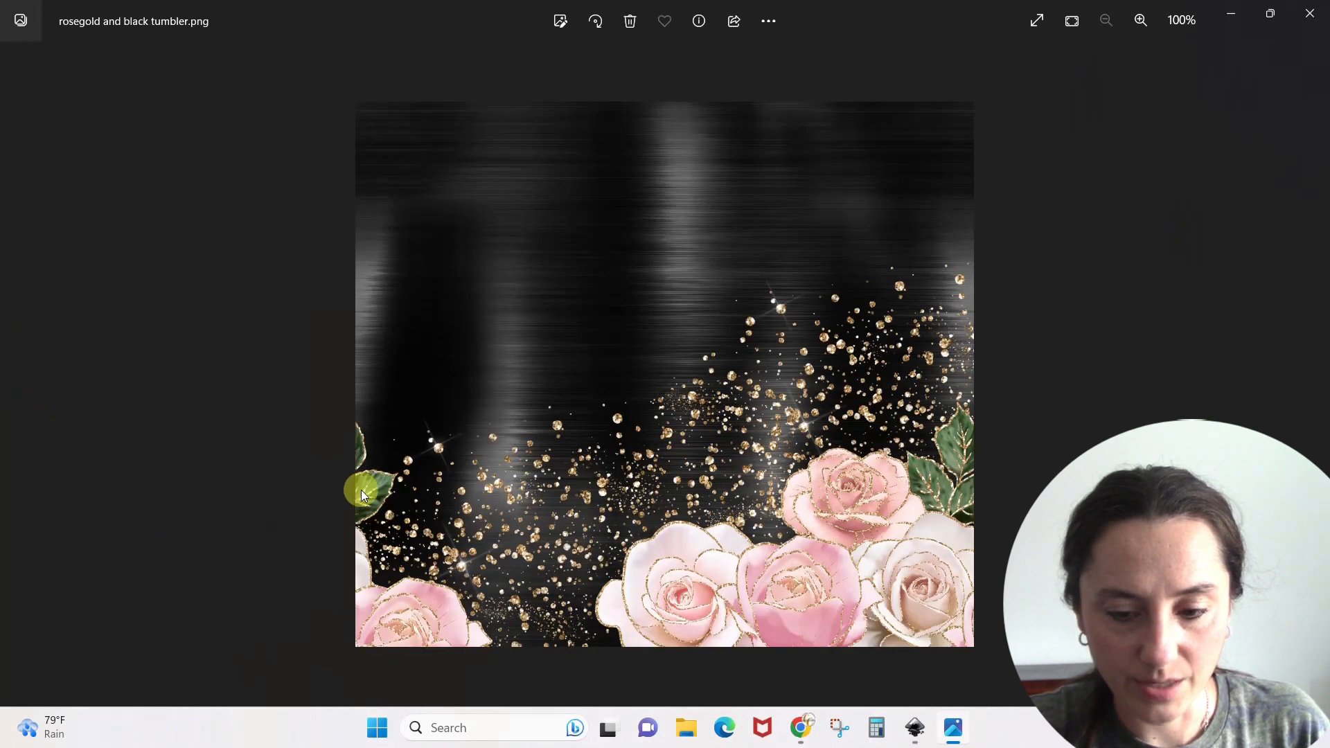
click(920, 736)
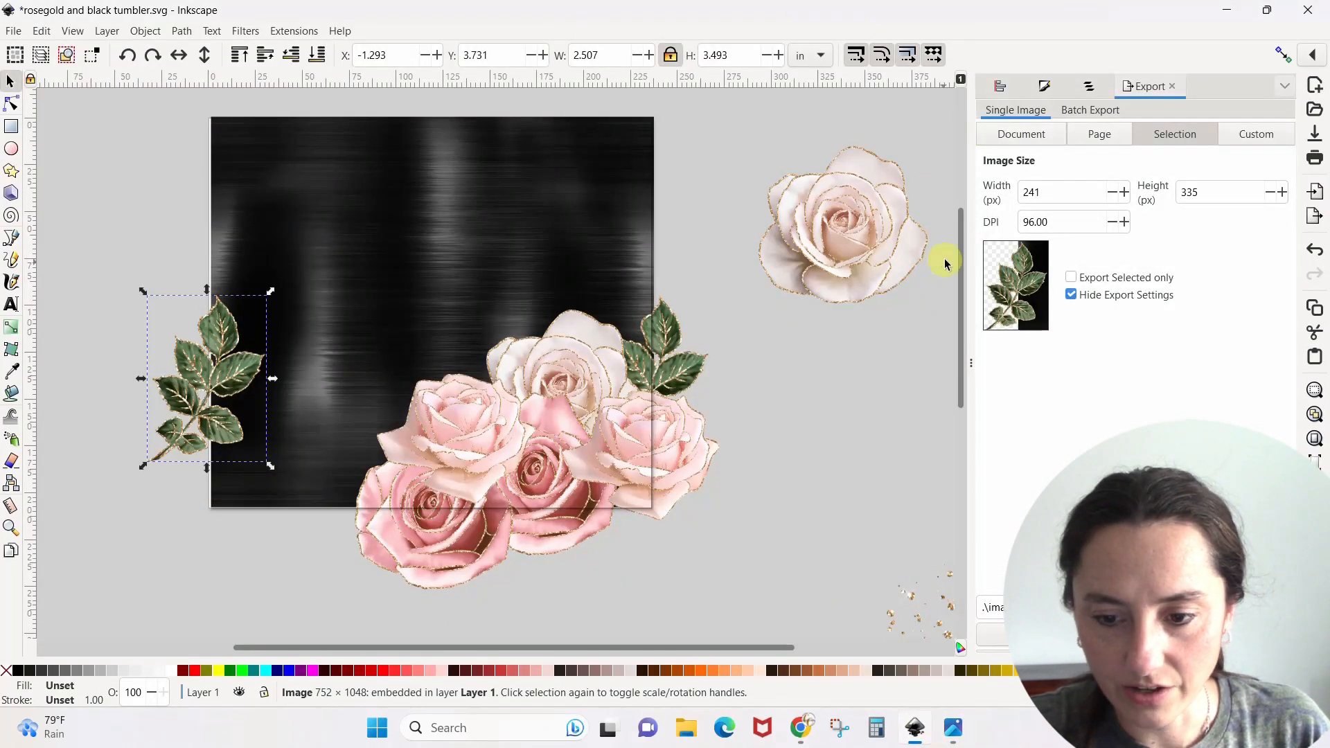
drag(961, 230, 967, 275)
scroll(989, 424, down, 5)
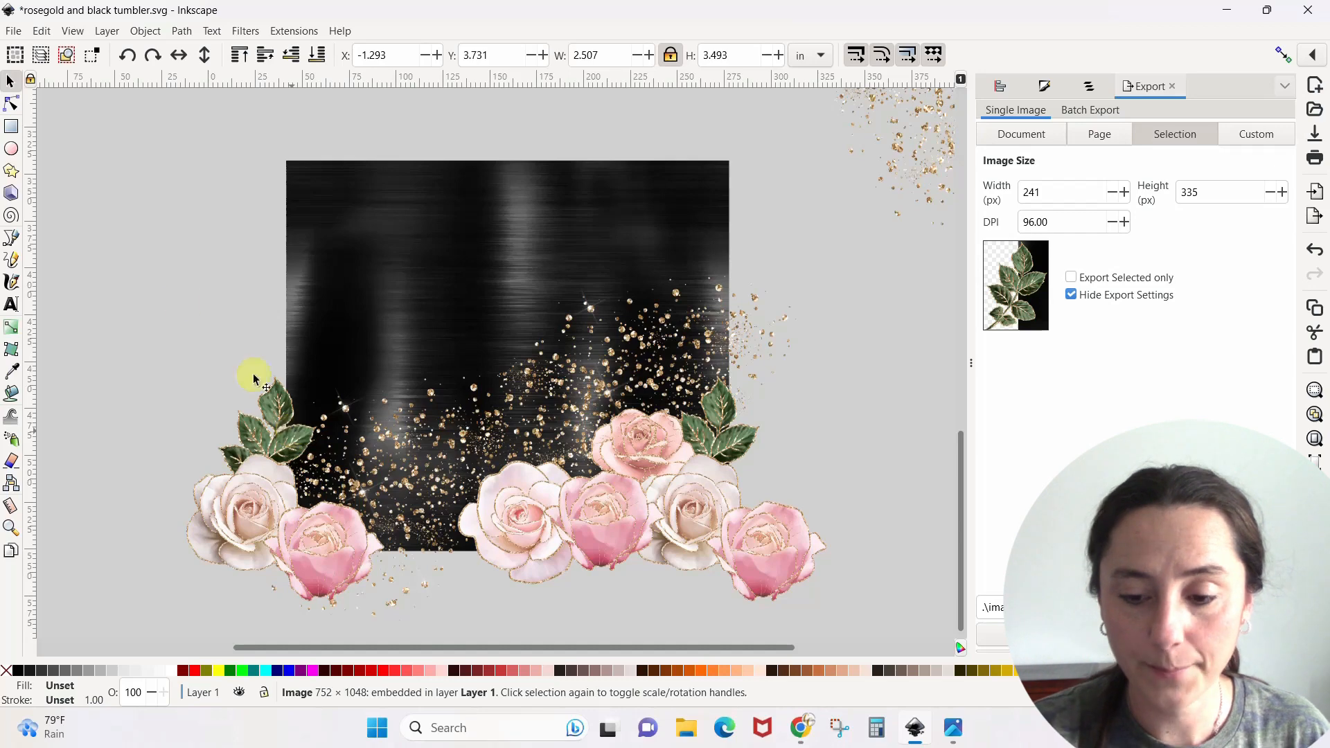
drag(959, 545, 936, 316)
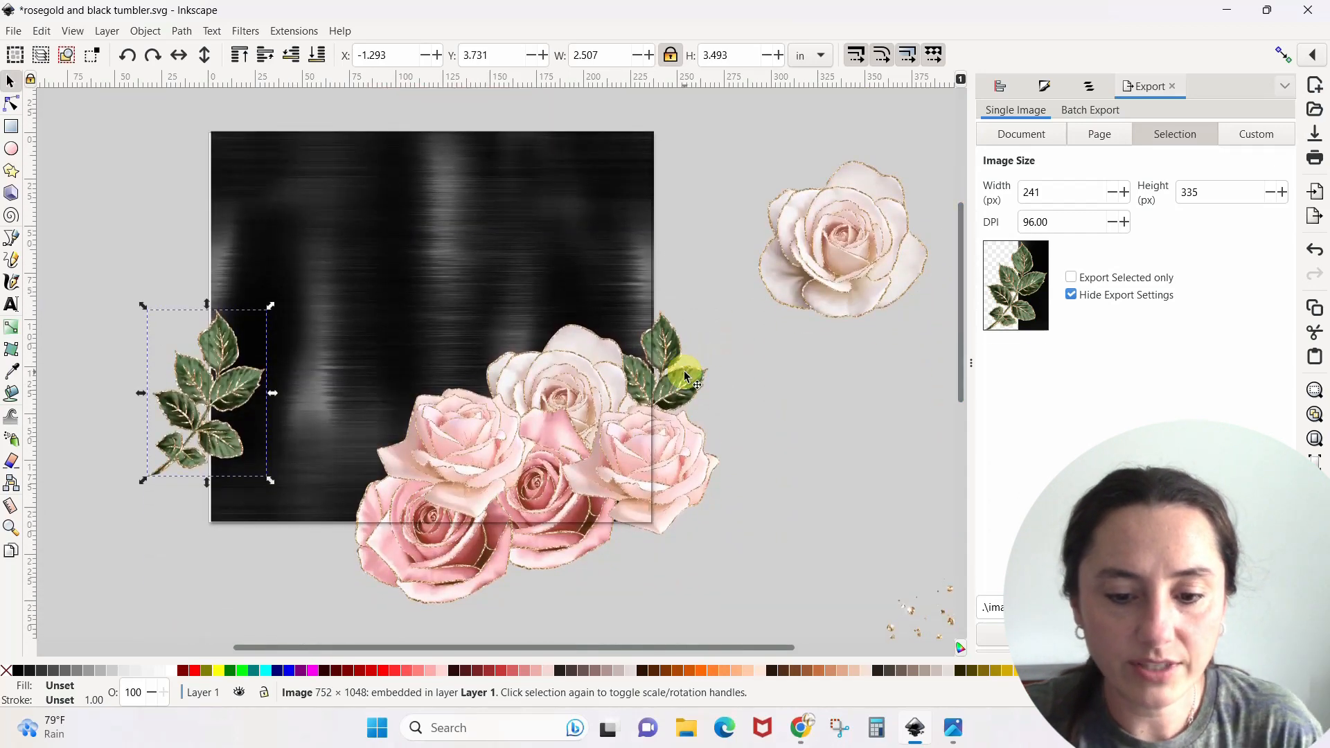
Duplicate the pale pink rose on the page's right edge and shift the copy horizontally to the left edge at X -1.900 in.
click(686, 469)
right_click(687, 469)
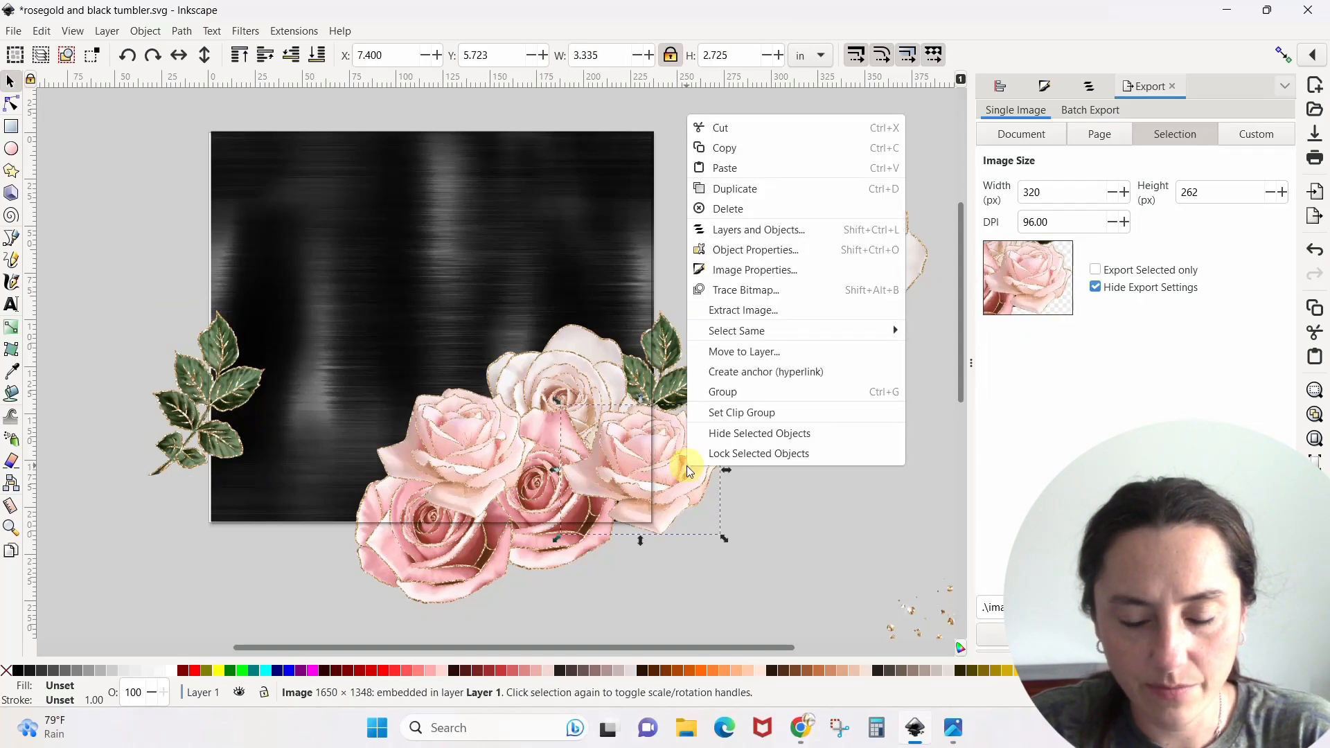
click(750, 191)
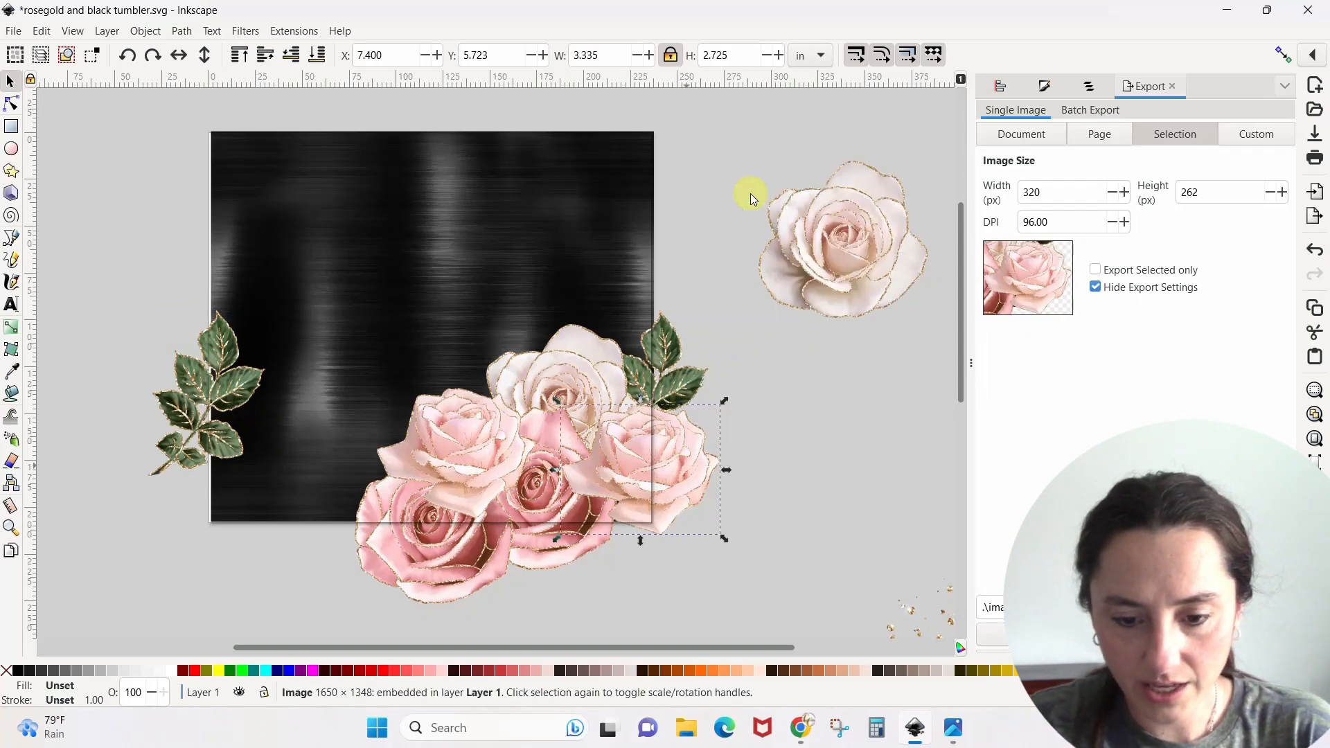
key(Left)
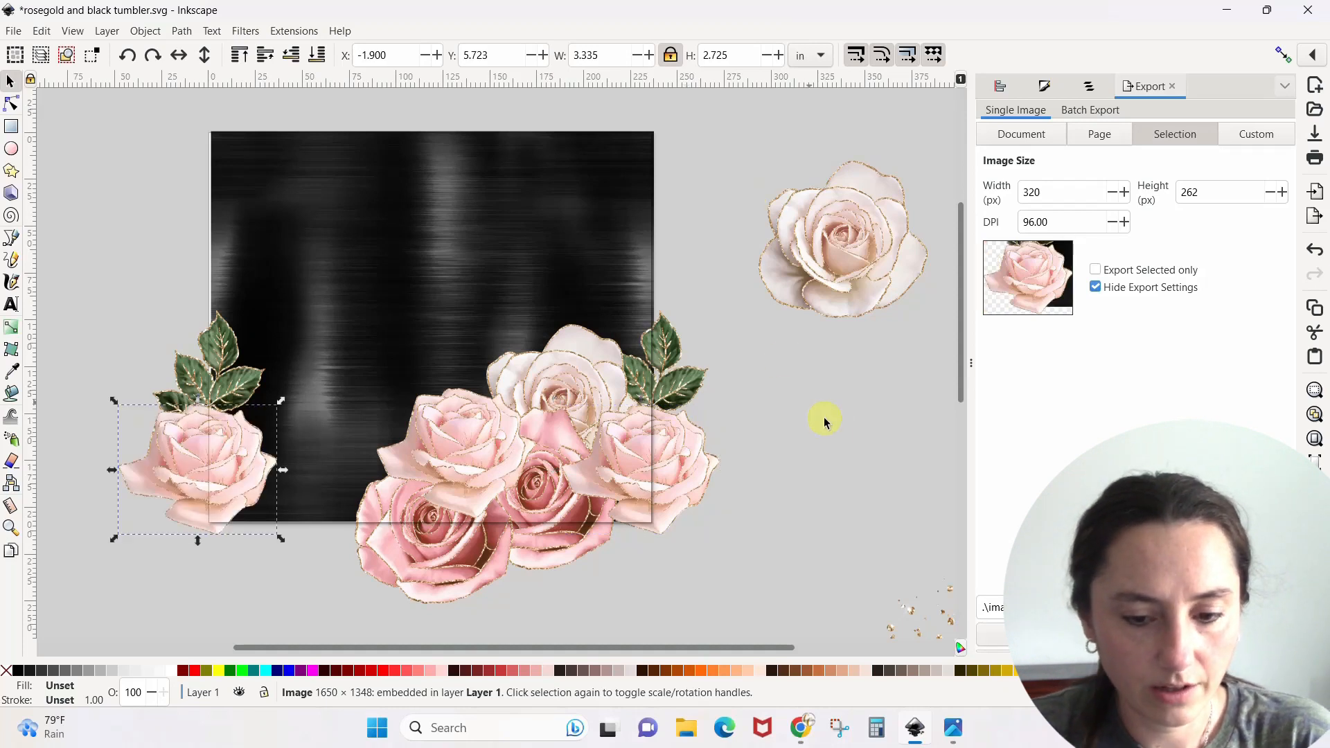
click(846, 453)
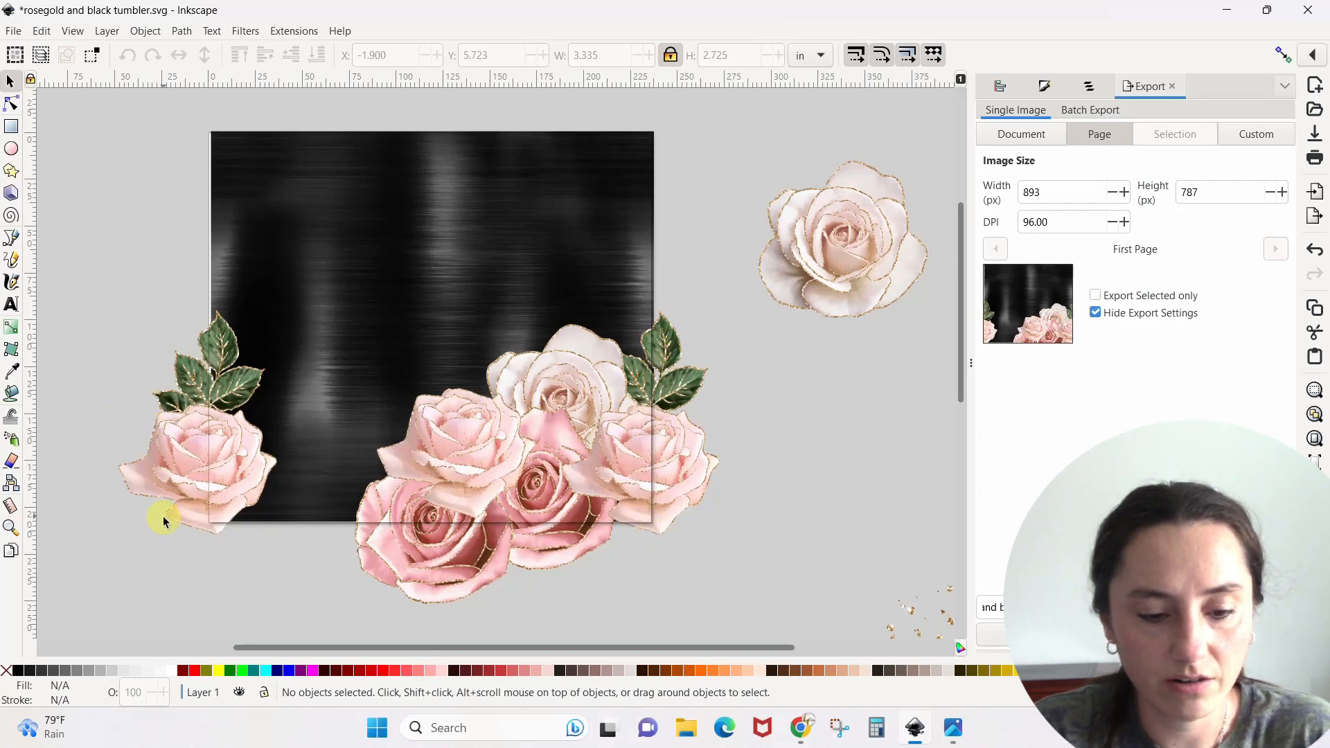
Delete all the roses and leaf sprigs arranged on the page, together with the black background.
click(230, 469)
key(Delete)
click(311, 410)
key(Delete)
click(454, 489)
key(Delete)
click(428, 558)
key(Delete)
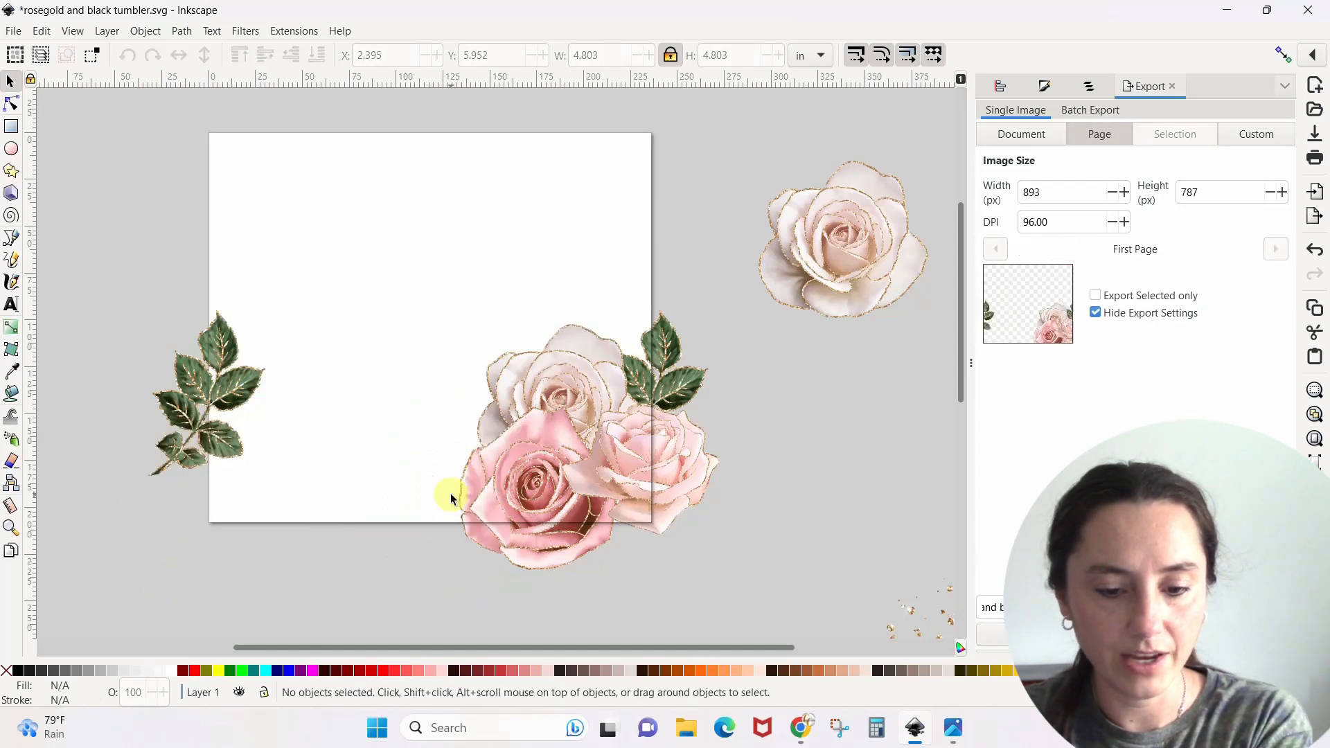
click(585, 475)
key(Delete)
click(668, 422)
key(Delete)
click(593, 392)
key(Delete)
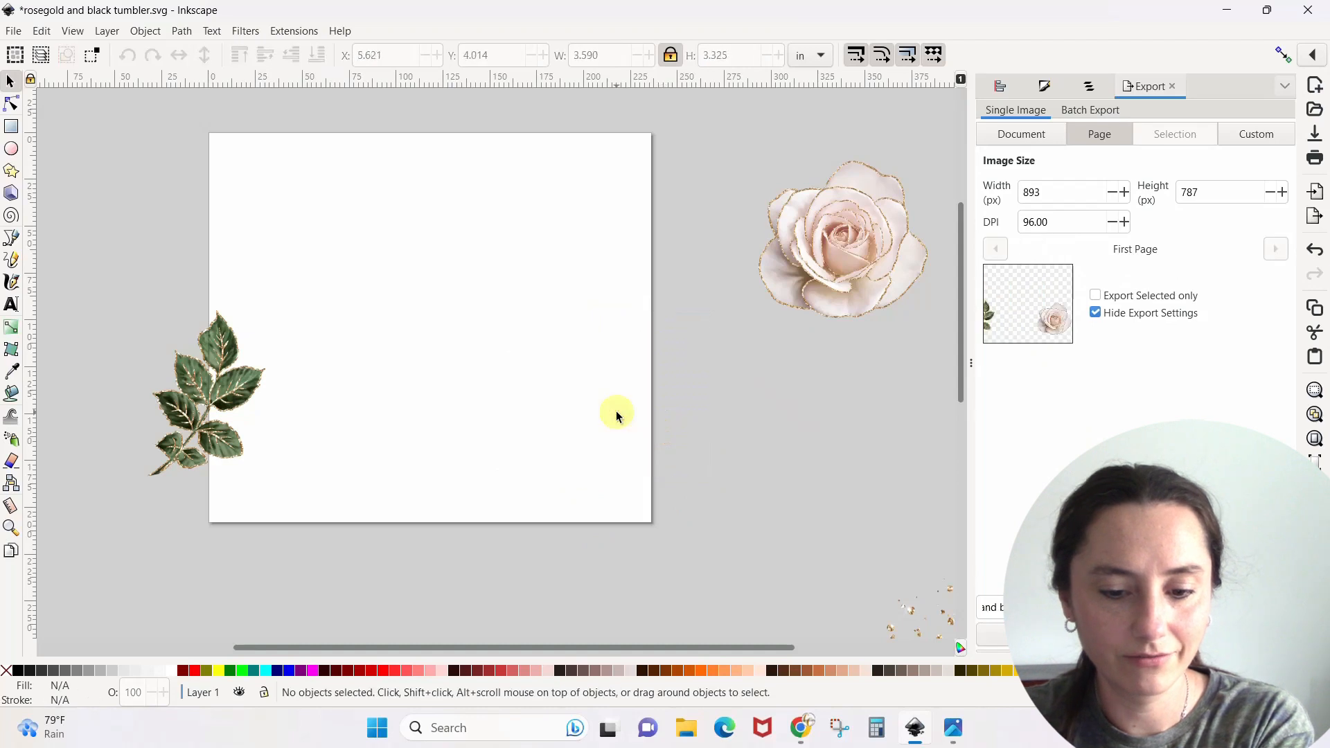
click(216, 377)
key(Delete)
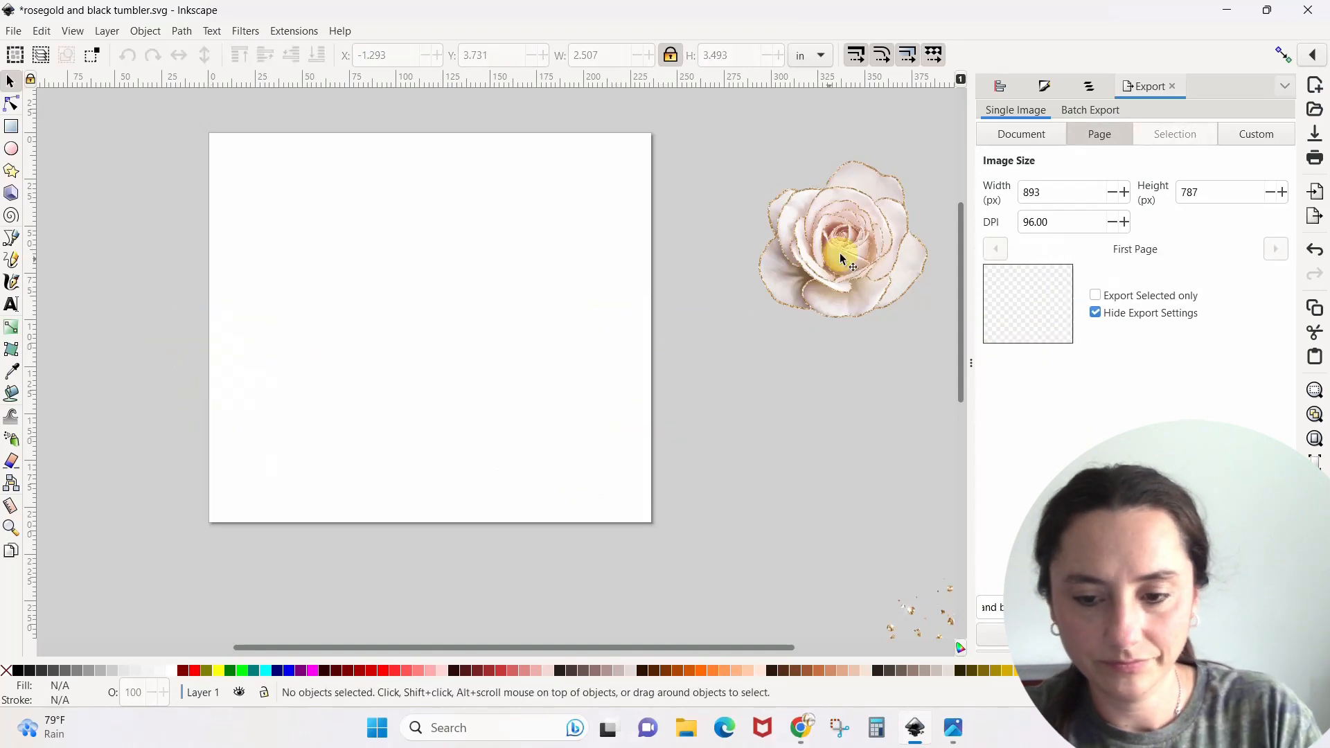
Duplicate the black background of the finished design below and place the copy over the blank page.
drag(961, 239, 964, 371)
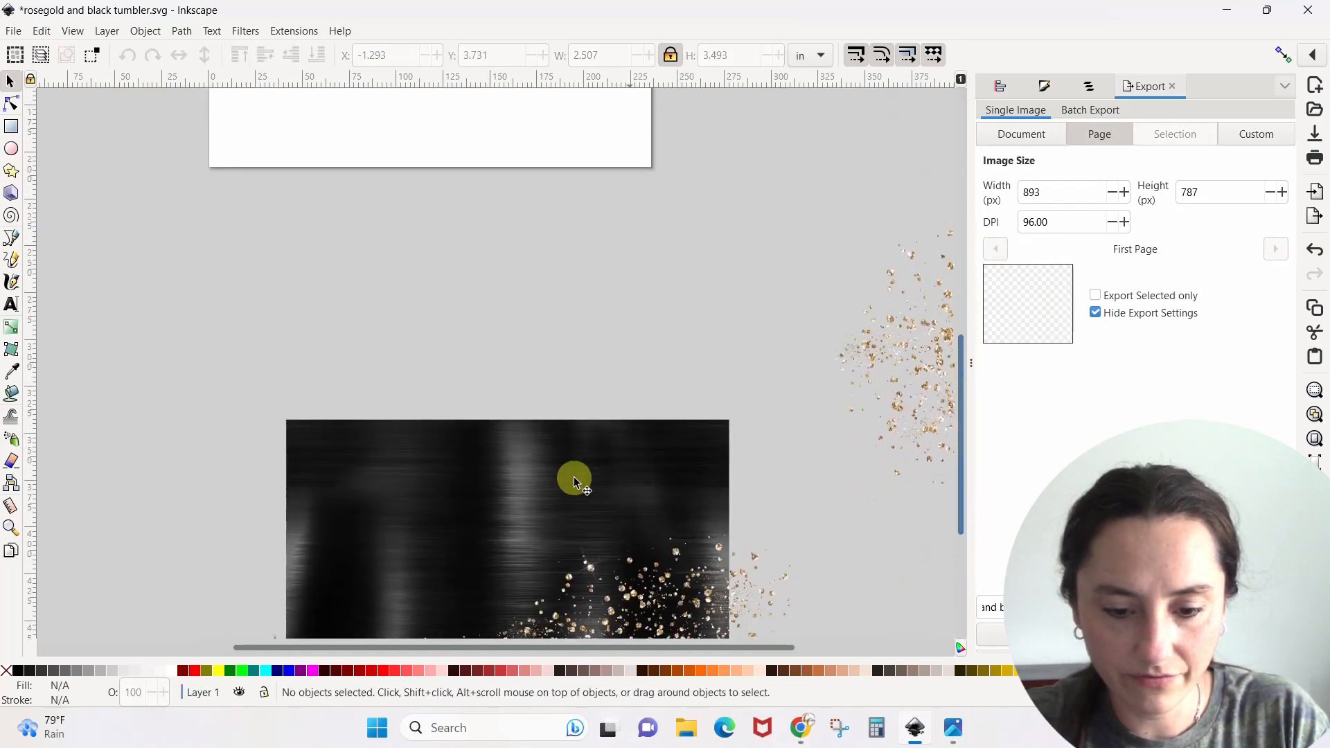
click(526, 496)
double_click(504, 489)
click(504, 489)
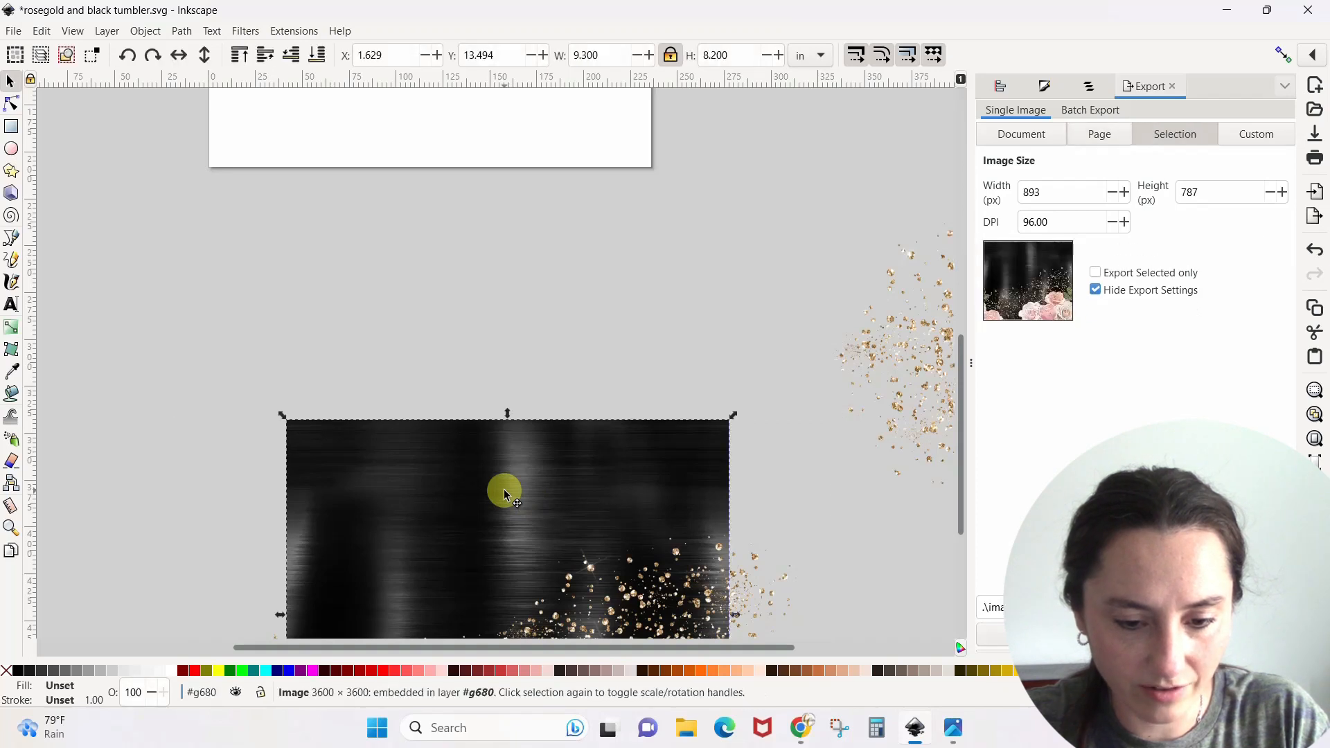
right_click(504, 488)
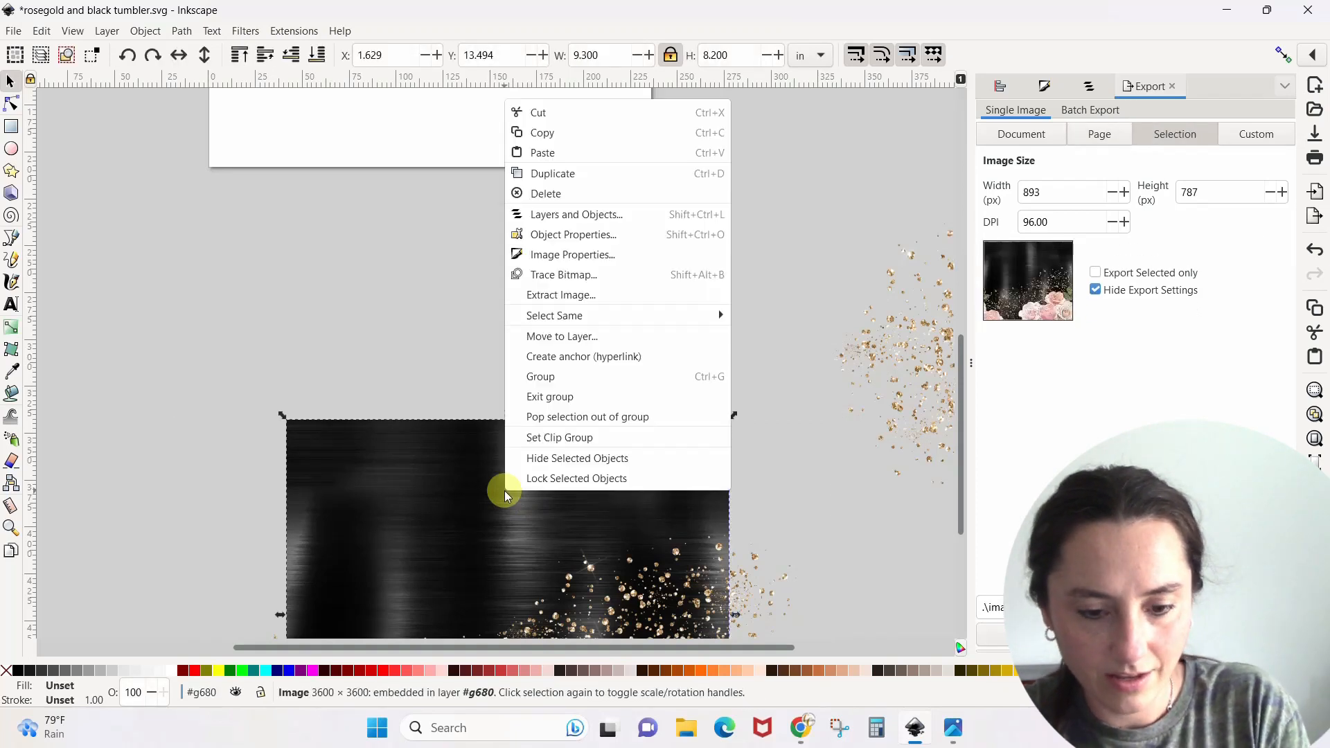
click(581, 172)
drag(611, 569, 534, 238)
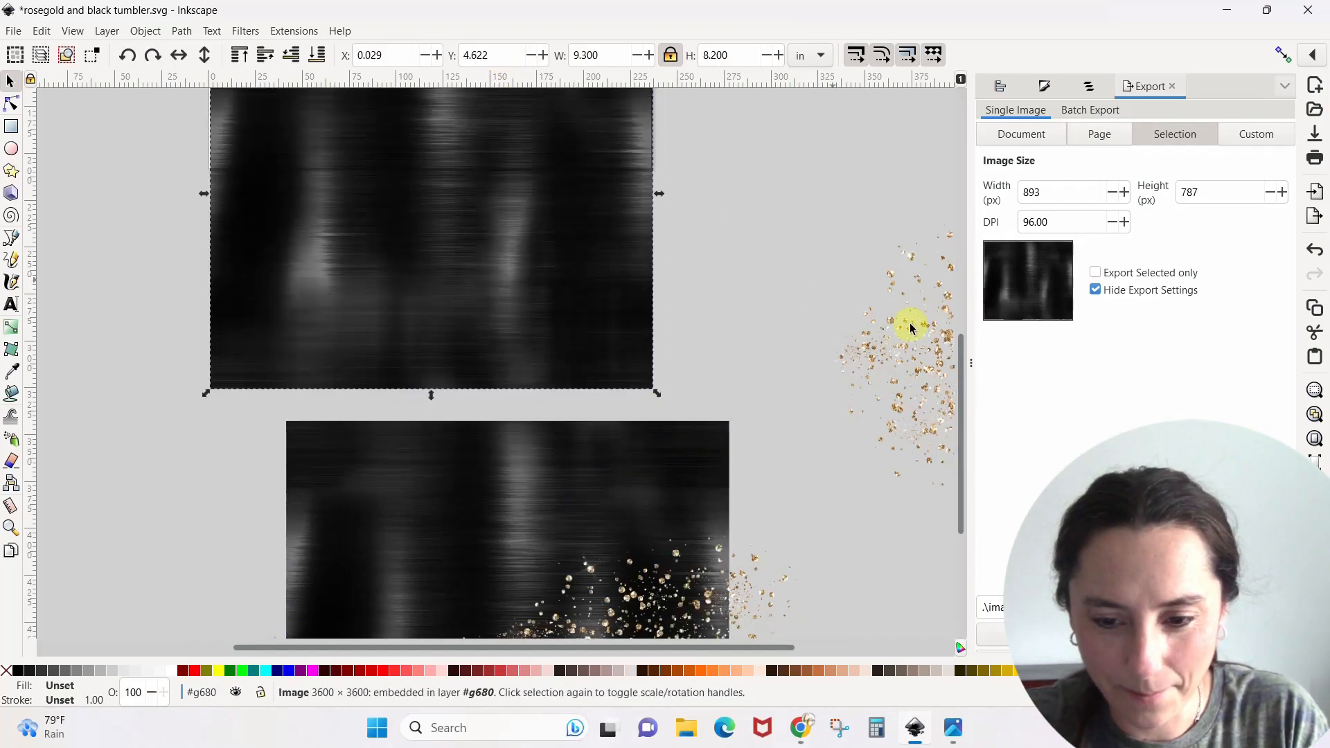
drag(960, 424, 953, 285)
drag(514, 469, 500, 250)
Move the spare cream rose to the page's lower left corner at about X -1.03, Y 5.11 in, and start a file import.
drag(787, 238, 237, 455)
scroll(237, 455, down, 3)
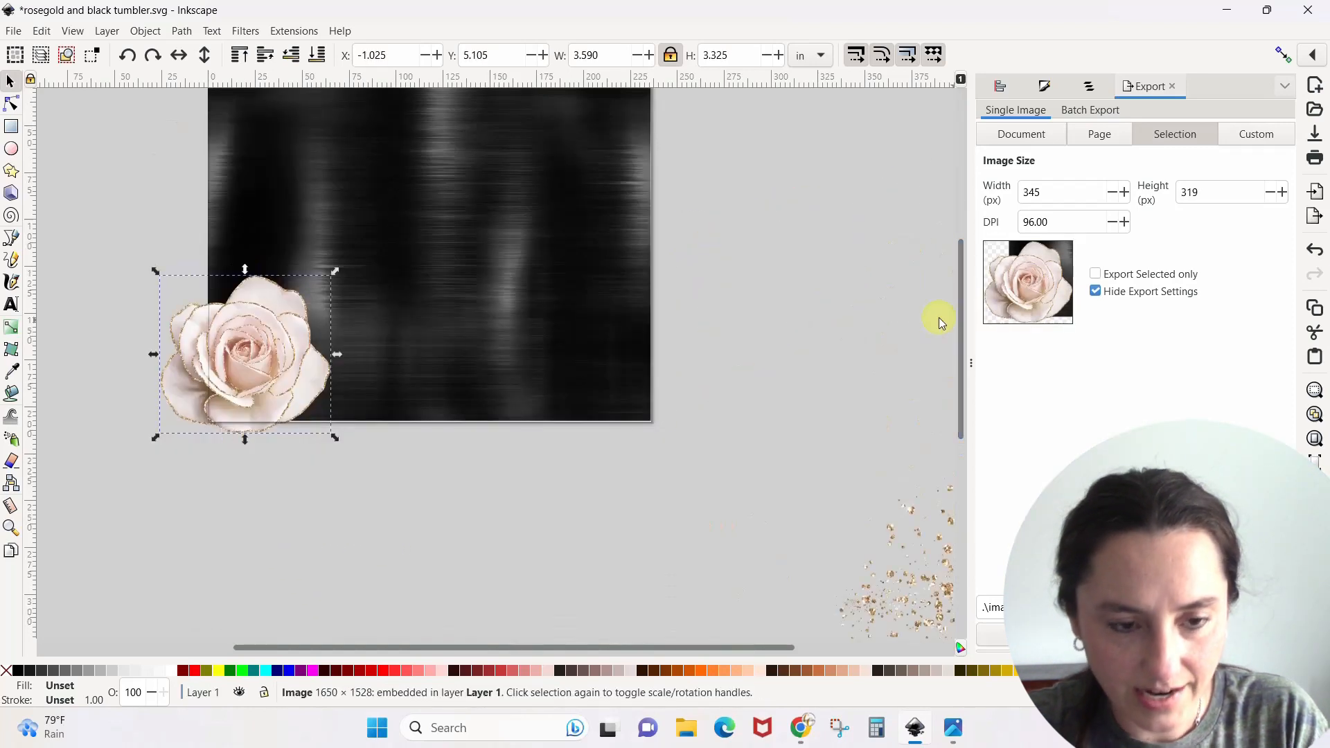
click(15, 33)
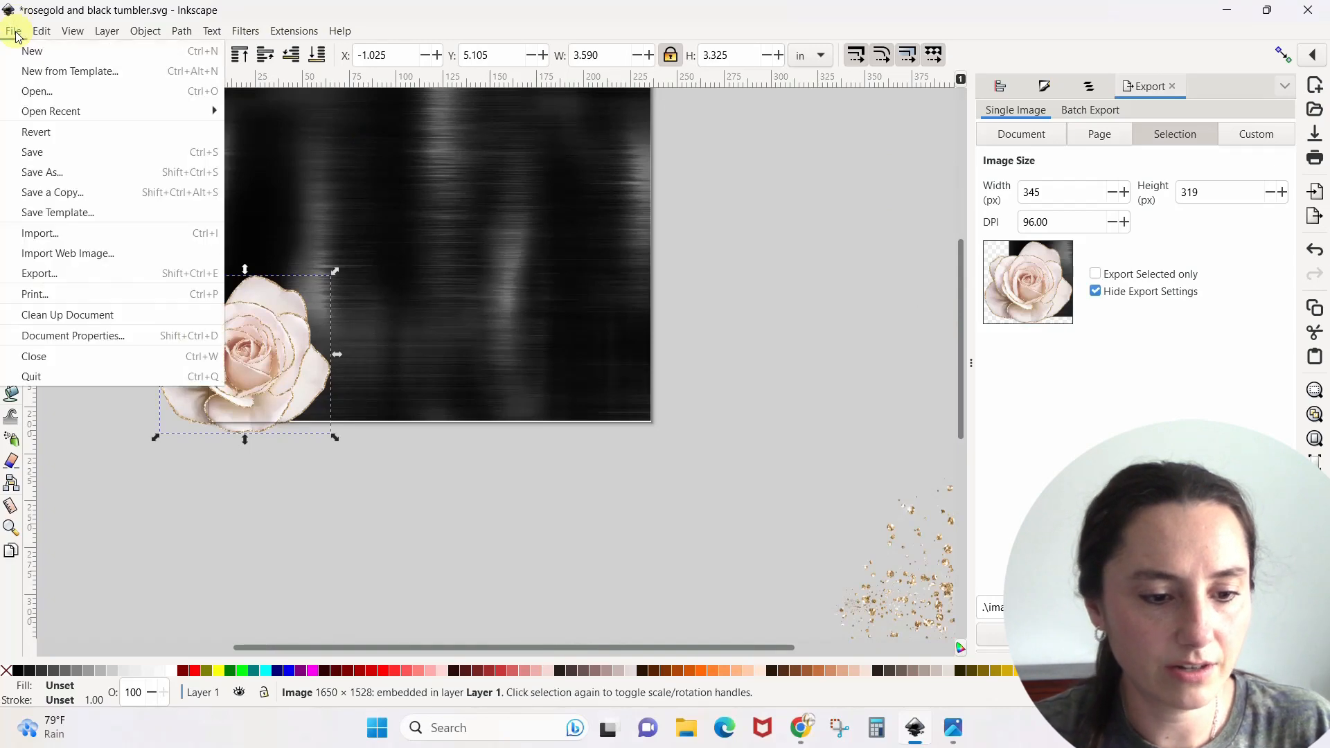
click(36, 234)
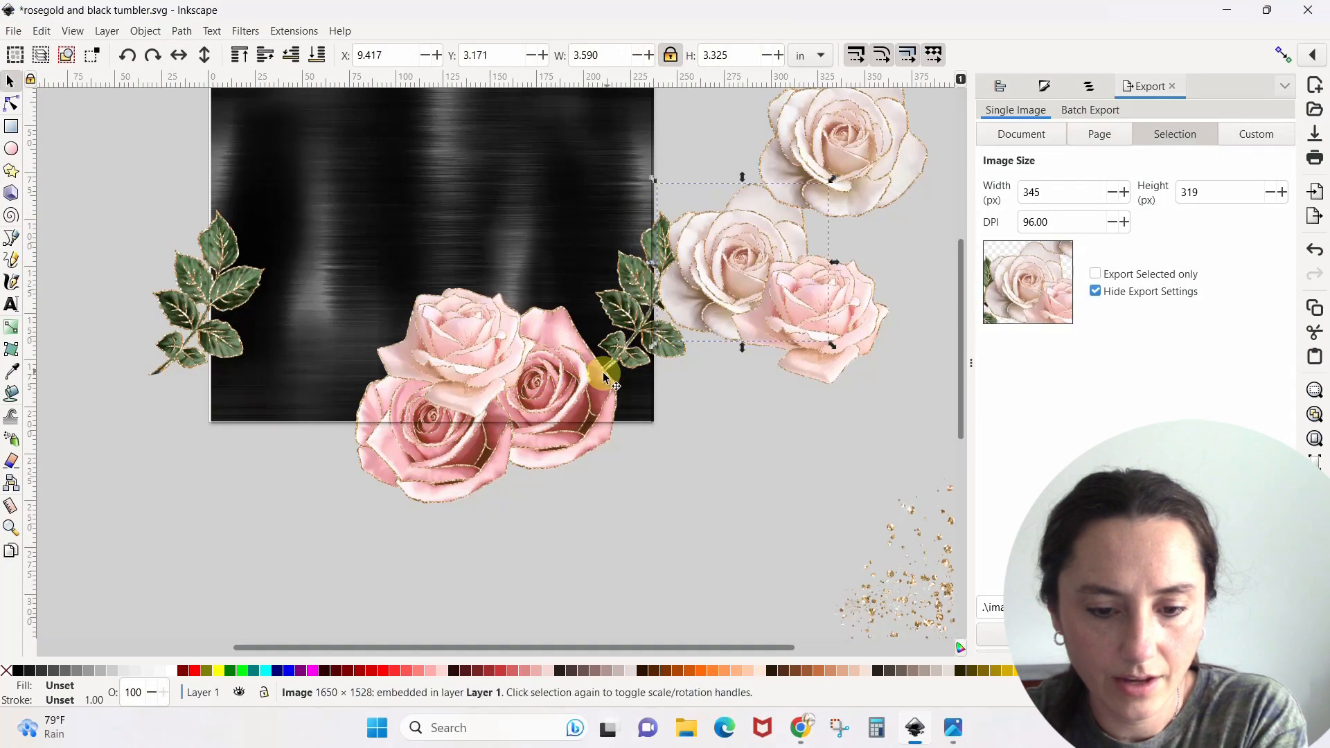
Move the remaining roses and both leaf sprigs off the background and gather them beside the page's right edge.
drag(602, 372, 823, 385)
drag(666, 336, 800, 302)
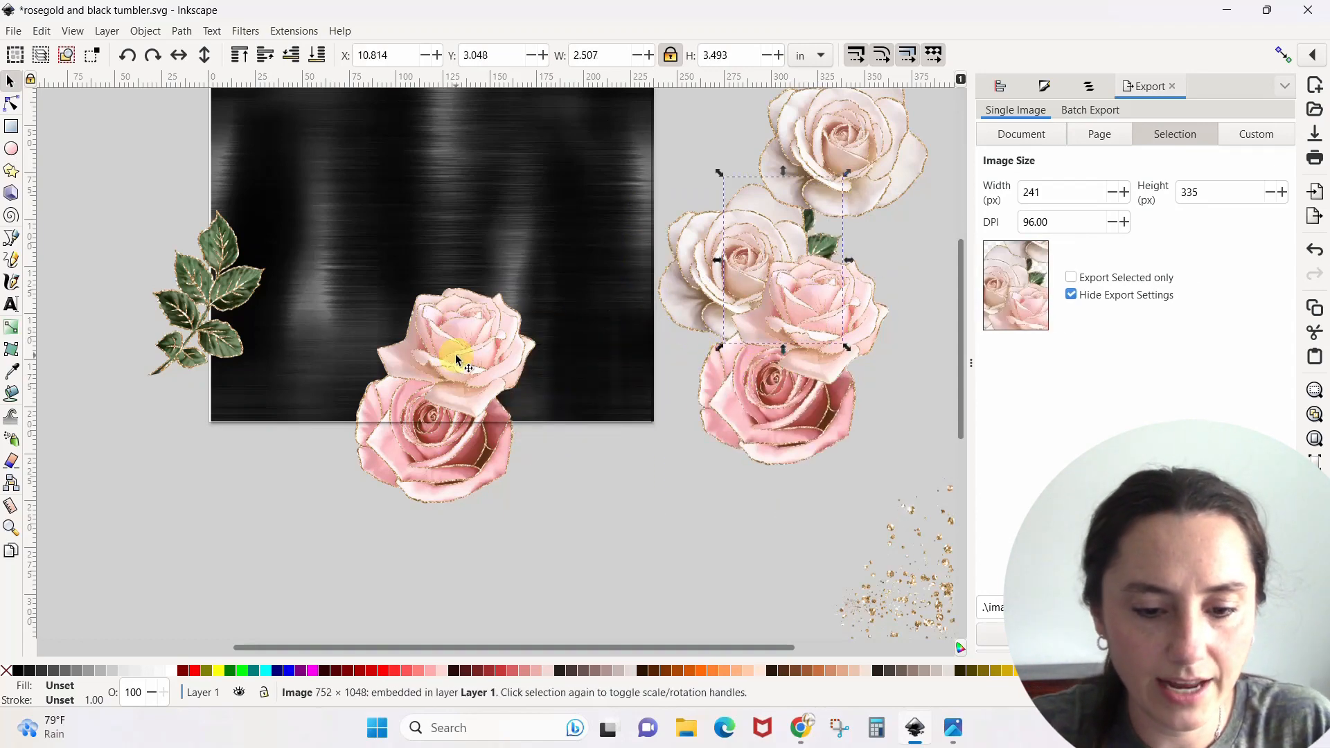
drag(455, 356, 685, 323)
drag(475, 425, 756, 398)
drag(291, 315, 874, 199)
drag(957, 348, 950, 300)
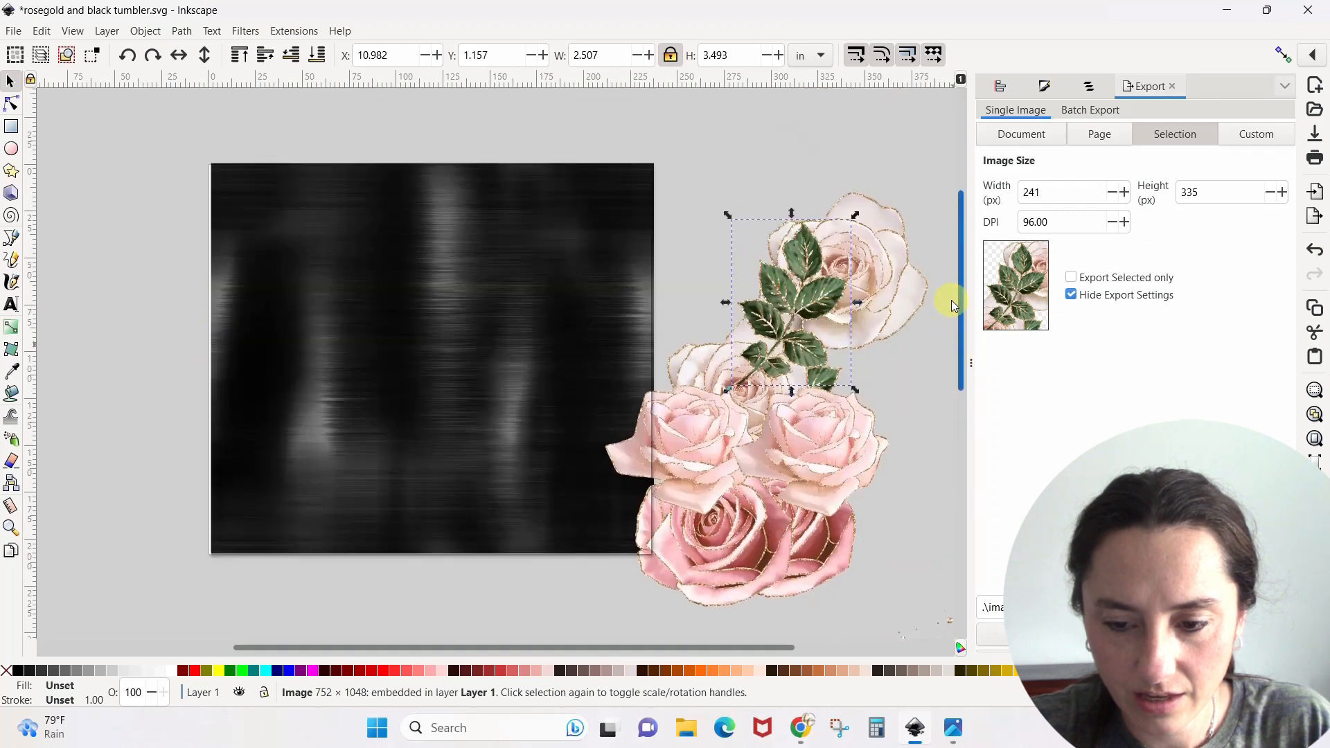
Cluster a deep pink, two cream and a pale pink rose at the page's lower left corner with a leaf sprig at about X 1.47, Y 3.54 in.
drag(761, 529, 271, 568)
drag(875, 236, 275, 385)
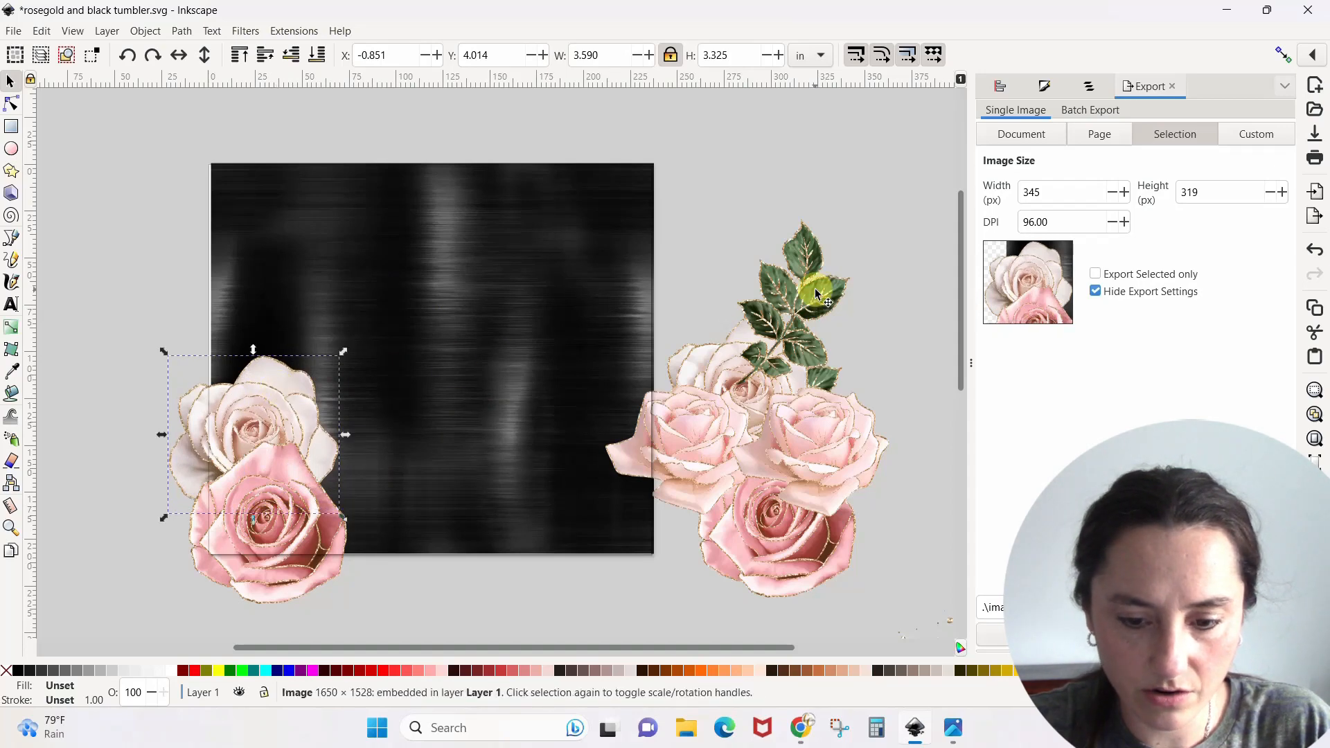
drag(704, 423, 389, 553)
drag(740, 405, 364, 493)
drag(736, 269, 282, 384)
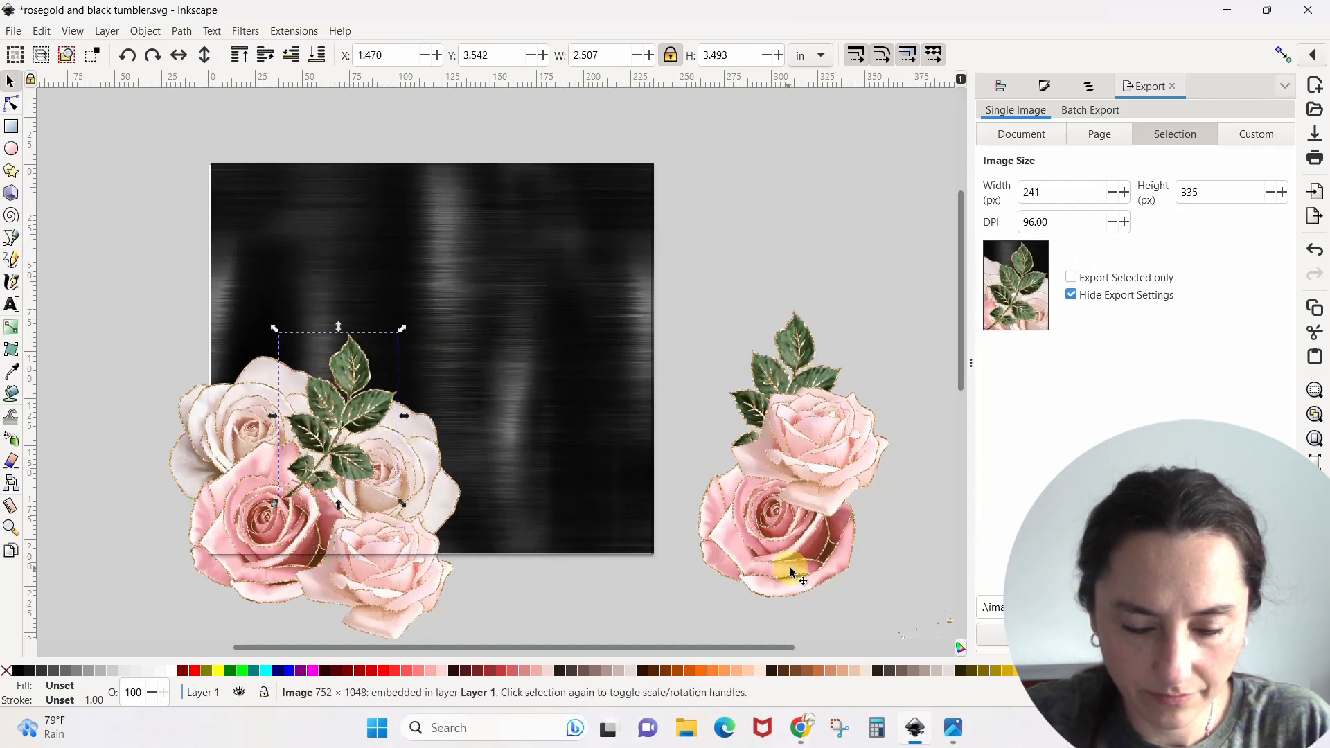
Spread out the spare roses beside the page: deep pink at about X 10.92, Y 4.99 in, pale pink at about X 10.80, Y 0.81 in.
drag(787, 564, 884, 547)
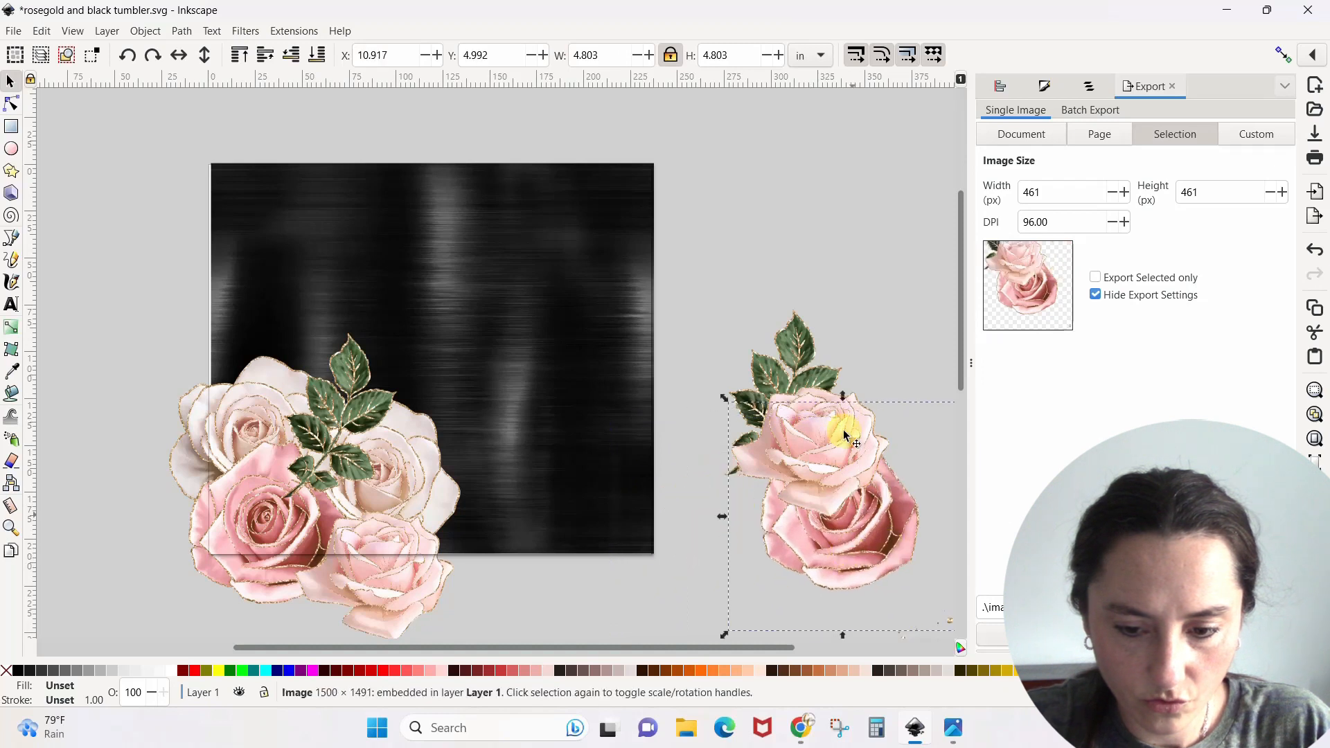
drag(842, 429, 804, 253)
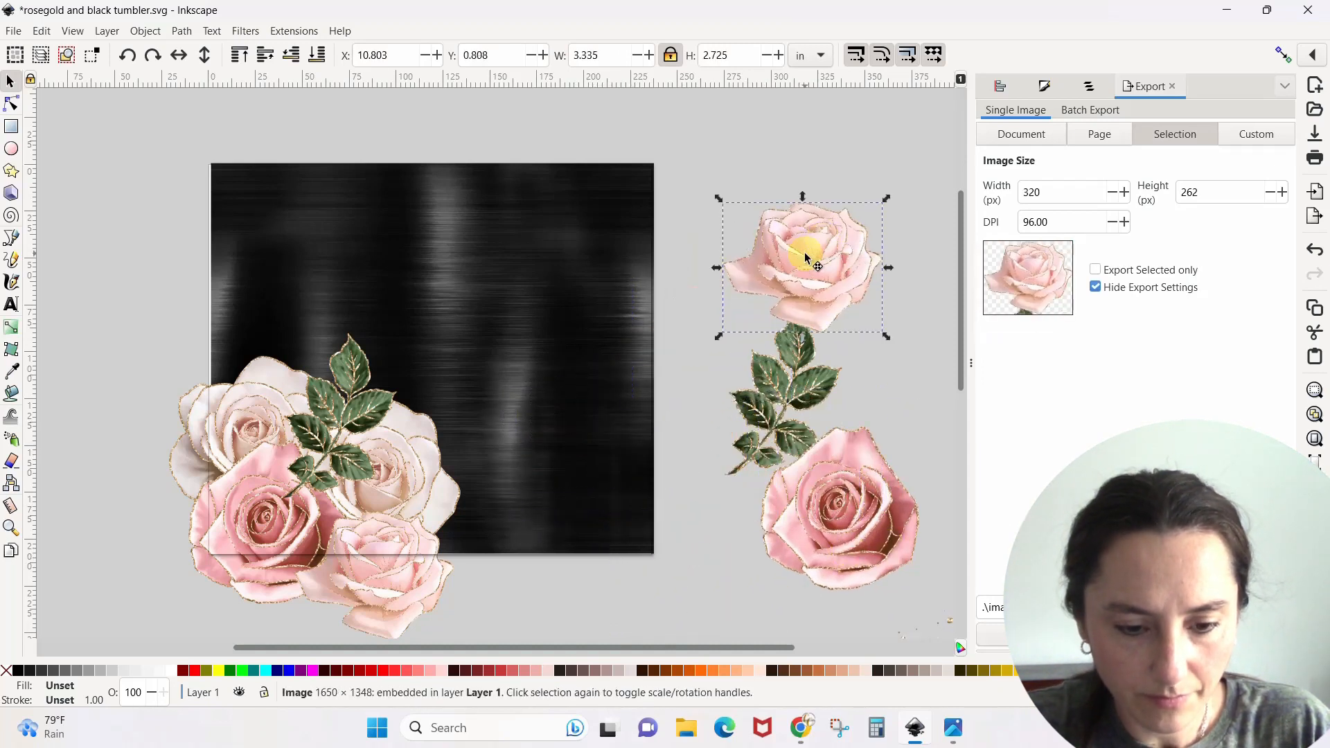
Lower the leaf sprig in the corner cluster behind the cream roses and the deep pink rose.
click(357, 385)
click(289, 58)
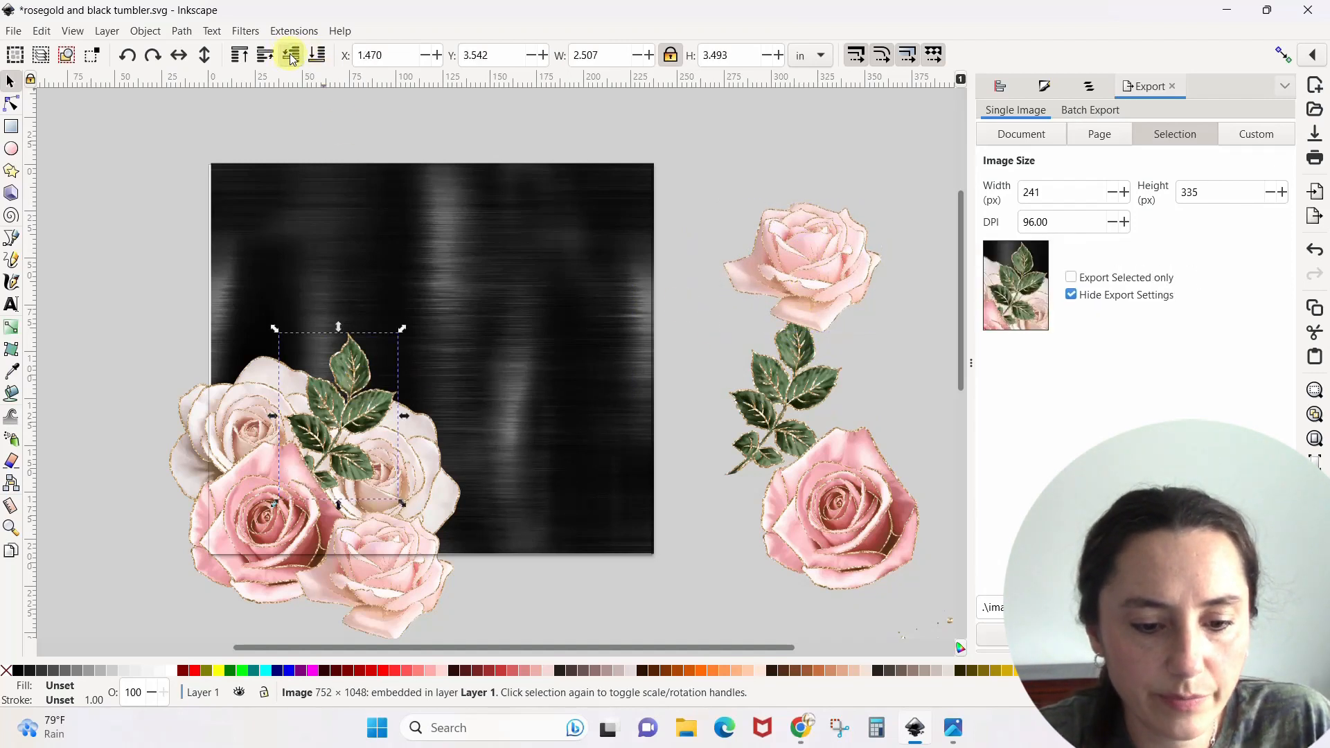
click(290, 59)
click(291, 59)
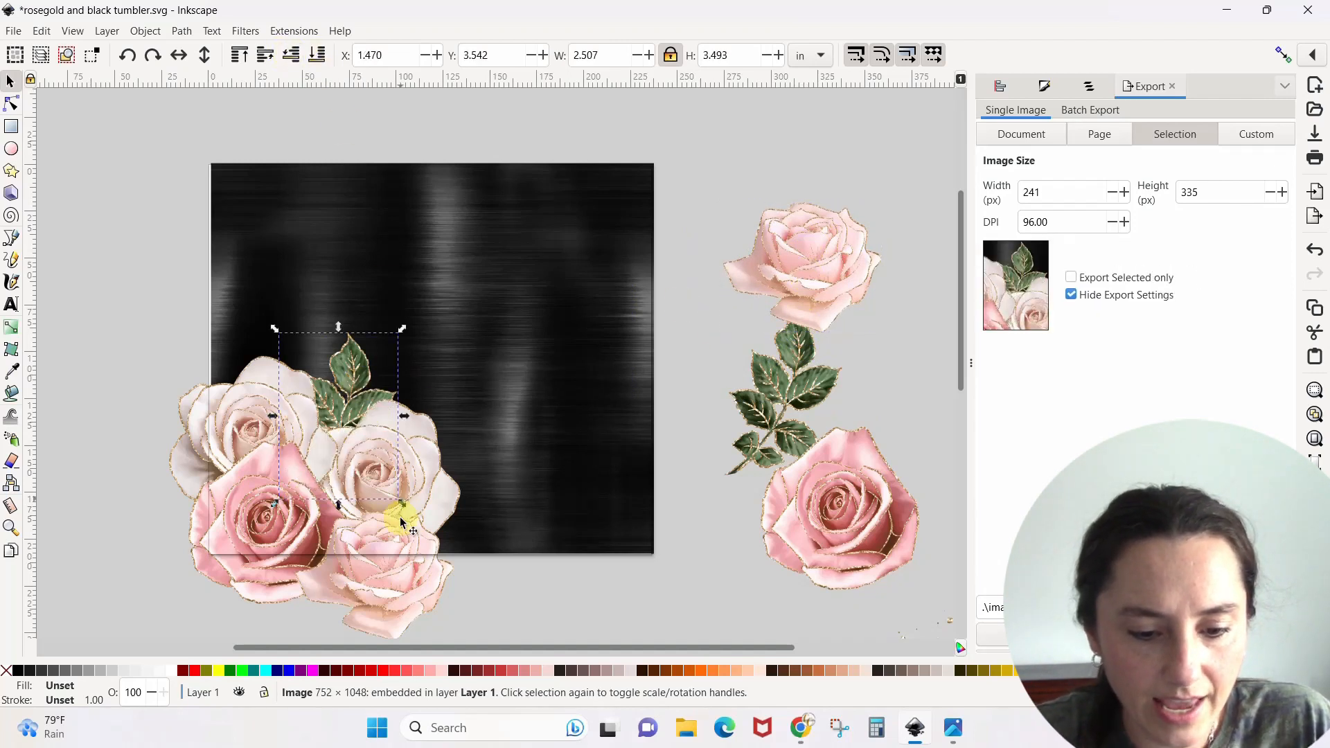
click(727, 543)
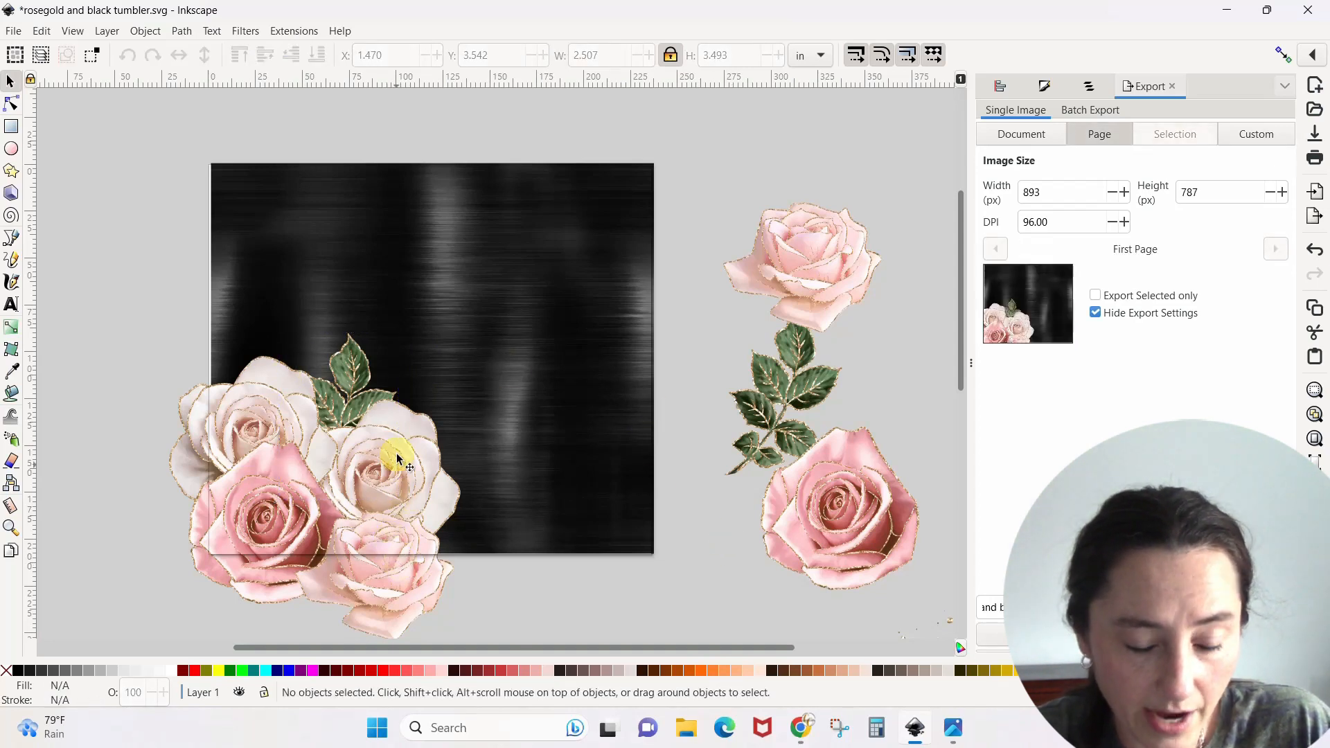
Restack the cluster's pale pink rose just above the background, behind the neighbouring cream and deep pink roses.
click(366, 605)
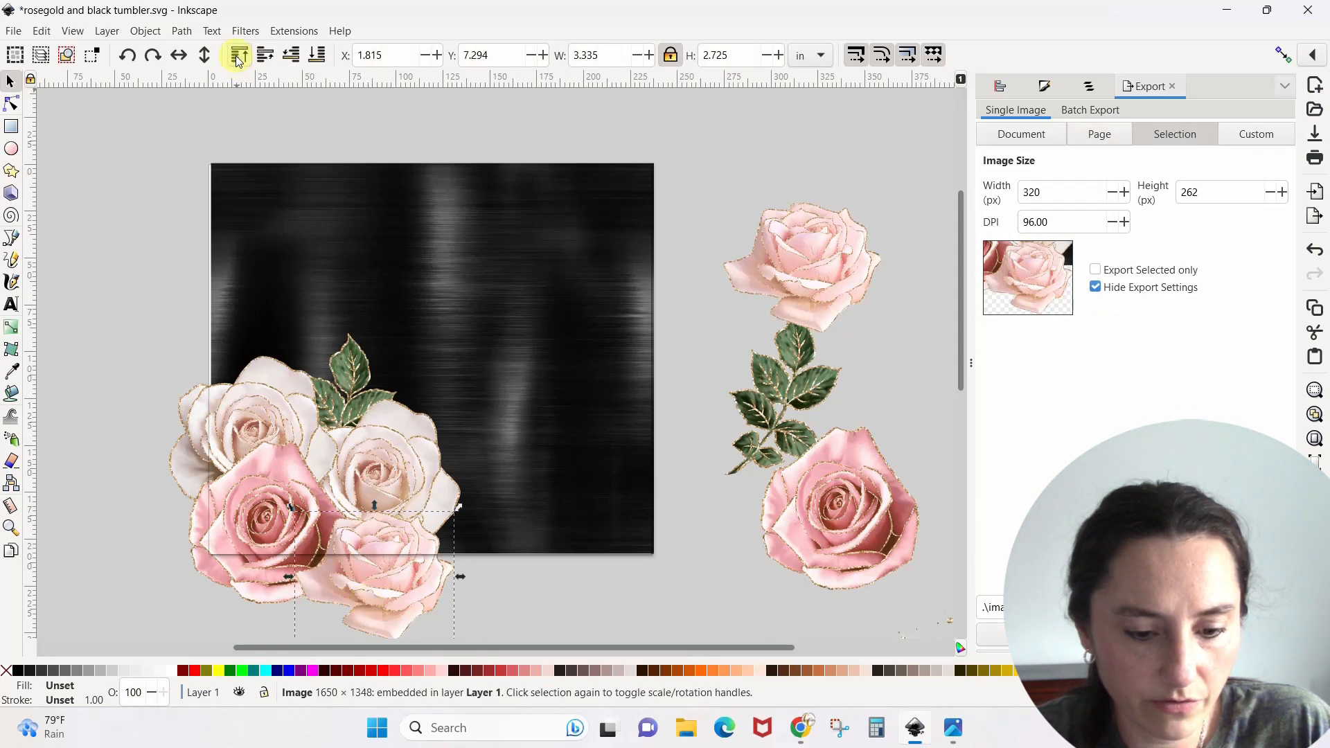
click(319, 58)
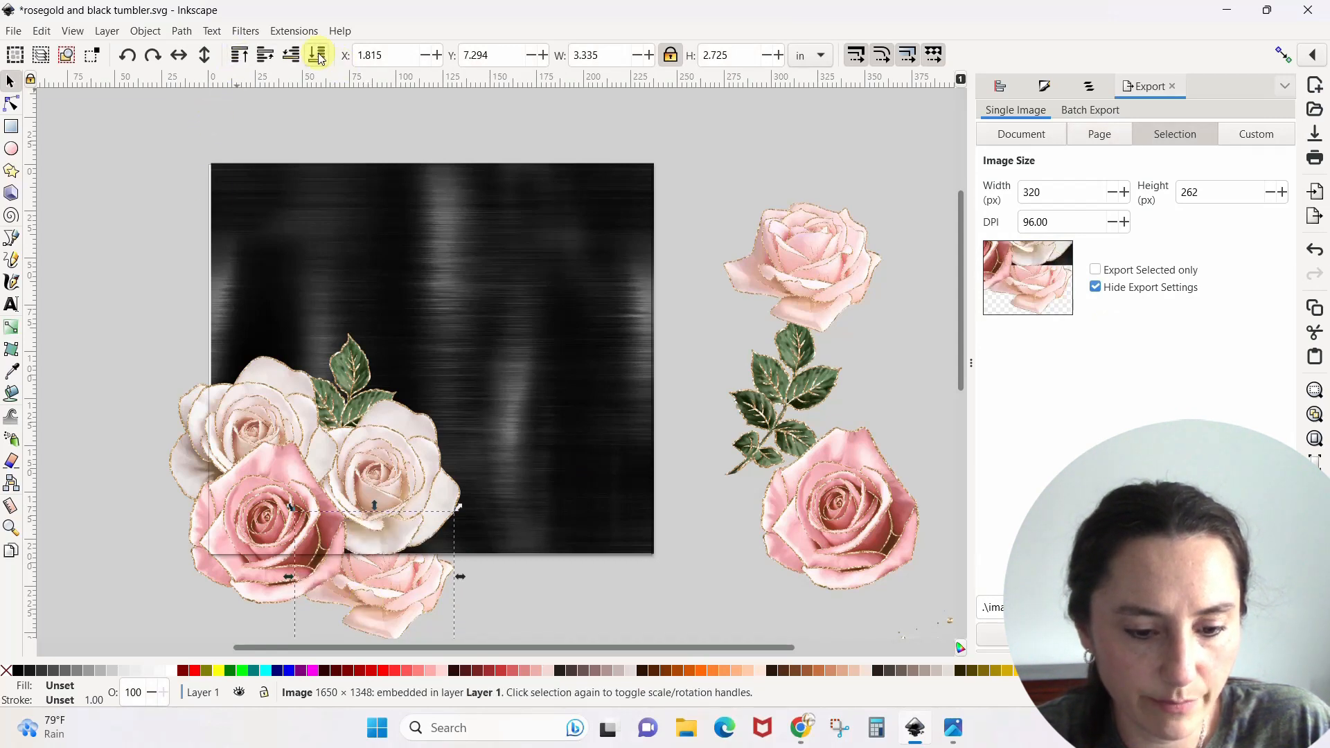
click(270, 64)
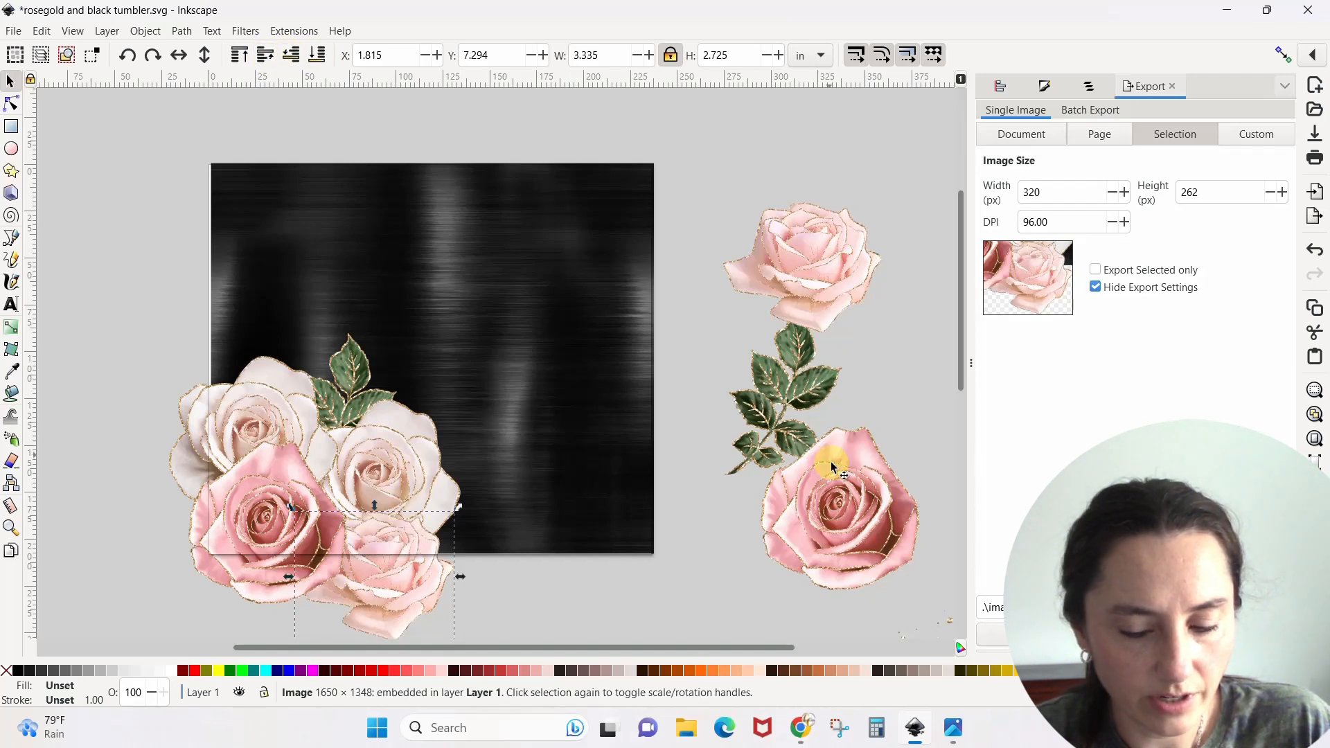
click(760, 582)
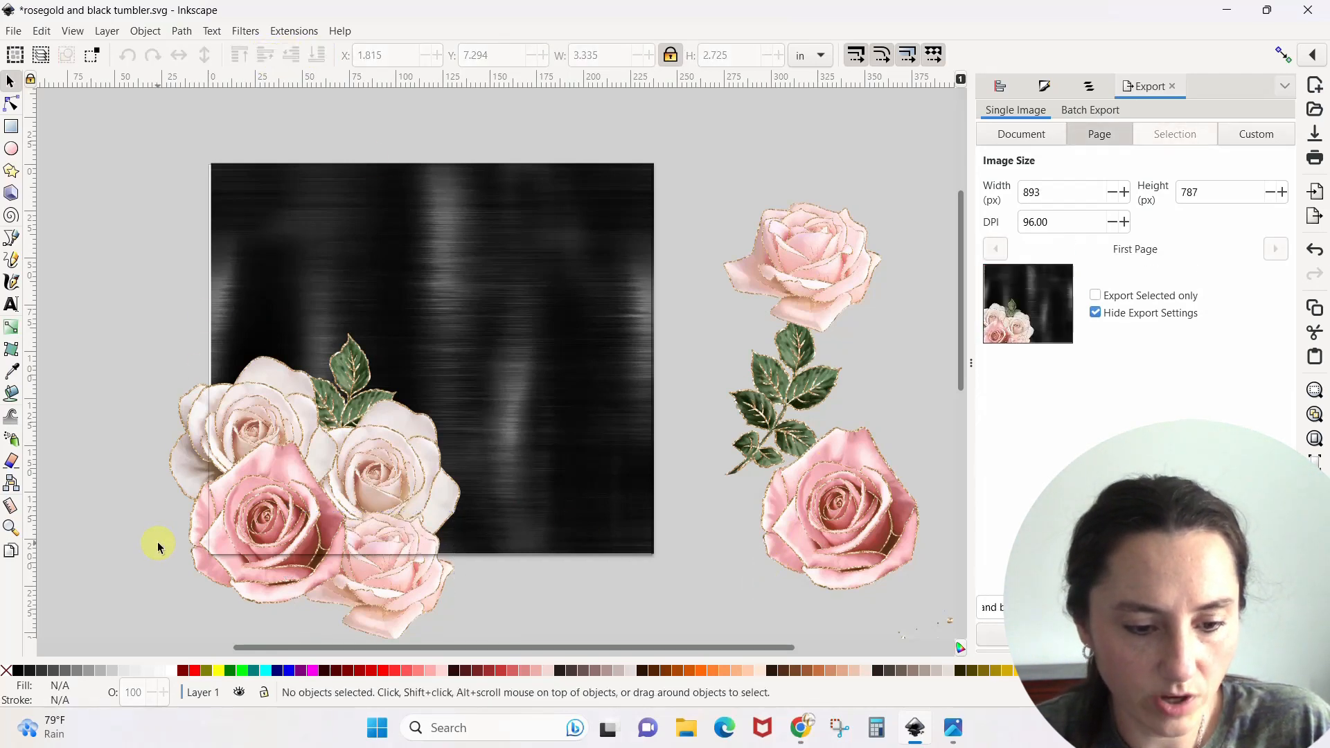
Duplicate the cream rose overlapping the page's left edge and shift the copy horizontally to X 8.449 in, across the right edge.
click(187, 414)
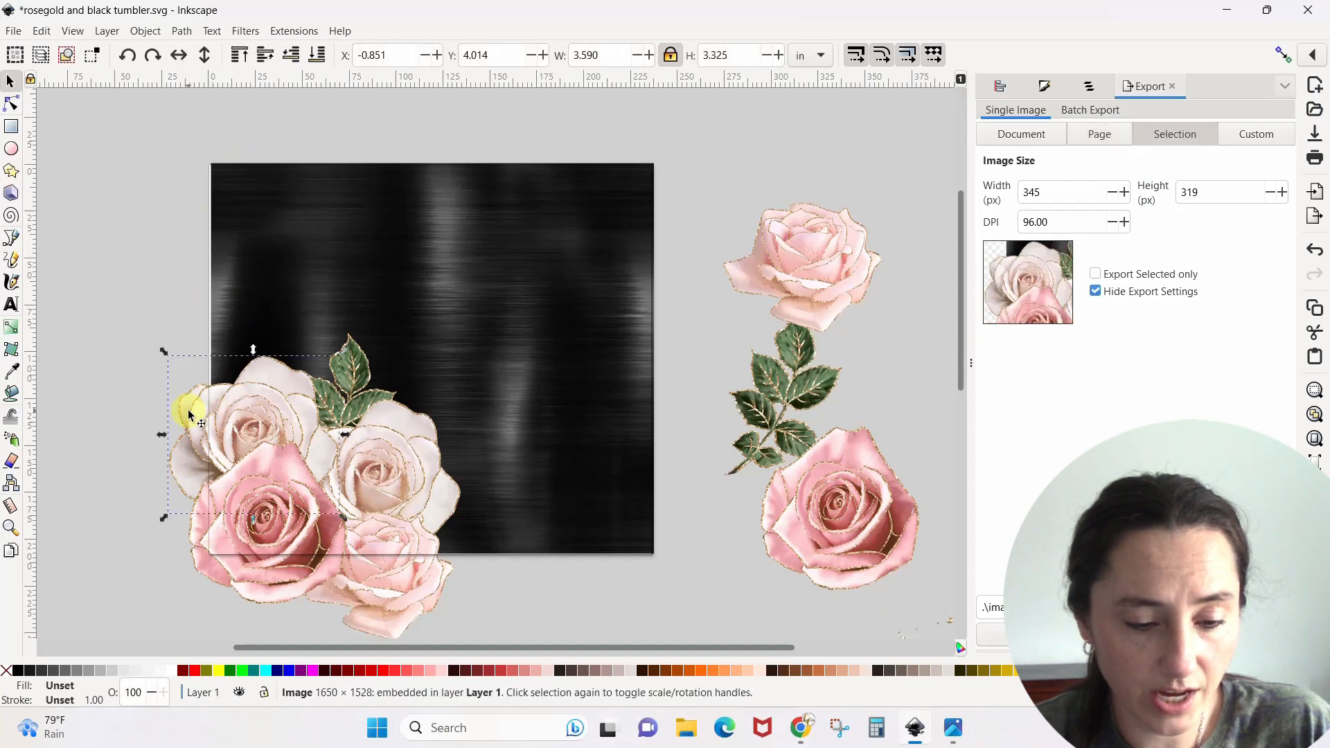
right_click(188, 409)
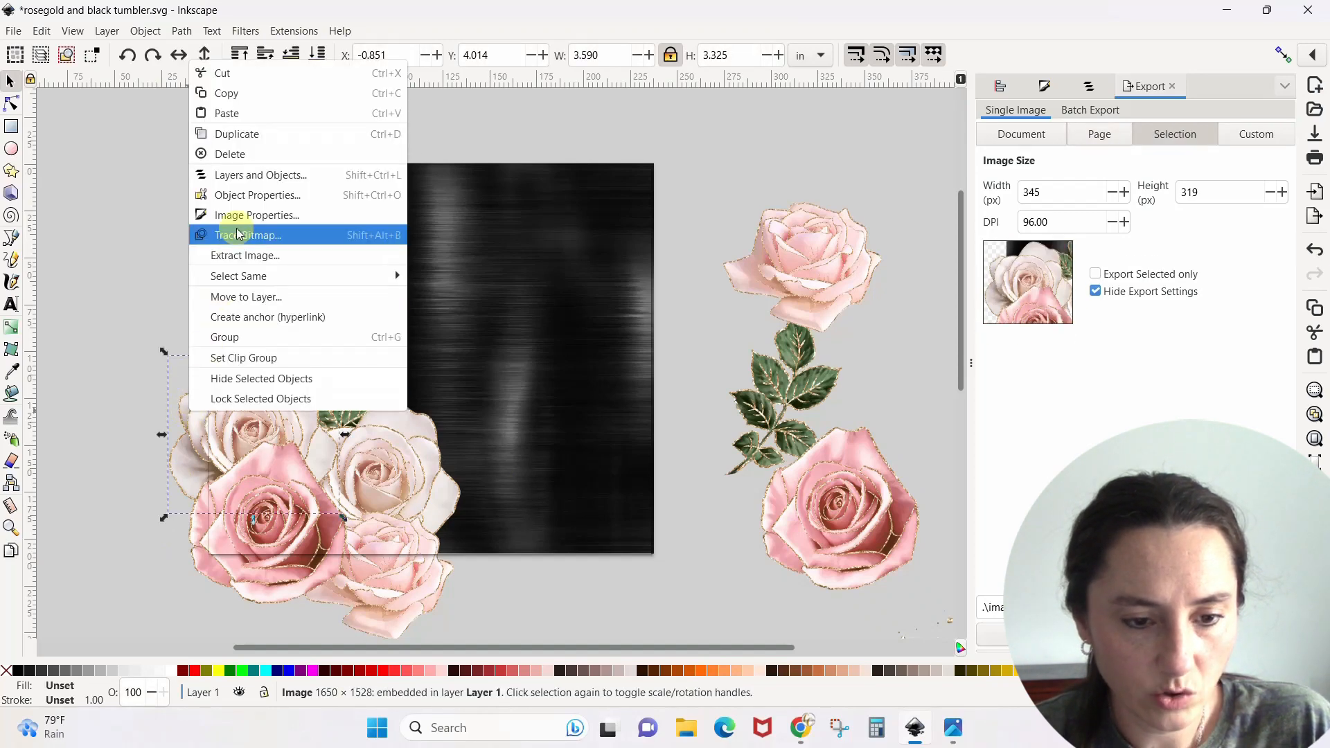
click(247, 136)
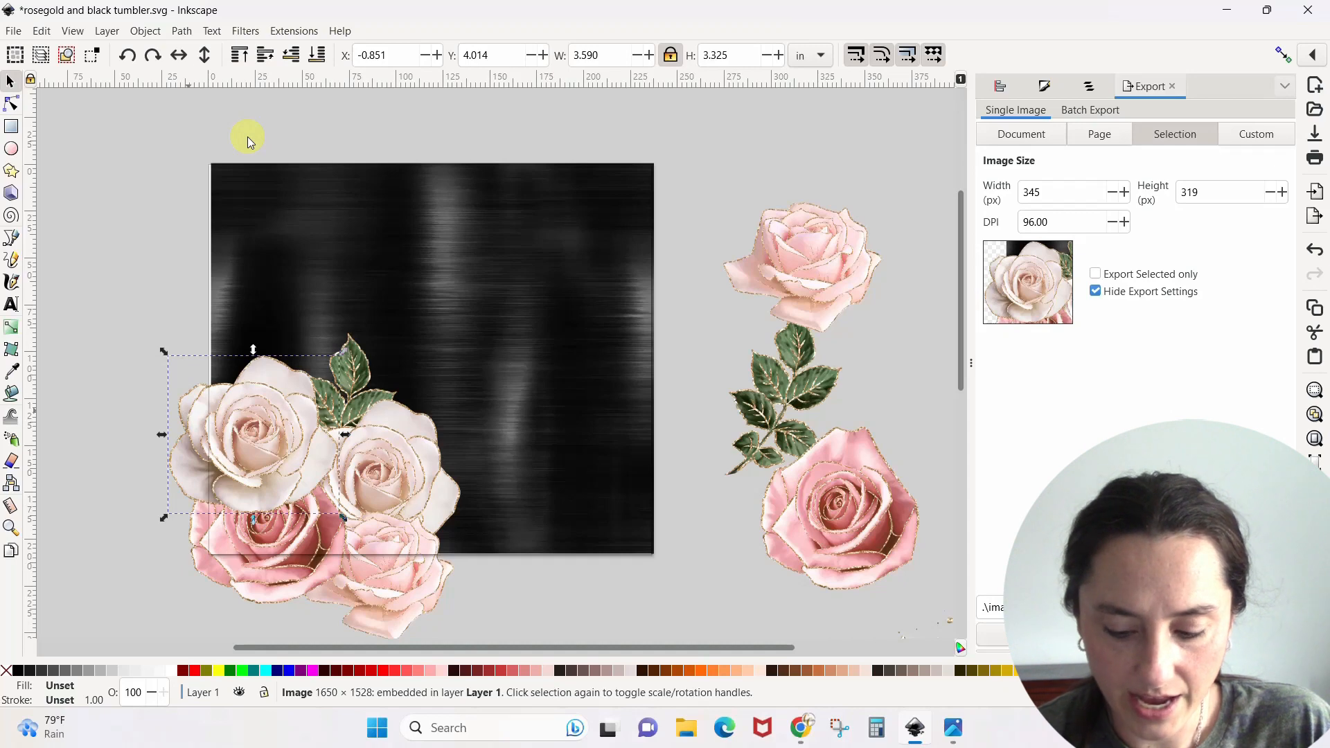
key(Right)
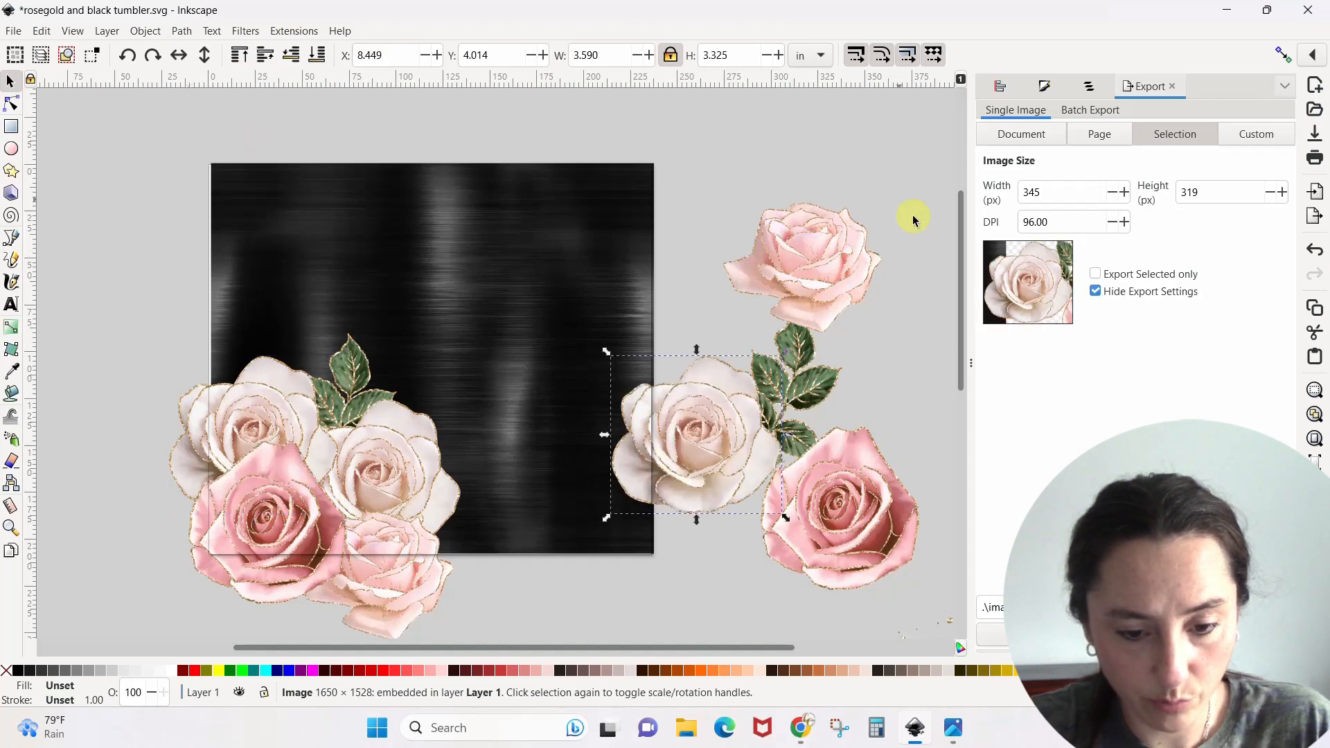
Duplicate the deep pink rose on the page's left edge and shift the copy horizontally to X 8.204 in, across the right edge.
click(253, 516)
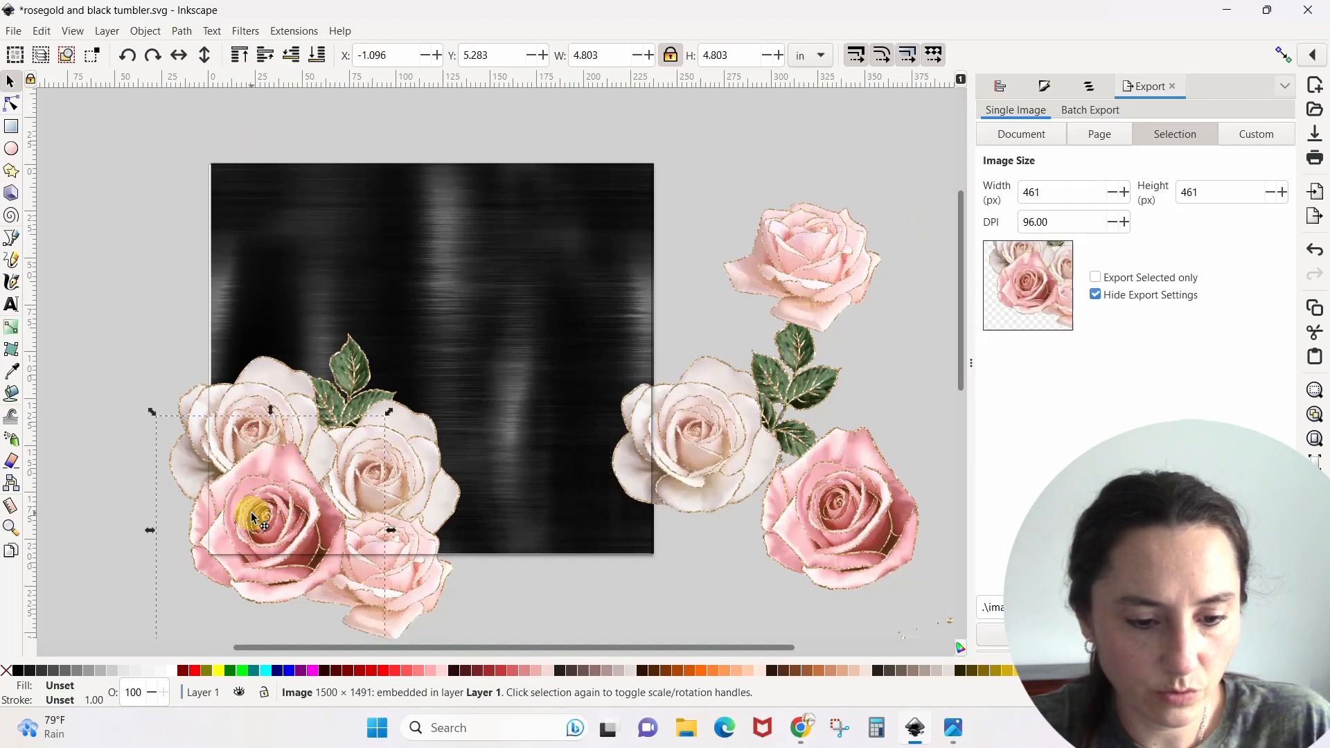
right_click(253, 516)
click(343, 238)
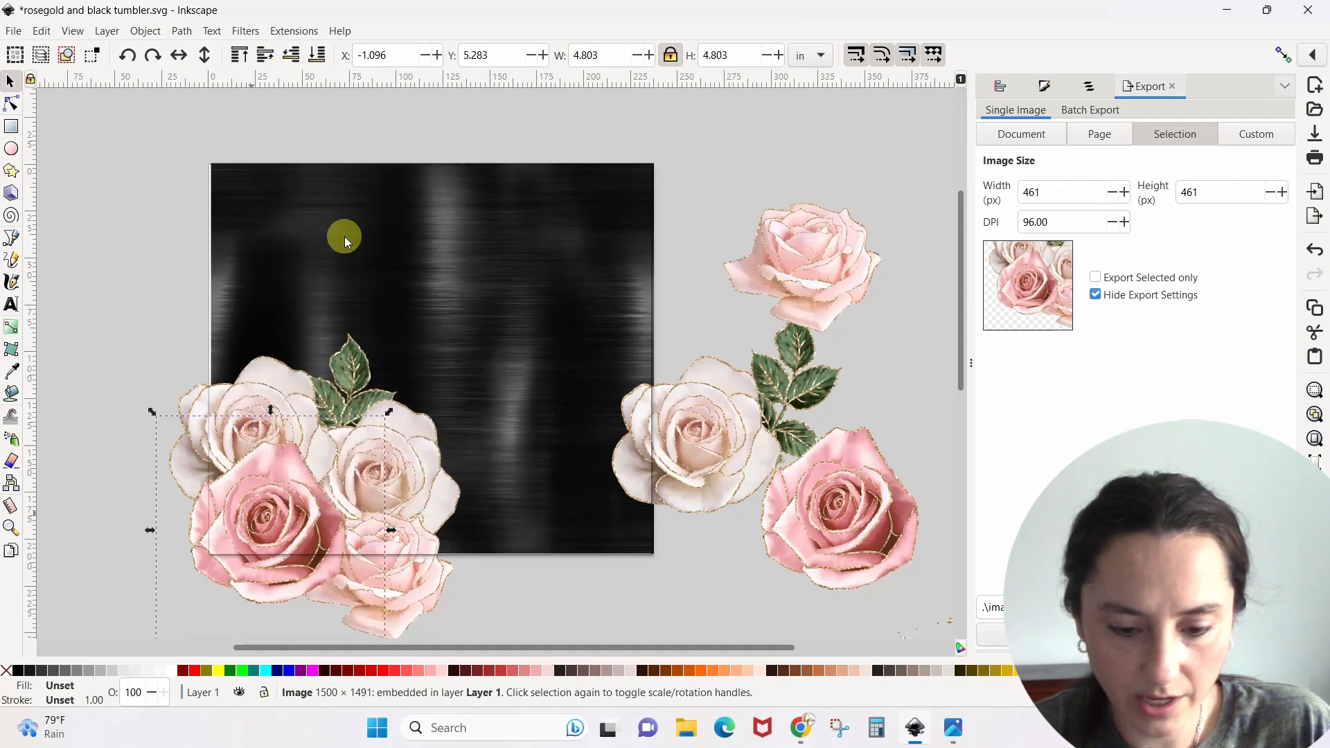
key(Right)
key(Escape)
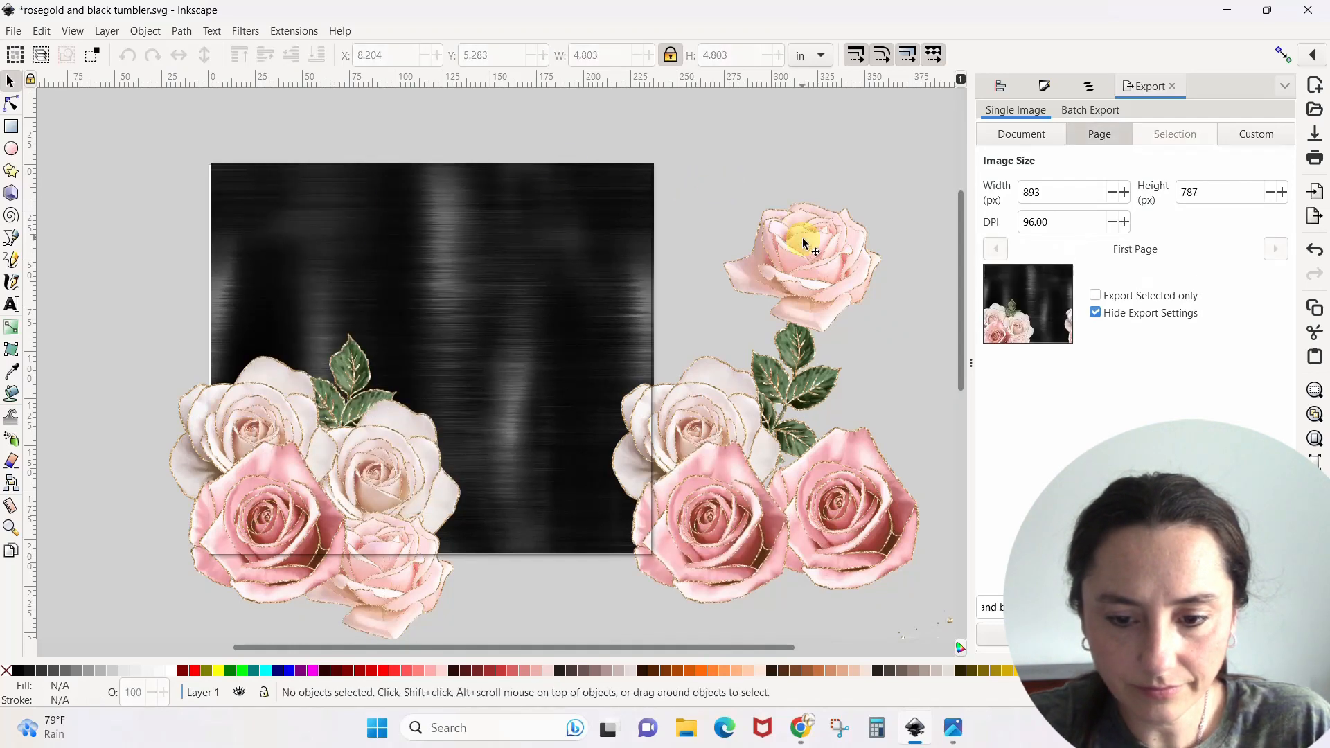
Duplicate the right-hand cream rose, place the copy beside the cluster's pale pink rose at about X 3.58, Y 6.75 in, and lower its stacking order.
click(803, 246)
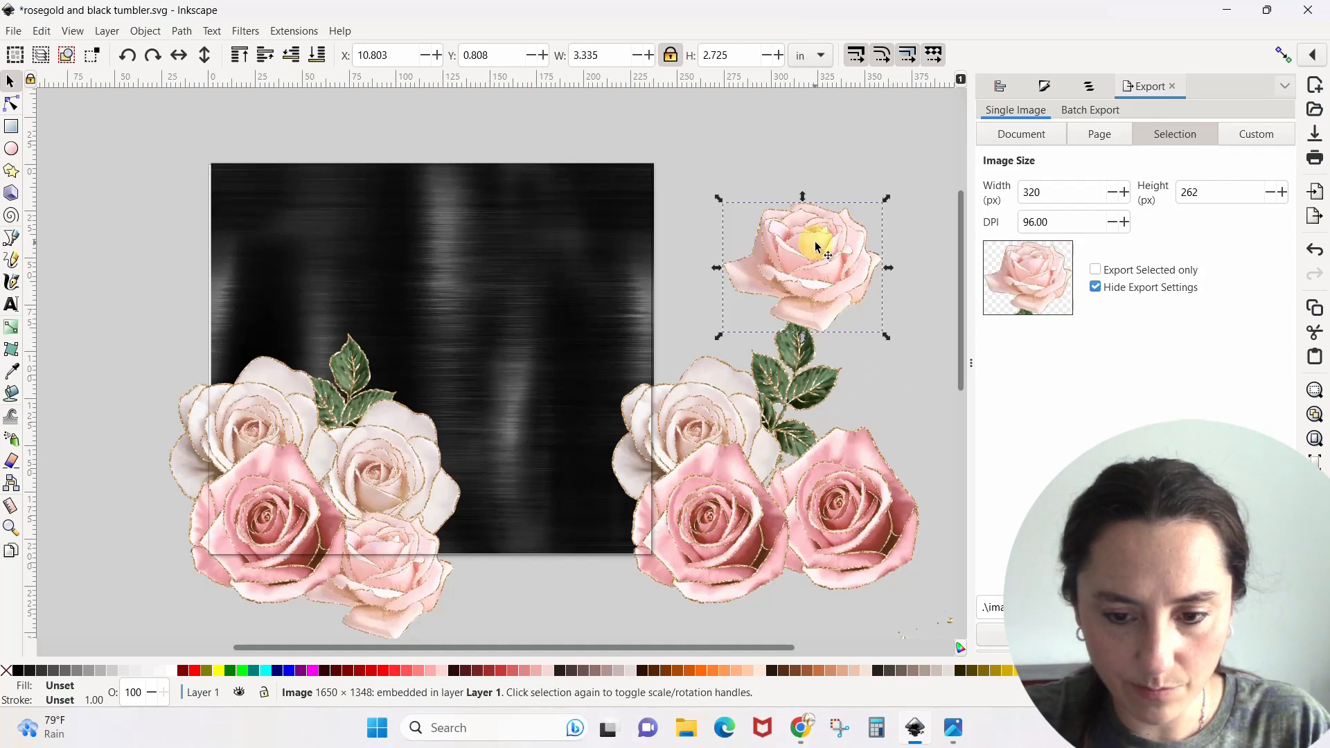
drag(815, 245, 870, 242)
click(675, 408)
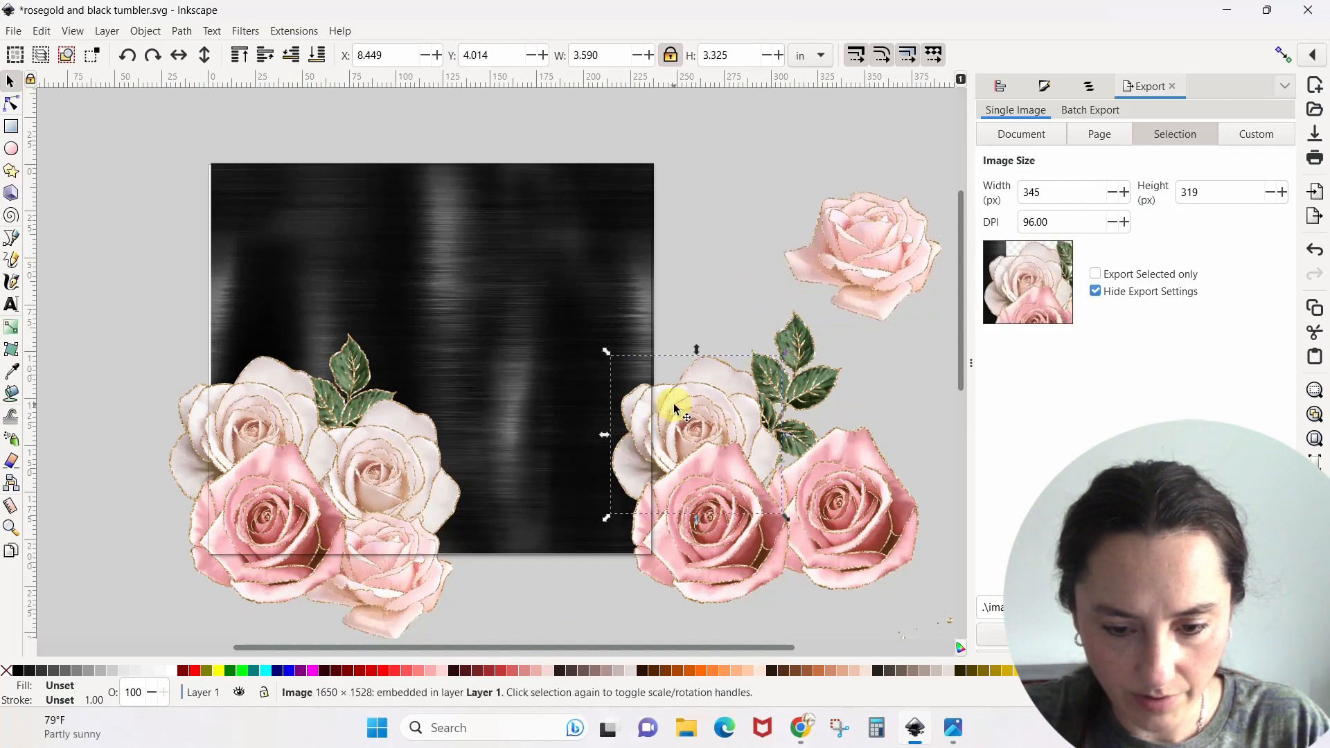
right_click(675, 408)
click(726, 128)
drag(698, 381, 451, 542)
click(291, 62)
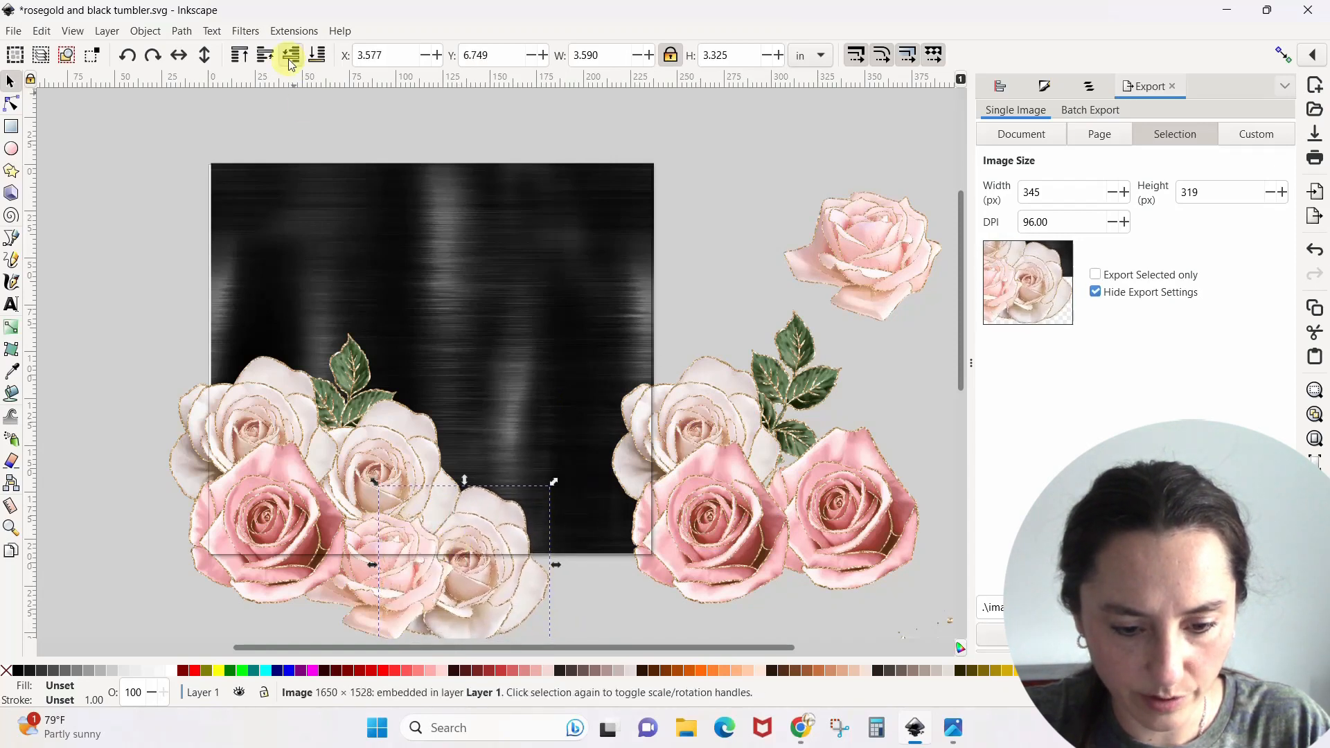
click(688, 285)
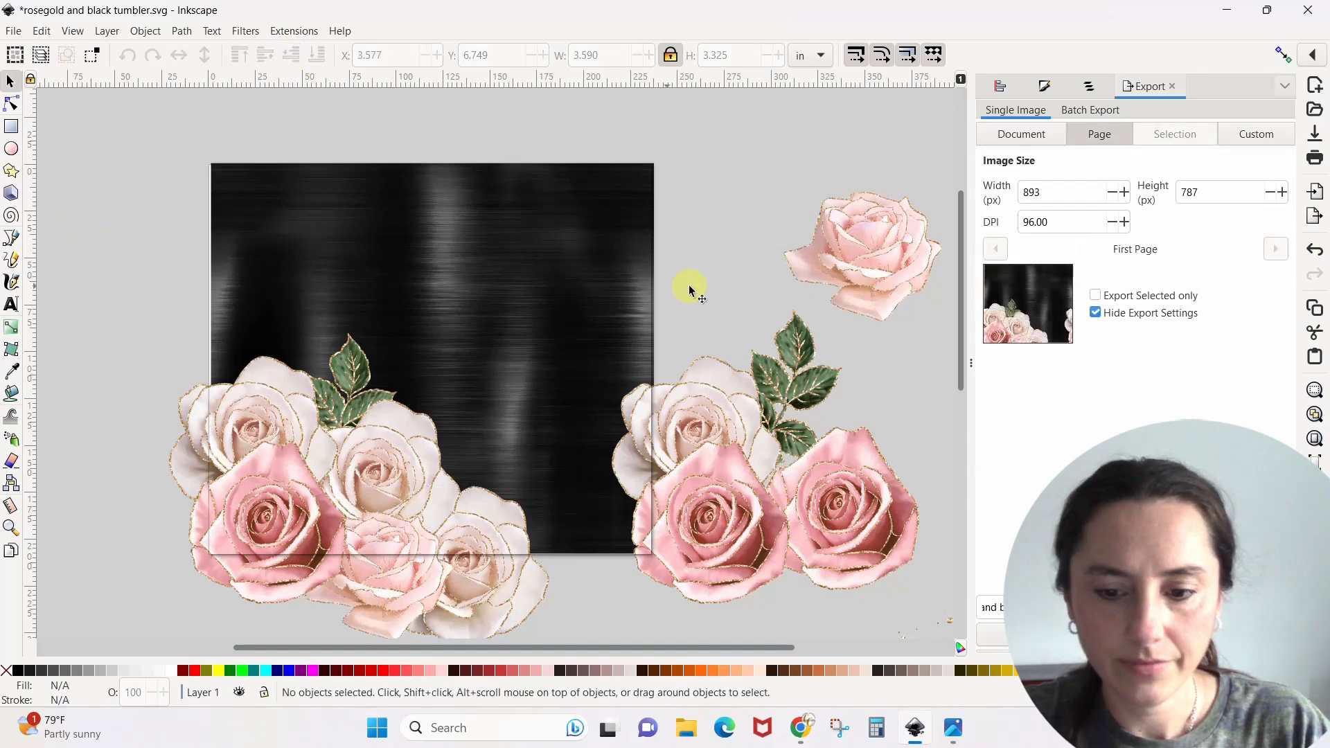
Delete the spare pale pink rose and place the spare leaf sprig, flipped horizontally, above the newest cream rose at about X 4.24, Y 4.71 in.
click(863, 238)
key(Delete)
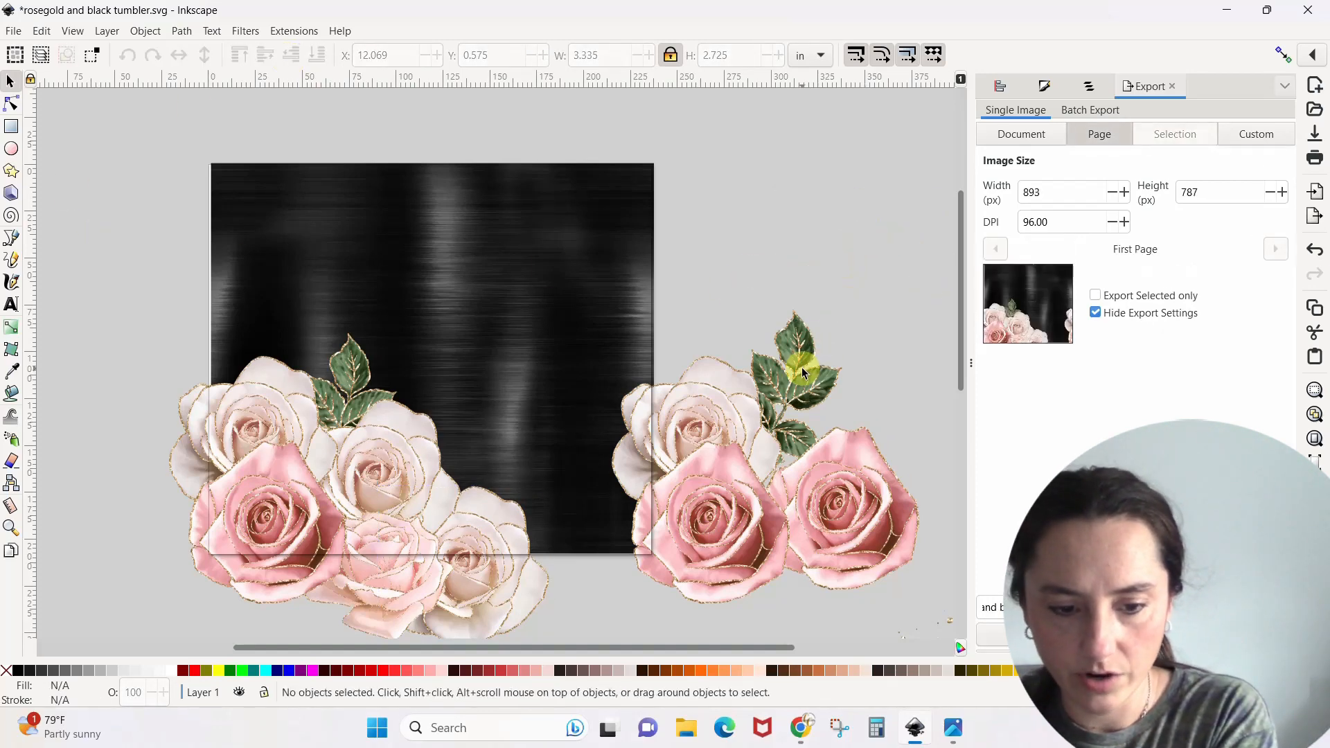
drag(807, 374, 500, 455)
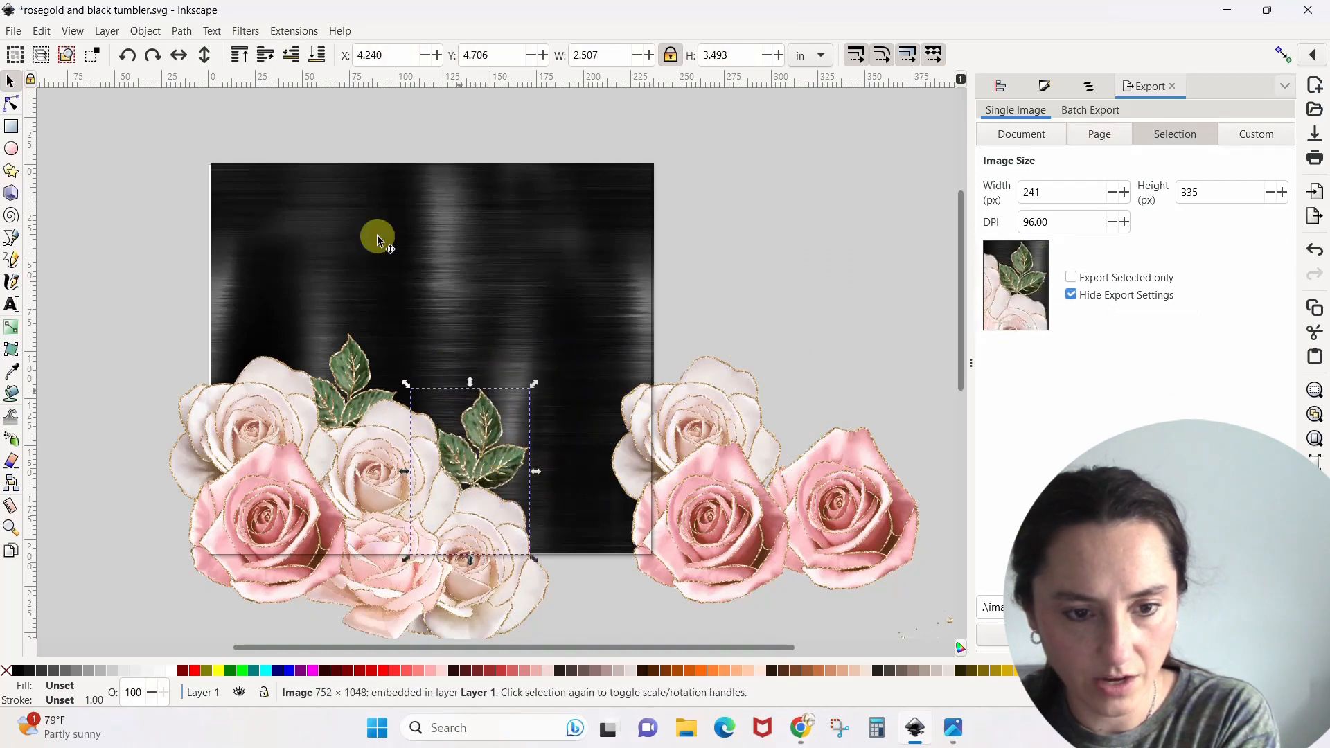
click(178, 55)
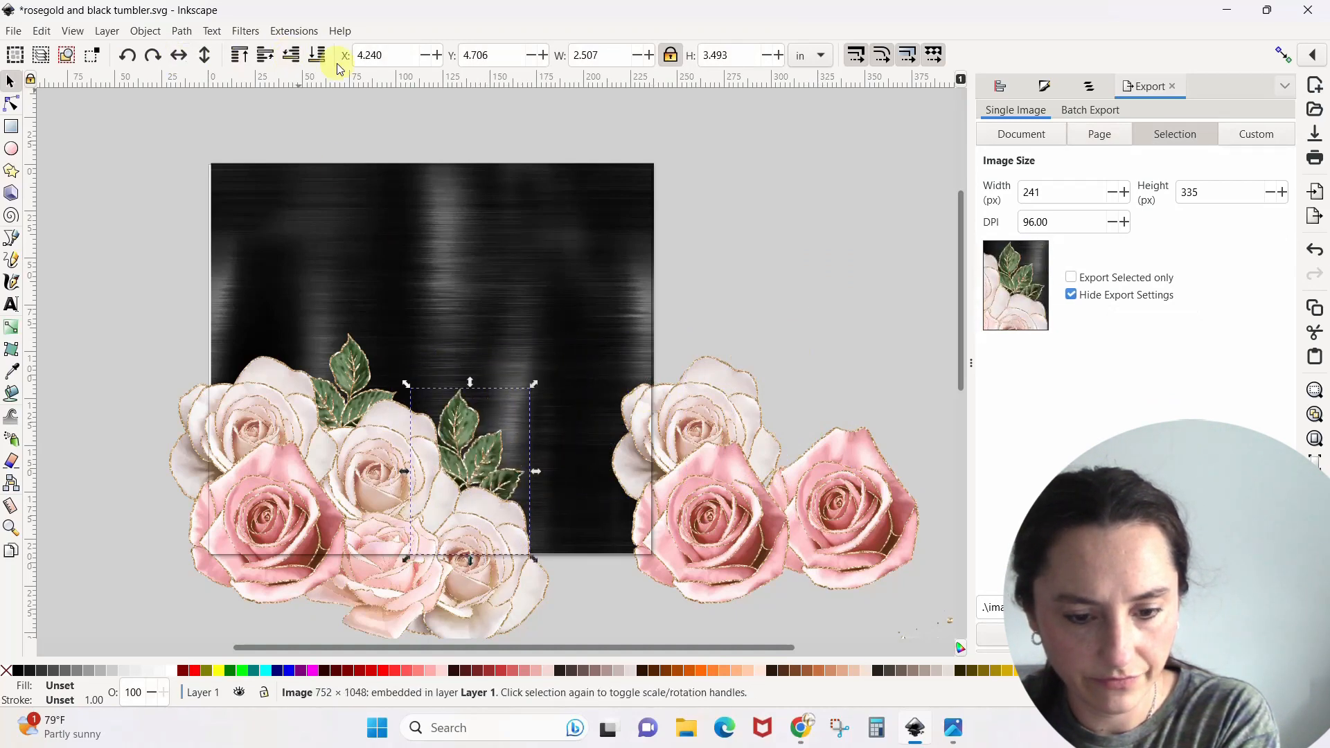
Delete the spare deep pink rose beside the page.
click(841, 346)
click(842, 511)
key(Delete)
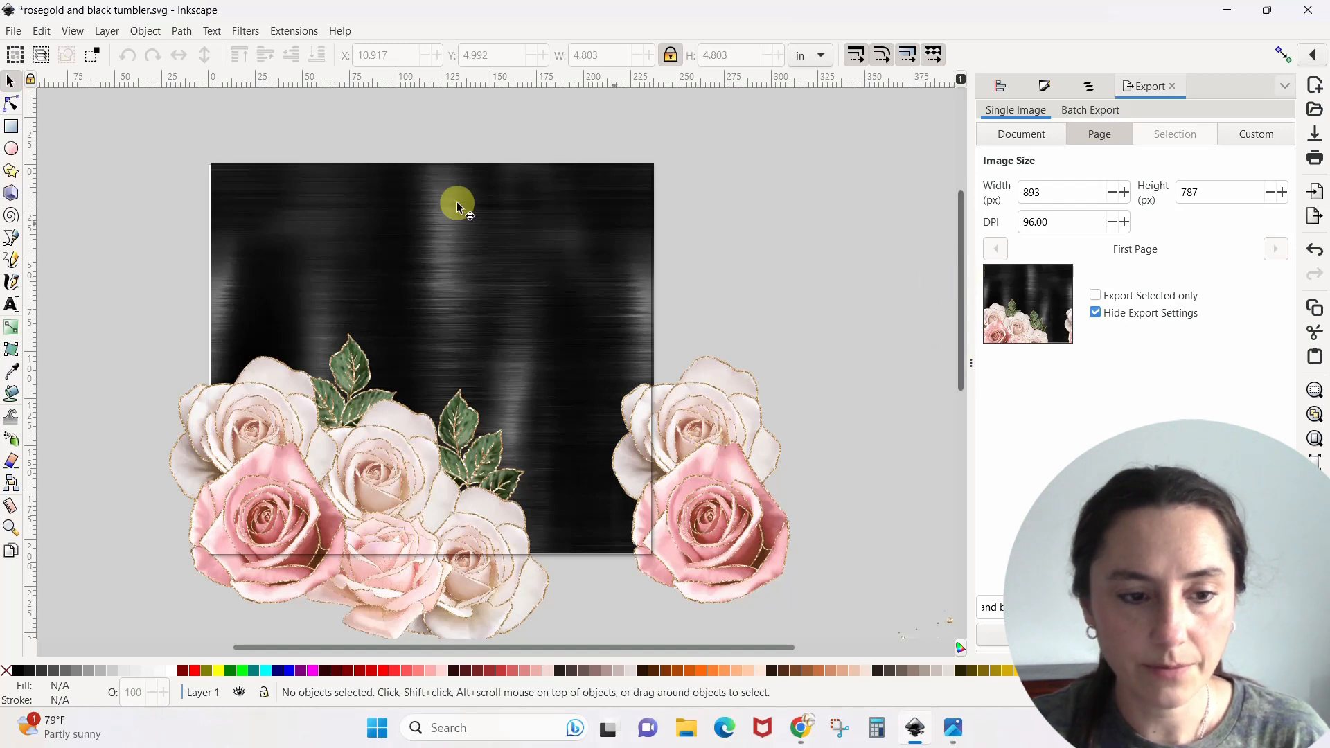
click(14, 31)
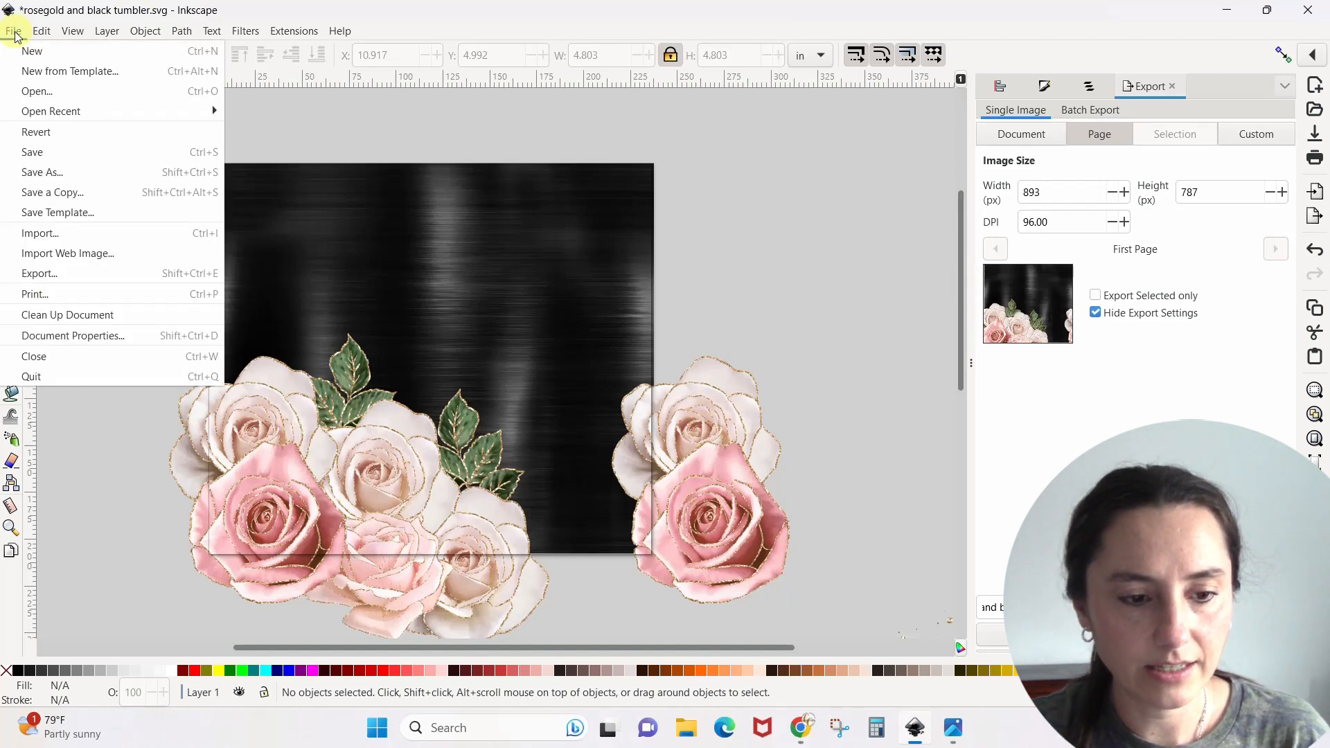
click(31, 234)
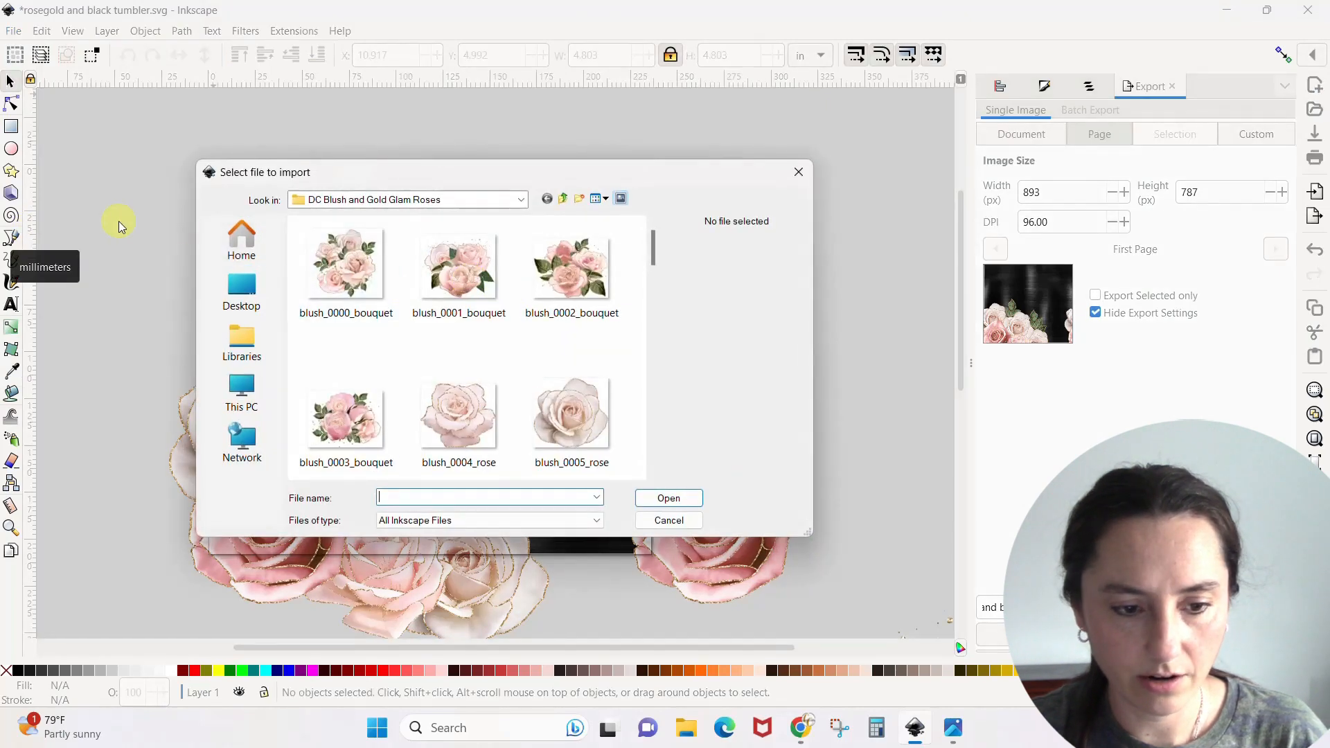
click(851, 449)
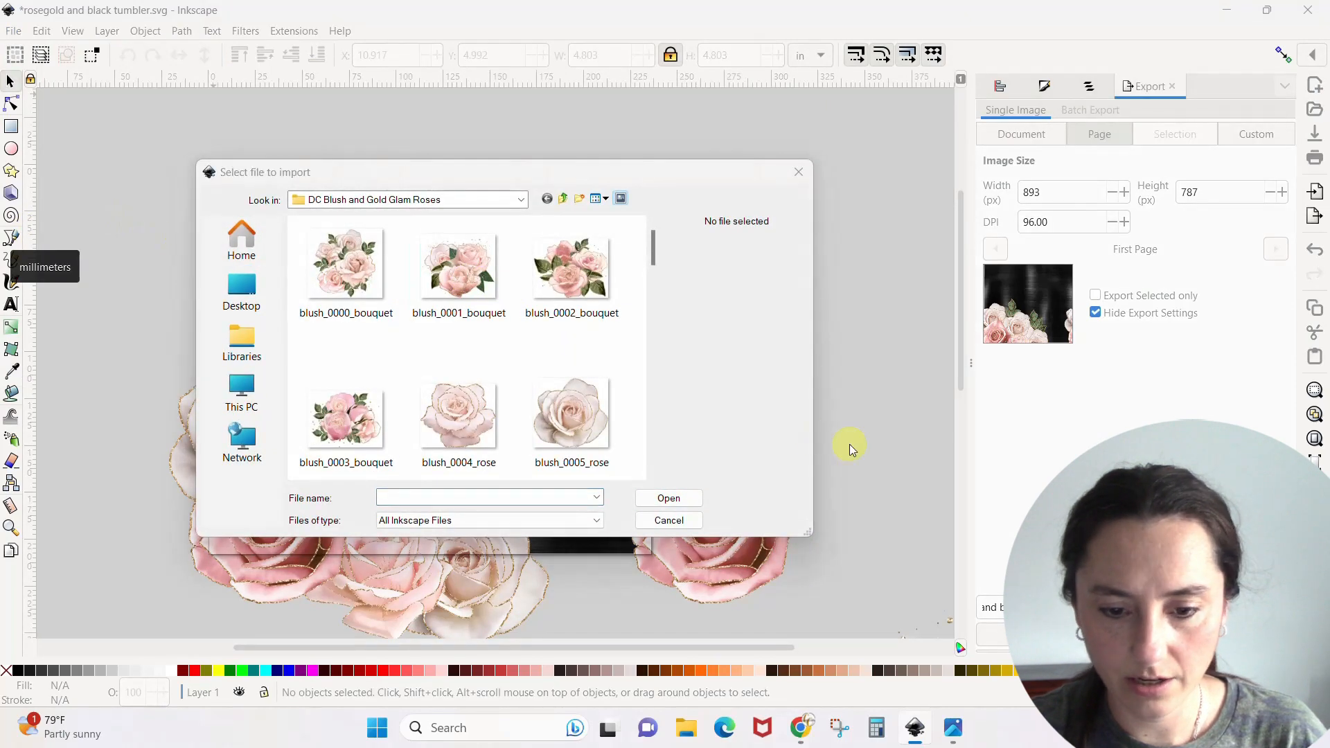
click(796, 173)
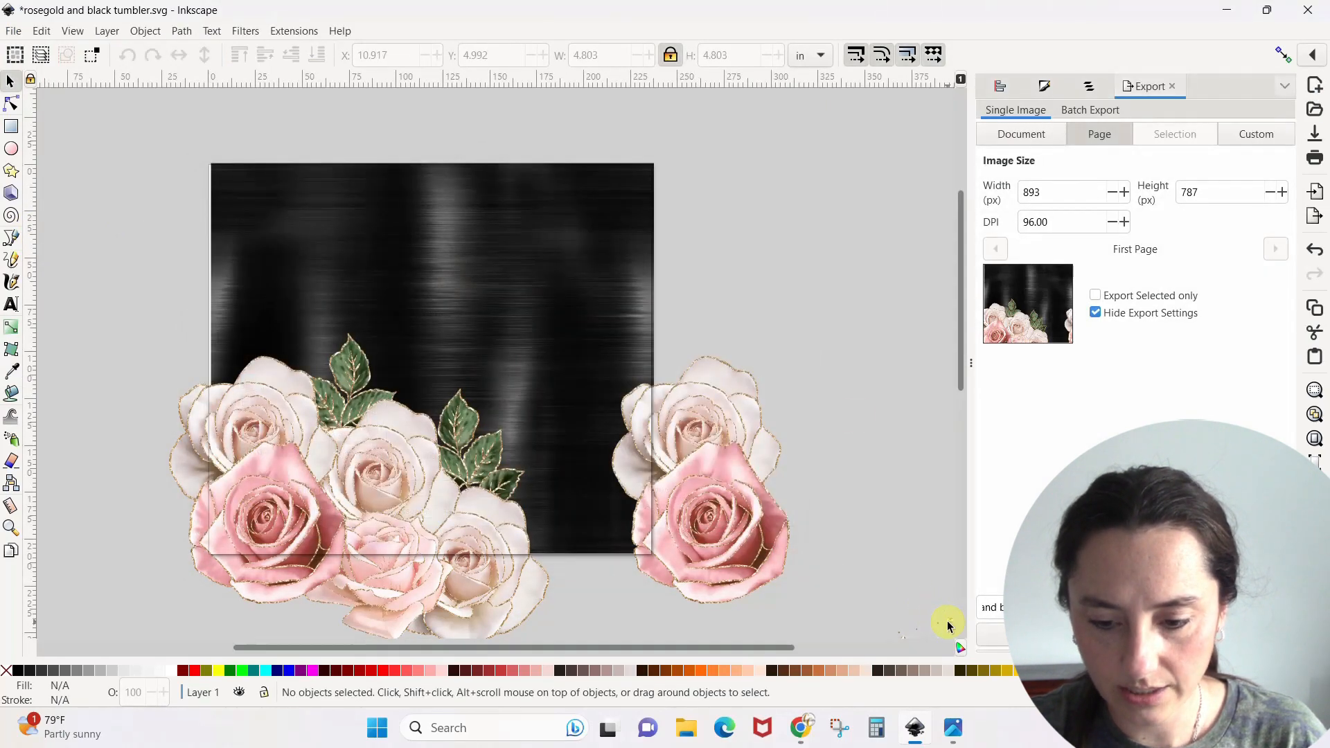
Bring the gold glitter onto the page at about X 2.98, Y 2.48 in, enlarged to about 8.04 by 8.65 in.
drag(949, 627, 491, 394)
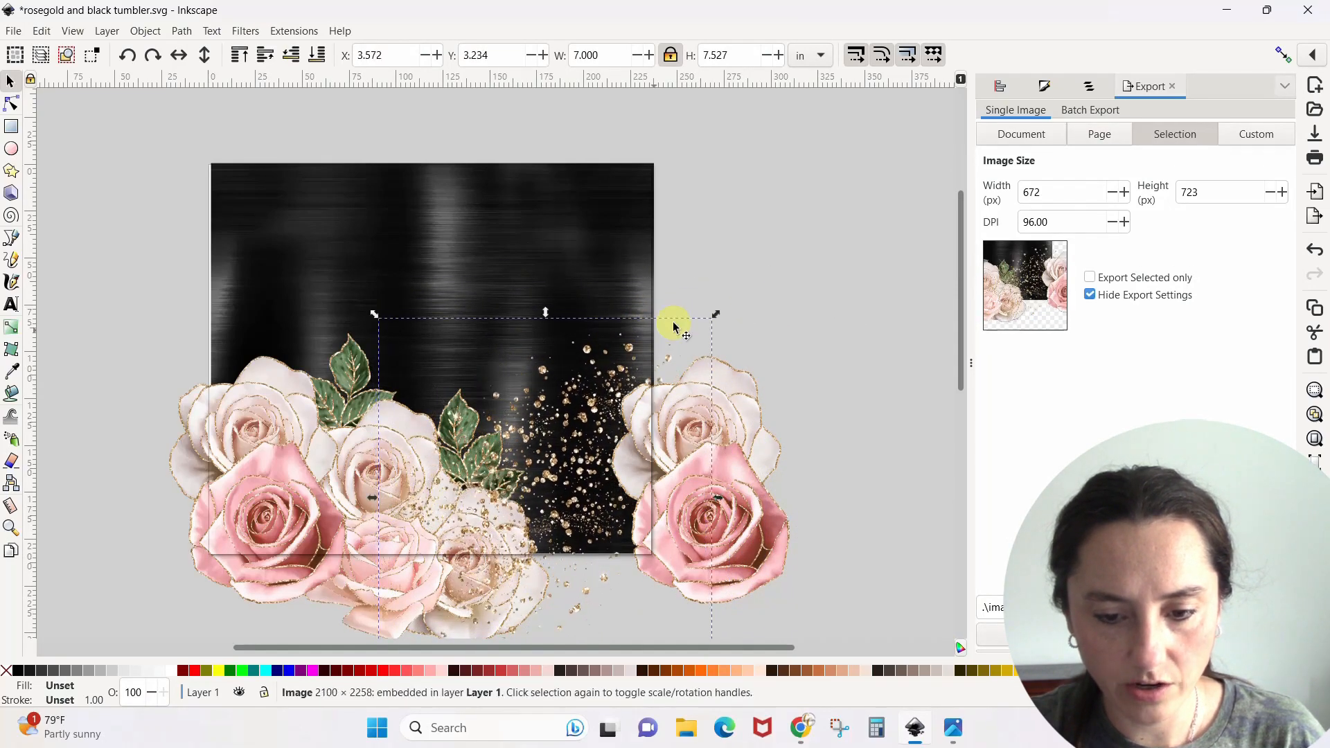
drag(720, 321, 766, 262)
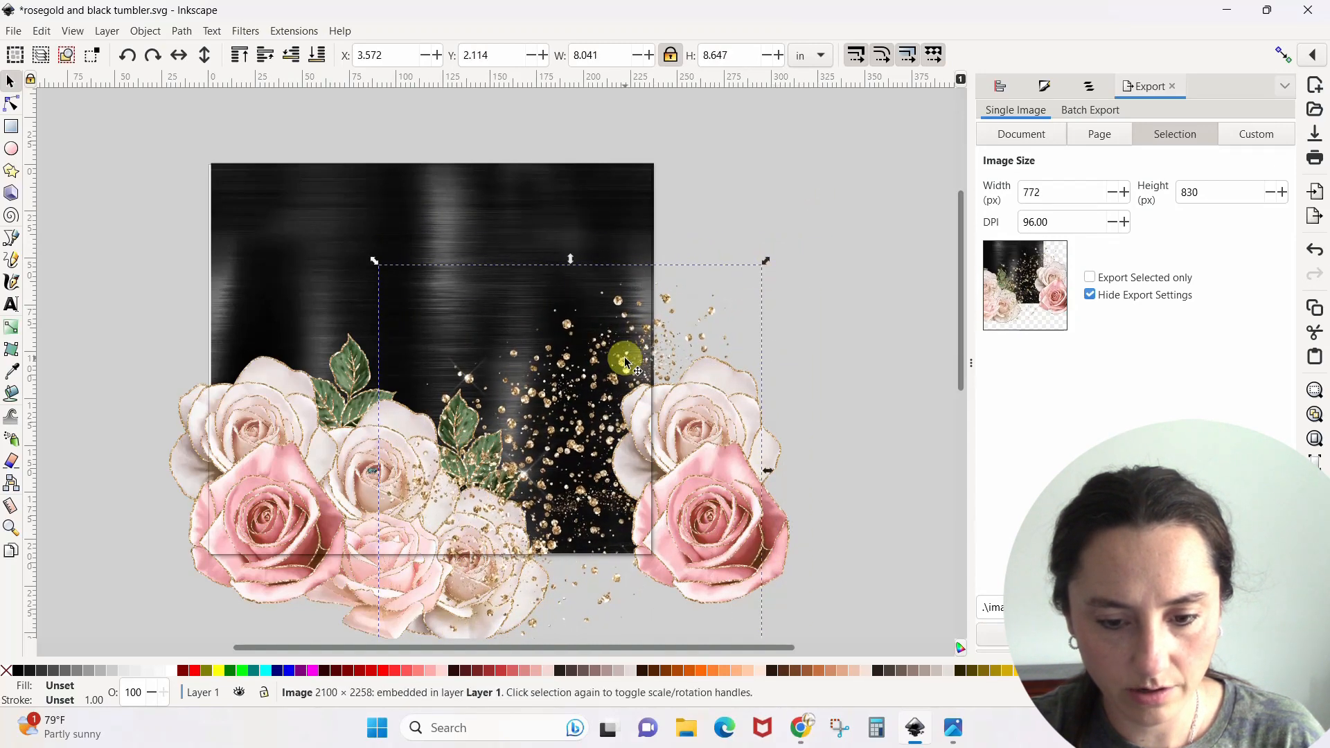
drag(615, 367, 589, 383)
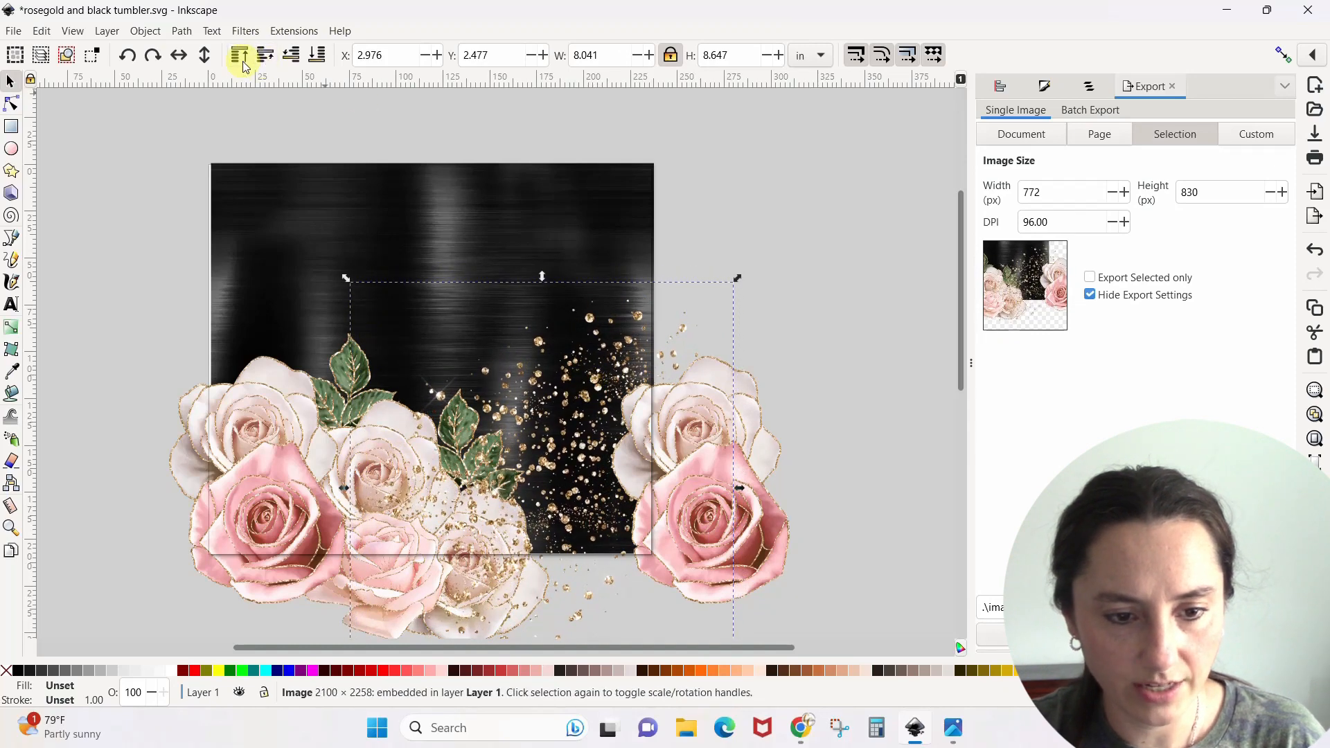
Restack the gold glitter behind all roses and leaves, directly above the black background.
click(291, 61)
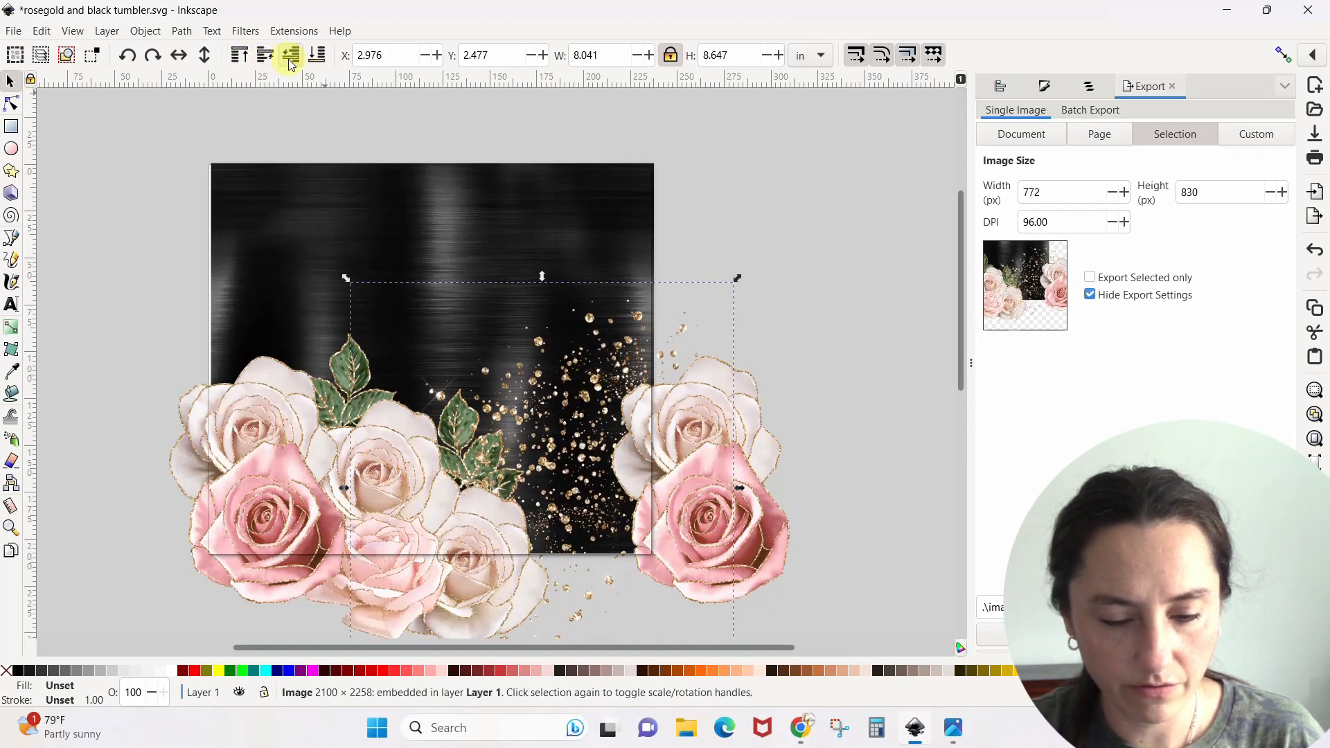
click(290, 62)
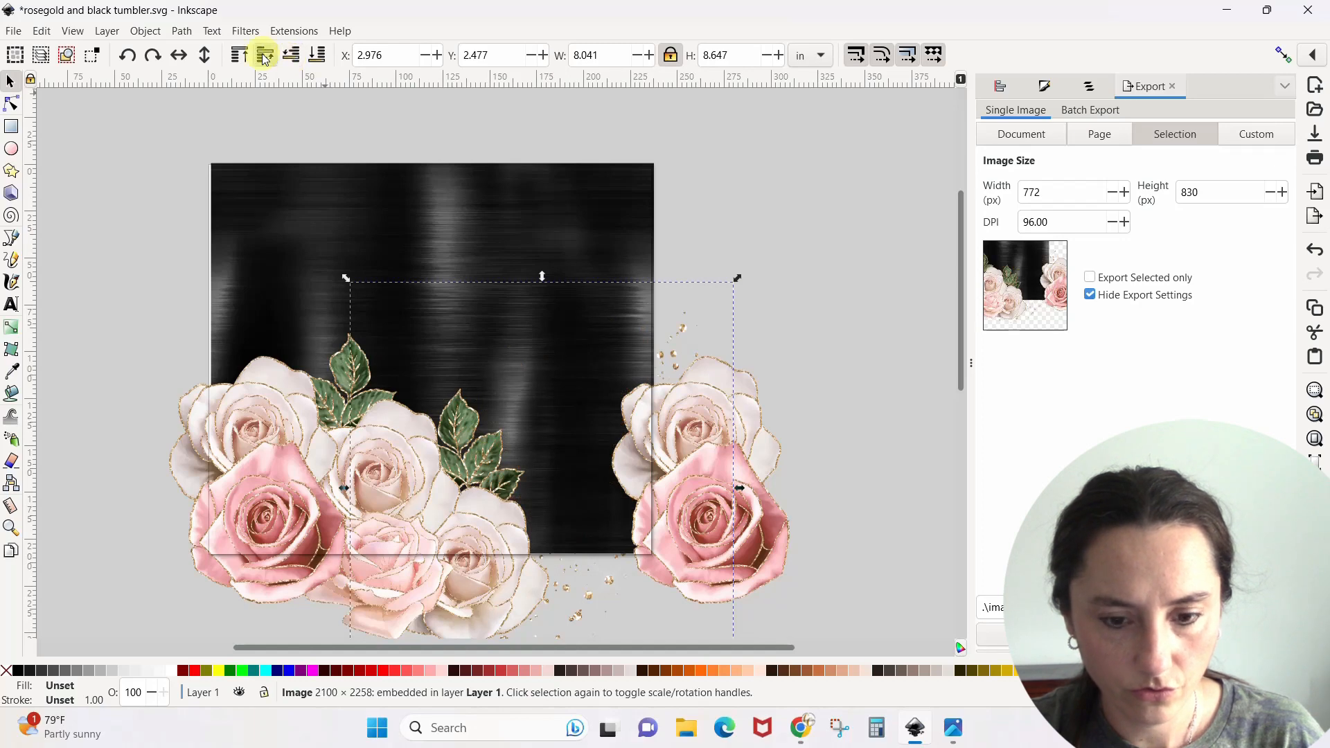
click(265, 59)
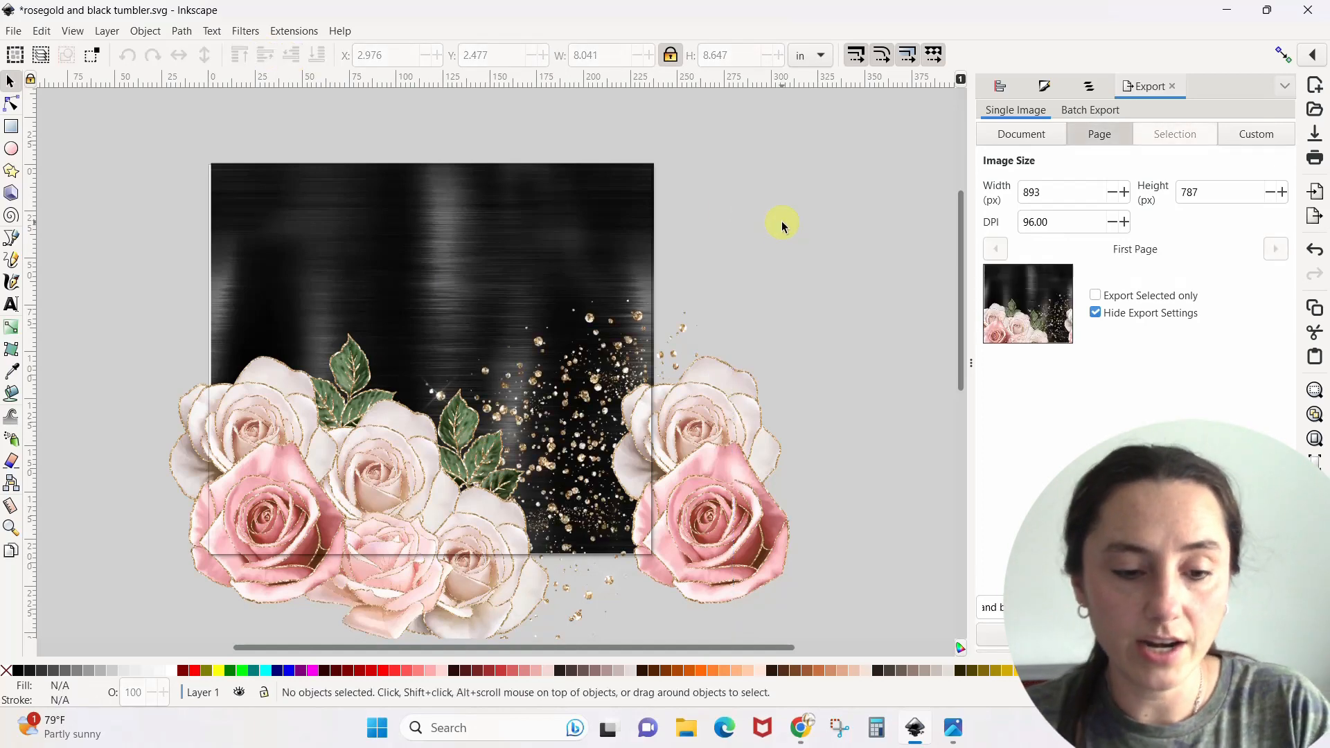
Group the background, roses, leaves and glitter together, and shift the group to about X -0.99, Y 0.11 in.
drag(108, 127, 954, 331)
key(ctrl)
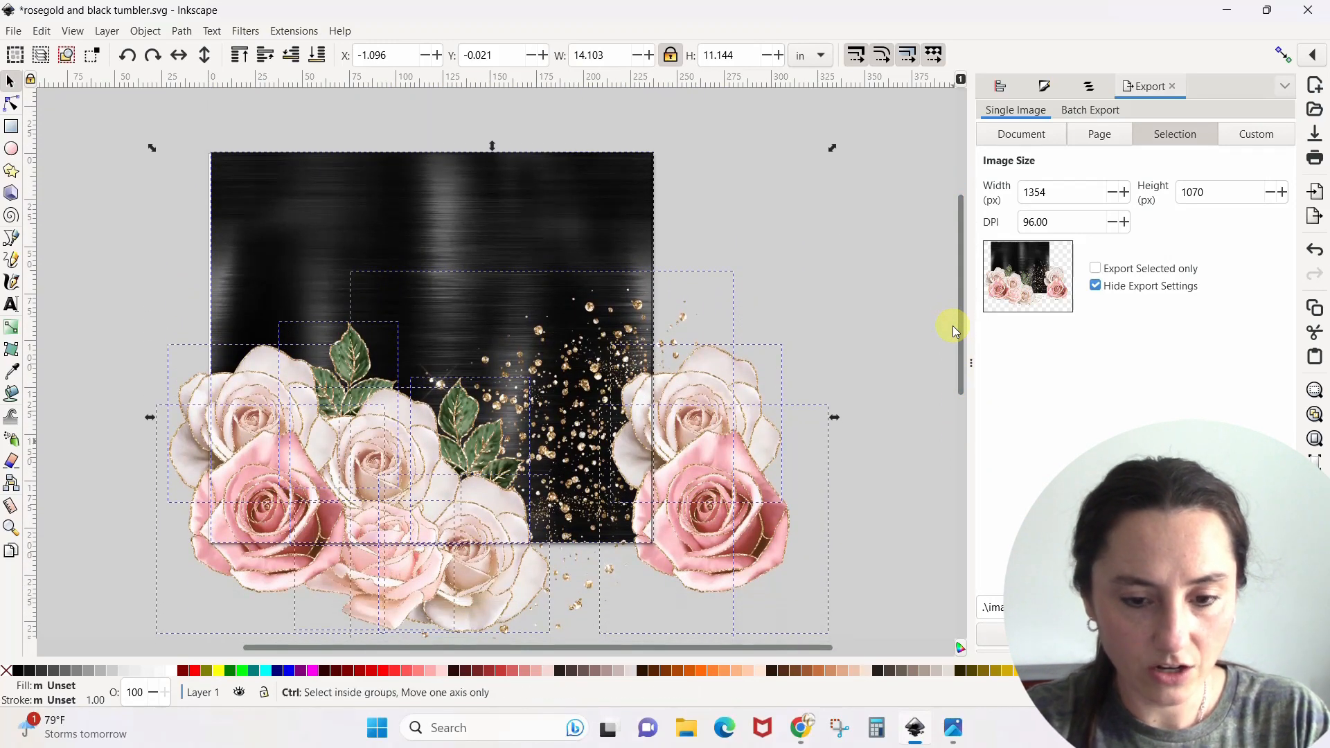
key(ctrl+g)
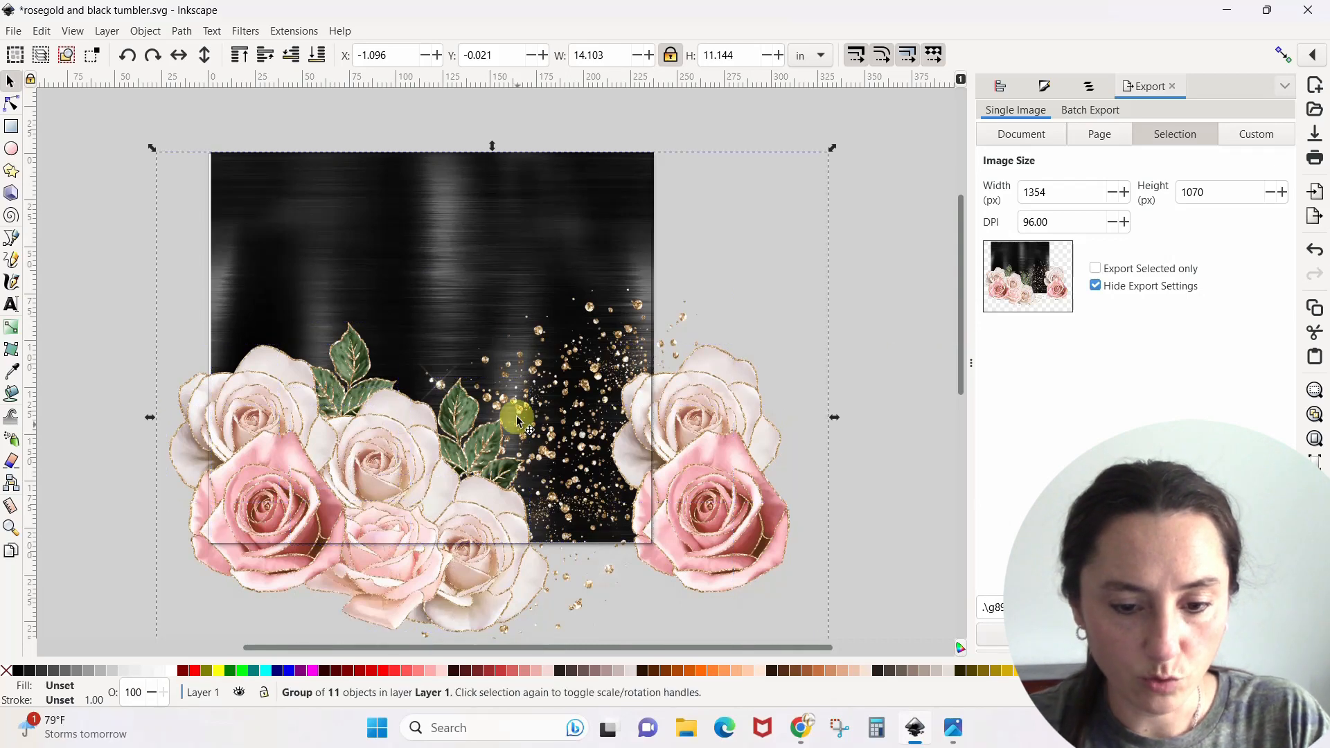
mouse_move(513, 260)
mouse_down()
mouse_move(353, 288)
mouse_move(540, 279)
mouse_move(385, 252)
mouse_move(291, 272)
mouse_move(294, 297)
mouse_move(512, 267)
mouse_up()
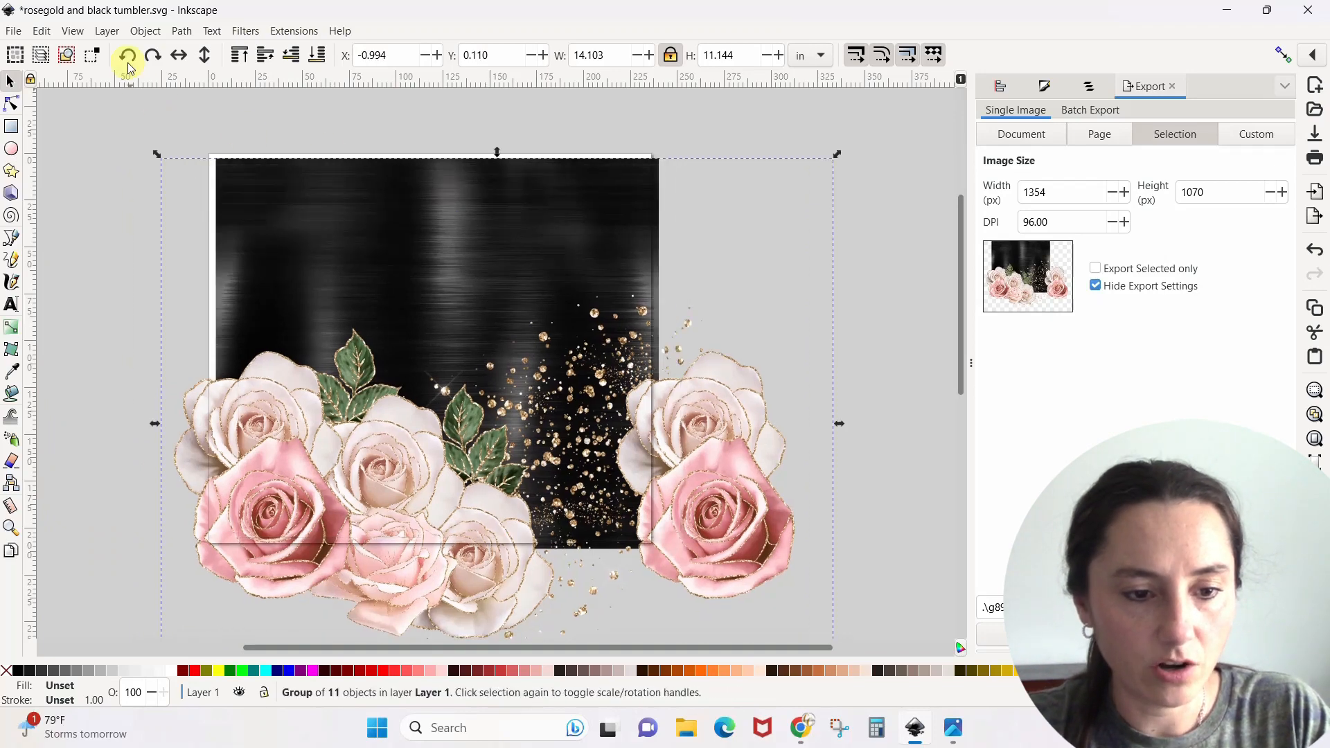
Move the grouped artwork to about X -1.125, Y 0.023 in so the black background covers the page, and deselect it.
click(145, 32)
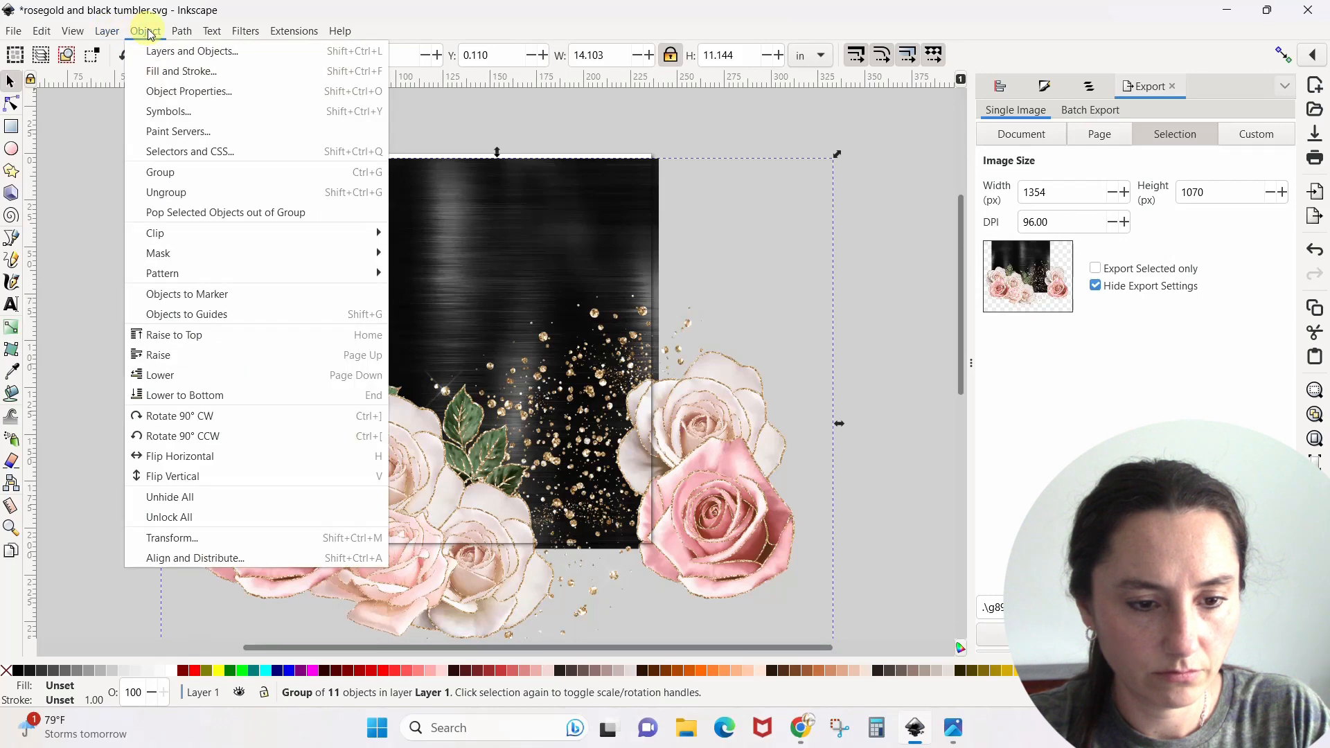
click(923, 244)
drag(569, 200, 561, 196)
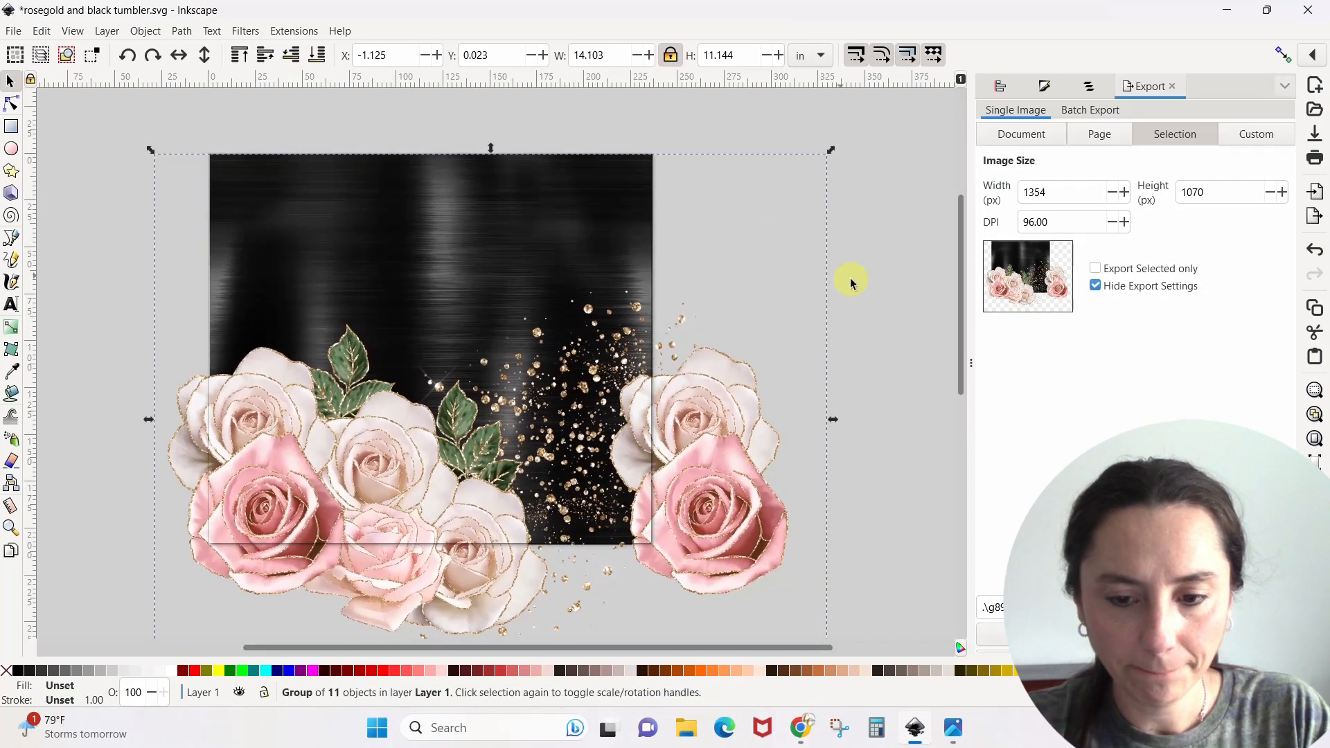
click(880, 284)
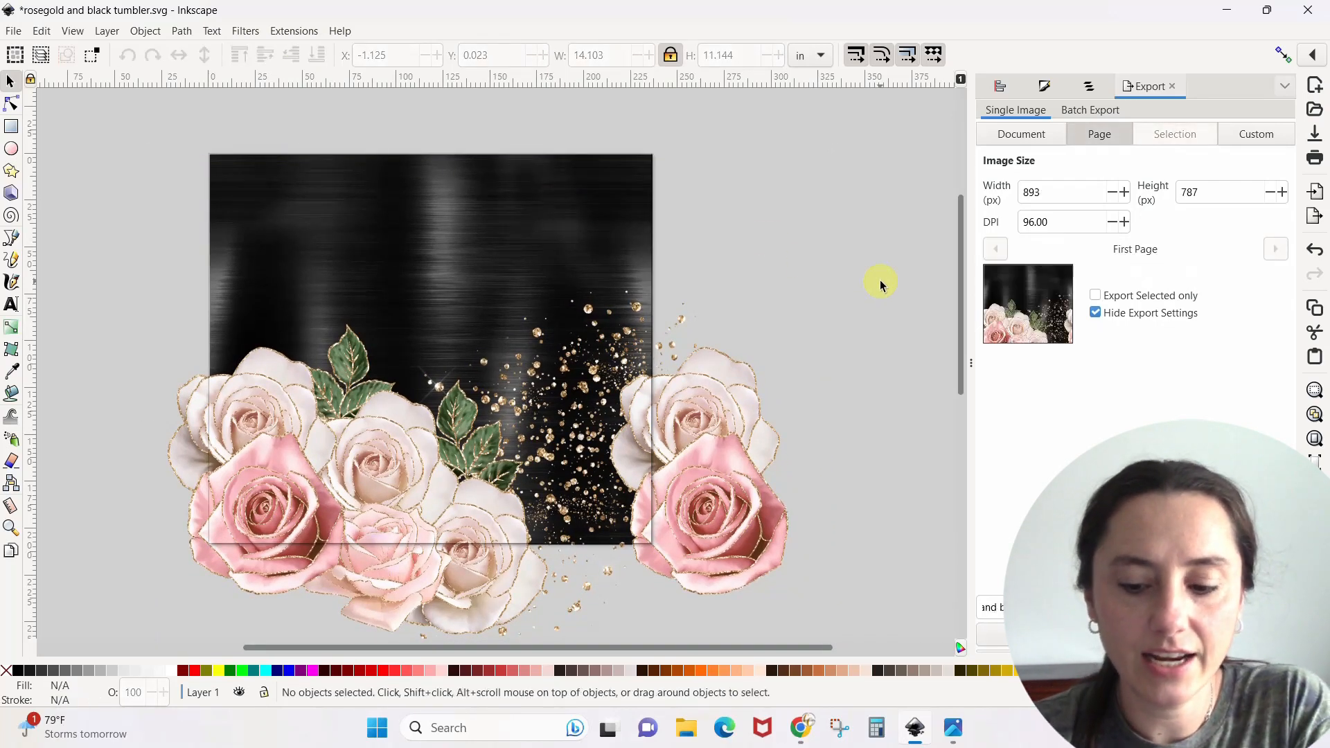
Switch to Photos to view the reference image rosegold and black tumbler.png, and return to Inkscape.
click(953, 728)
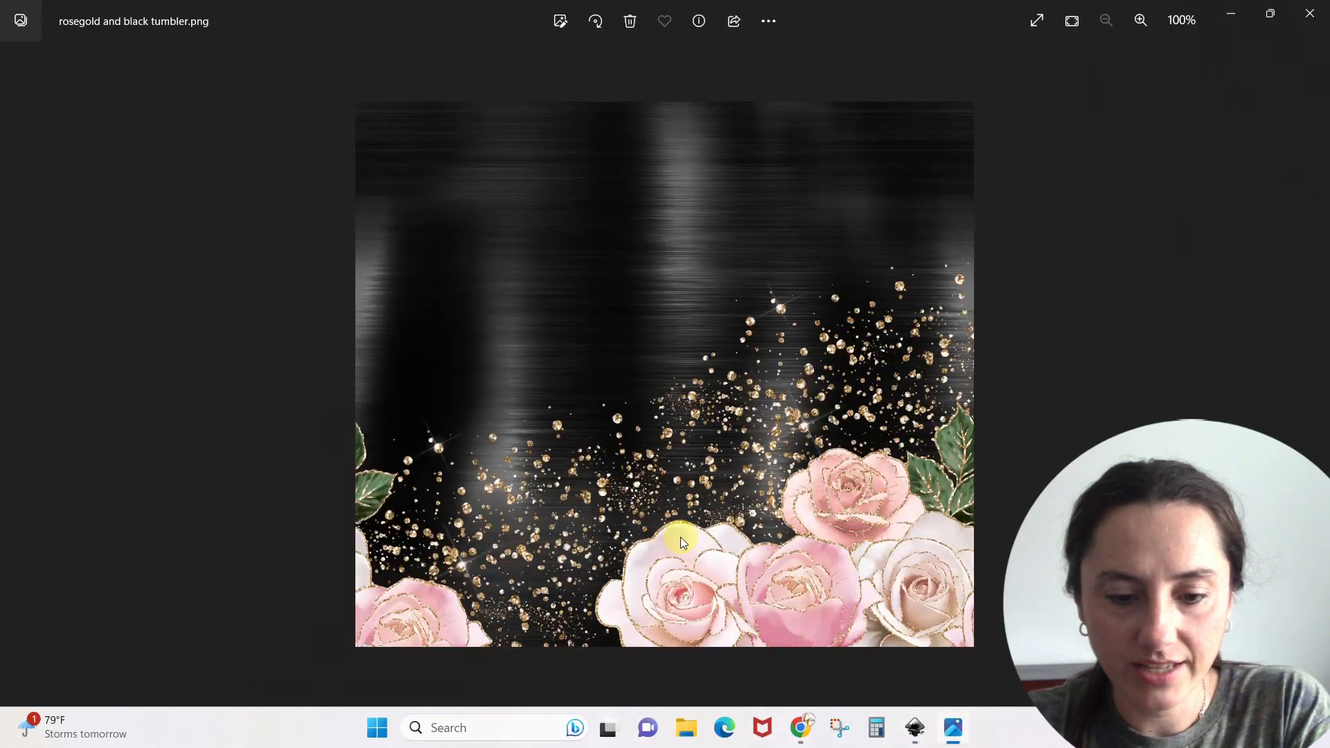
click(915, 729)
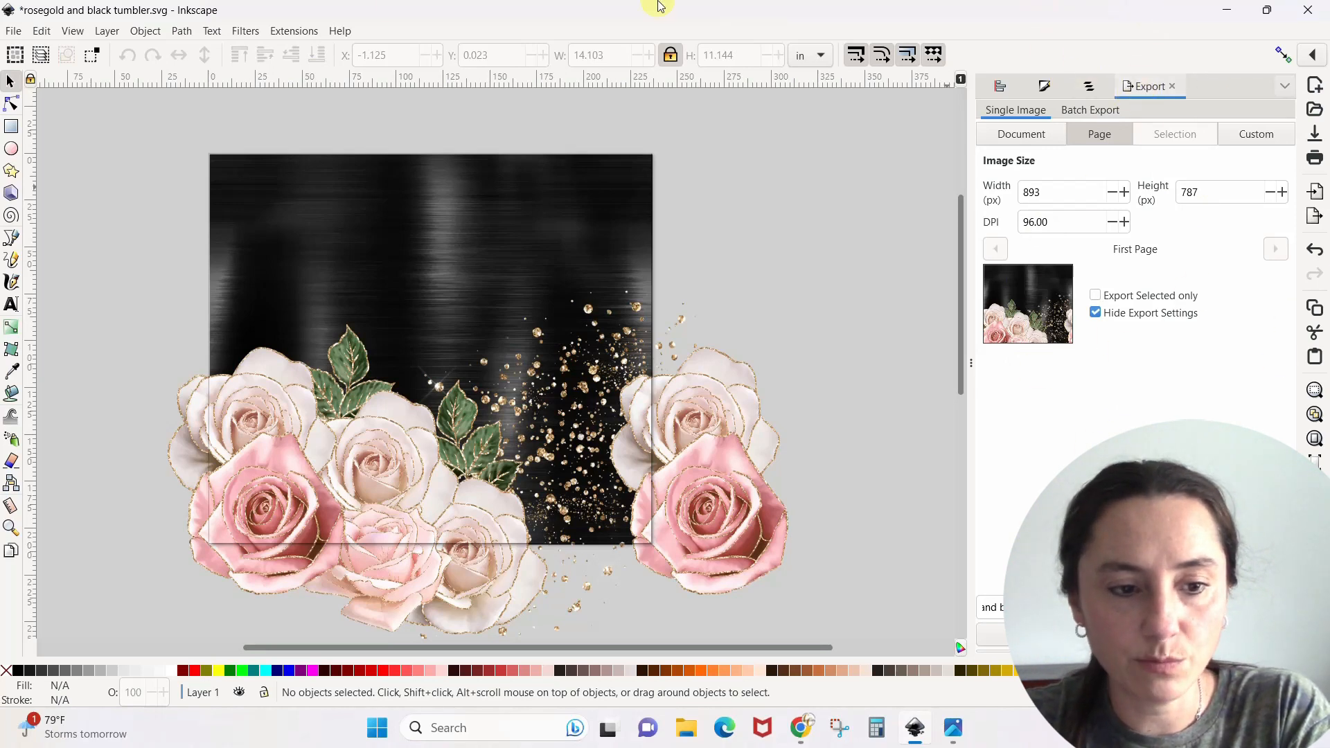
Set the export area to the page and nudge the artwork group to about X -1.154, Y -0.006 in.
click(14, 32)
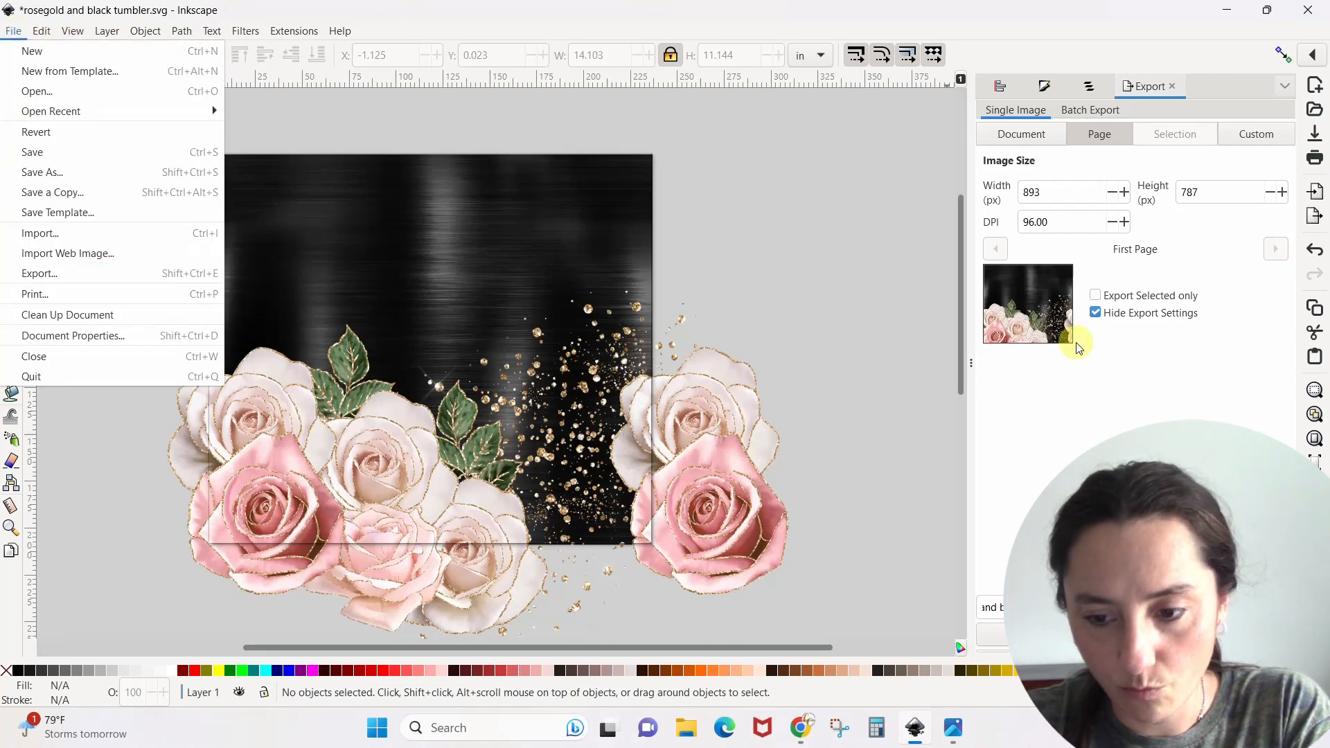
click(850, 321)
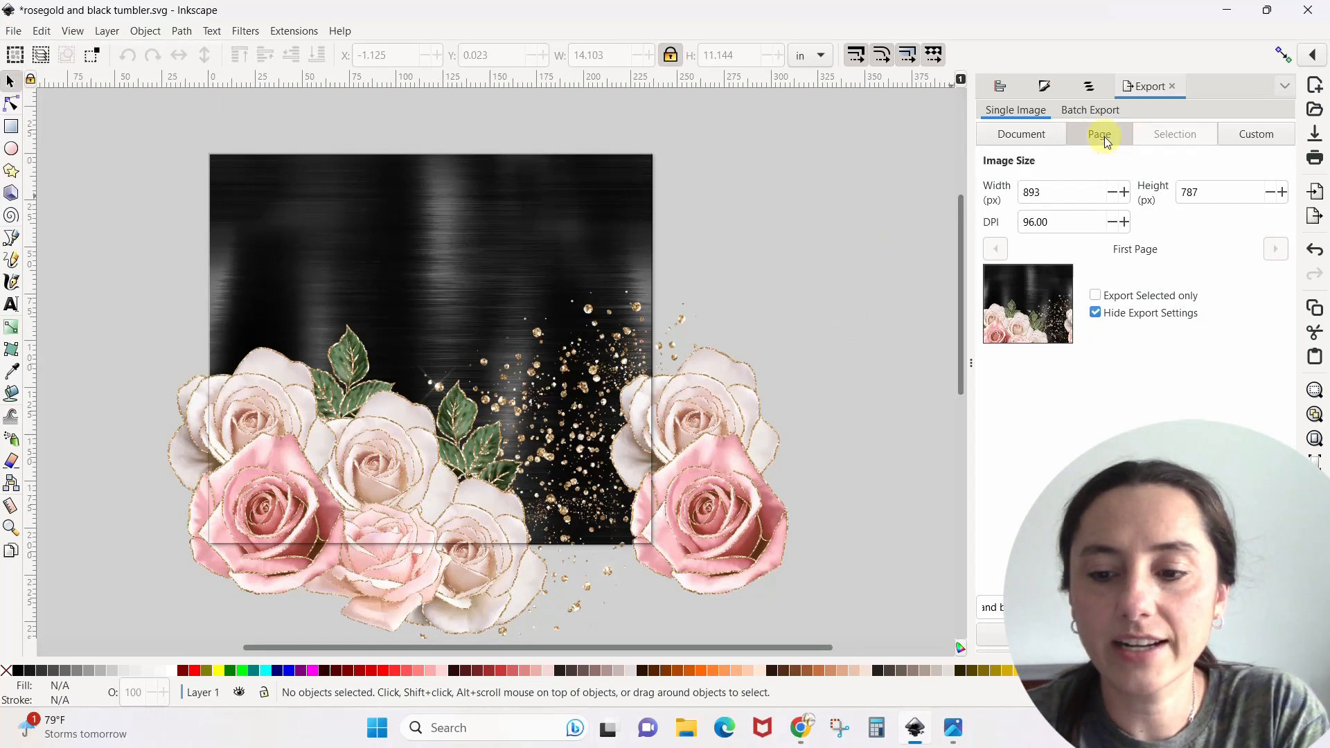
click(1031, 137)
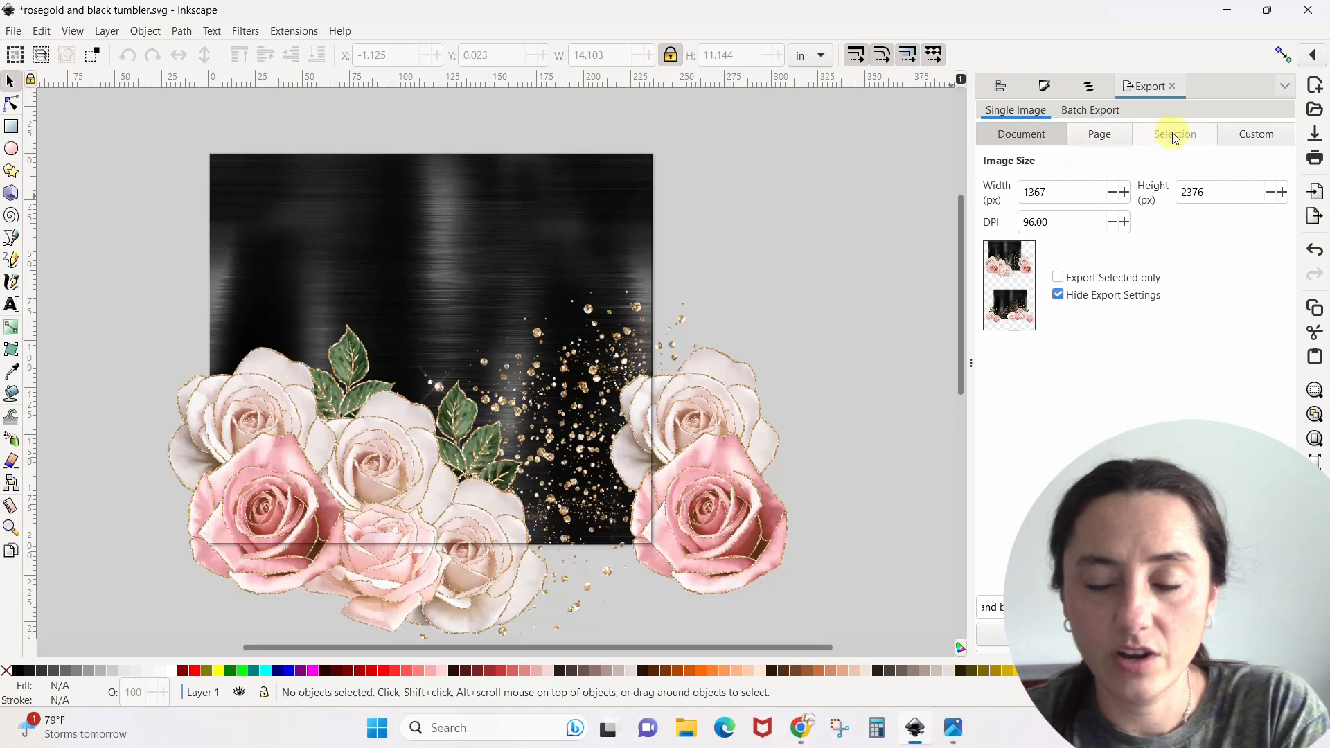
click(1100, 136)
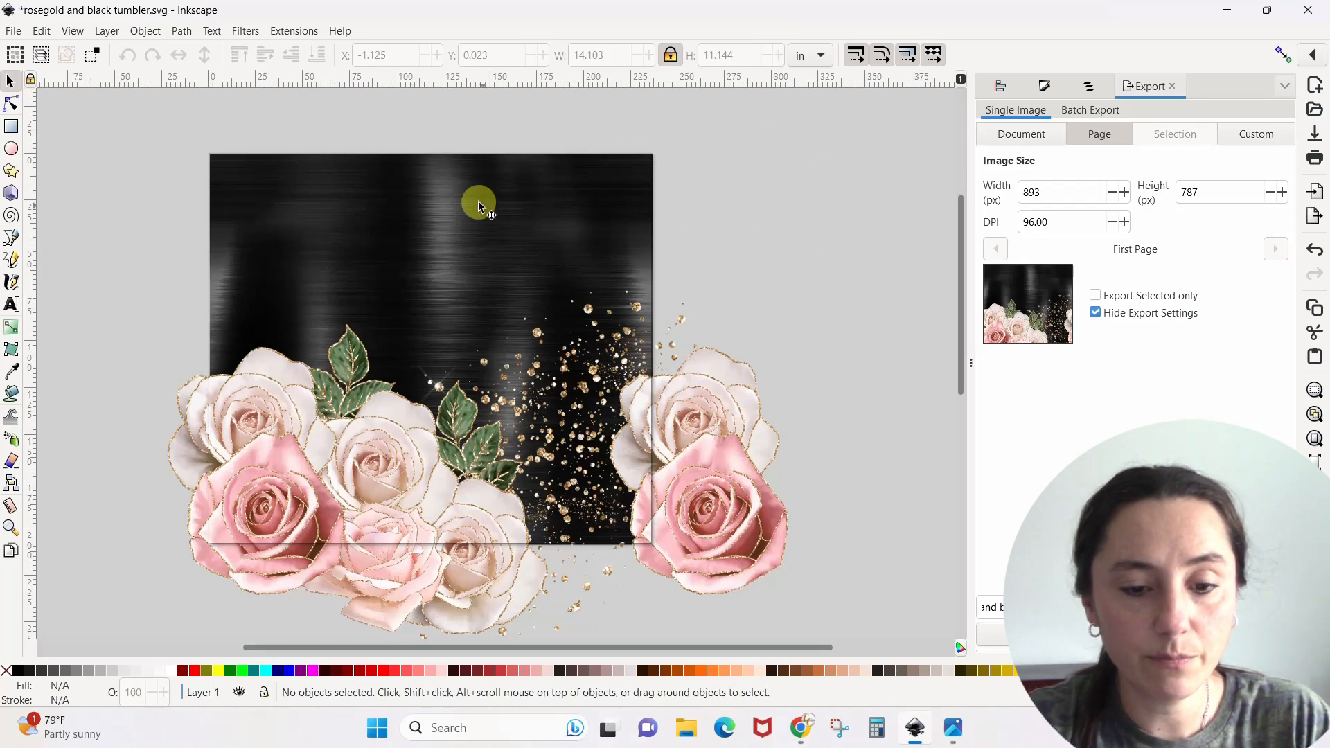
click(458, 220)
drag(457, 221, 413, 206)
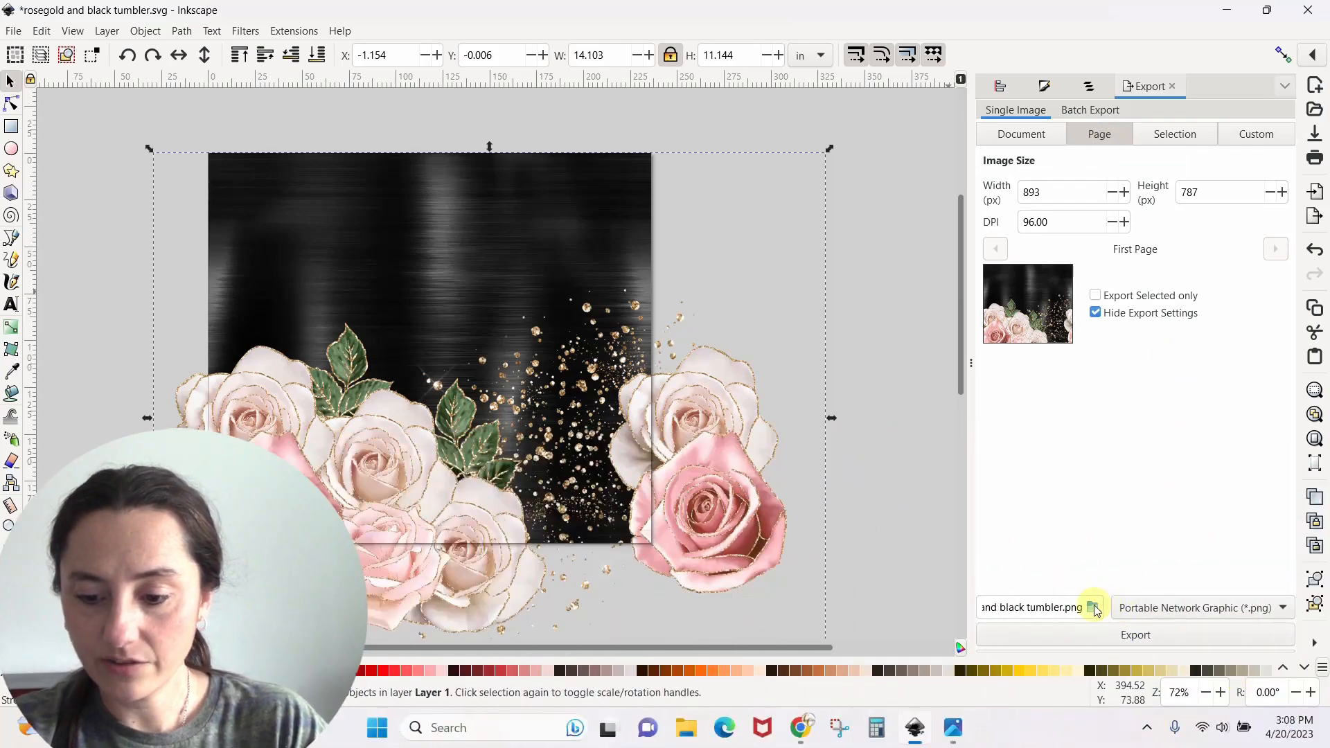
Export the page to the Desktop as a PNG image named sample.
click(1092, 607)
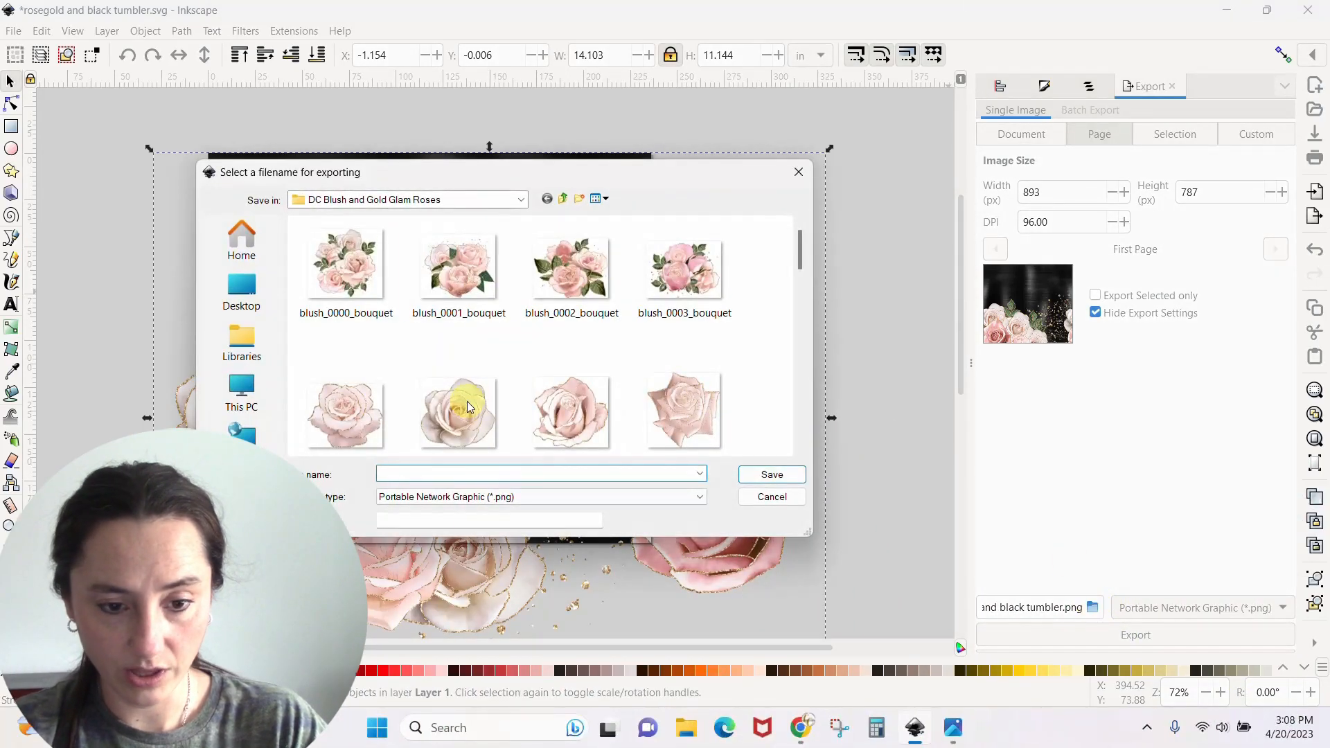
click(238, 294)
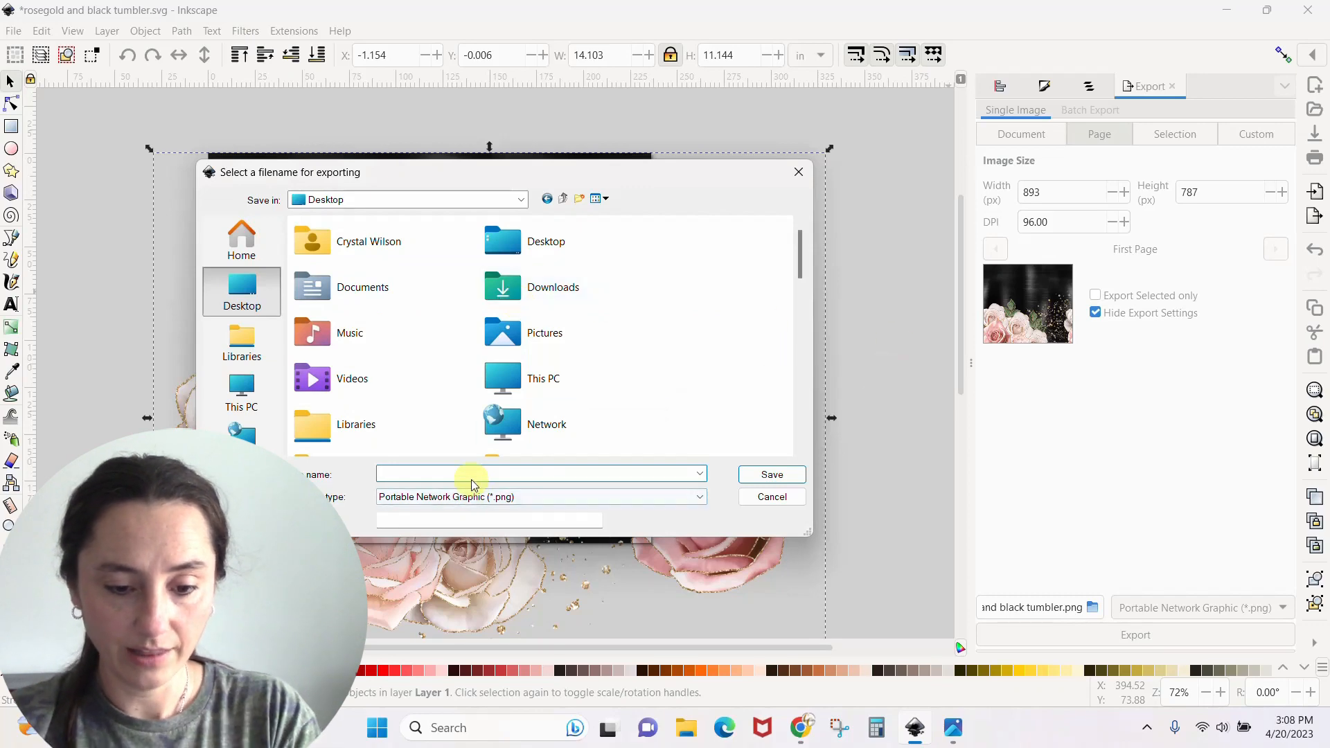
text(sample)
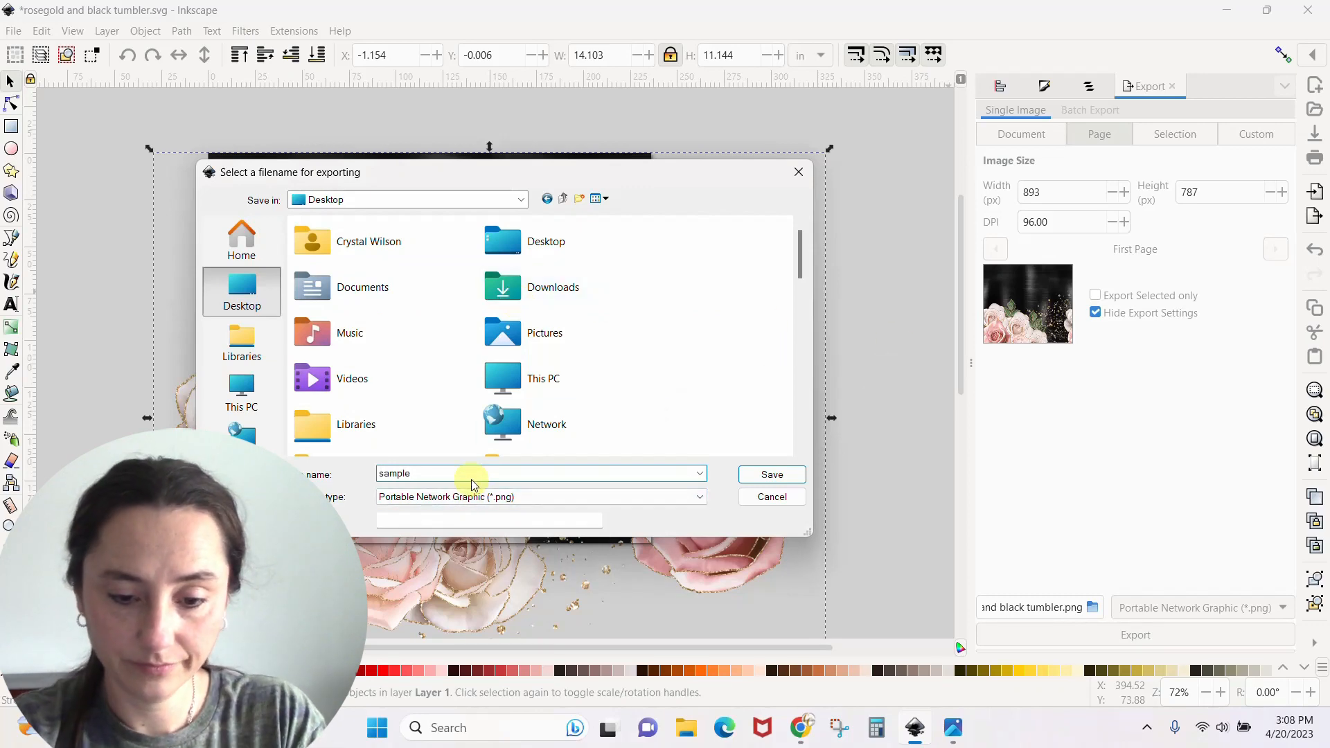
click(783, 481)
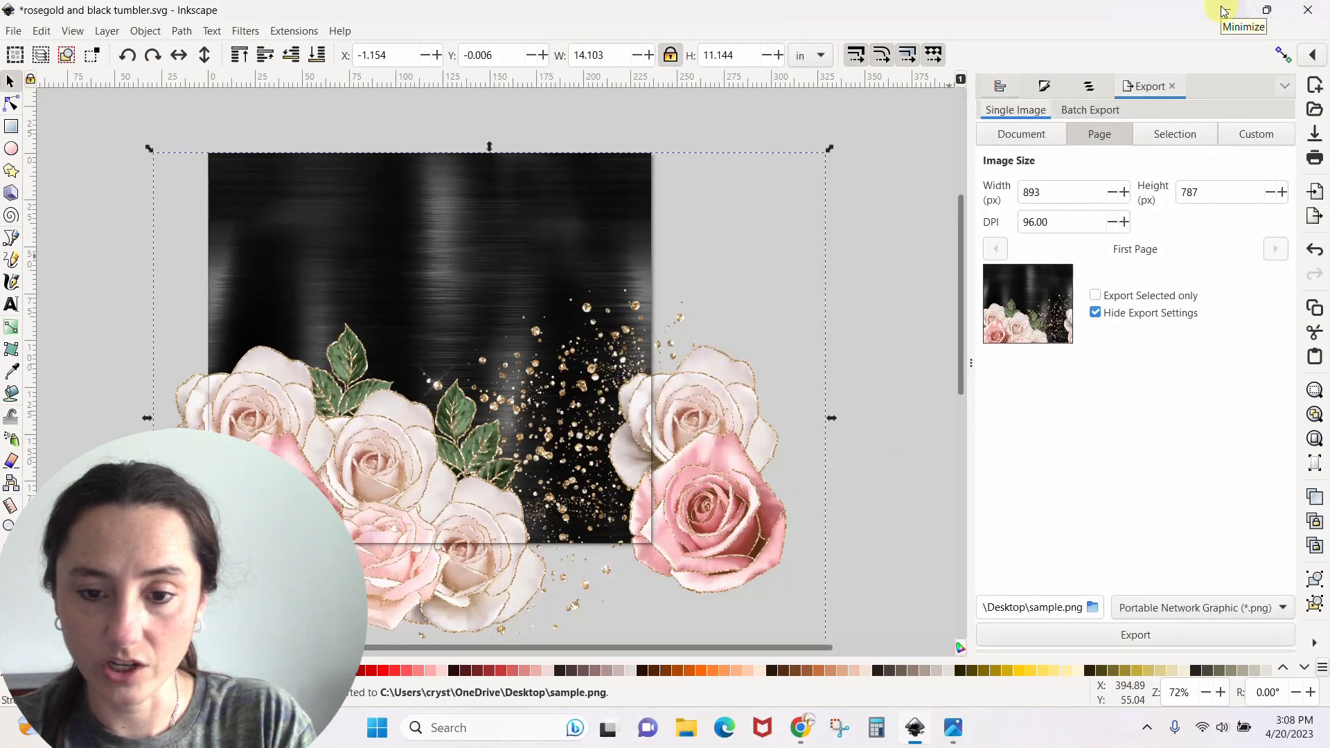
Switch to Photos and compare the exported sample.png with rosegold and black tumbler.png.
click(1223, 11)
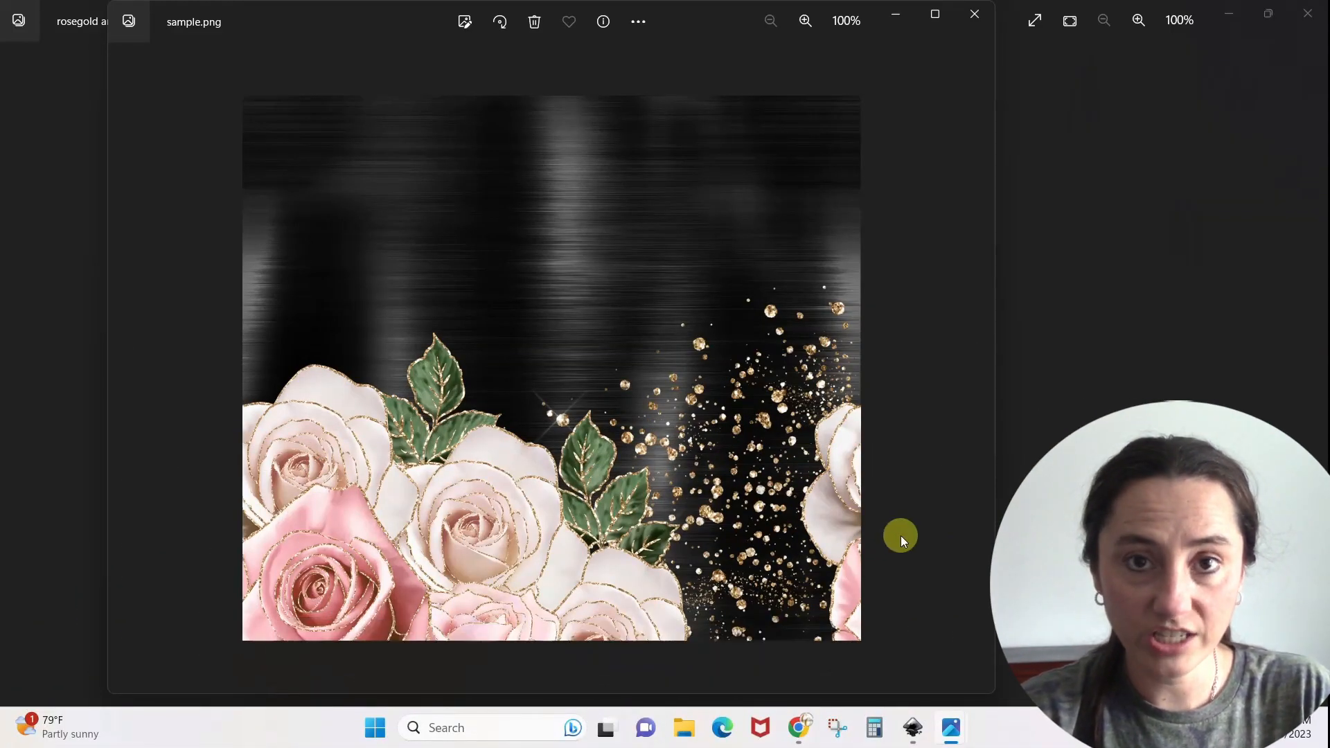
click(1035, 339)
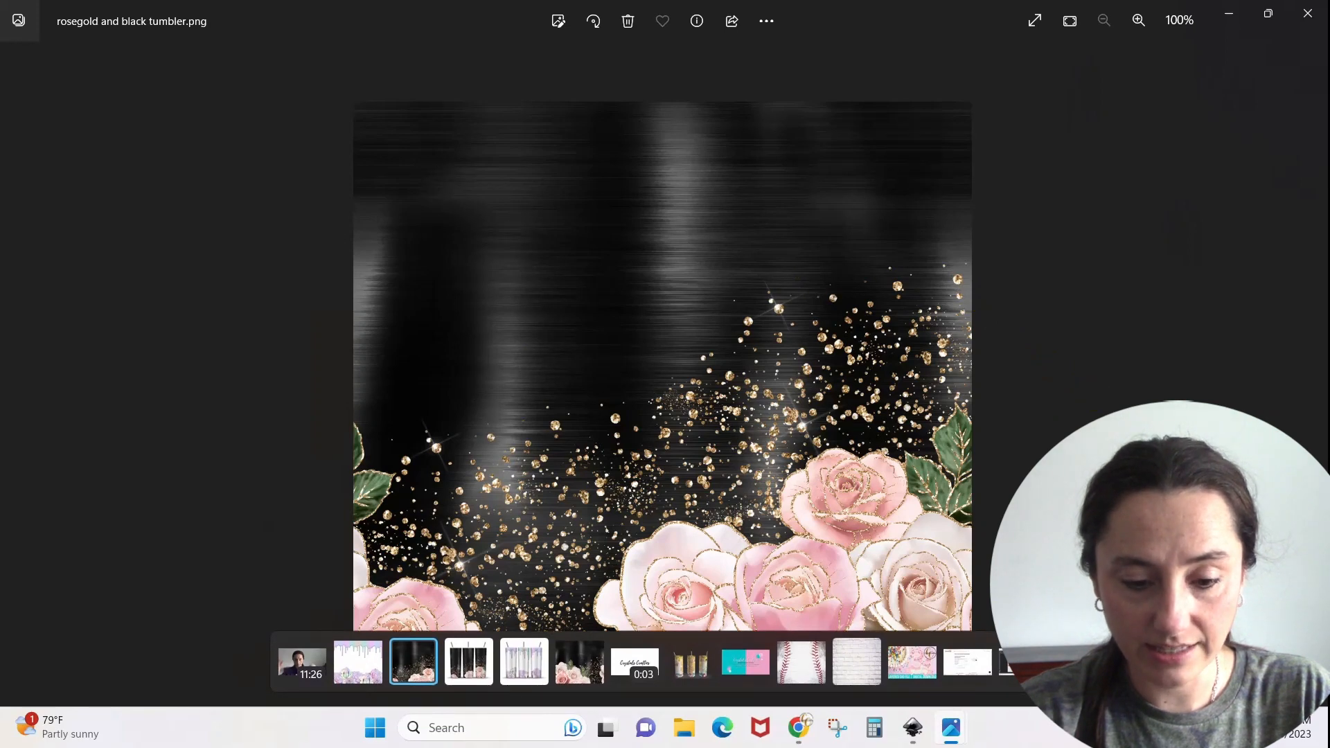
click(580, 661)
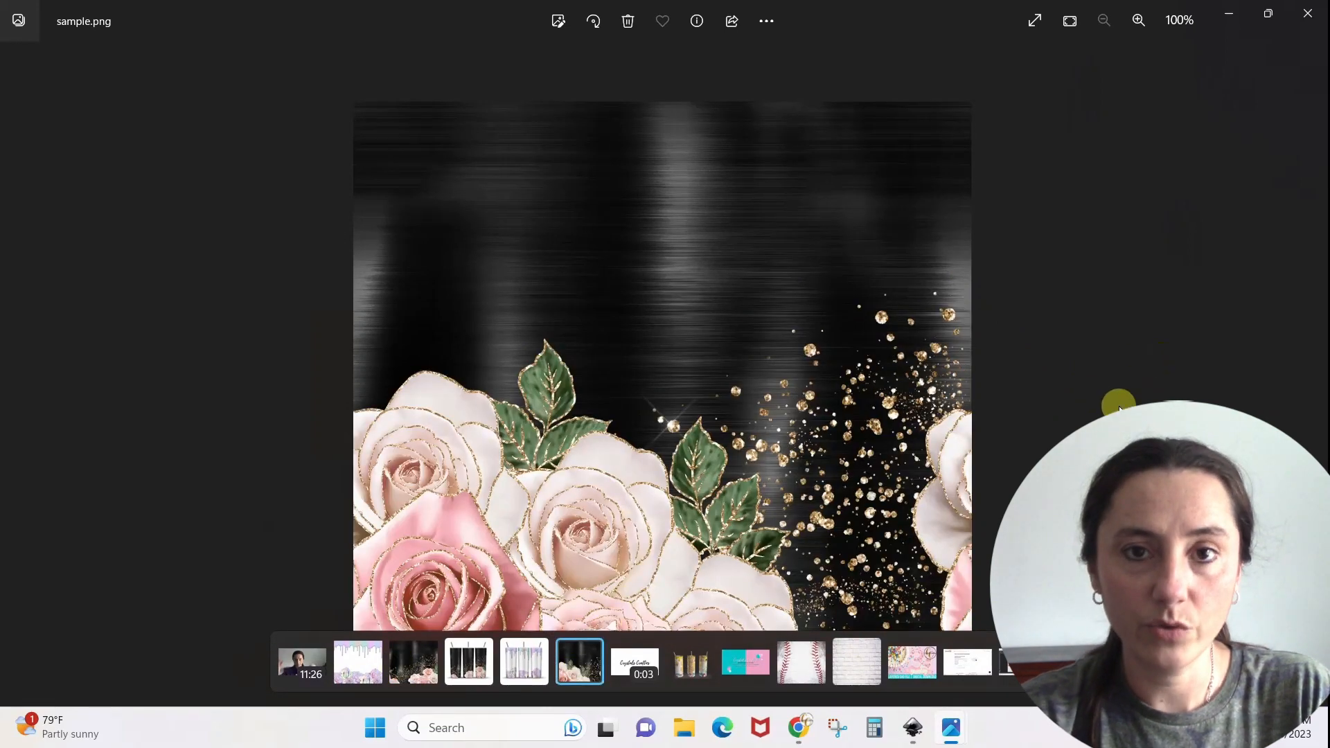